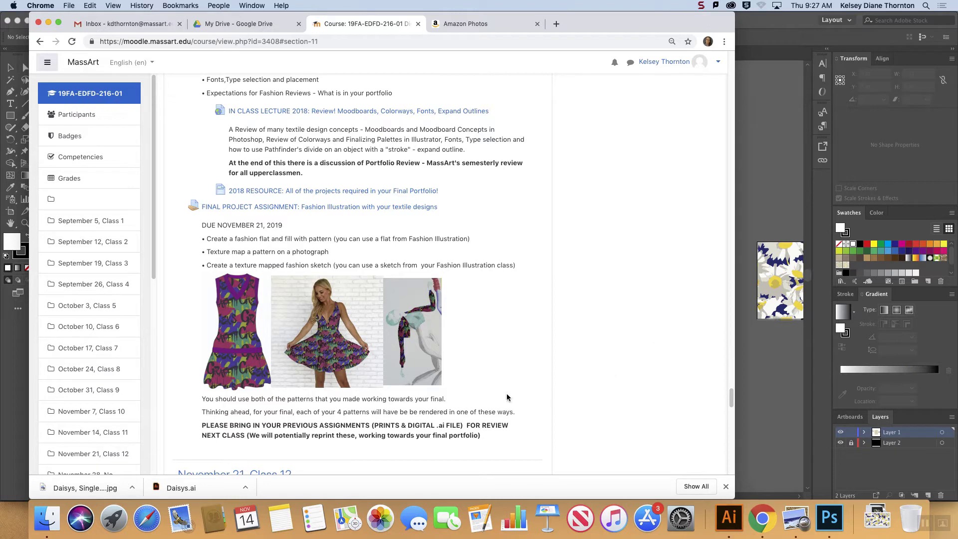
Step: Review the final project requirements for the fashion flat, the texture-mapped photograph, the fashion sketch and the four patterns
left_click_drag(514, 412, 228, 410)
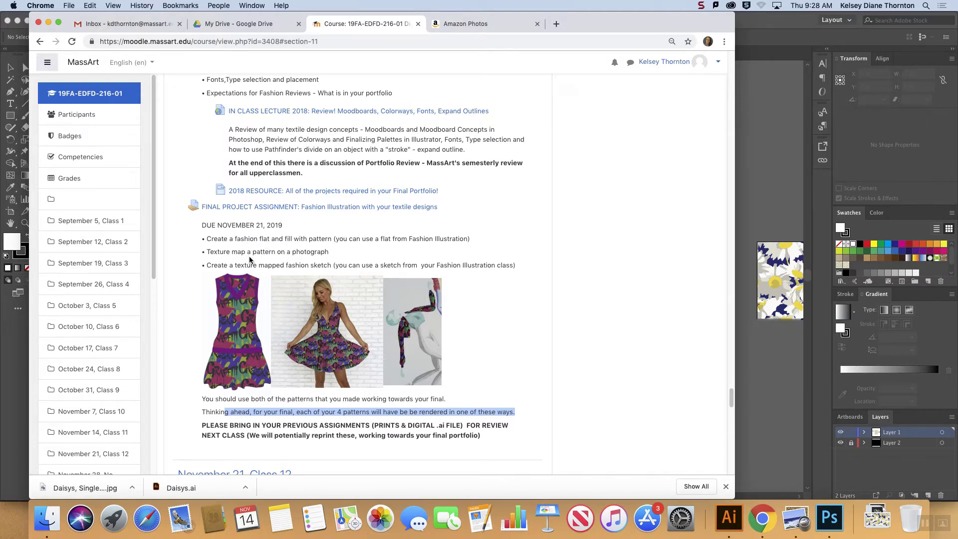
left_click_drag(223, 252, 296, 250)
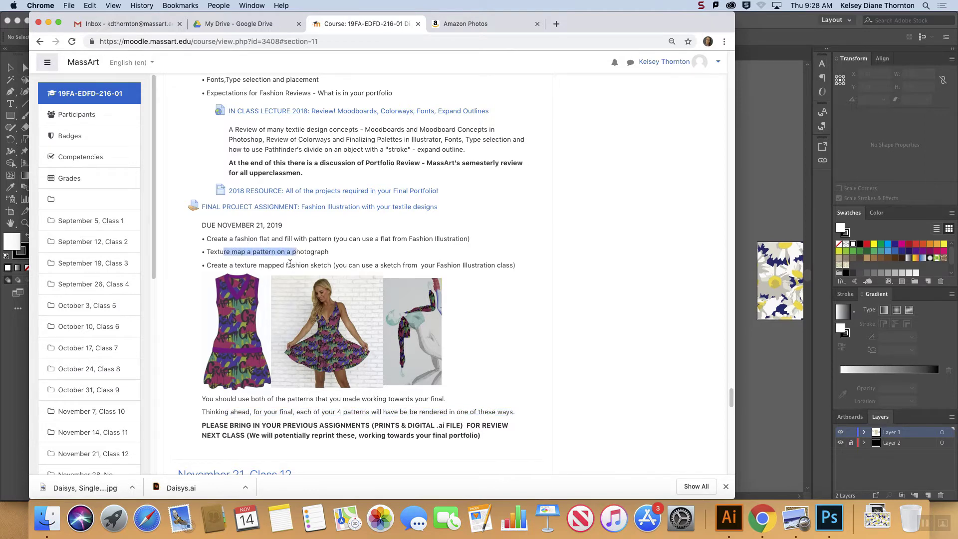
left_click_drag(236, 265, 453, 263)
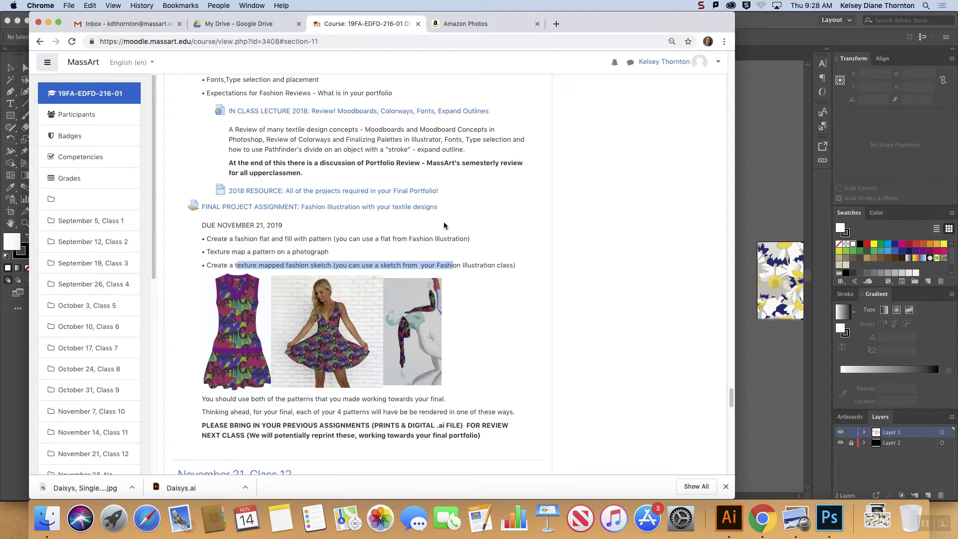
left_click_drag(471, 239, 335, 238)
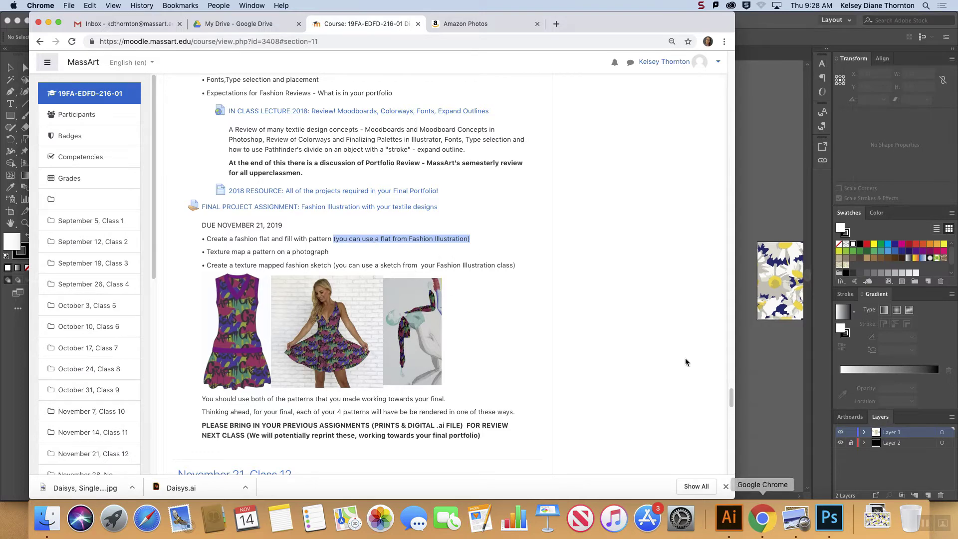
Step: Download the middle jacket drawing dated Oct 14 from the Amazon Photos drawing results
left_click(468, 23)
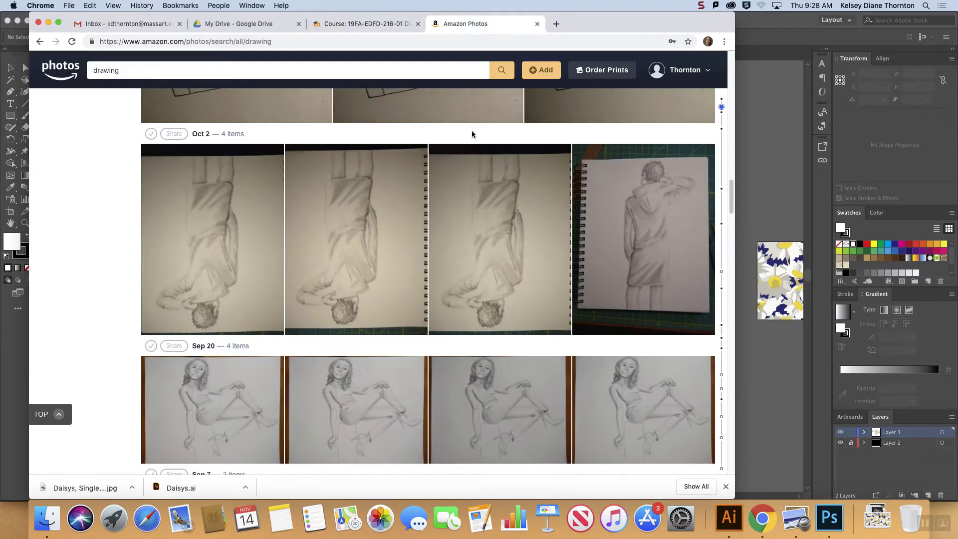
scroll(471, 149, "up", 5)
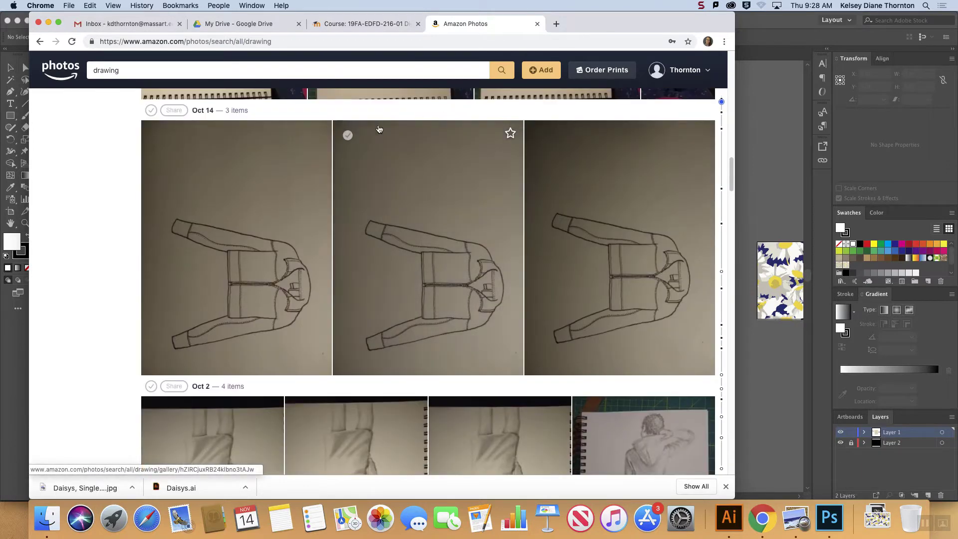
left_click(347, 135)
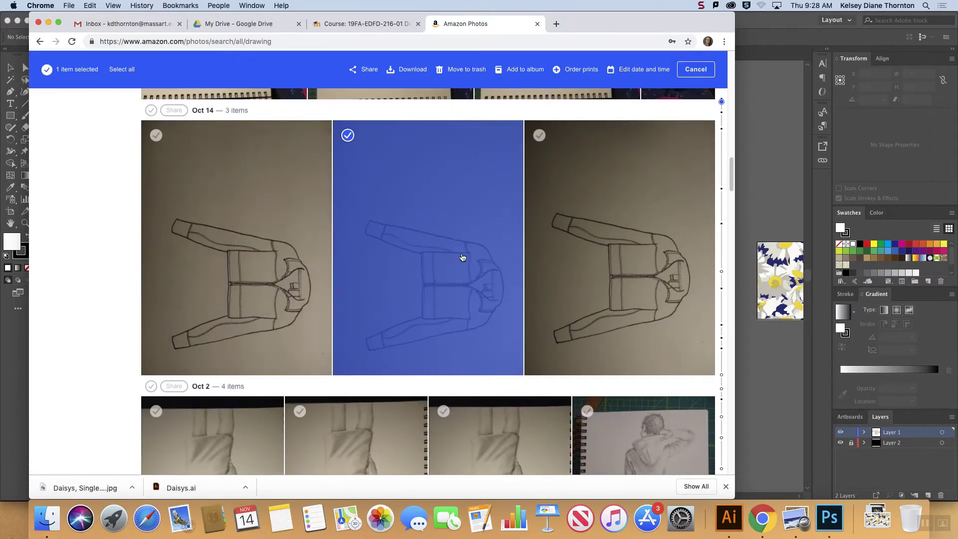
left_click(413, 70)
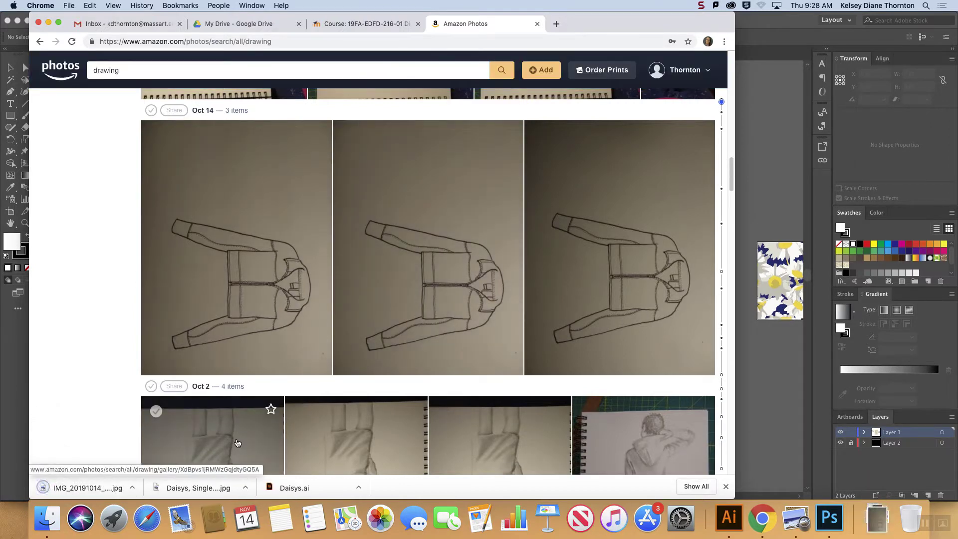
Step: Switch to Illustrator, postpone the version update, and inspect the central daisy group on the black background
left_click(760, 29)
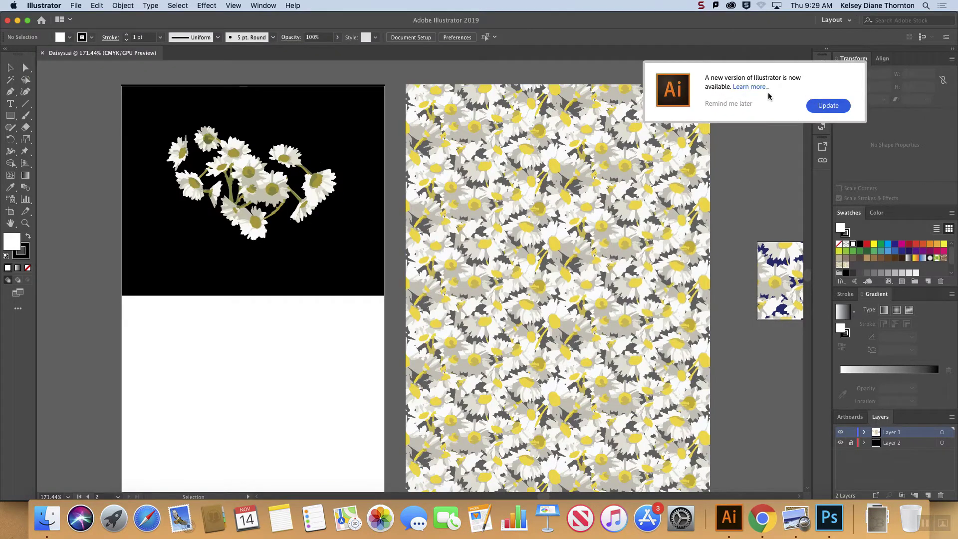
left_click(732, 103)
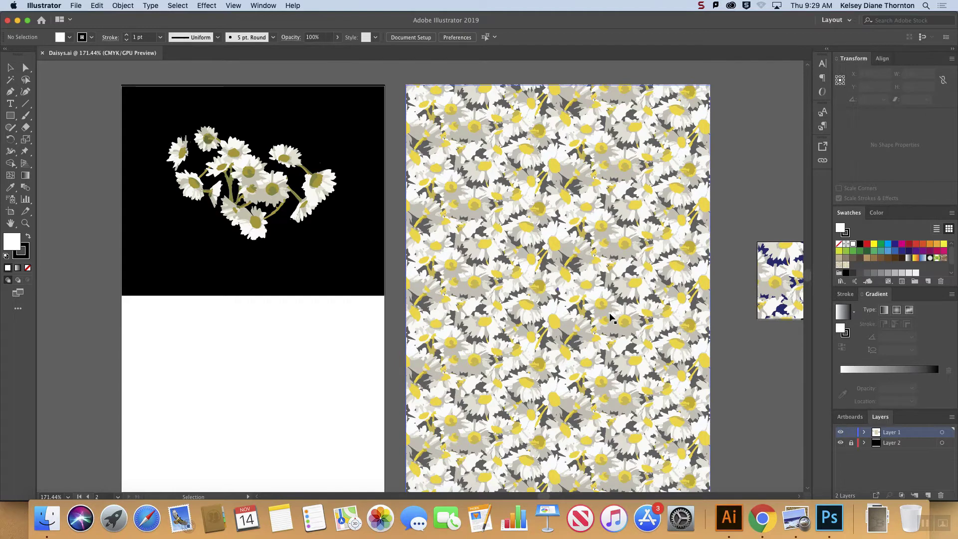
key("a")
key("super+minus")
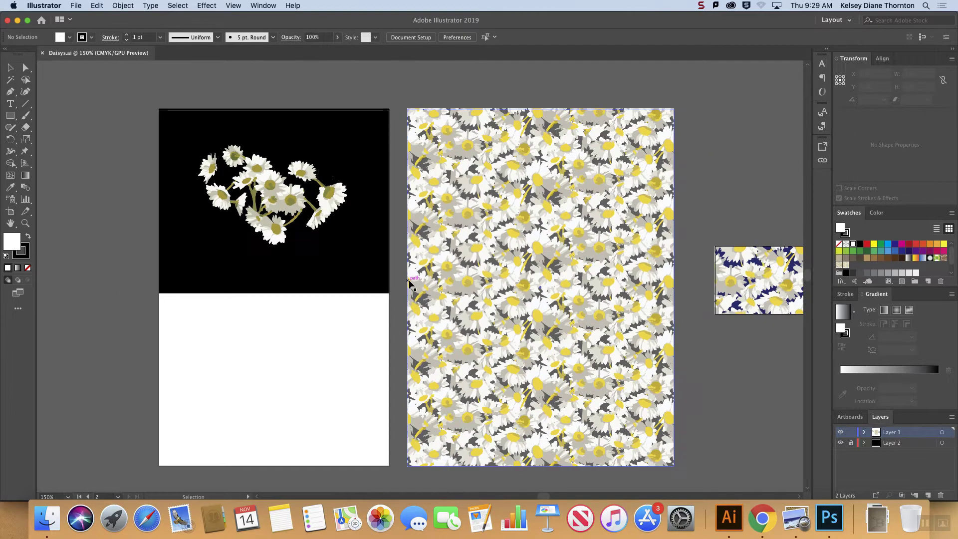
left_click(271, 191)
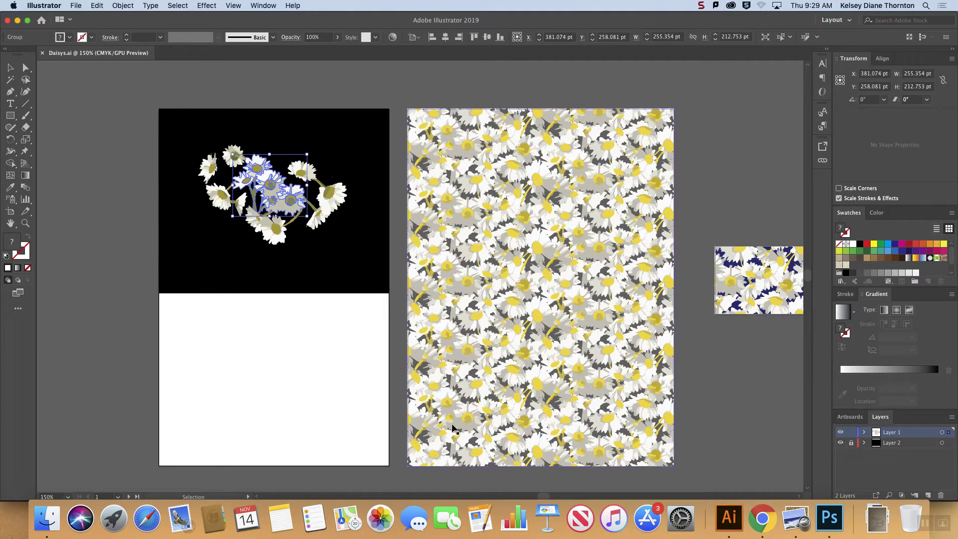
scroll(546, 495, "right", 5)
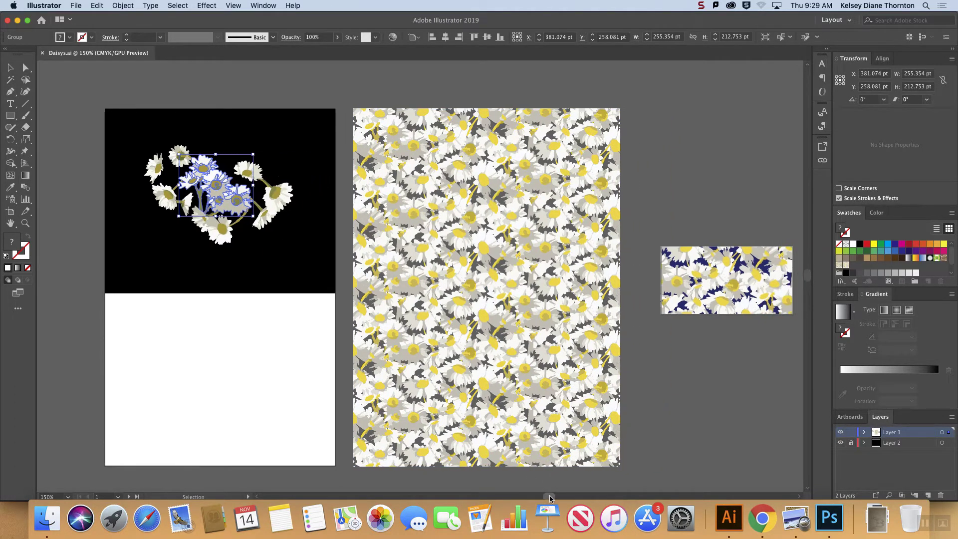
left_click(700, 372)
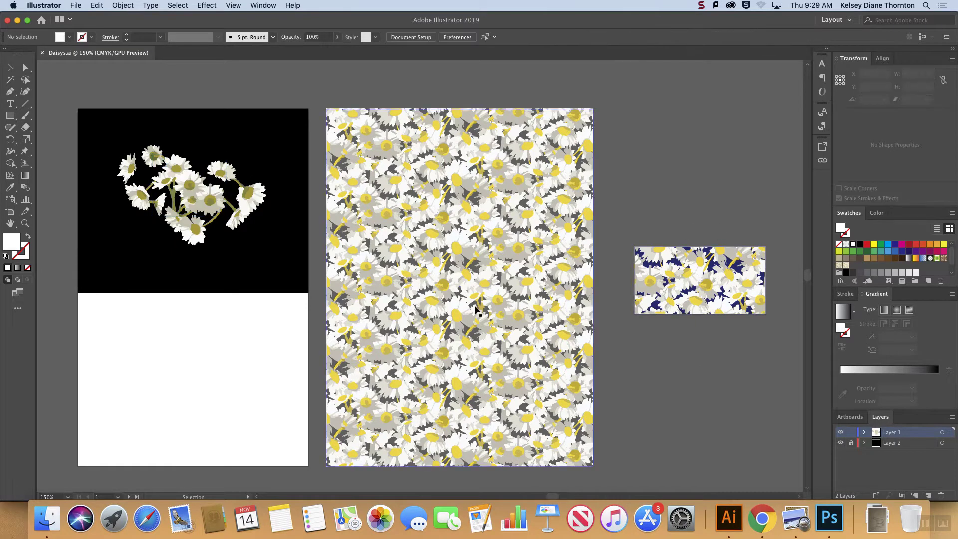
Step: Move the large daisy-patterned rectangle partly over the first artboard and back beside it
left_click(500, 296)
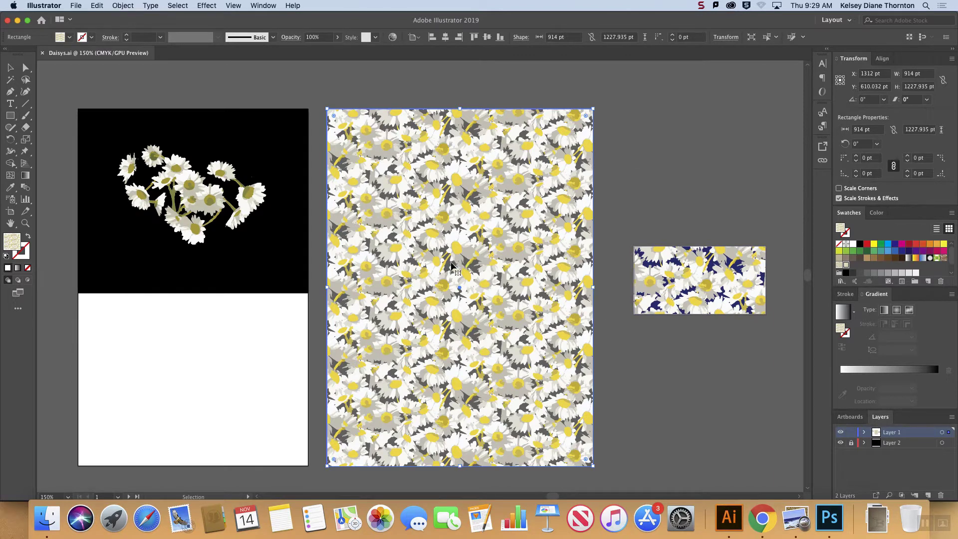
left_click_drag(451, 266, 417, 272)
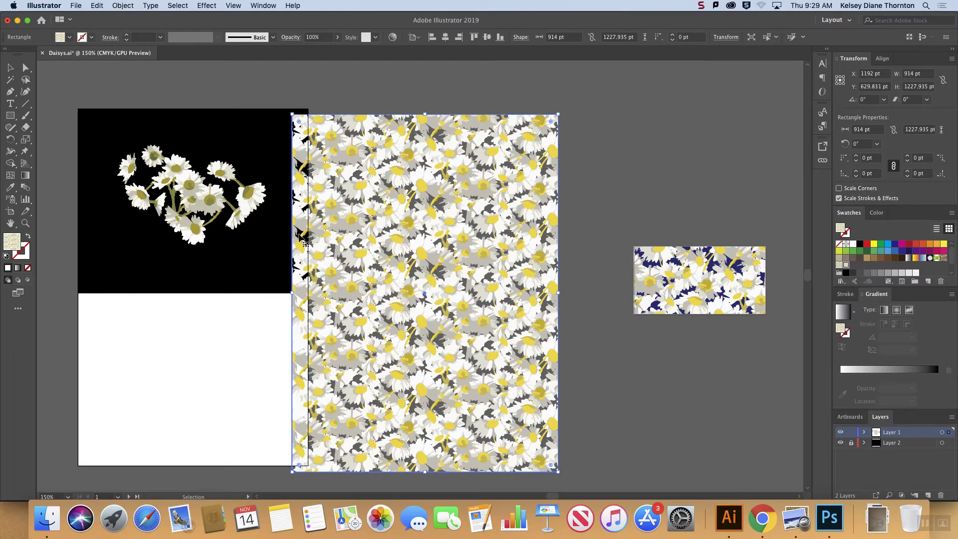
left_click_drag(354, 250, 384, 246)
Step: Move the small daisy-patterned rectangle off its navy background and back into alignment with the artboard
left_click(616, 189)
left_click_drag(684, 269, 691, 282)
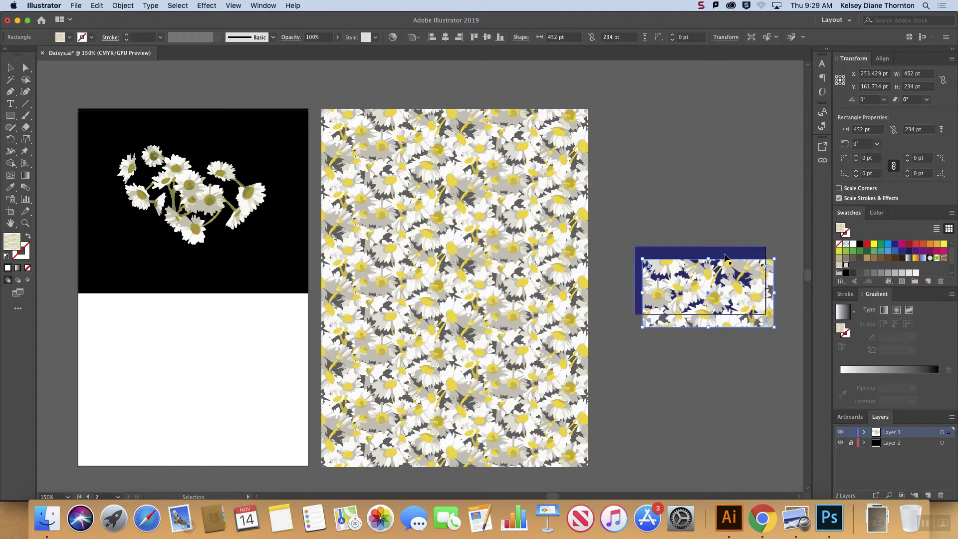
left_click_drag(738, 291, 721, 270)
left_click(737, 242)
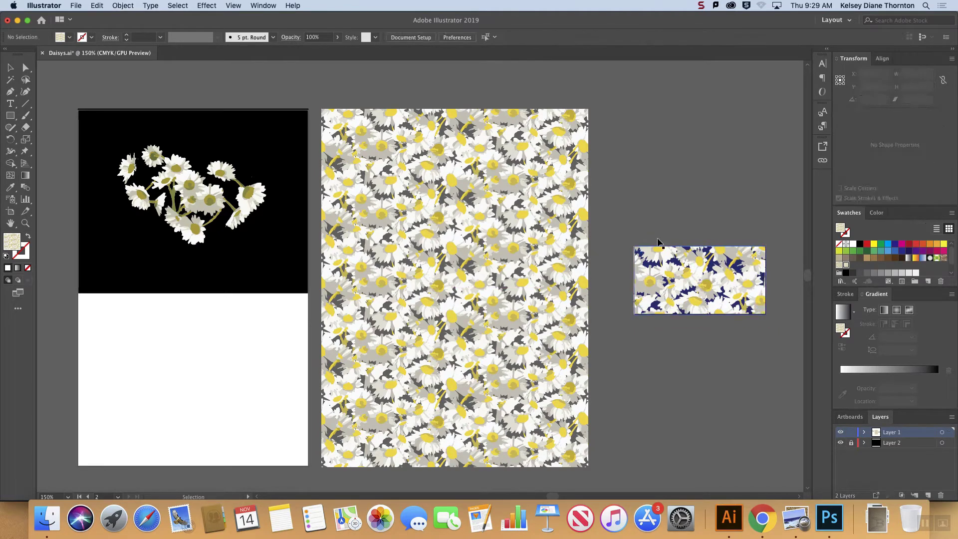
mouse_move(615, 217)
left_mouse_down()
mouse_move(764, 294)
mouse_move(779, 283)
left_mouse_up()
left_click(780, 296)
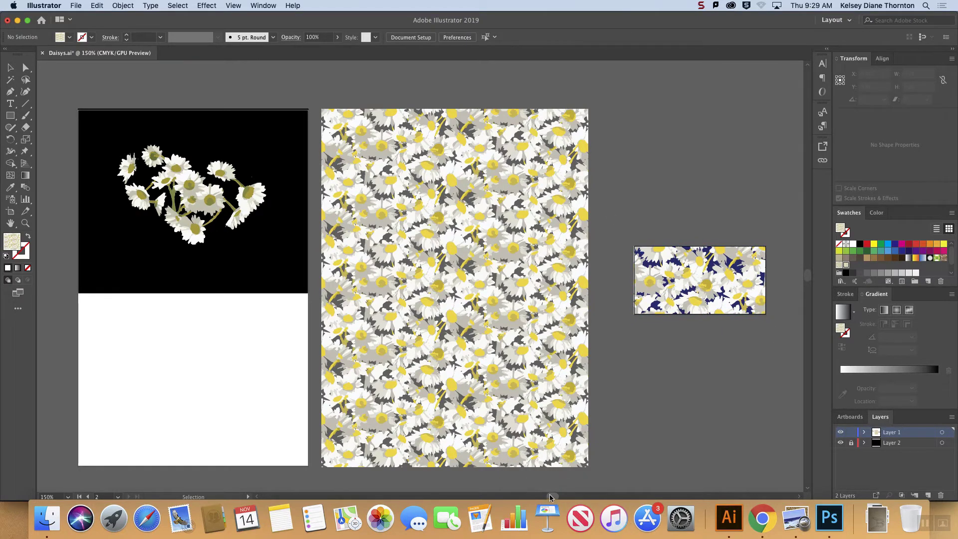
Step: Check the tile width and height in the daisy swatch's Pattern Options and exit pattern editing
scroll(549, 495, "right", 5)
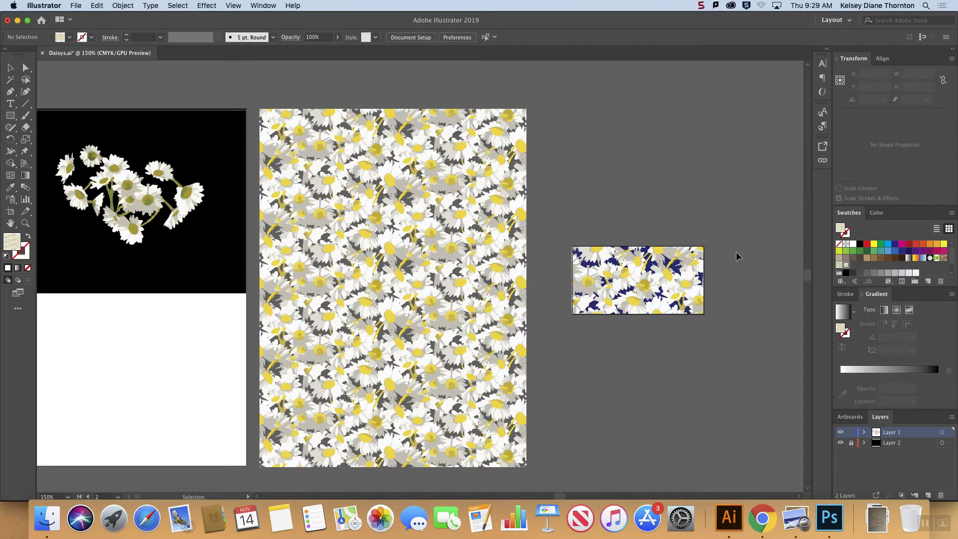
double_click(845, 266)
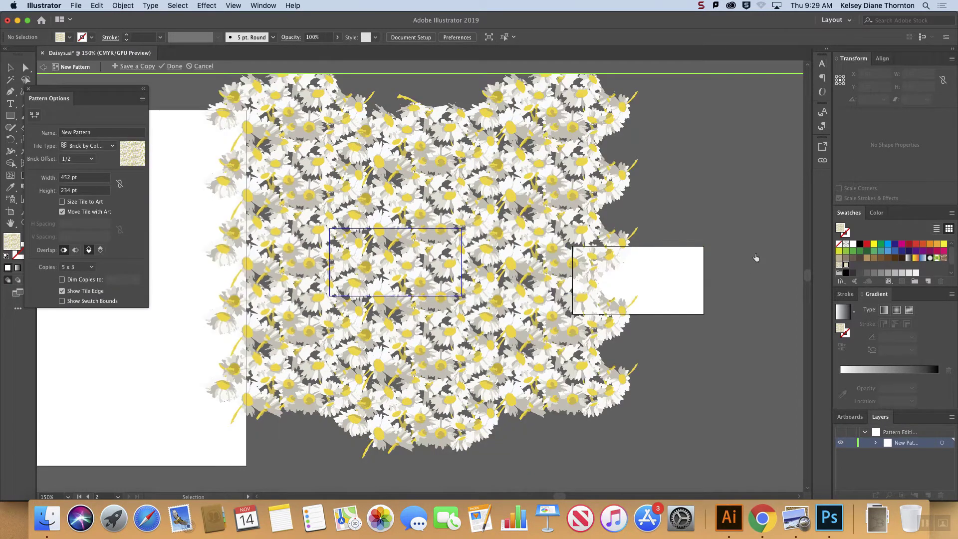
left_click(59, 179)
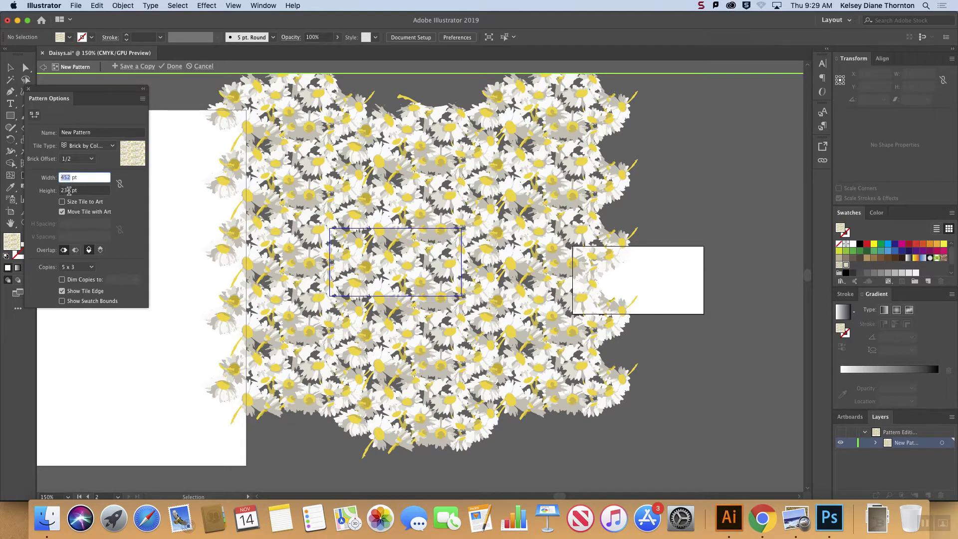
left_click(66, 190)
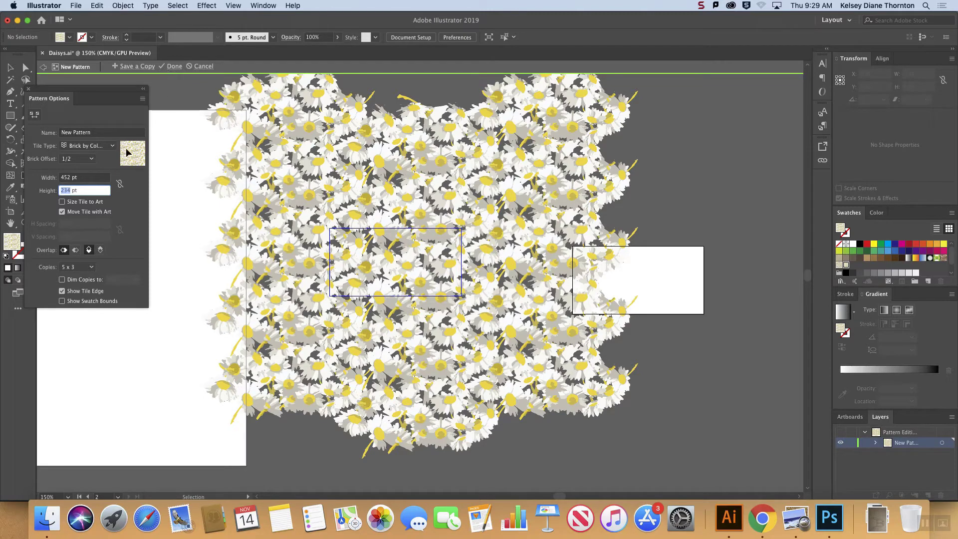
left_click(171, 66)
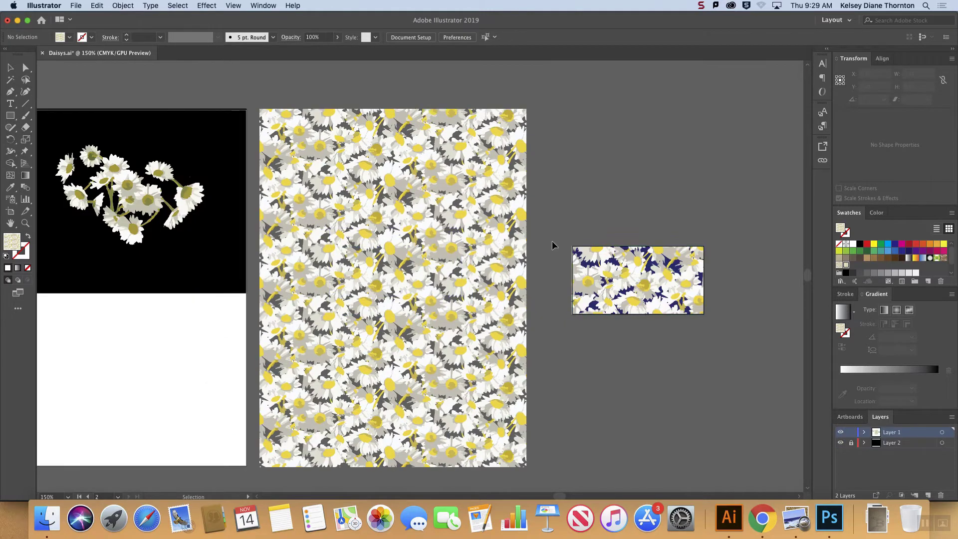
Step: Check the width and height of Artboard 2 with the Artboard tool and return to the Selection tool
left_click(10, 211)
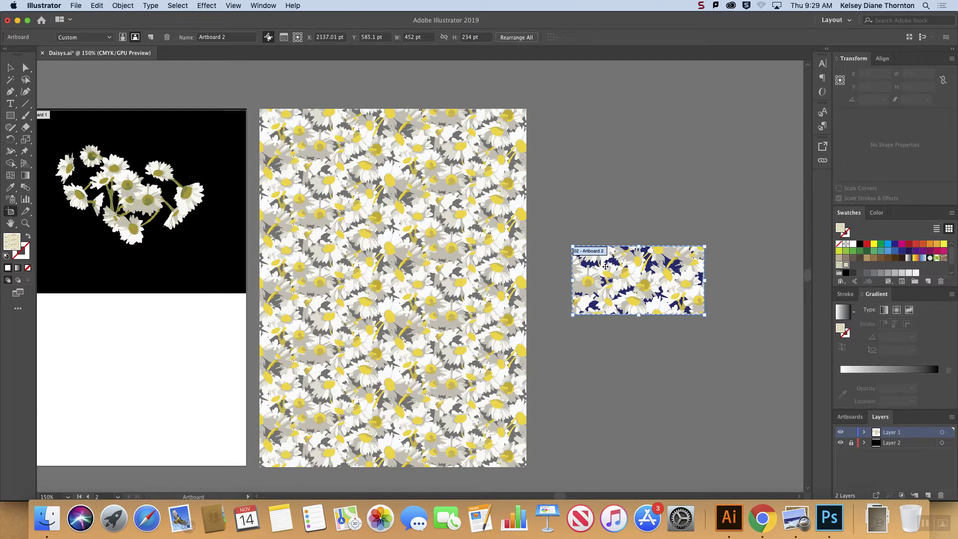
left_click(427, 37)
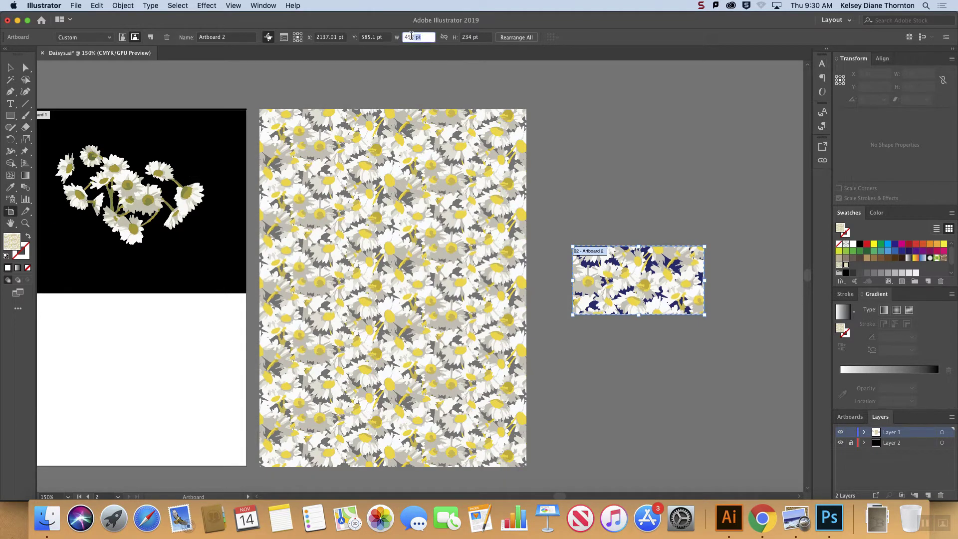
left_click(478, 36)
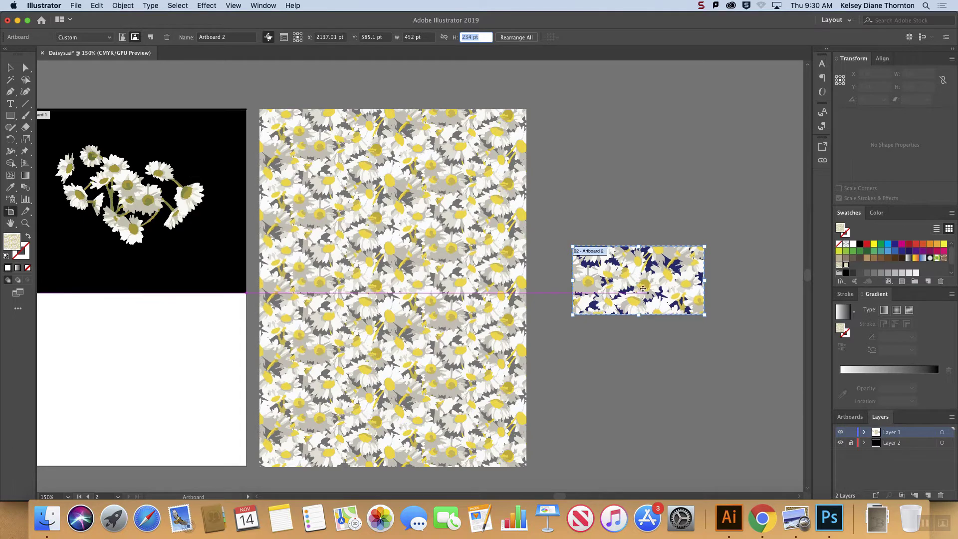
left_click(10, 67)
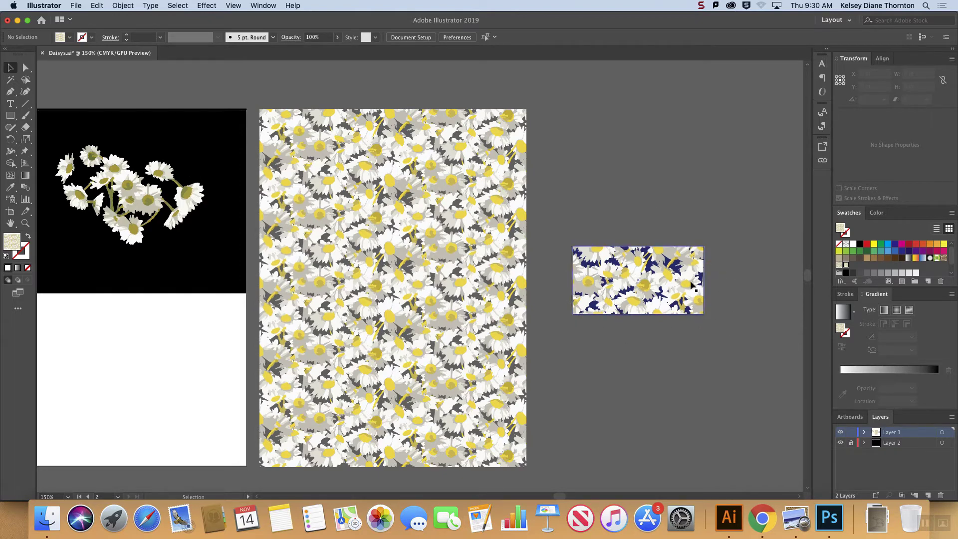
Step: Duplicate the small daisy tile beside and above Artboard 2 to test the repeat, and delete both copies
left_click_drag(665, 272, 752, 283)
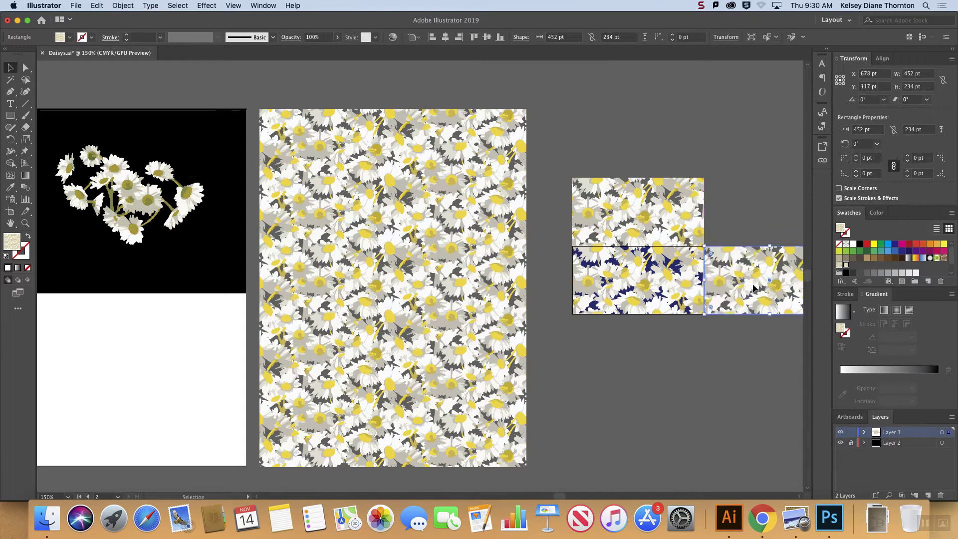
left_click(741, 331)
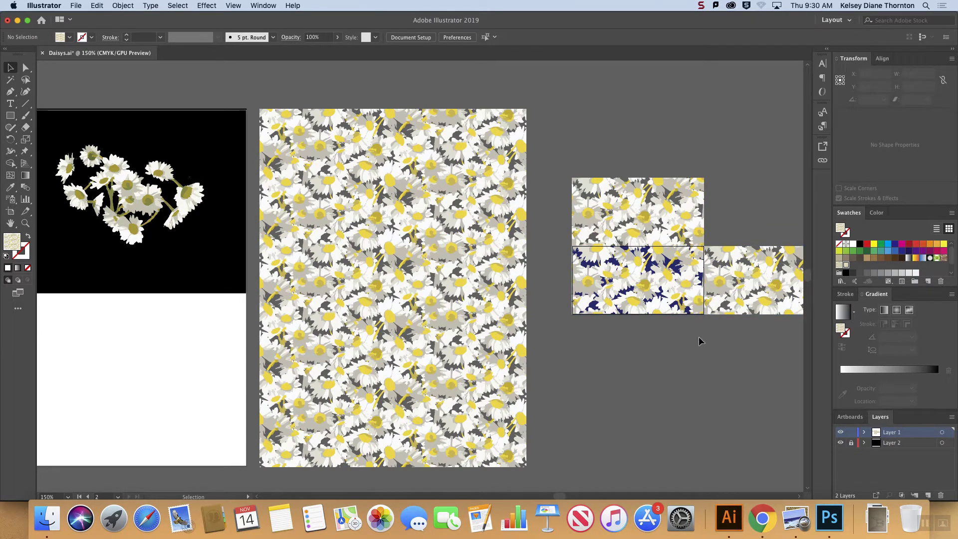
left_click(656, 214)
key("Delete")
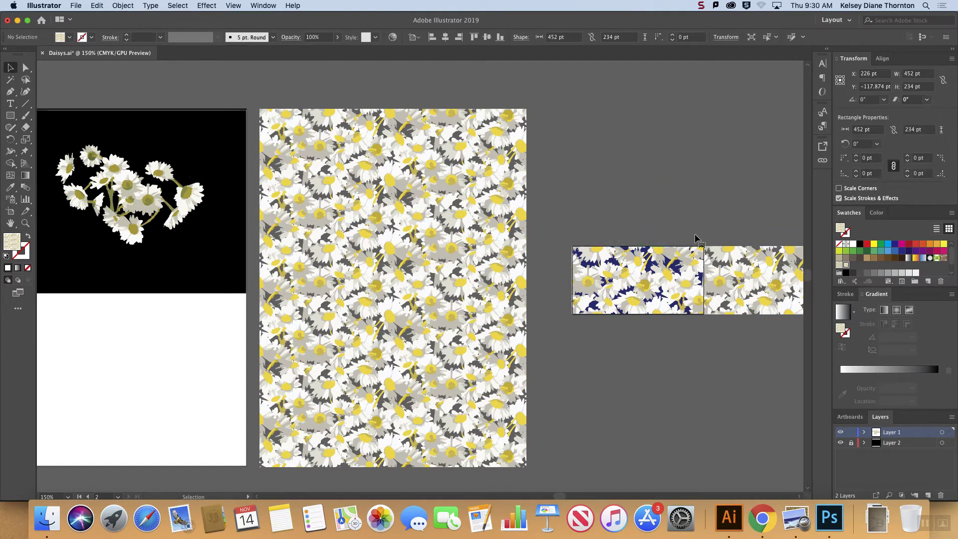
left_click(735, 283)
key("Delete")
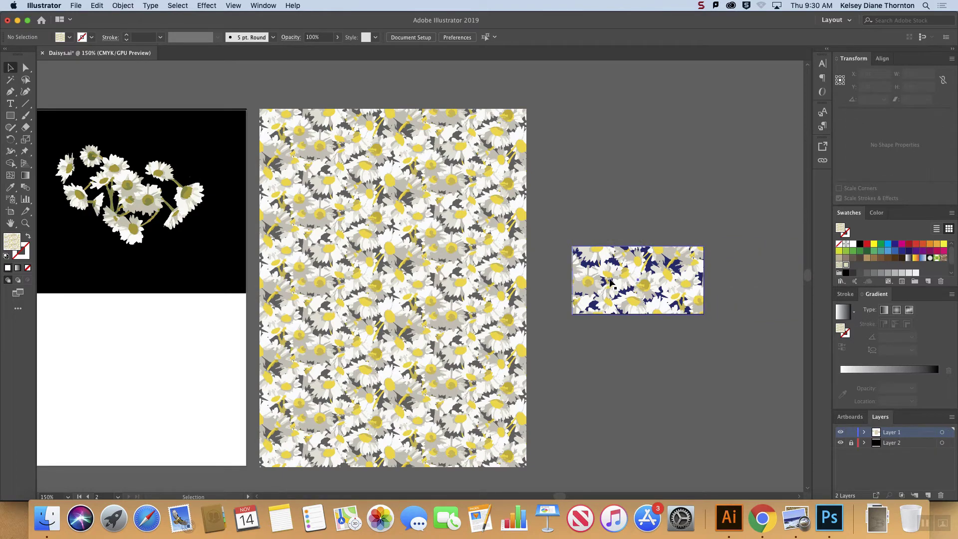
Step: Examine the daisy and navy tile on Artboard 2 up close at 1200% magnification
left_click(612, 285)
left_click(600, 225)
key("super+equal")
key("super+equal")
key("super+equal")
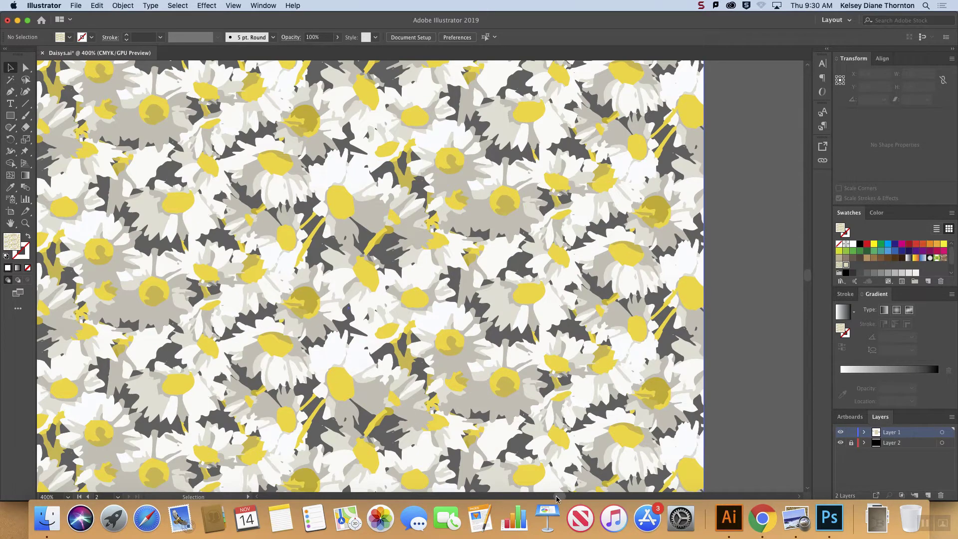
scroll(566, 495, "right", 10)
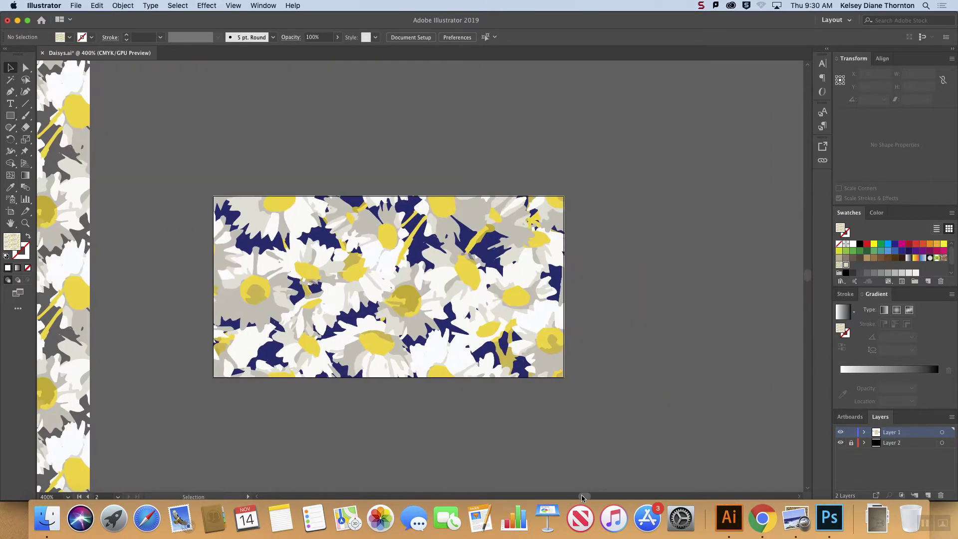
key("super+equal")
key("super+equal")
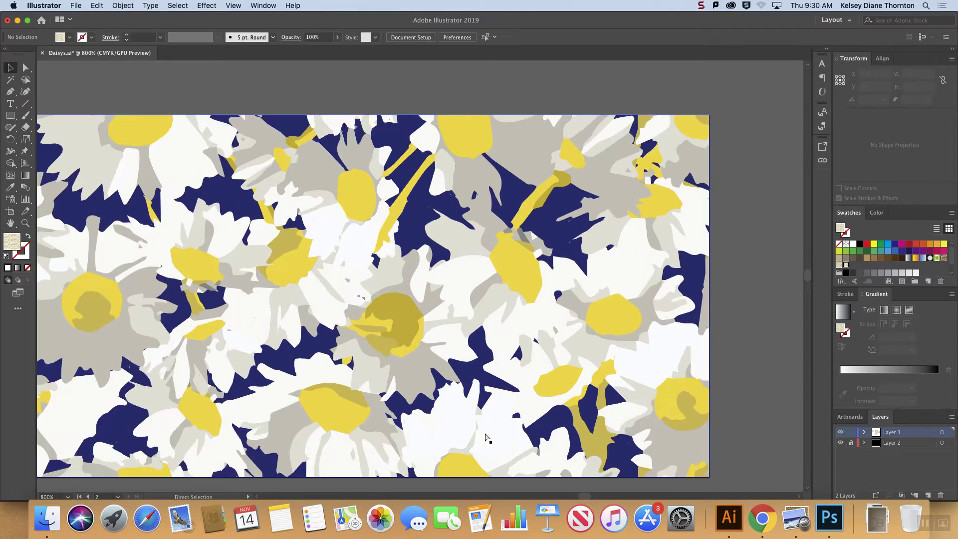
key("super+equal")
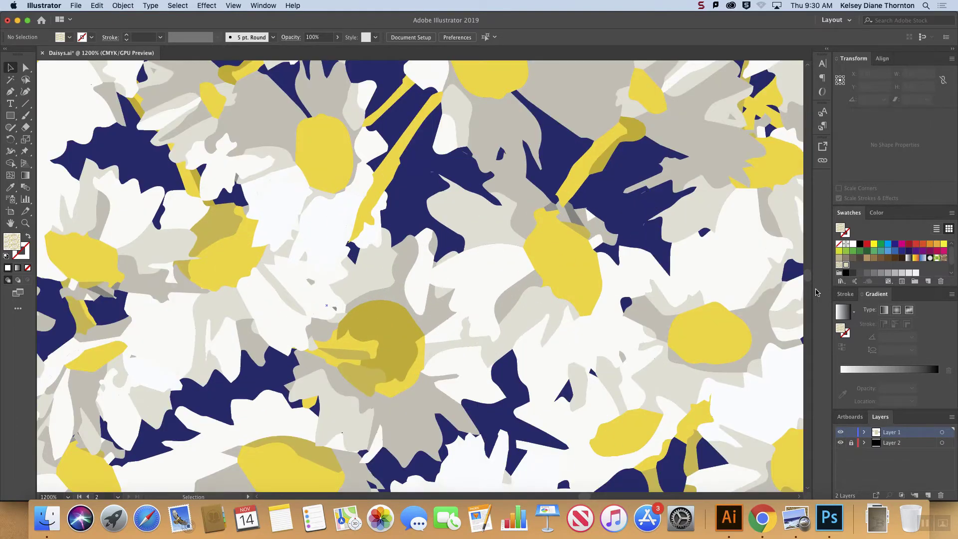
Step: Check the top edge of the daisy tile and view the exported Daisys, Single Repeat half drop-02.jpg in Preview
scroll(808, 278, "up", 3)
scroll(809, 278, "up", 5)
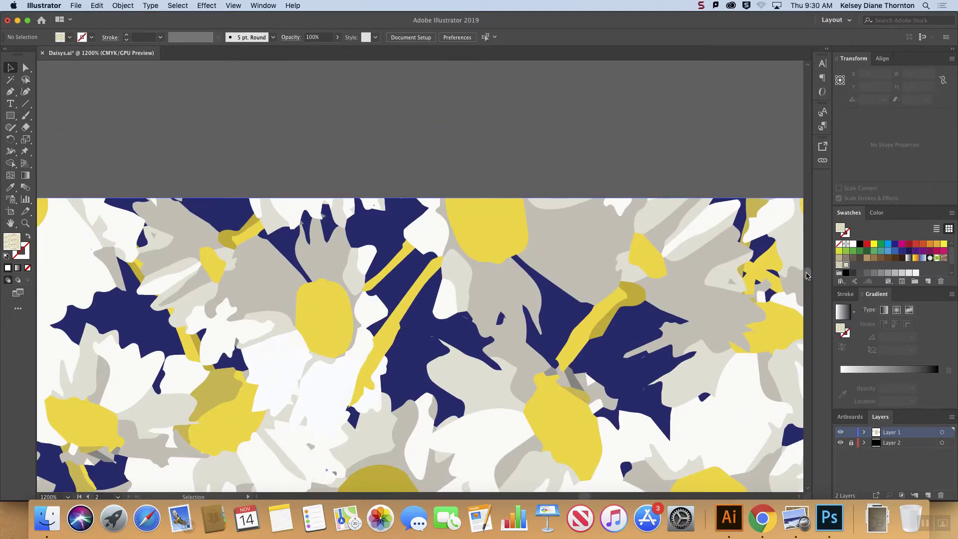
key("super+minus")
key("super+minus")
key("super+minus")
key("super+minus")
key("super+minus")
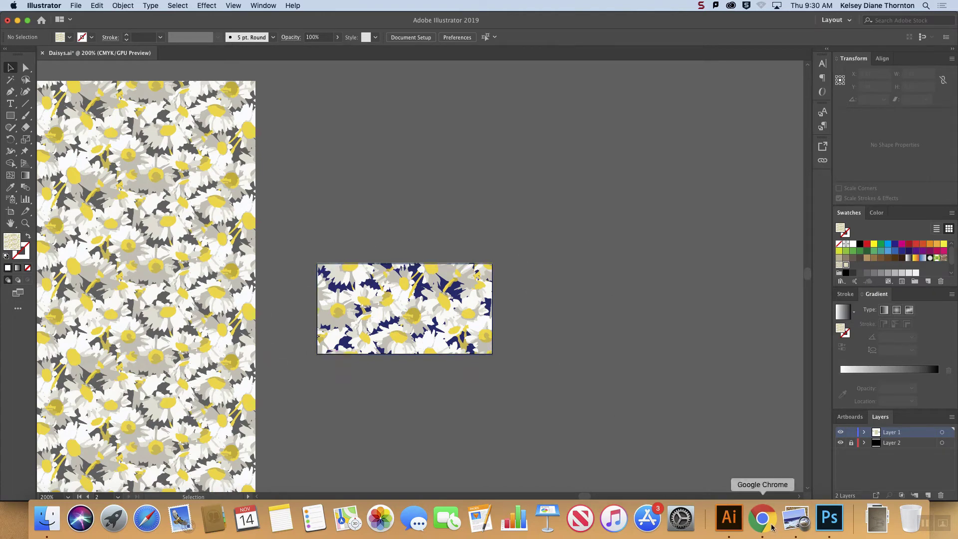
left_click(880, 517)
left_click(881, 444)
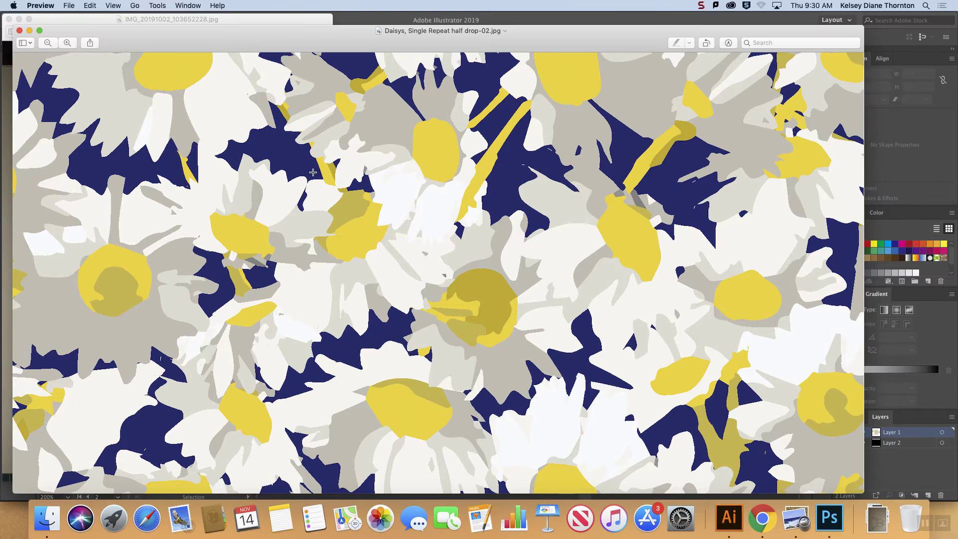
left_click(19, 30)
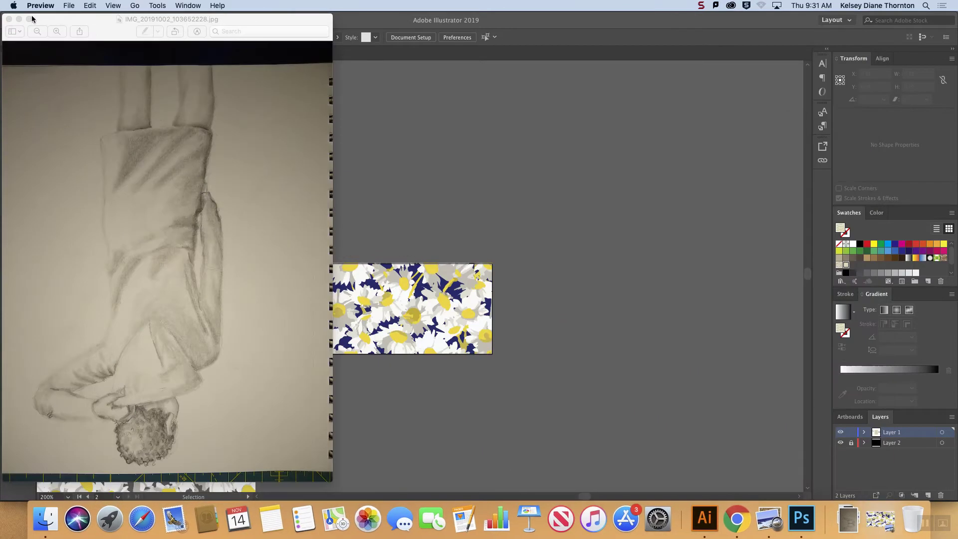
Step: Switch to Photoshop, open Daisys, Single Repeat half drop-02.jpg from Downloads and define it as a pattern under its file name
left_click(802, 519)
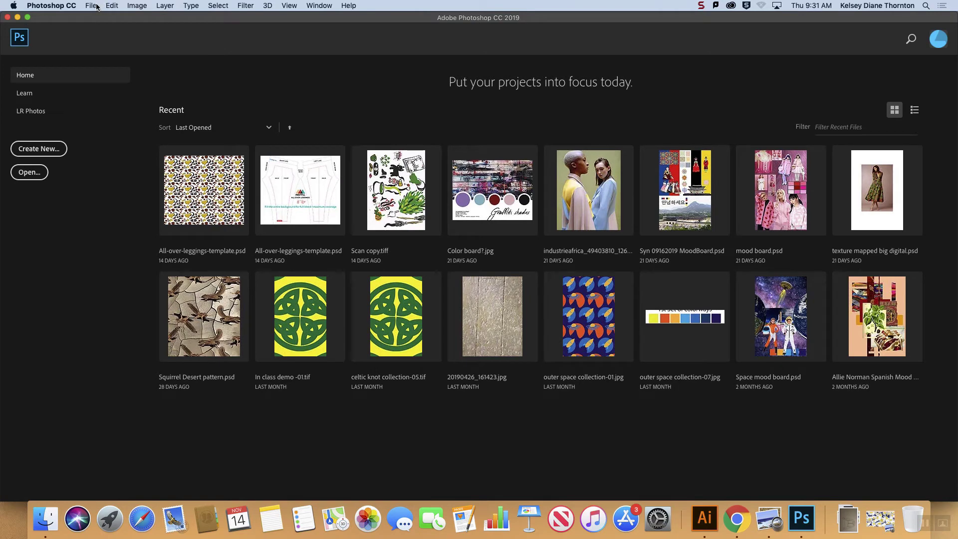
left_click_drag(849, 448, 589, 436)
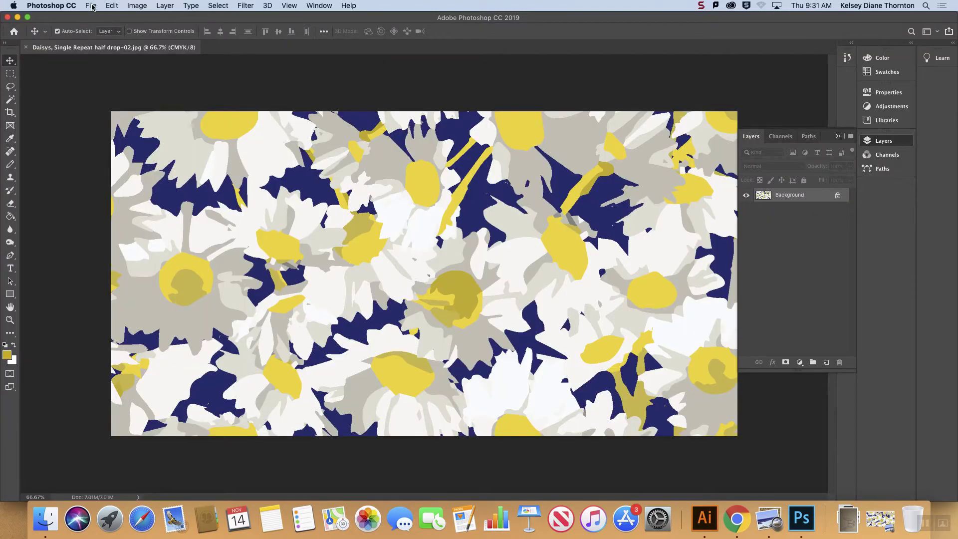
left_click(118, 6)
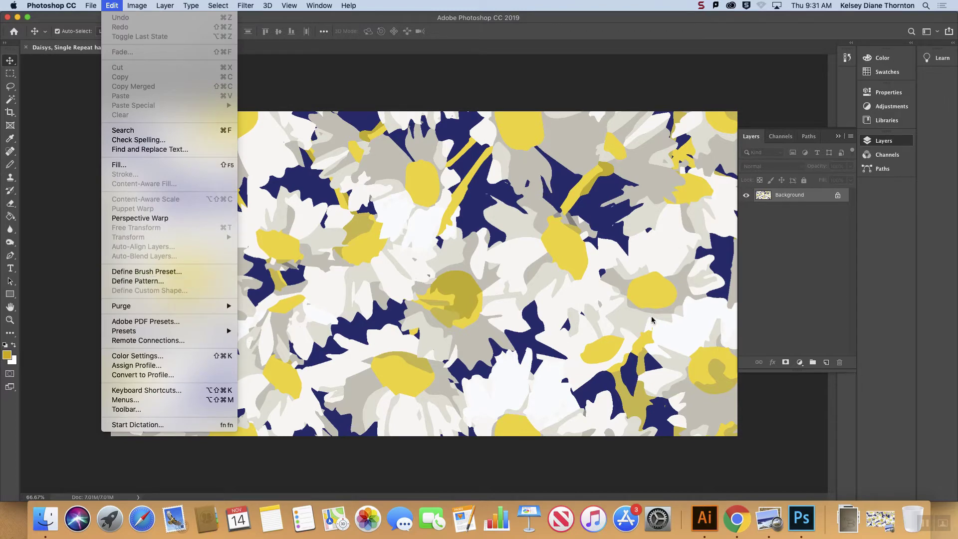
left_click(145, 283)
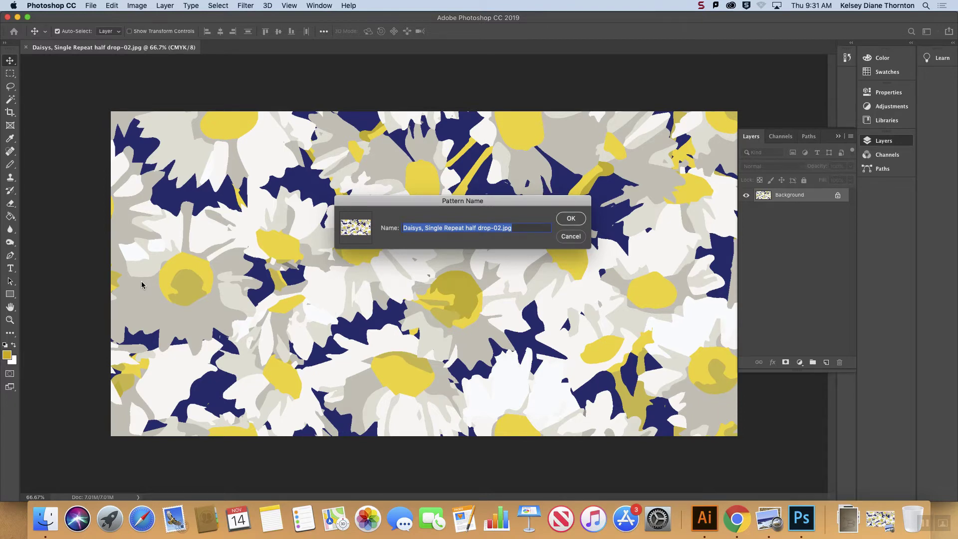
left_click_drag(522, 205, 492, 181)
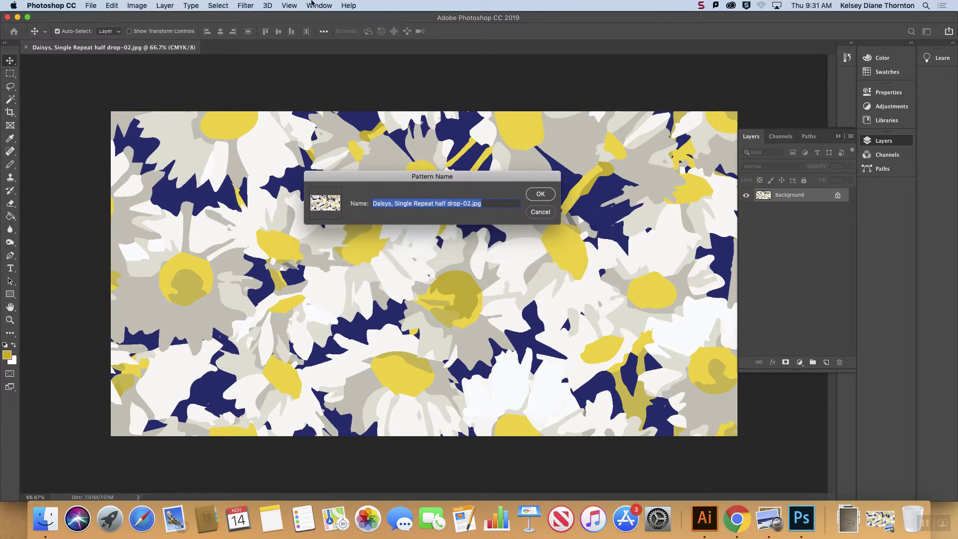
left_click(541, 195)
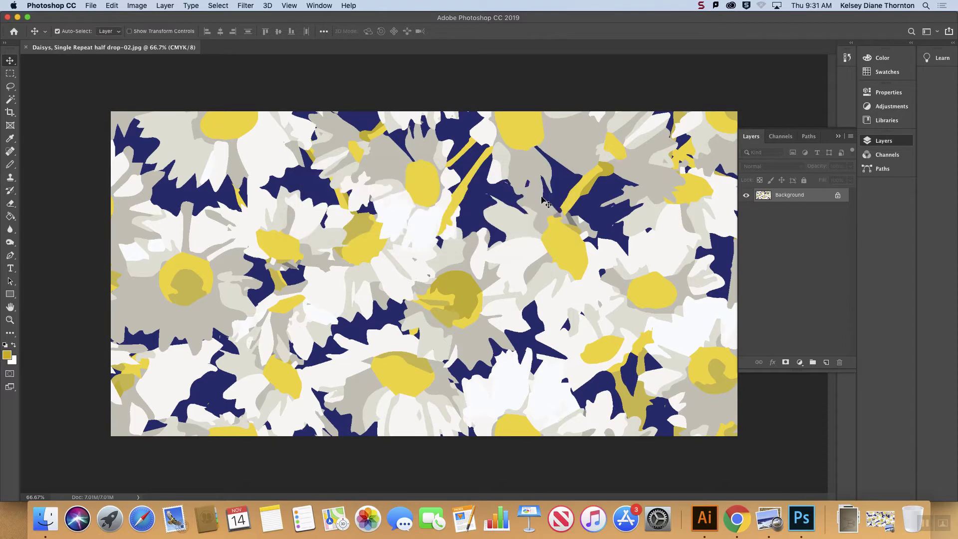
left_click(92, 6)
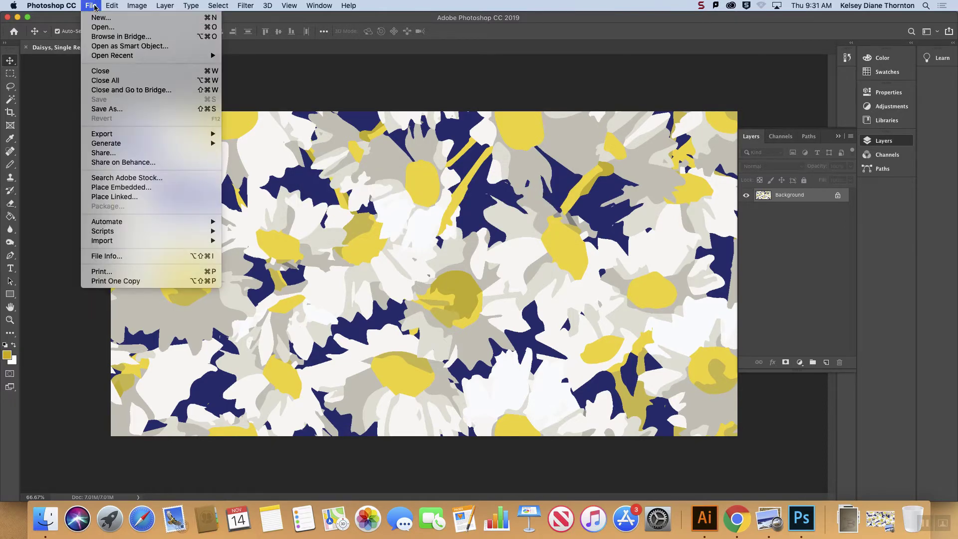
left_click(95, 7)
left_click(849, 519)
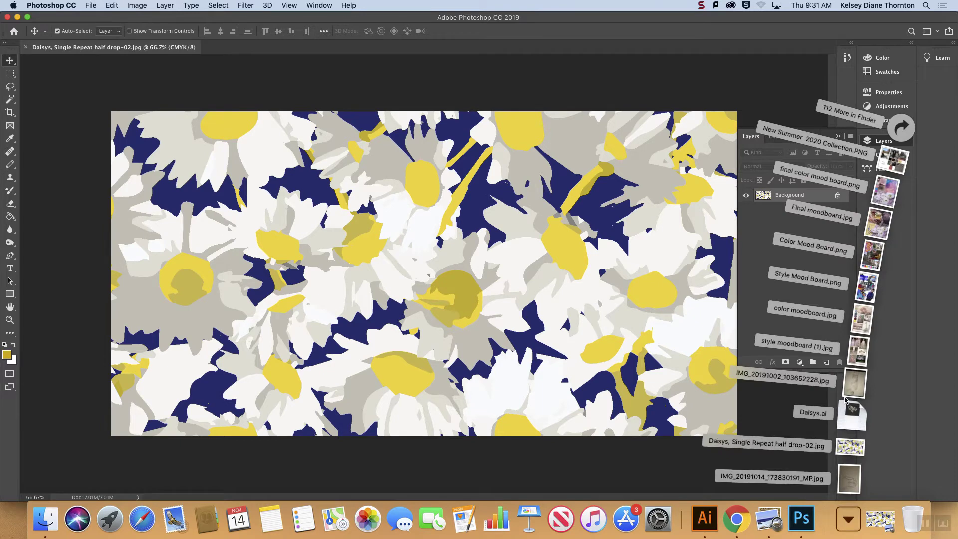
left_click_drag(845, 408, 448, 85)
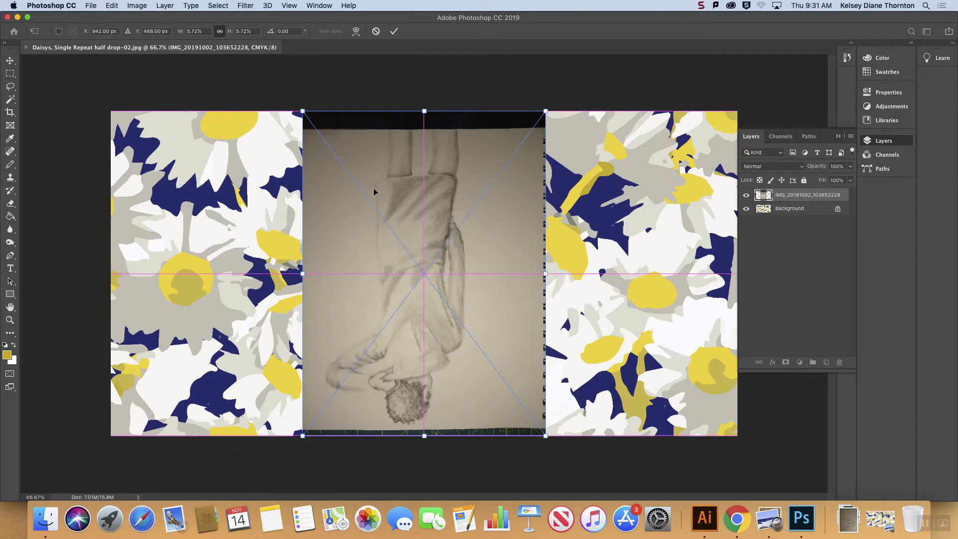
left_click_drag(374, 188, 343, 189)
key("Escape")
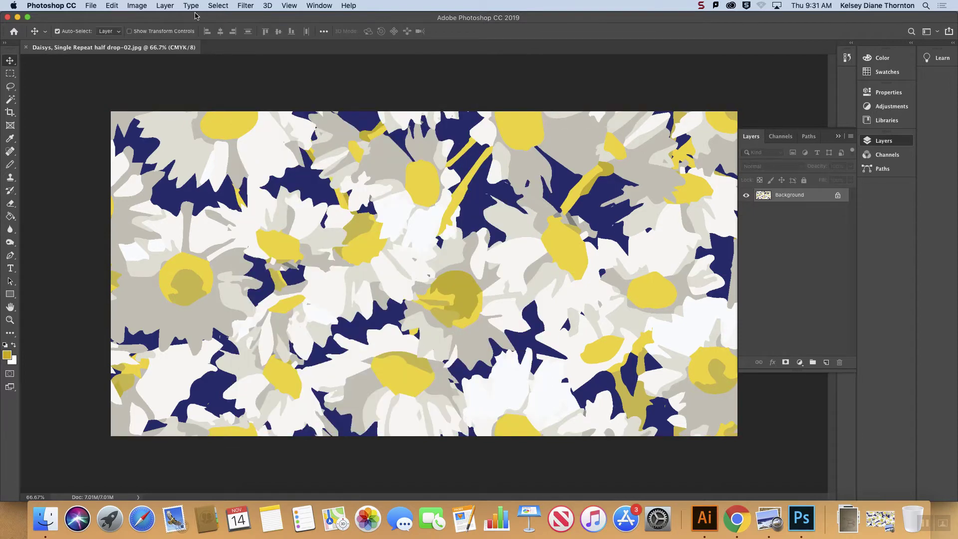
Step: Open the jacket drawing IMG_20191002_103652228.jpg from the Downloads folder as its own document
left_click(92, 6)
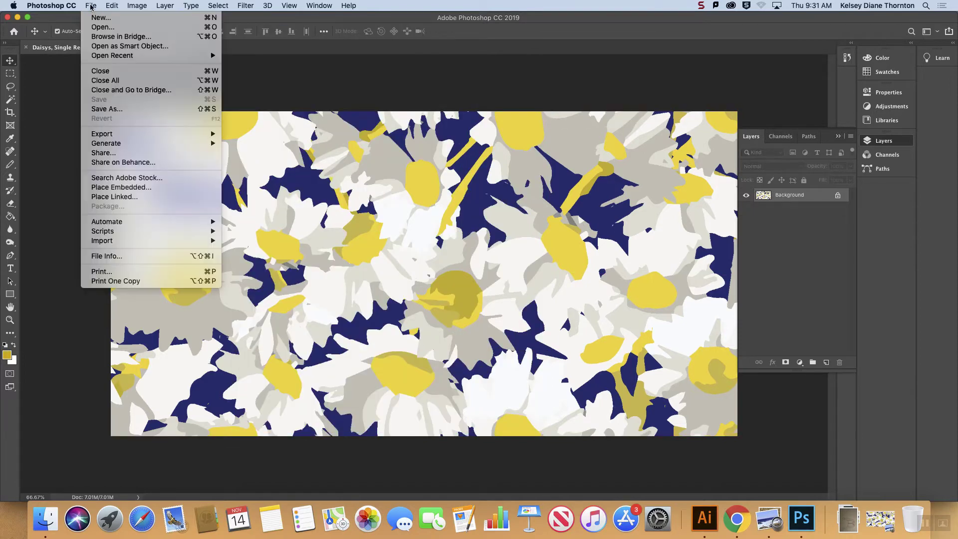
left_click(105, 25)
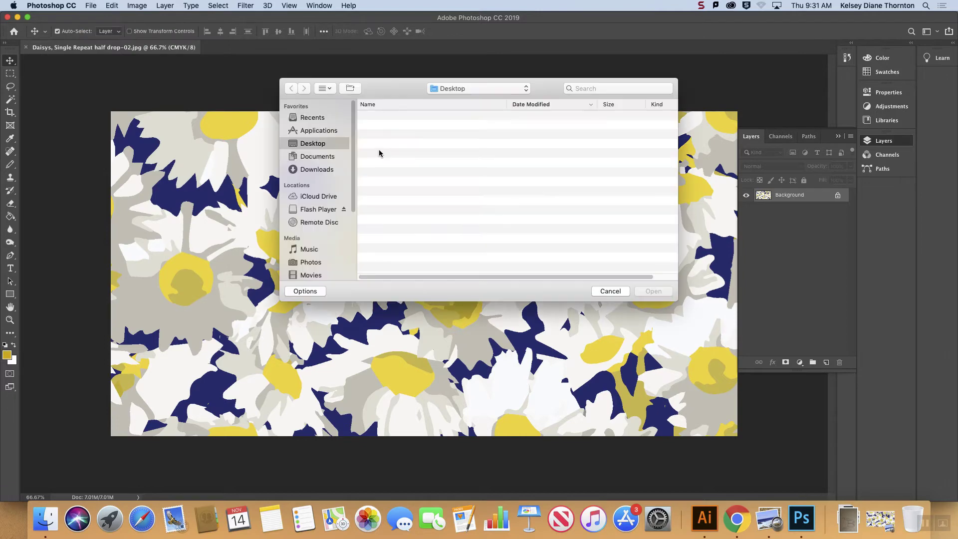
left_click(317, 170)
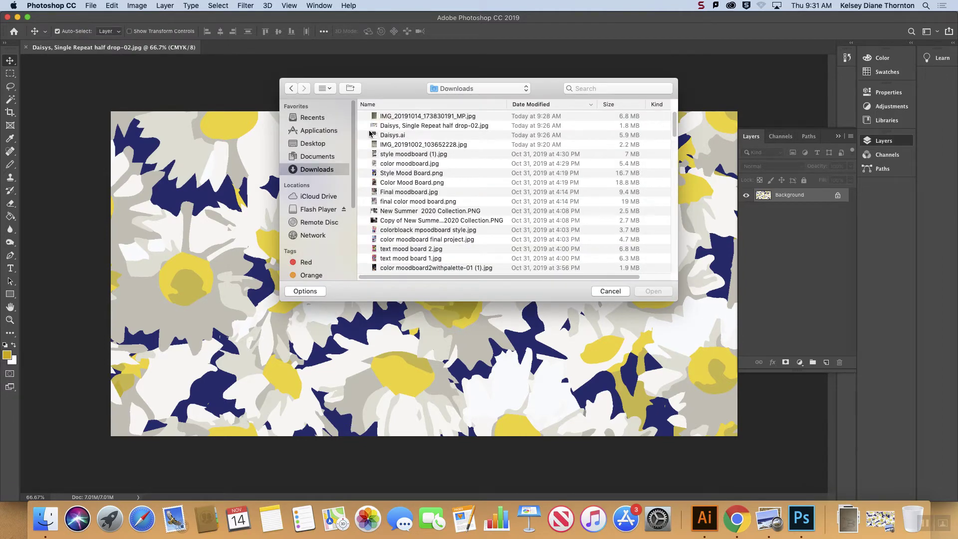
left_click(408, 118)
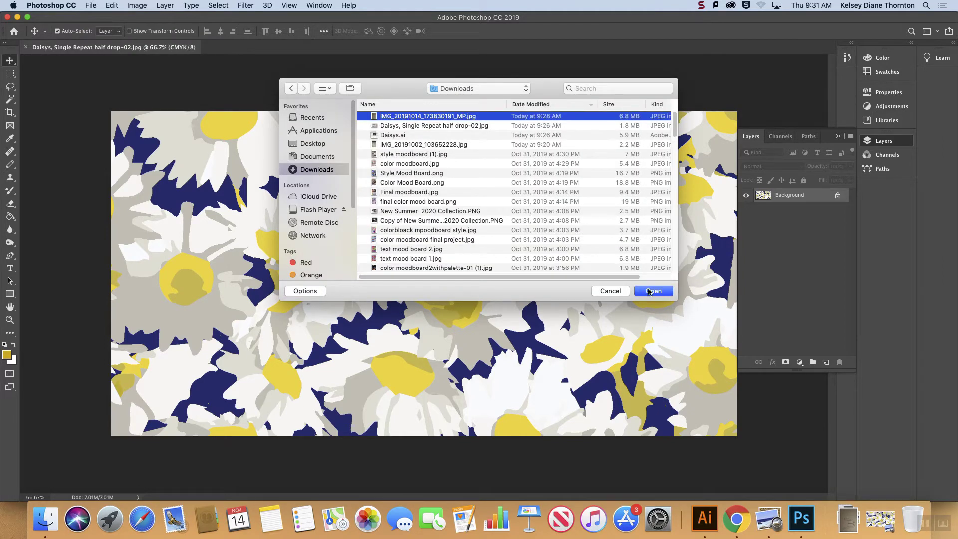
left_click(394, 145)
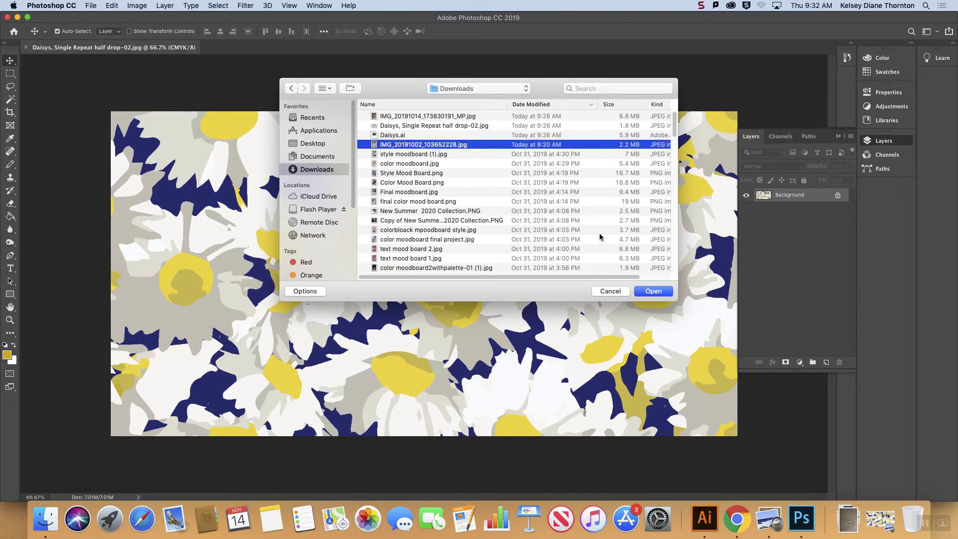
left_click(654, 292)
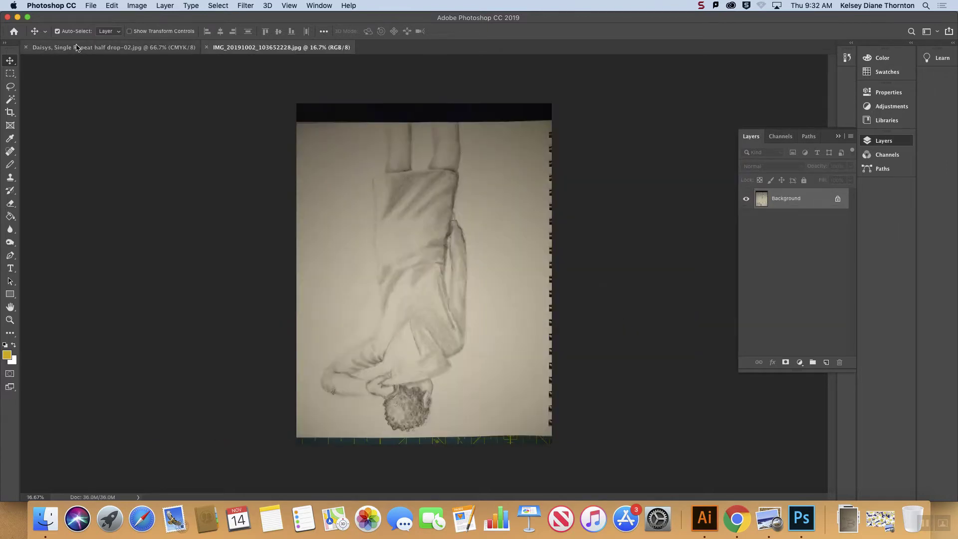
Step: Rotate the whole jacket drawing image by 180°
left_click(137, 5)
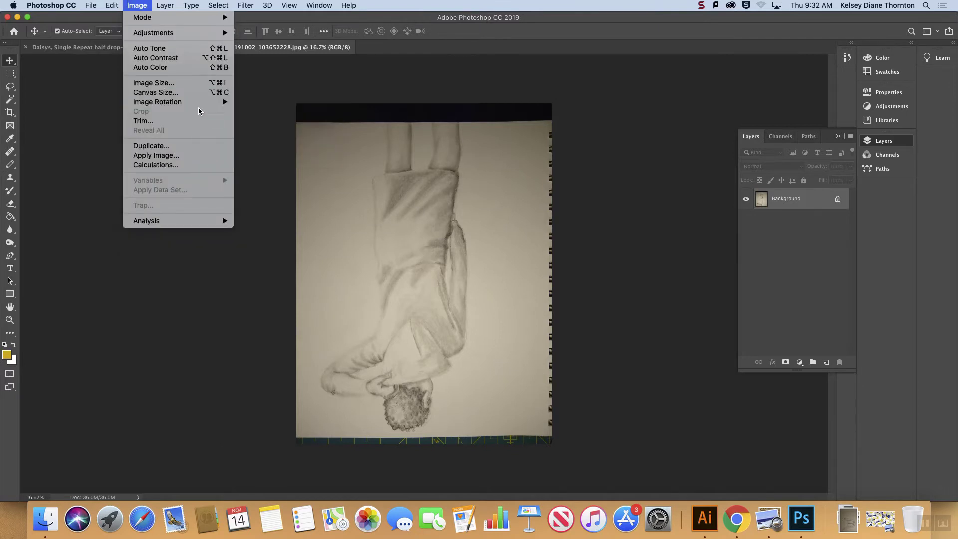
mouse_move(187, 102)
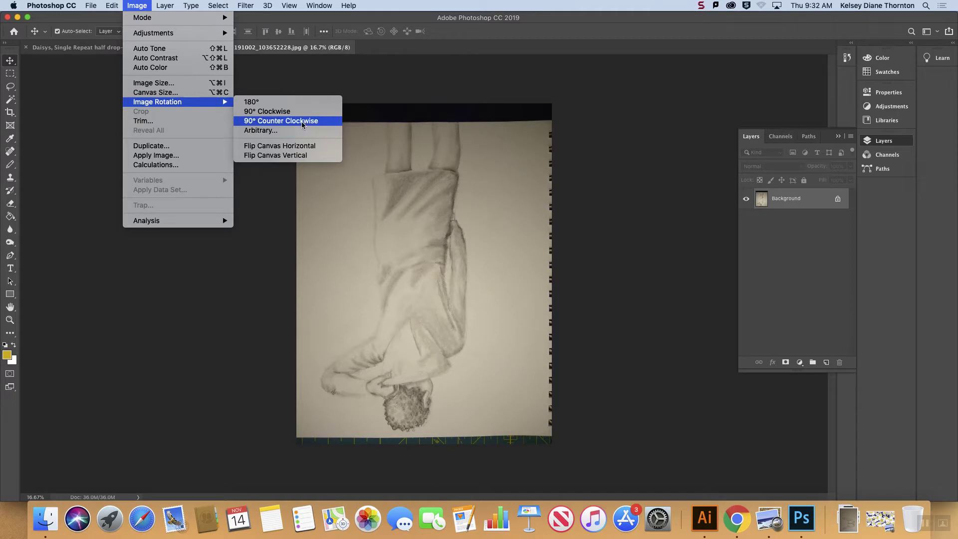
left_click(274, 102)
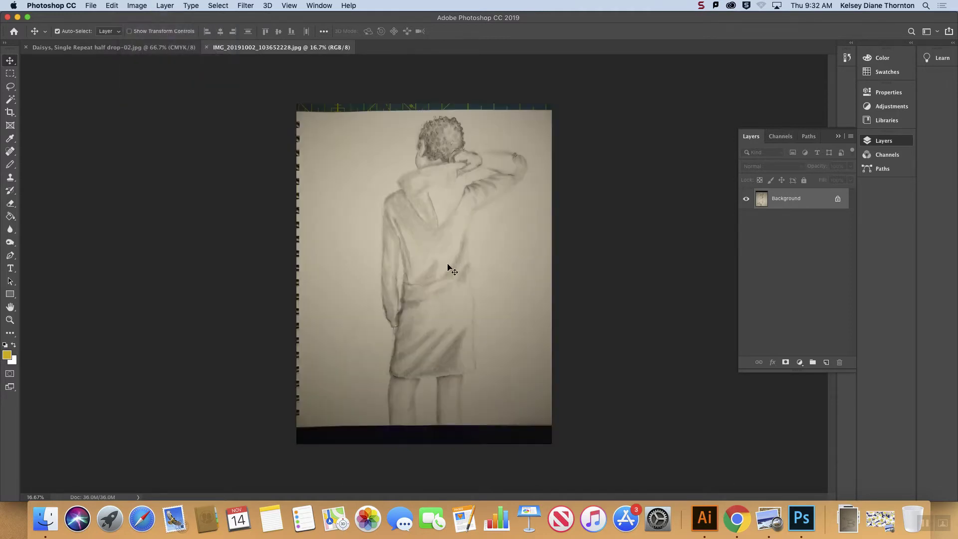
Step: Crop the drawing to remove the dark strips above and below the page and the spiral binding holes along its side
left_click(10, 112)
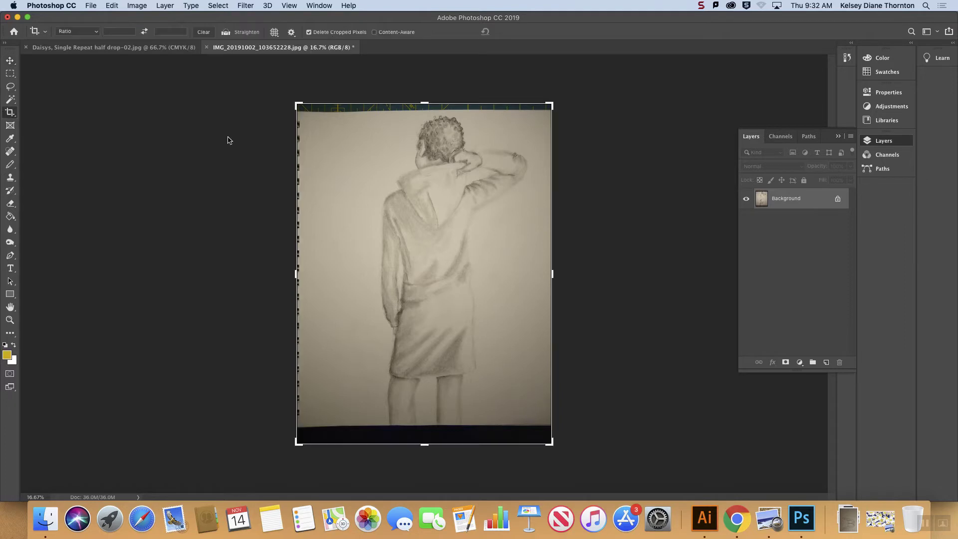
left_click_drag(419, 103, 420, 107)
left_click_drag(424, 441, 426, 431)
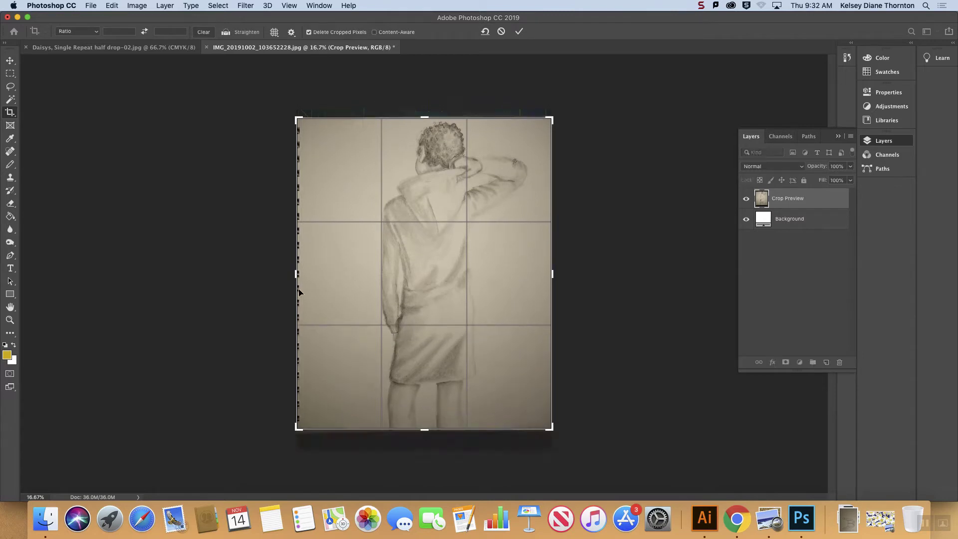
left_click_drag(297, 275, 300, 274)
key("Return")
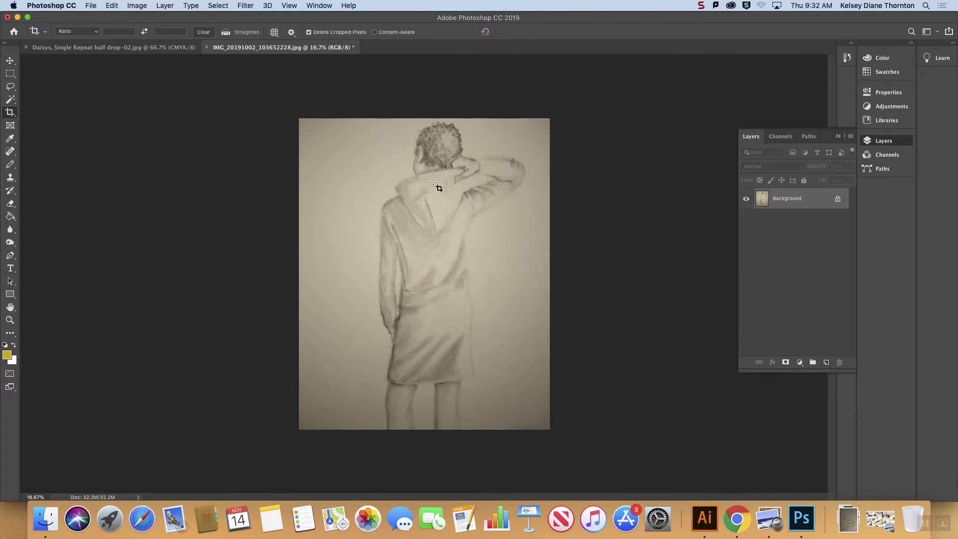
Step: Add a new layer above the background, name it "color blocking" and make it the active layer
left_click(826, 361)
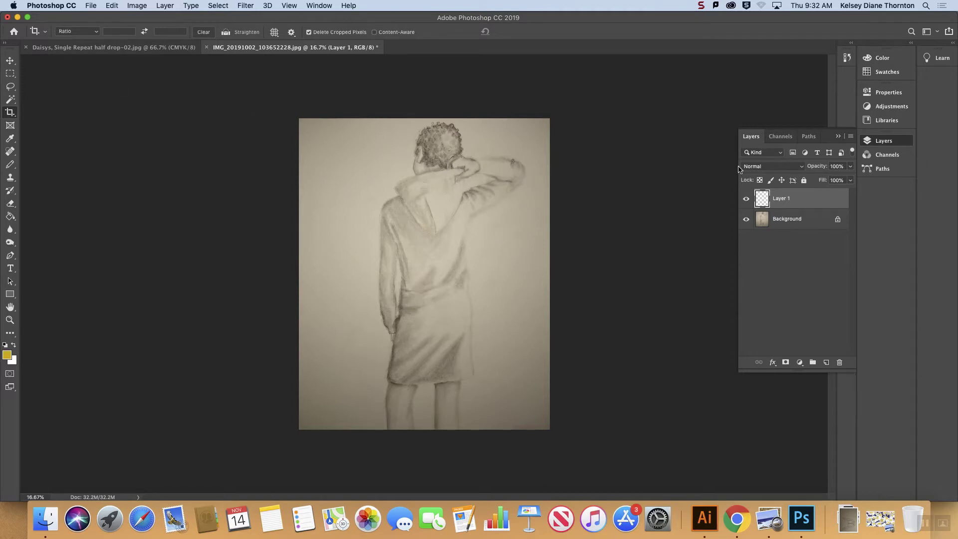
double_click(781, 198)
type("color blocking")
left_click(804, 221)
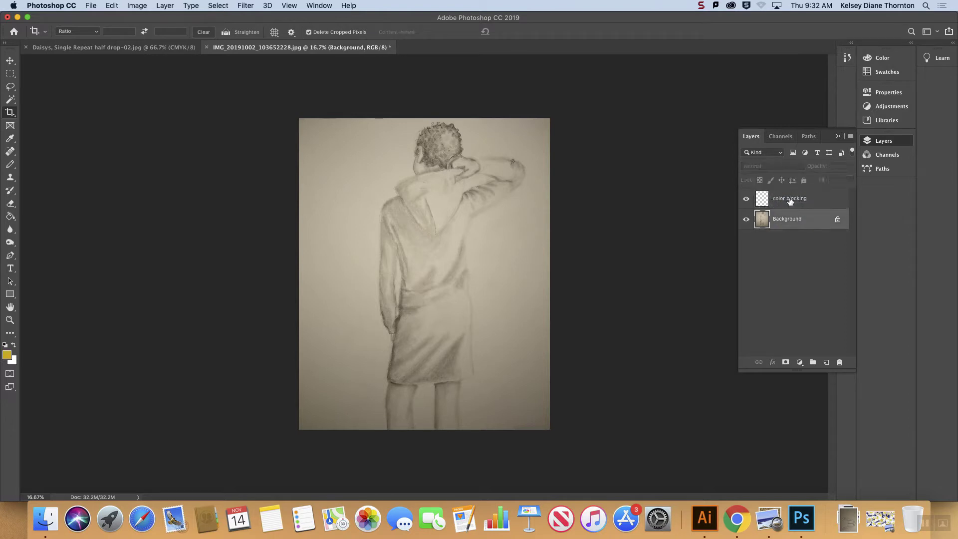
left_click(785, 202)
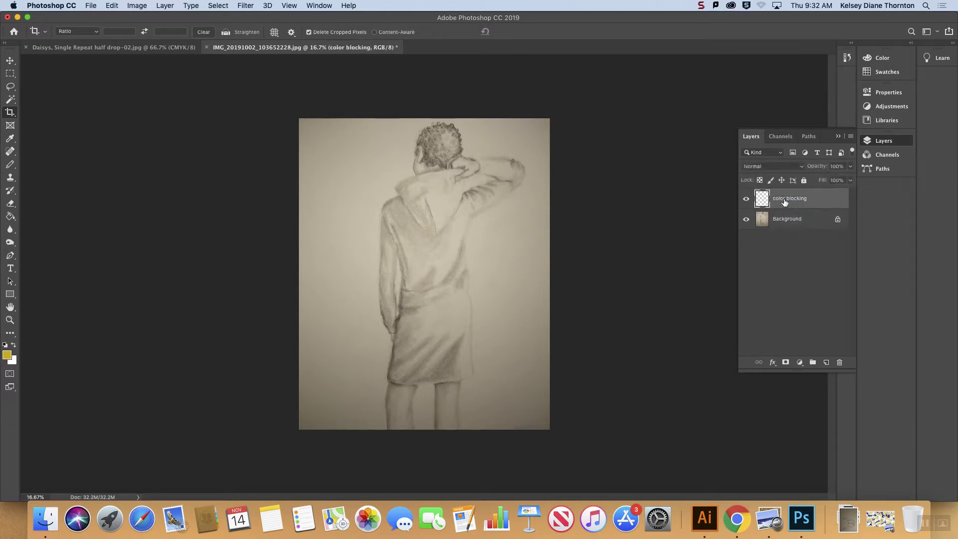
Step: Switch from the regular Lasso to the Polygonal Lasso tool
left_click(10, 87)
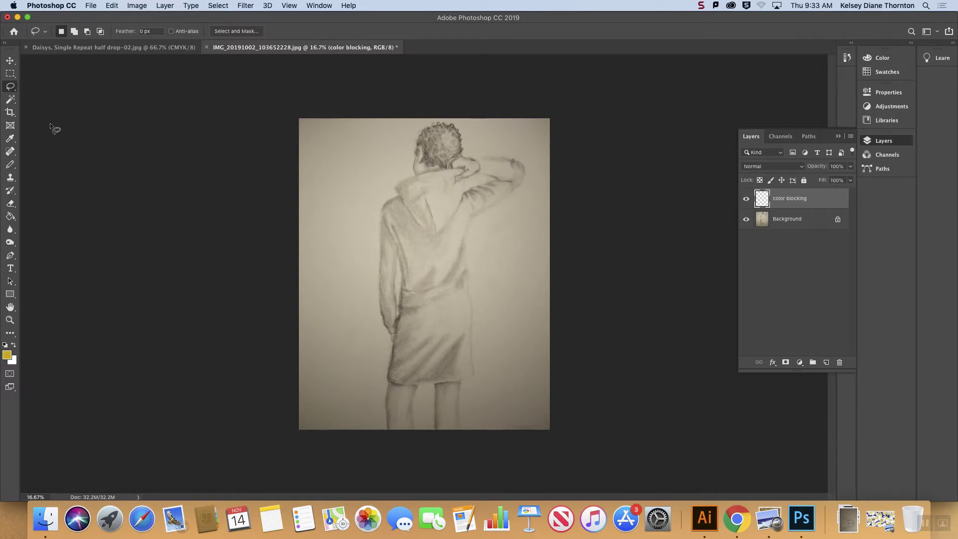
left_click(9, 87)
left_click(57, 95)
Step: Try to select the jacket by lassoing the hem and adding an outline up the side, around the raised arm and collar
left_click(387, 380)
double_click(474, 372)
key("shift")
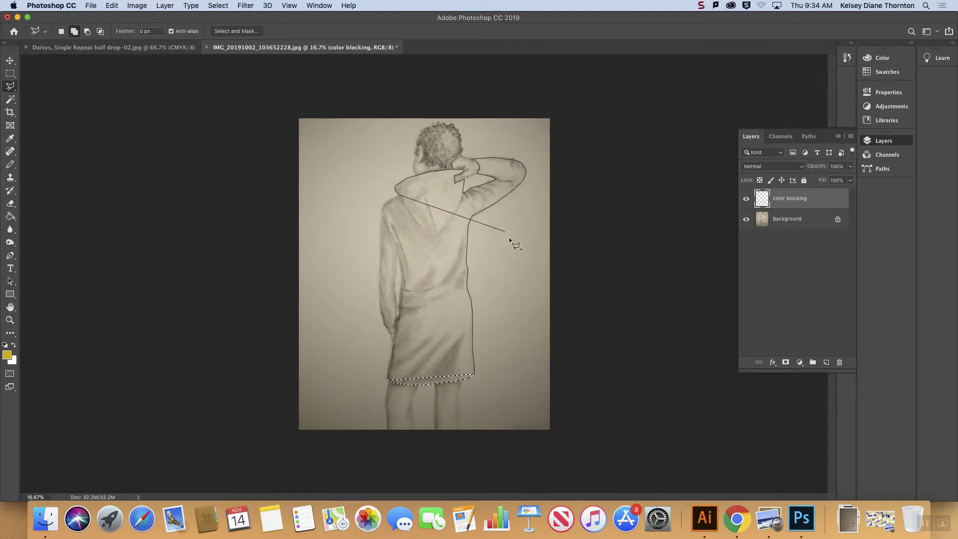
double_click(174, 33)
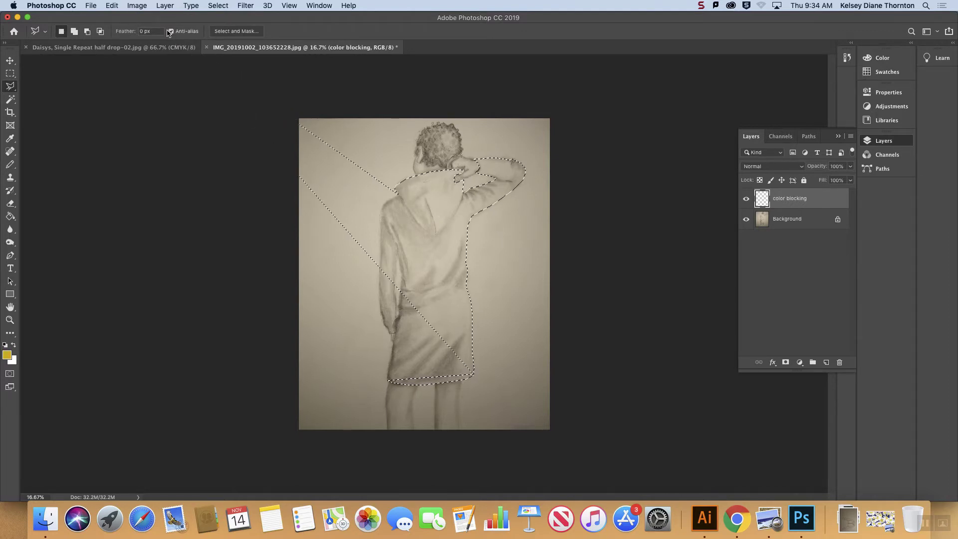
Step: Turn off the lasso's anti-aliasing and reselect the jacket's hem, right side and raised arm with the Polygonal Lasso
left_click(170, 31)
key("super+d")
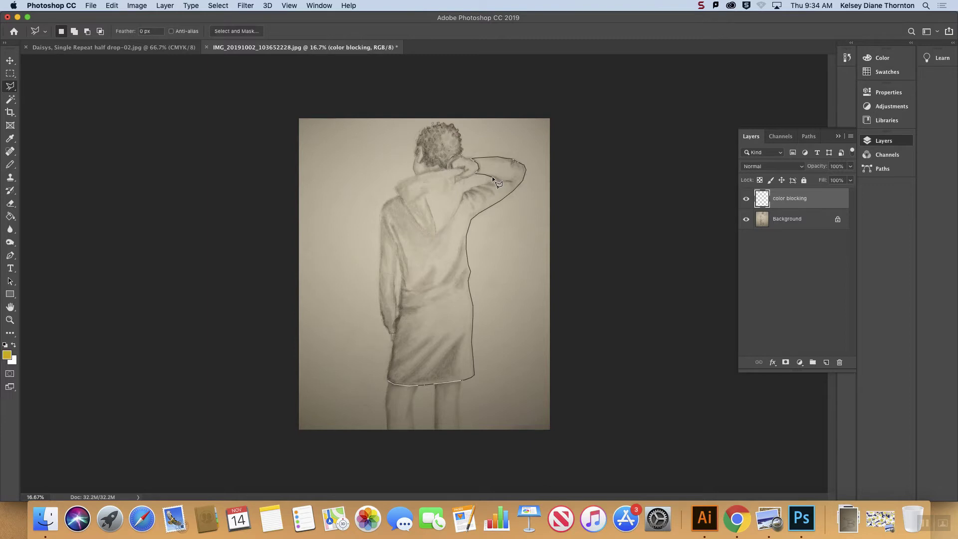
double_click(455, 177)
Step: Add the hood, left shoulder, left sleeve and remaining left side of the jacket to the selection
key("shift")
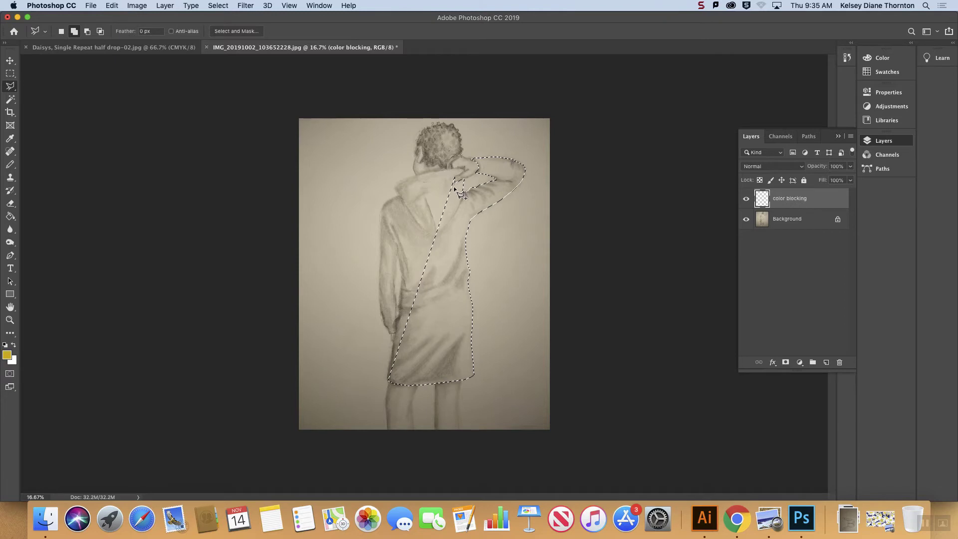
left_click(455, 178, "shift")
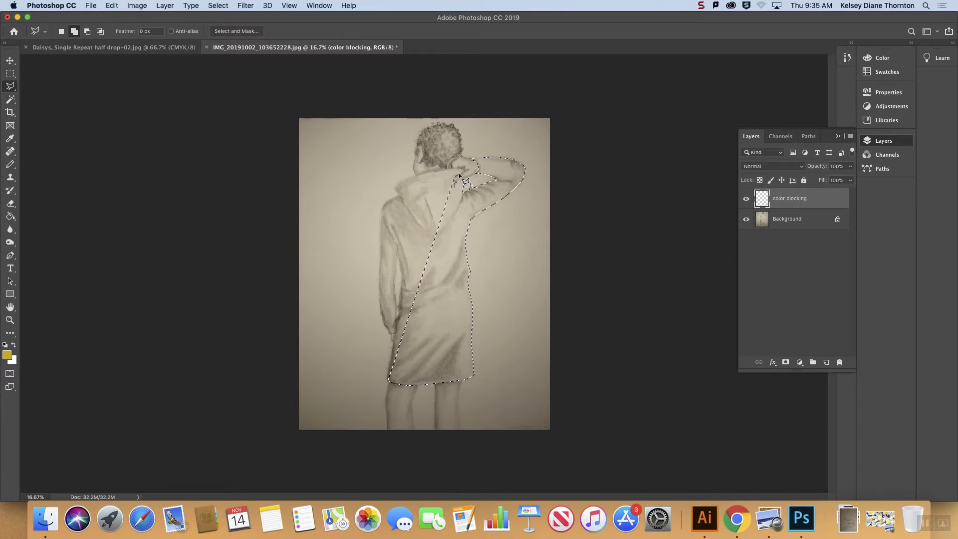
left_click(464, 172)
left_click(464, 169)
left_click(451, 168)
left_click(410, 175)
left_click(396, 195)
left_click(388, 199)
left_click(381, 206)
left_click(380, 217)
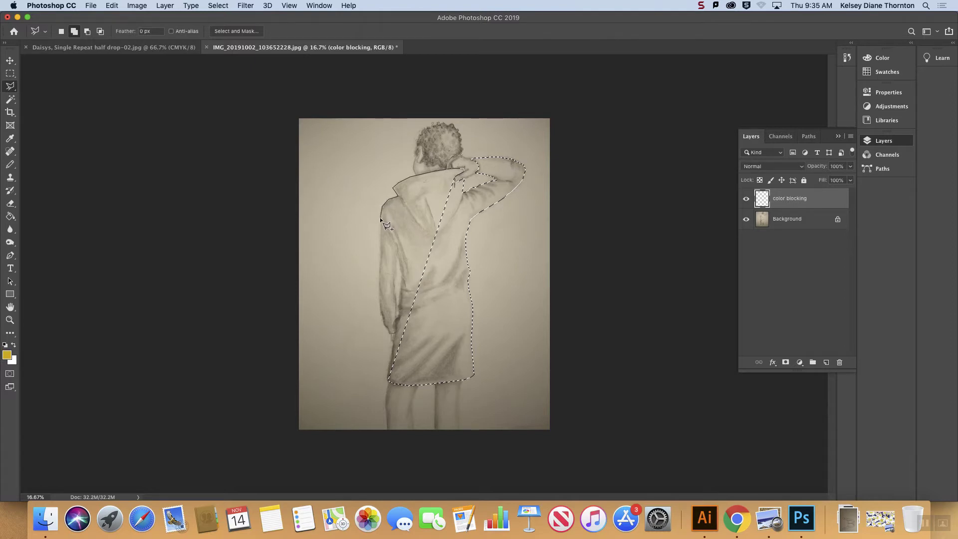
left_click(380, 235)
left_click(381, 246)
left_click(381, 256)
left_click(388, 379)
left_click(444, 286)
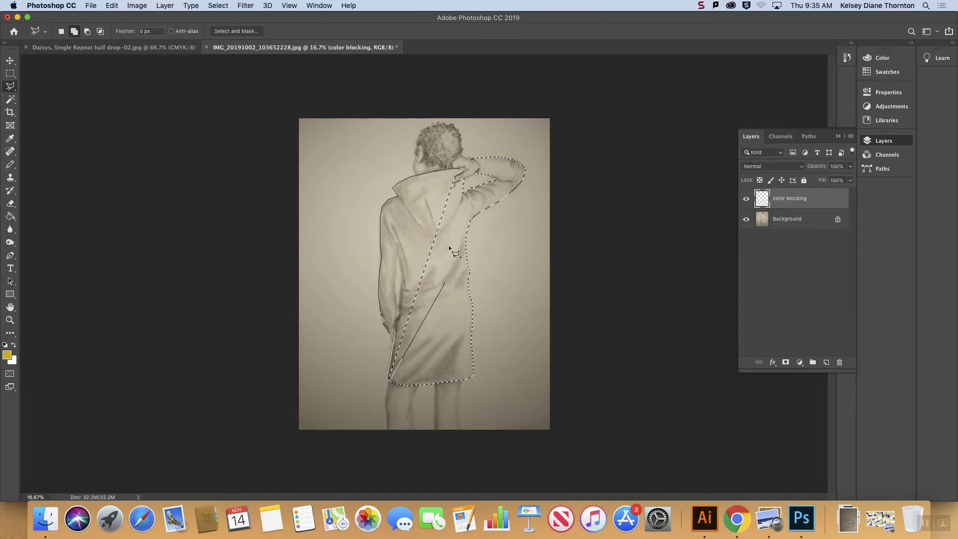
left_click(455, 187, "shift")
Step: Subtract the narrow gap between the left sleeve and the body from the jacket selection
key("alt")
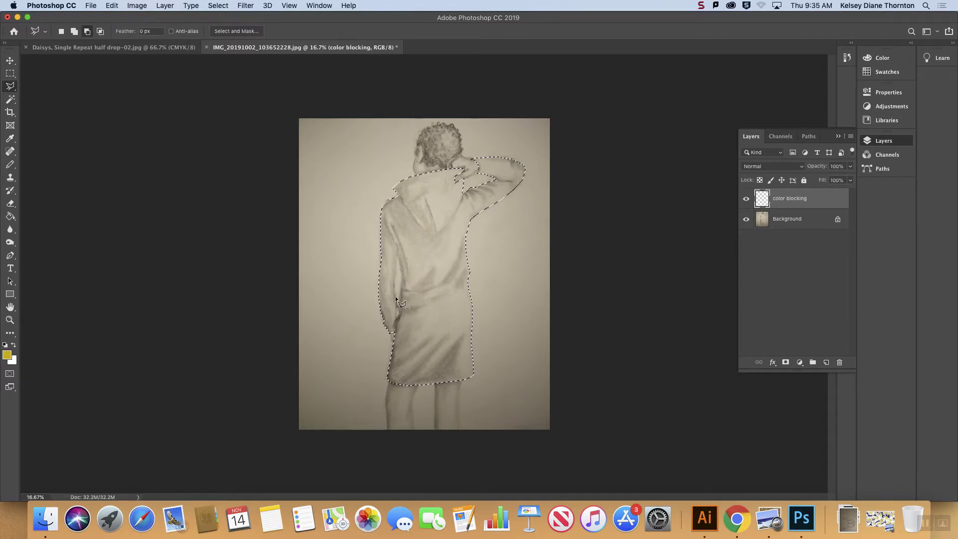
left_click(397, 252)
left_click(397, 307)
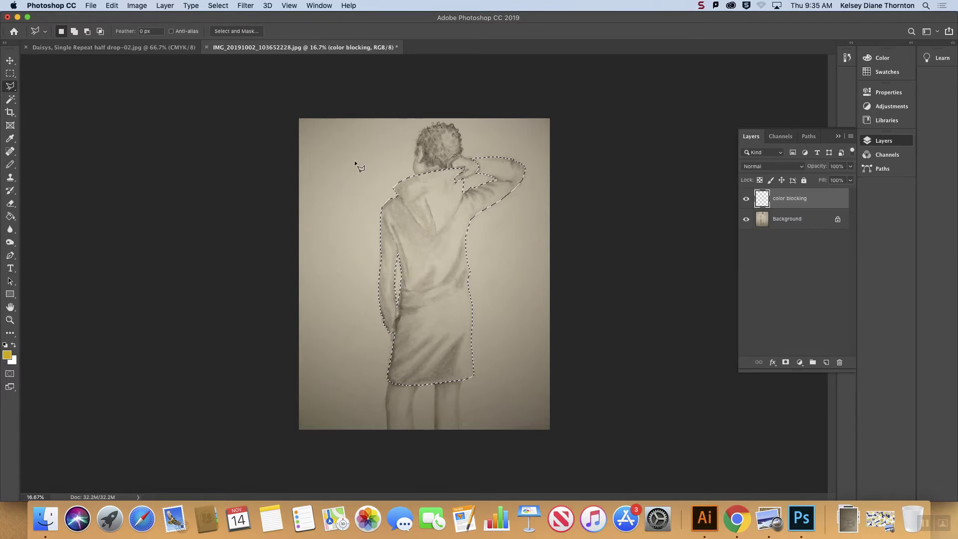
Step: Fill the selected jacket with the yellow foreground color, deselect it and keep the "color blocking" layer active
left_click(9, 217)
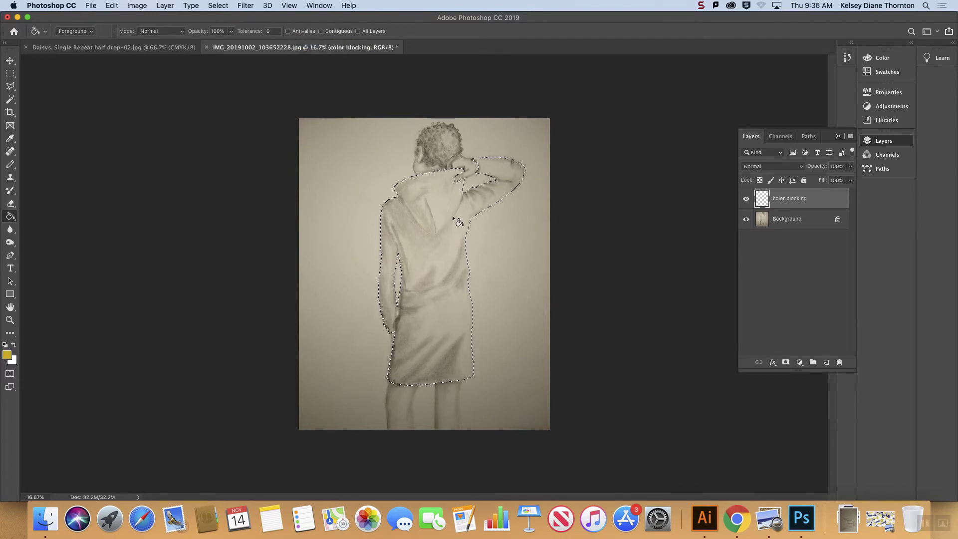
left_click(422, 259)
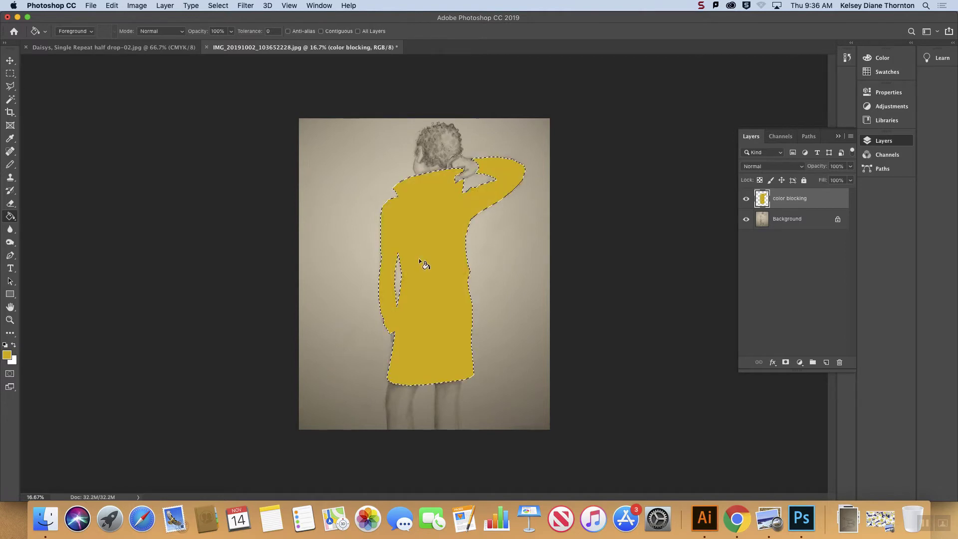
left_click(810, 222)
key("super+d")
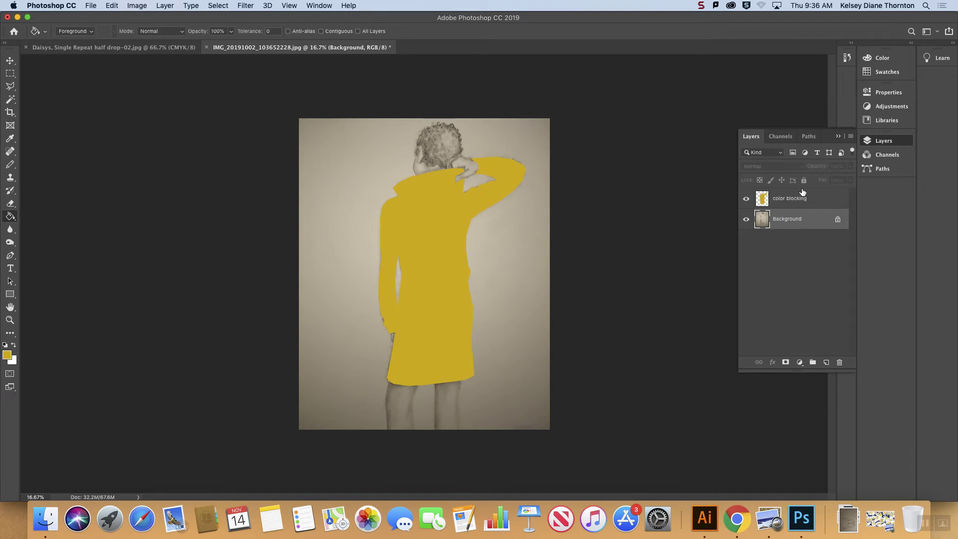
left_click(798, 199)
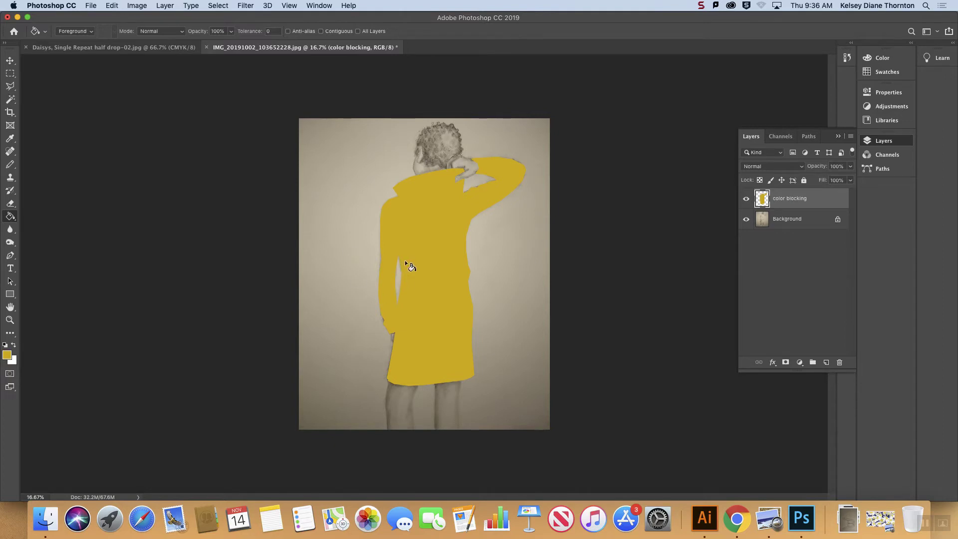
Step: Select the yellow jacket area with the Magic Wand and clear the selection again
key("w")
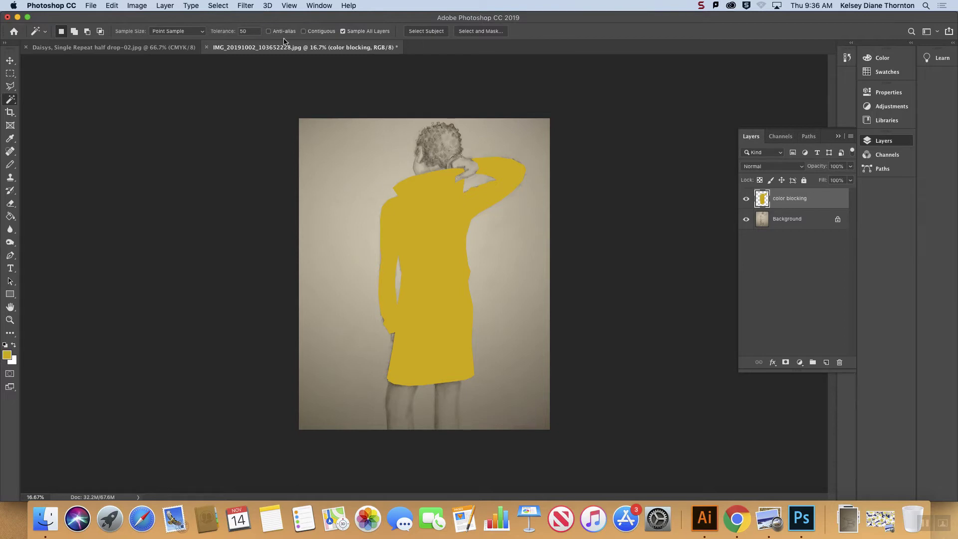
left_click(218, 7)
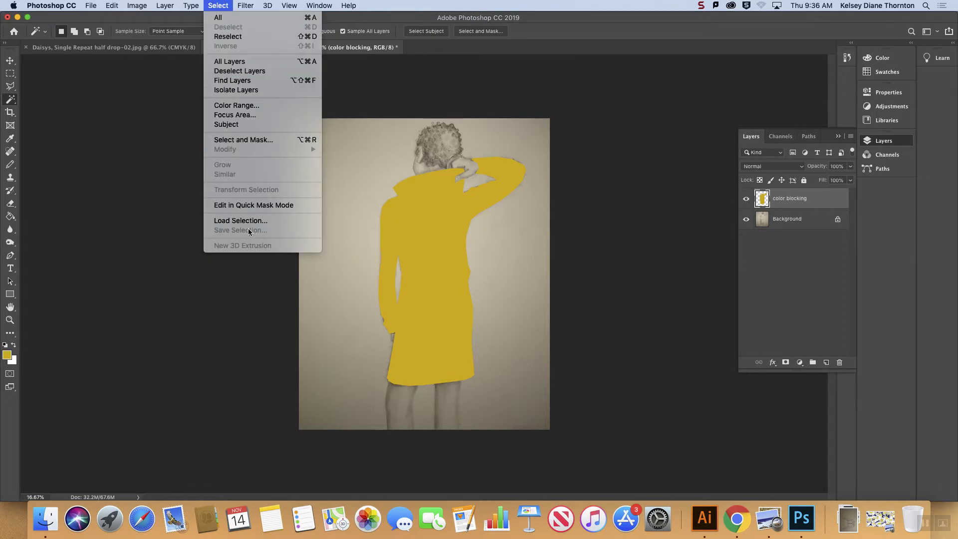
left_click(227, 25)
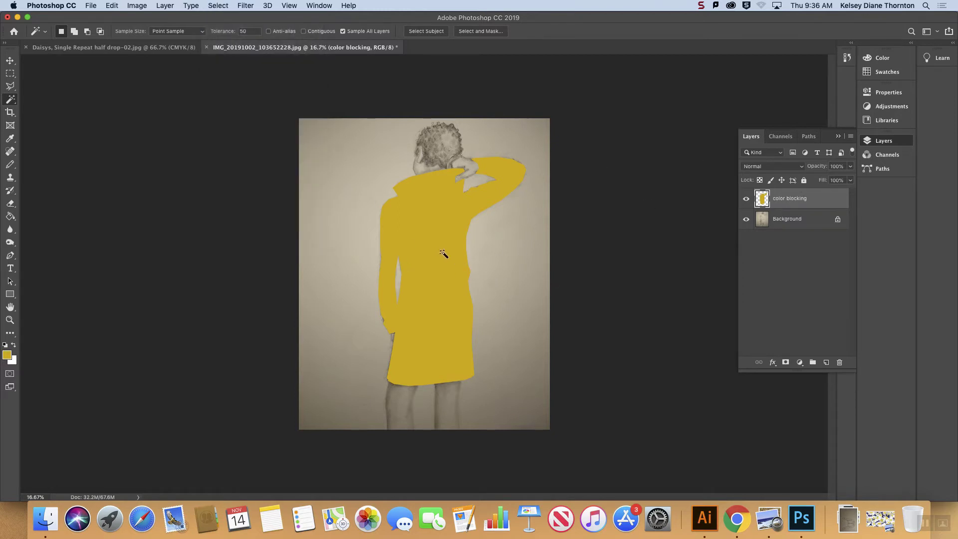
left_click(9, 99)
left_click(36, 107)
left_click(411, 209)
key("super+d")
Step: Lower the opacity of the "color blocking" layer to 64% so the drawing shows through
left_click(850, 166)
left_click_drag(850, 181, 832, 180)
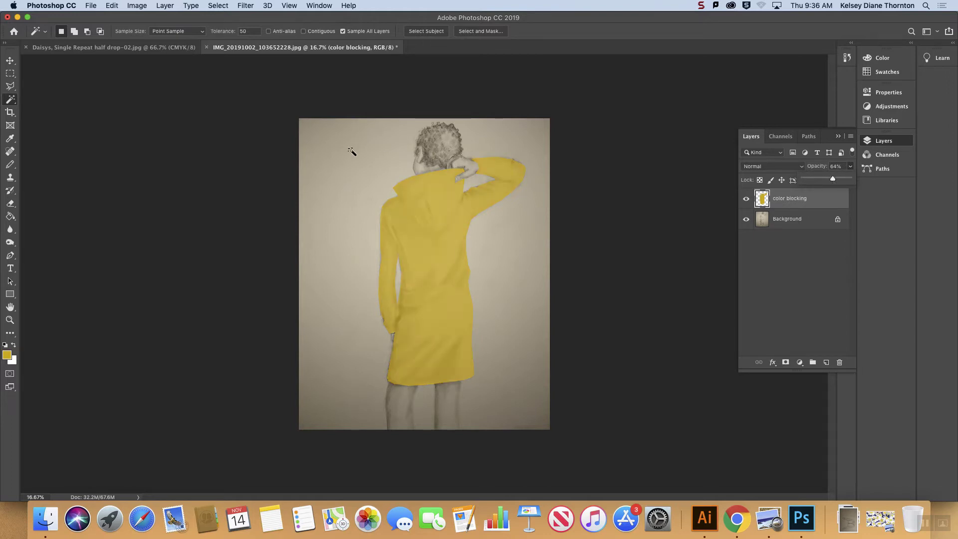
Step: Outline the jacket's hood with the Polygonal Lasso, following its lower edge and closing loosely around the head
left_click(10, 86)
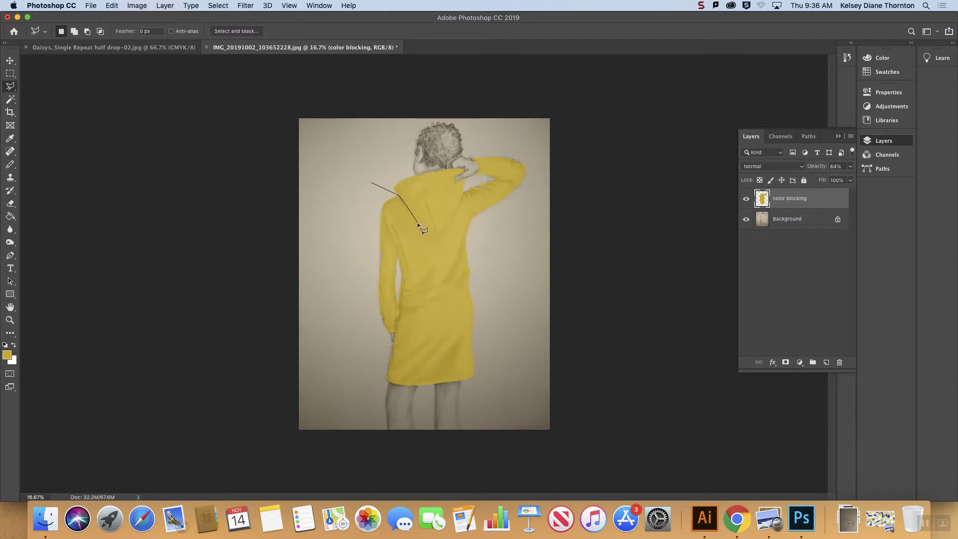
left_click_drag(422, 232, 439, 236)
left_click(471, 154)
left_click(451, 130)
key("Escape")
left_click(348, 158)
Step: Fill the hood with orange using the Paint Bucket and clear the selection
left_click(10, 216)
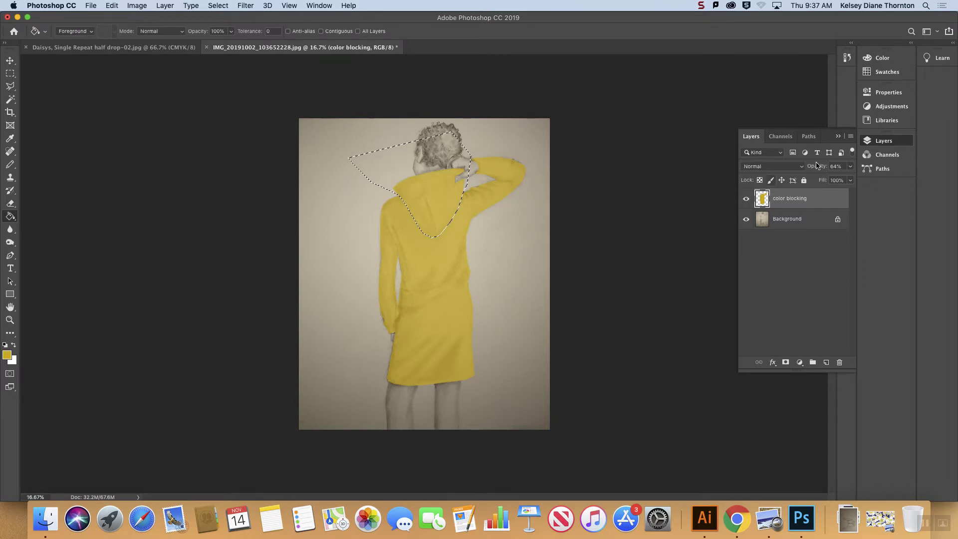
left_click(881, 58)
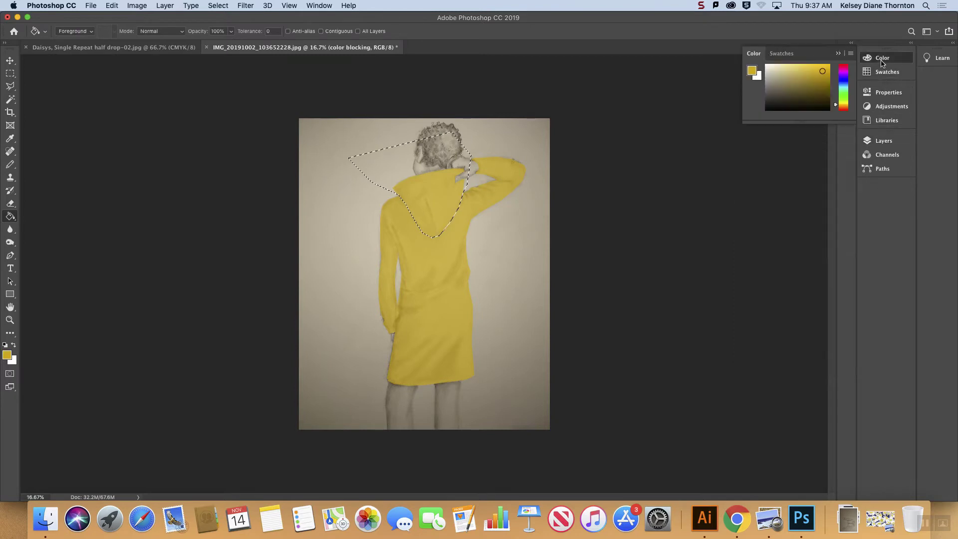
left_click(840, 108)
left_click(421, 200)
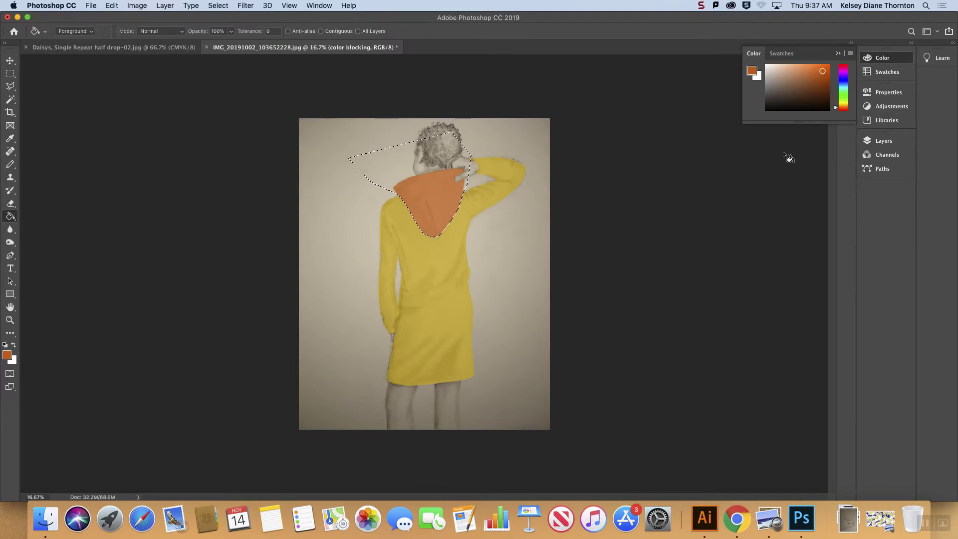
left_click(838, 53)
key("super+d")
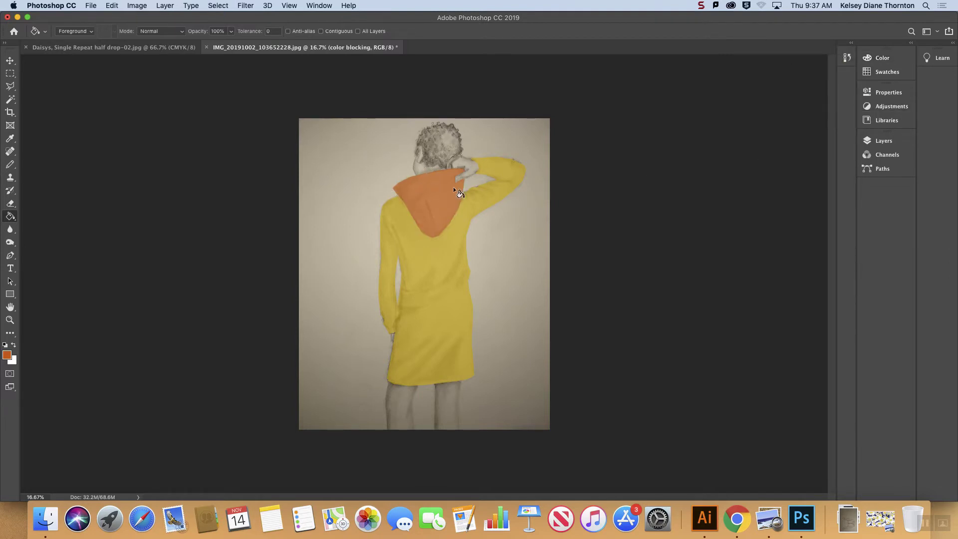
Step: Select the left sleeve with the Polygonal Lasso, following the armhole seam and closing loosely outside the figure
left_click(10, 86)
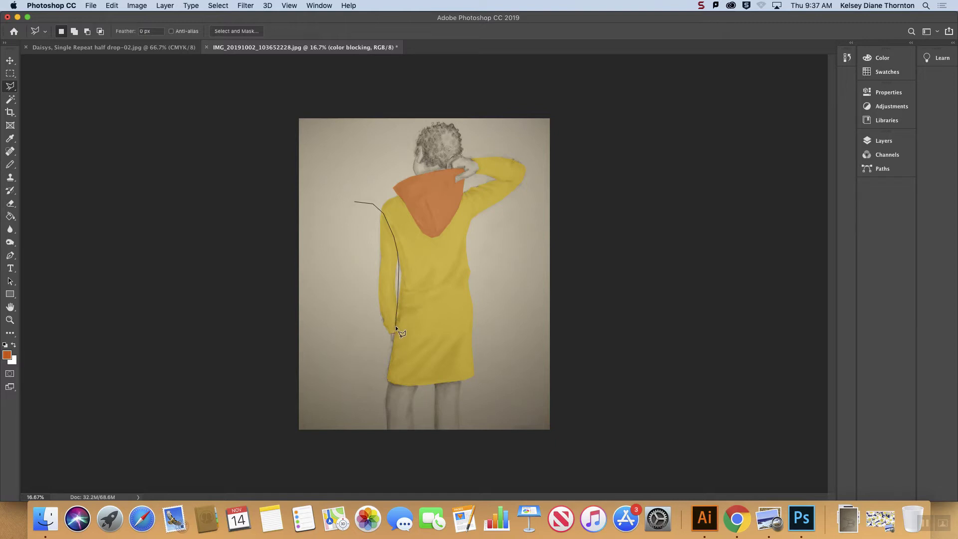
left_click(384, 354)
left_click(304, 294)
left_click(354, 203)
Step: Pick a magenta-pink swatch and fill the selected left sleeve with it
left_click(866, 72)
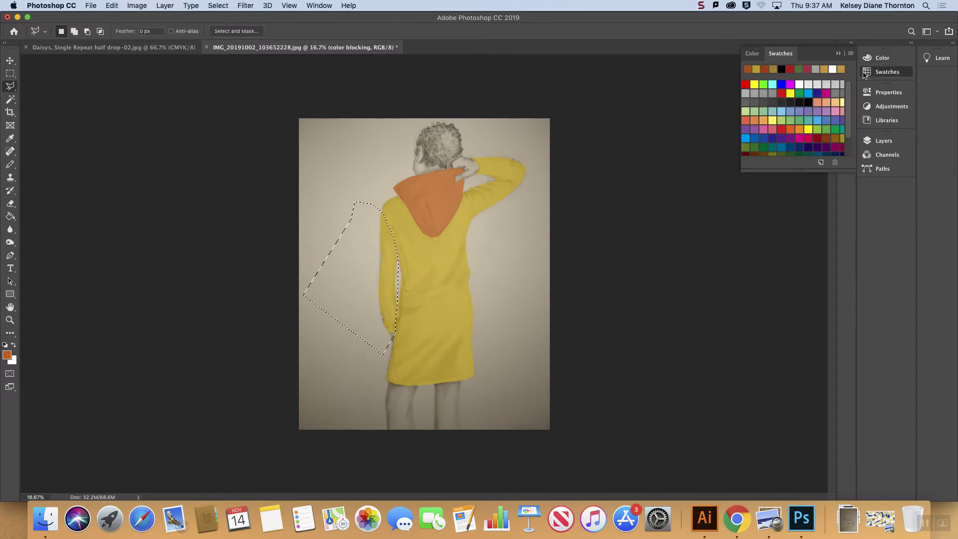
left_click(809, 139)
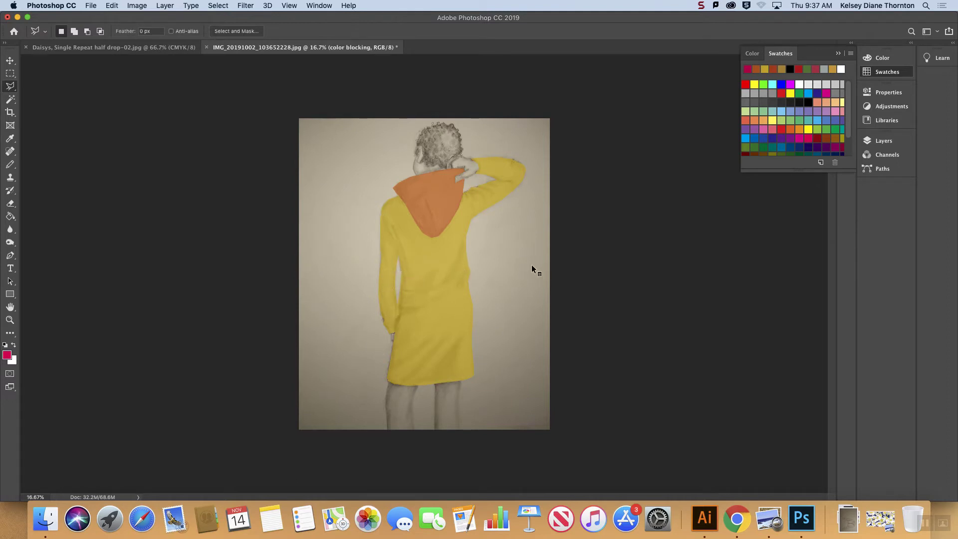
key("super+z")
left_click(10, 216)
left_click(388, 269)
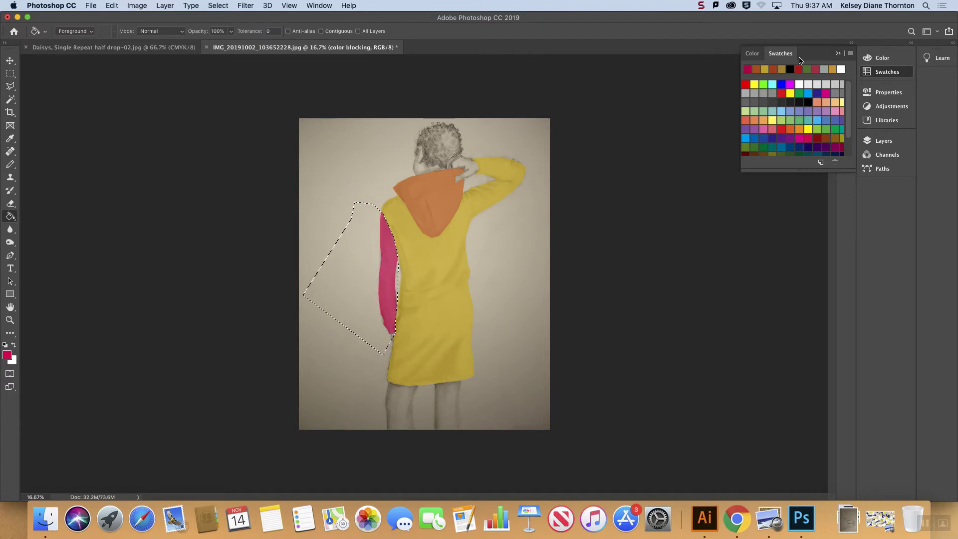
left_click(838, 54)
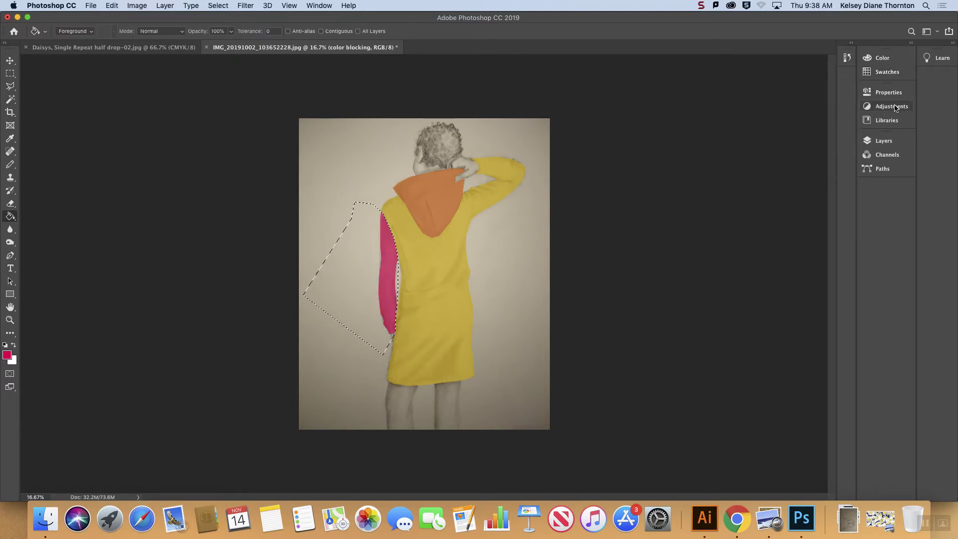
Step: On the "color blocking" layer, select the raised right arm's sleeve with the Polygonal Lasso along the shoulder seam
left_click(883, 141)
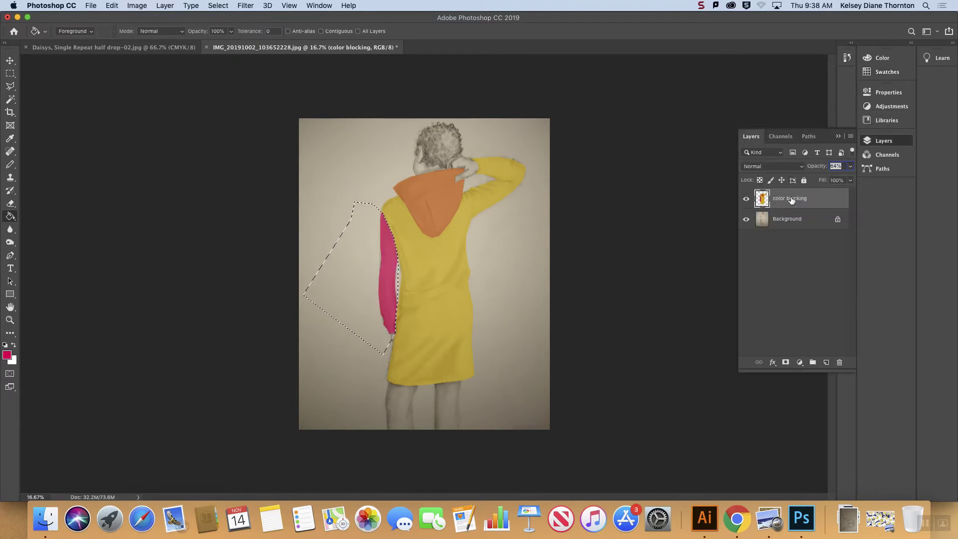
left_click(762, 223)
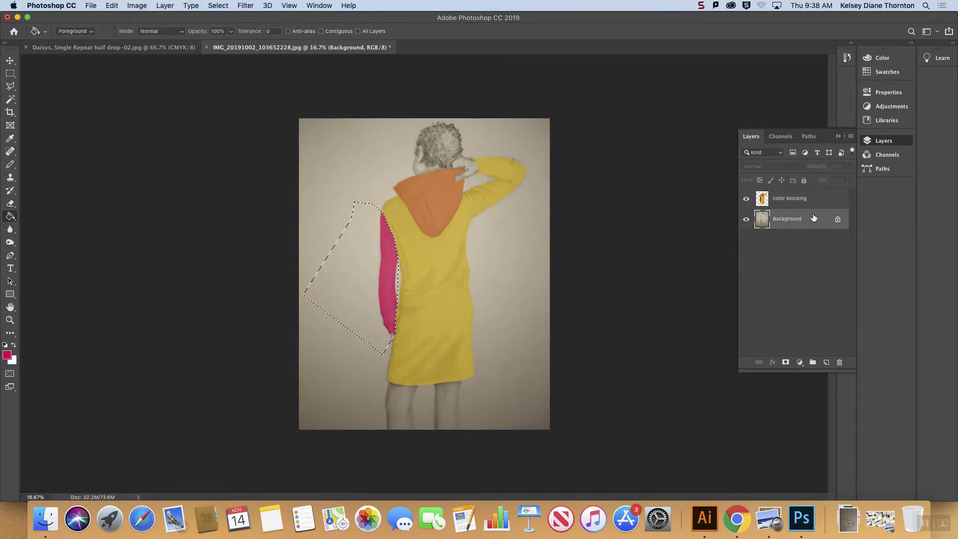
left_click(787, 198)
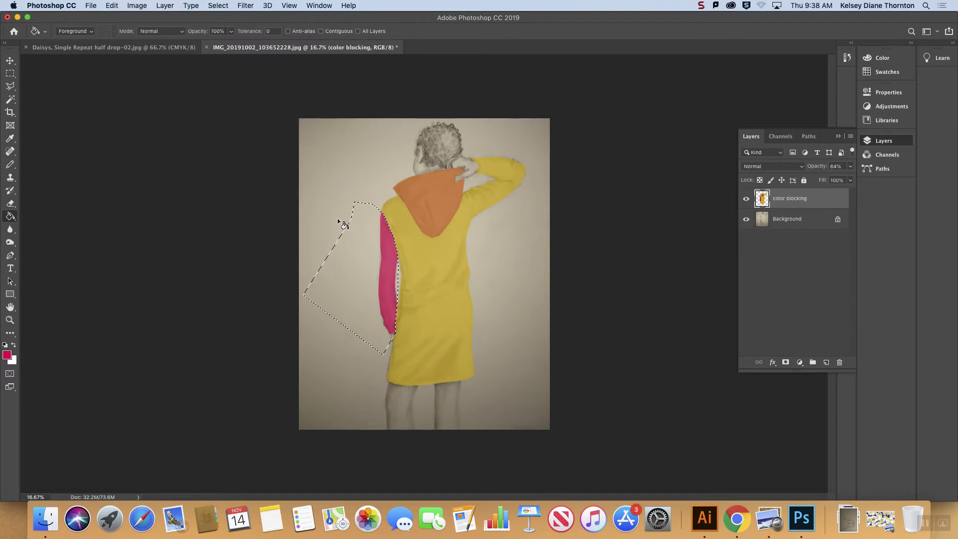
key("l")
left_click(469, 139)
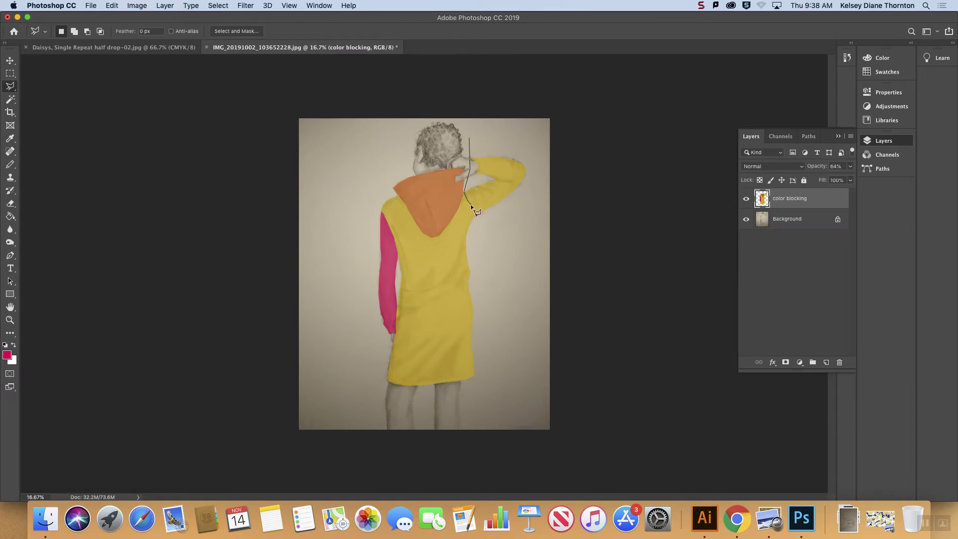
left_click(471, 226)
left_click(525, 222)
double_click(482, 130)
Step: Fill the raised arm's sleeve with bright green and clear the selection
left_click(882, 58)
left_click(845, 98)
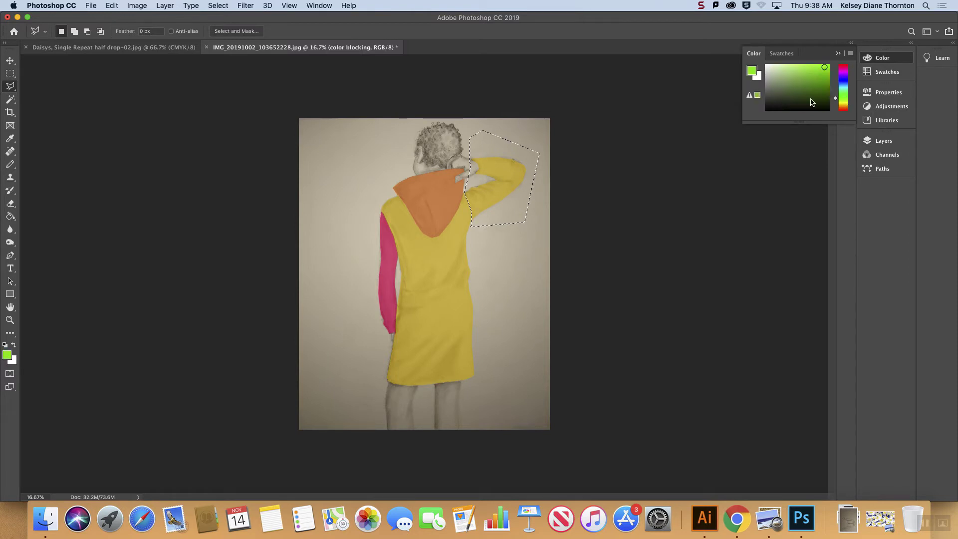
left_click(10, 220)
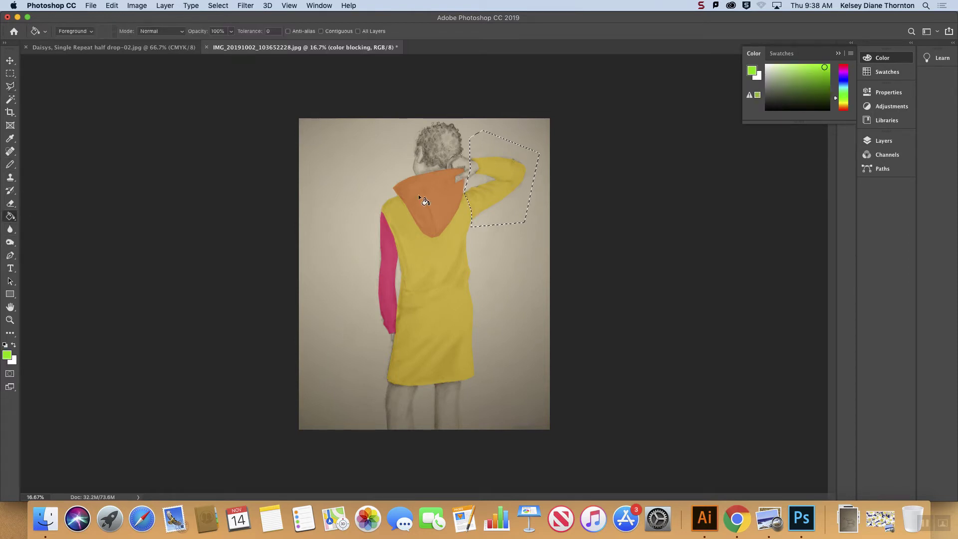
left_click(490, 199)
key("super+d")
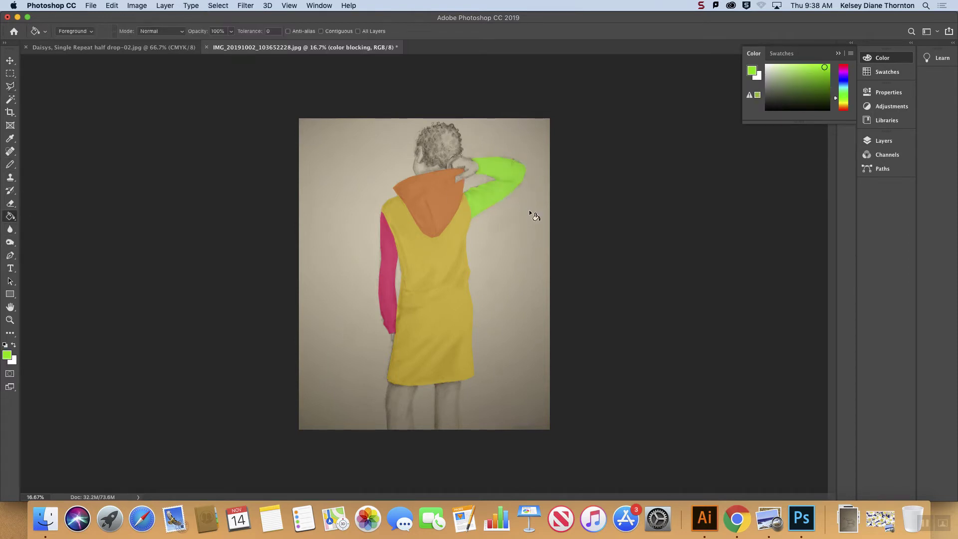
Step: Select the forearm part of the raised green sleeve with the Polygonal Lasso, cutting along the elbow fold
left_click(10, 85)
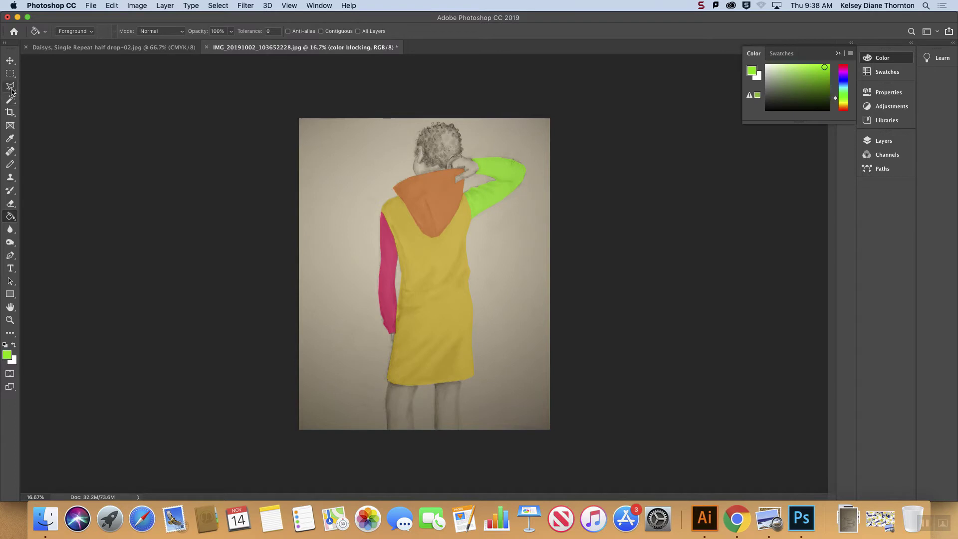
left_click(513, 181)
left_click(532, 177)
double_click(499, 125)
Step: Pick a dark red swatch, fill the selected forearm part of the raised sleeve with it, and clear the selection
left_click(883, 58)
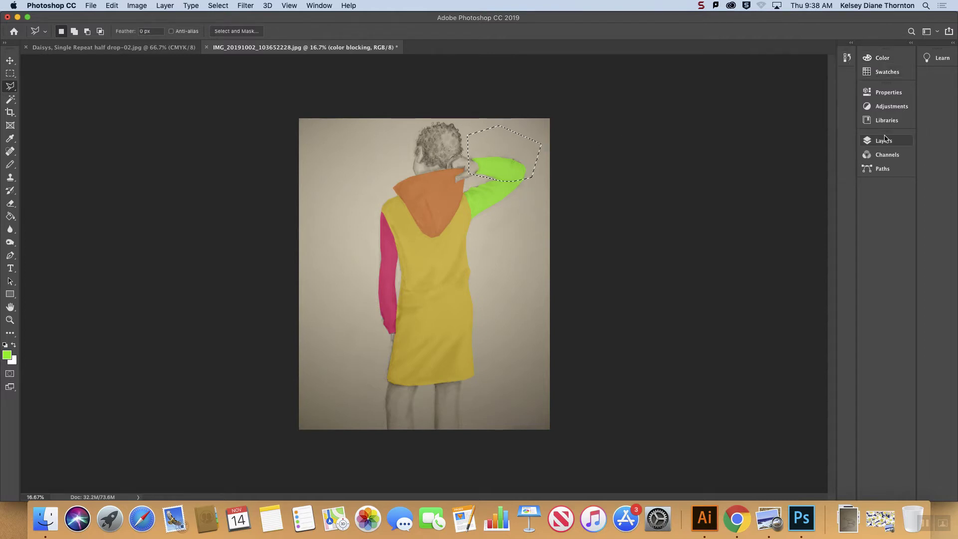
left_click(884, 140)
left_click(888, 71)
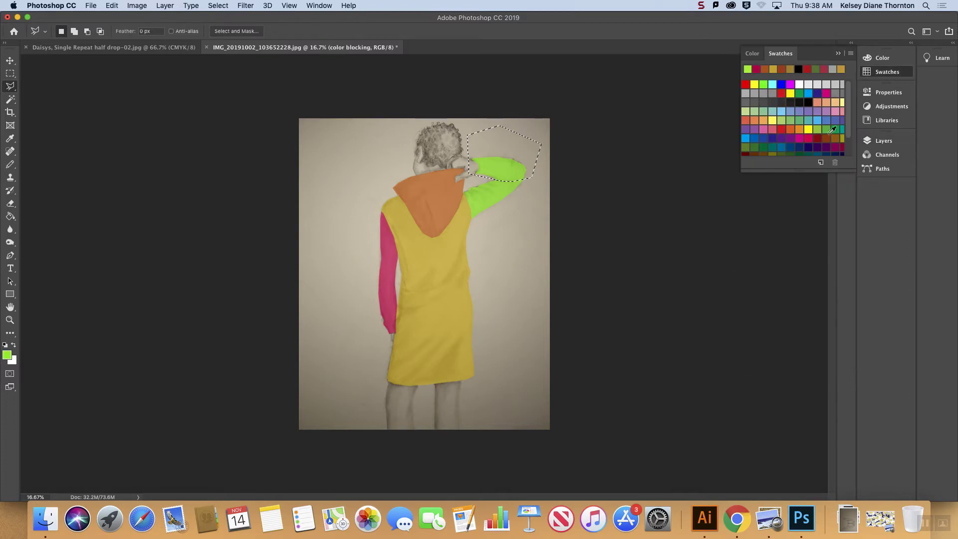
left_click(813, 138)
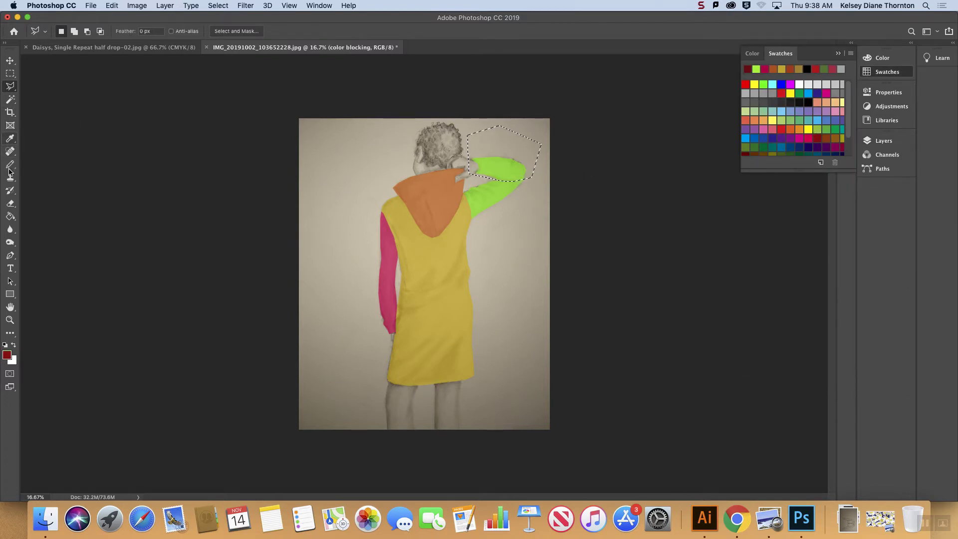
left_click(10, 216)
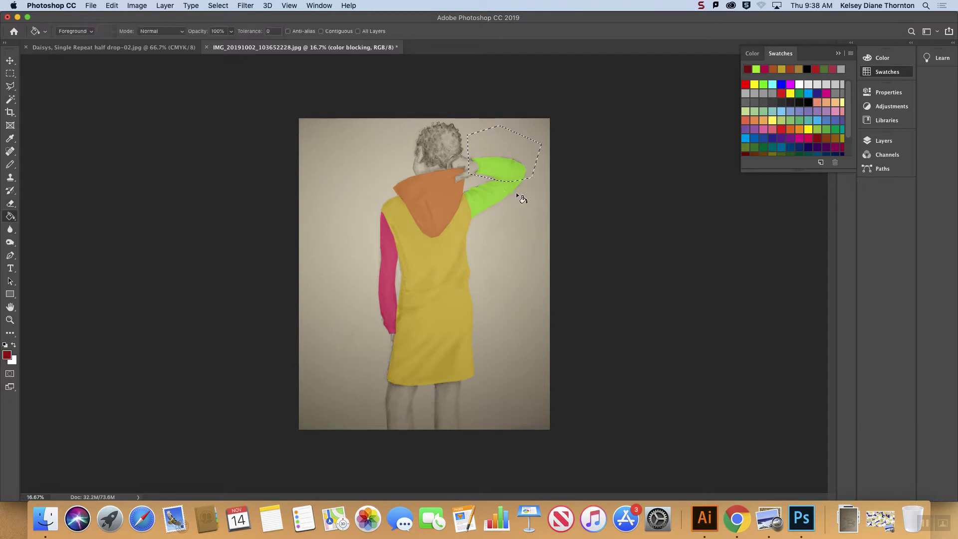
left_click(504, 168)
key("cmd+d")
left_click(838, 53)
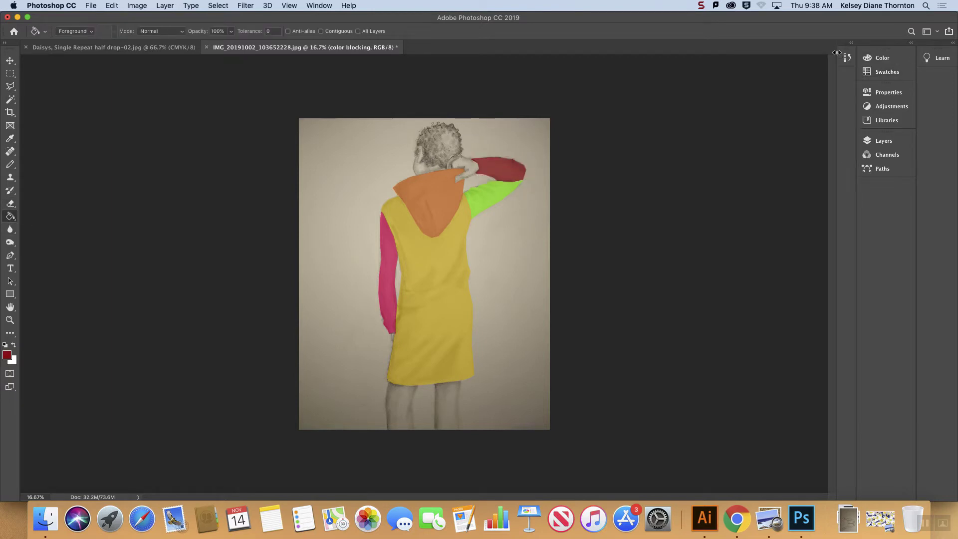
key("super+d")
Step: Set the Magic Wand to a tolerance of 0 with Sample All Layers turned off for the "color blocking" layer
left_click(882, 141)
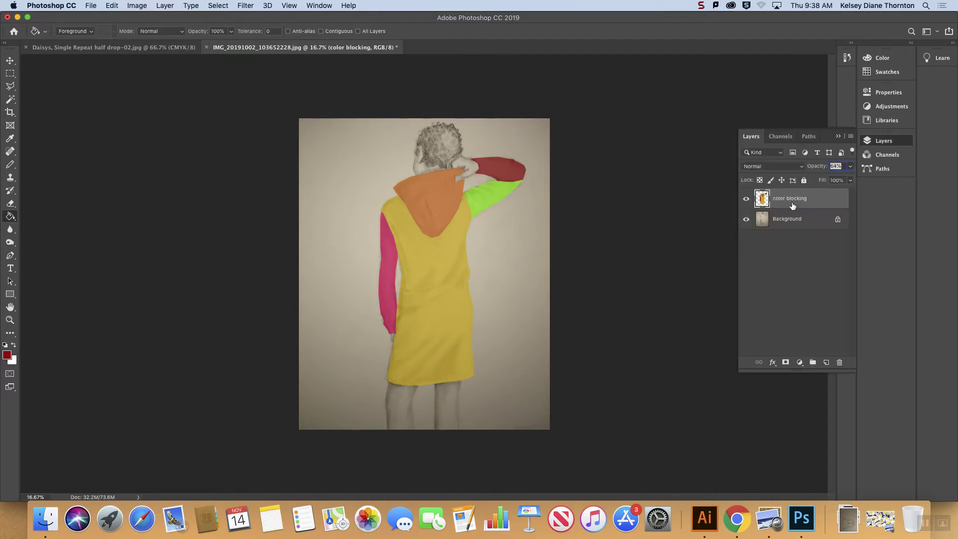
left_click(8, 101)
left_click(433, 271)
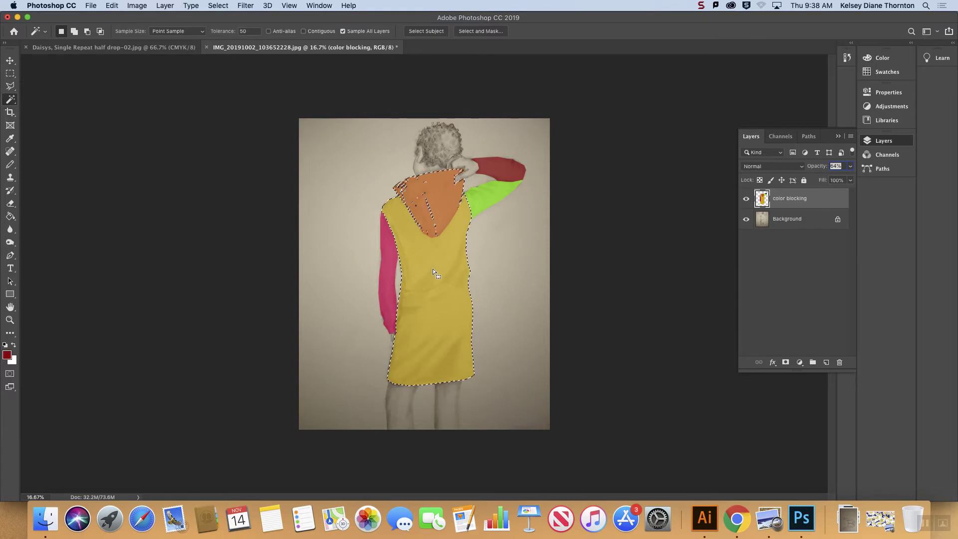
left_click_drag(248, 31, 231, 32)
type("0")
left_click(437, 272)
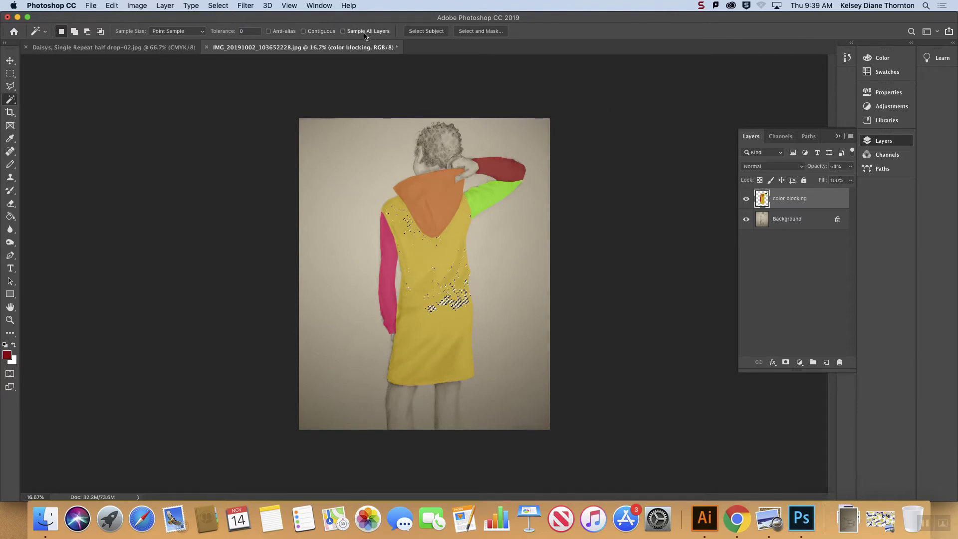
left_click(365, 33)
Step: Test the Magic Wand on the color-blocked sections one at a time: jacket body, green upper sleeve, pink sleeve and hood
left_click(427, 275)
left_click(489, 195)
left_click(451, 262)
left_click(392, 257)
left_click(447, 196)
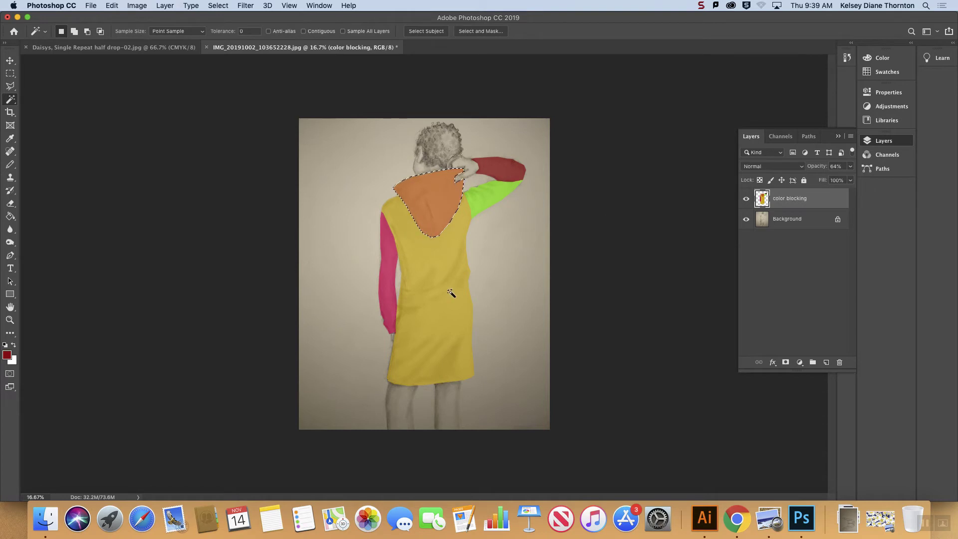
left_click(443, 268)
Step: Try the Magic Wand on the jacket body and hair with Sample All Layers on, then turn it off and clear the selection
left_click(351, 33)
key("super+d")
left_click(441, 252)
left_click(440, 145)
key("super+d")
left_click(360, 31)
left_click(423, 261)
key("super+d")
Step: Try a new pattern fill layer with the daisy pattern over the jacket drawing, look through the available patterns, and cancel it
left_click(104, 48)
left_click(269, 48)
left_click(166, 6)
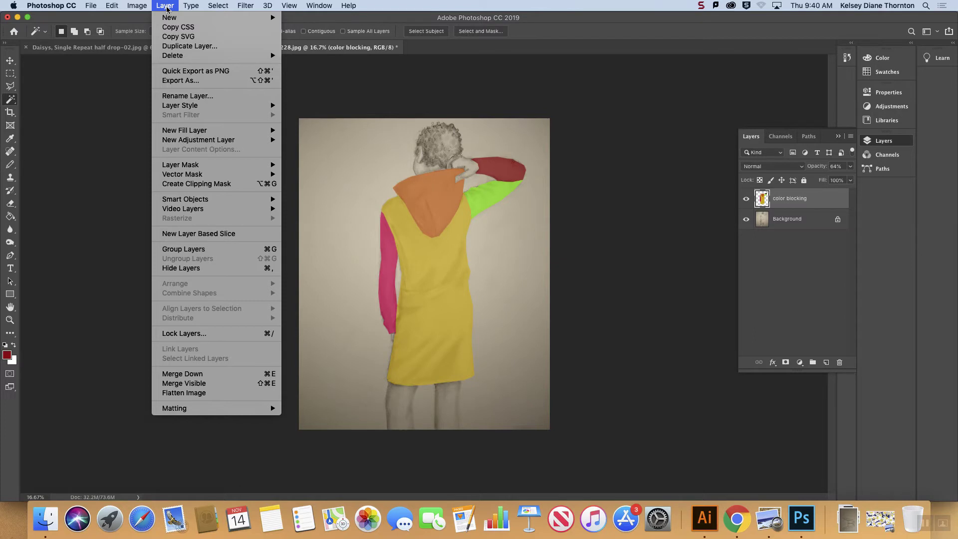
mouse_move(219, 131)
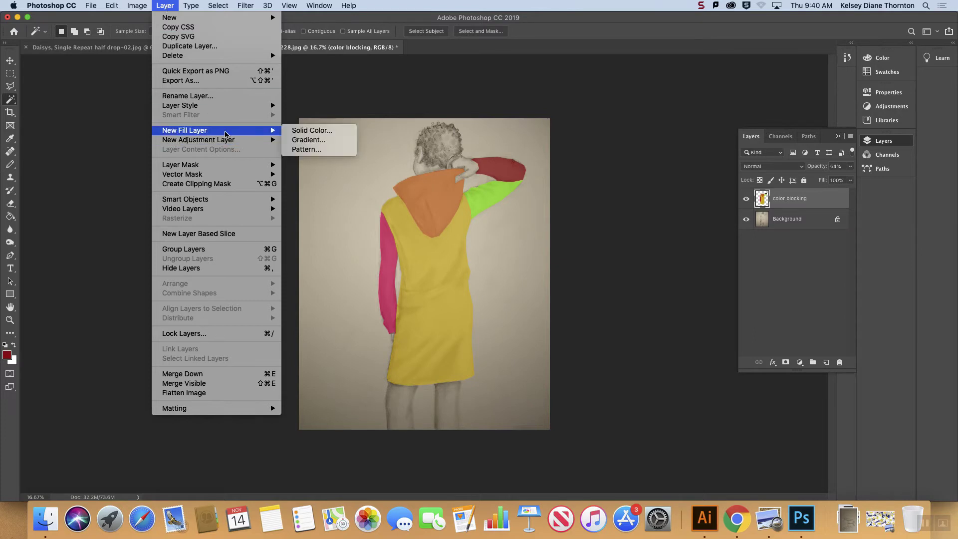
left_click(329, 150)
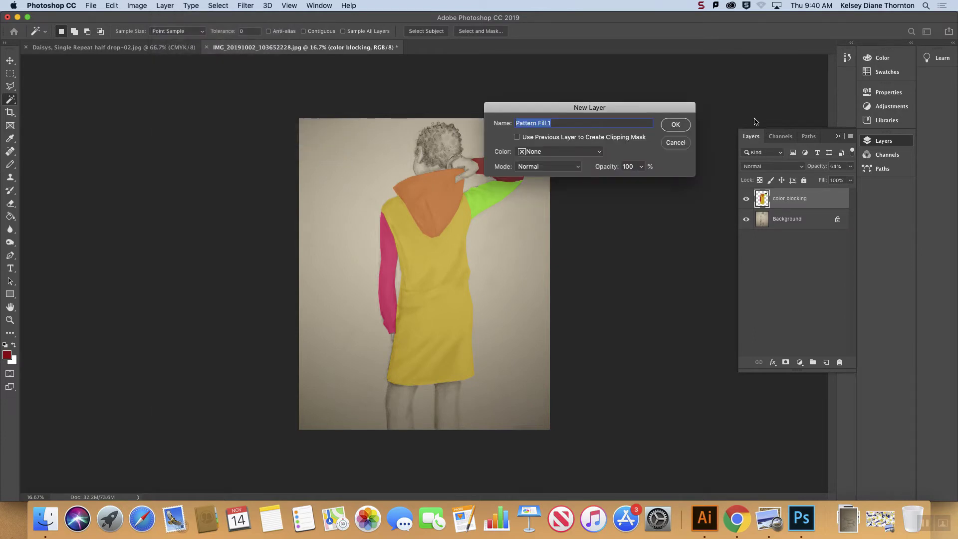
left_click(669, 134)
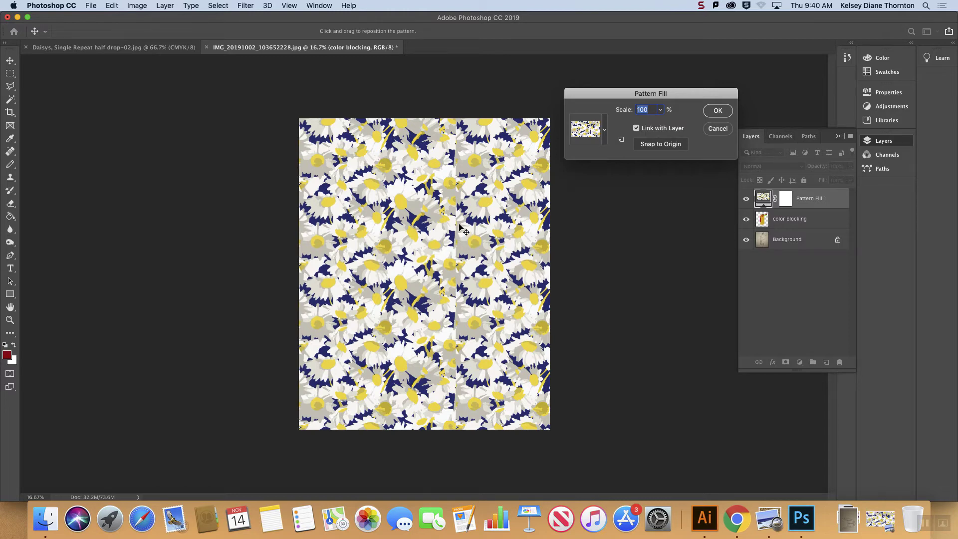
left_click(605, 131)
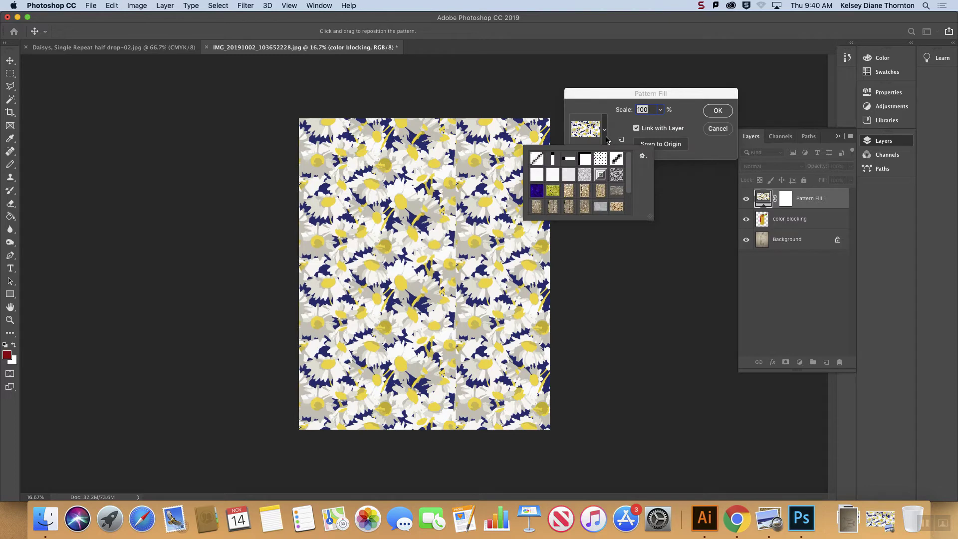
left_click(607, 138)
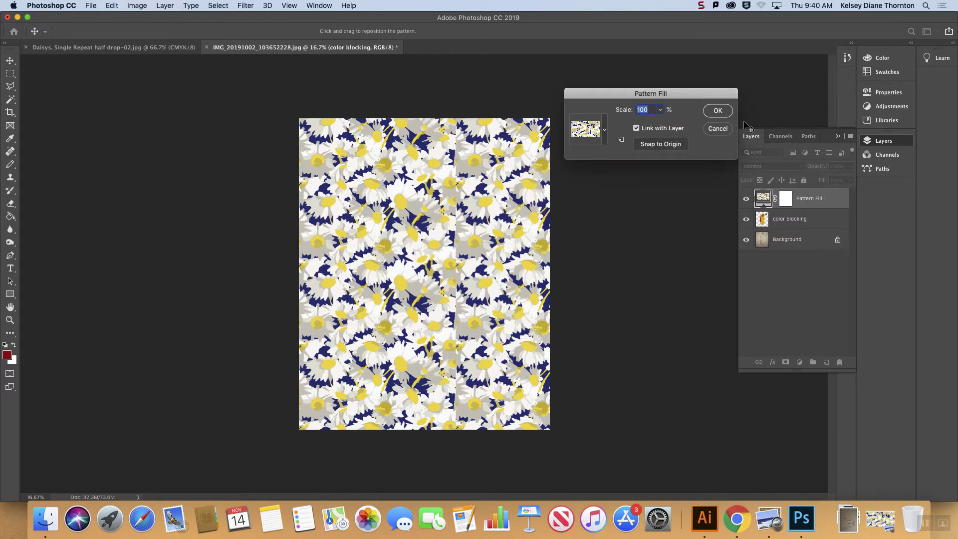
left_click(718, 129)
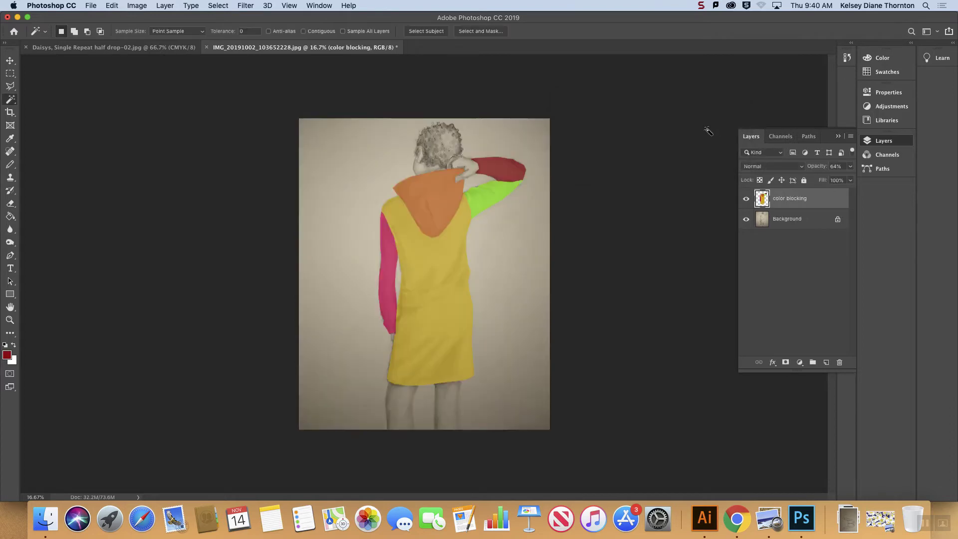
Step: Try filling the "color blocking" layer with the daisy pattern using the Brick Fill script at 50% row offset, and undo it
left_click(93, 5)
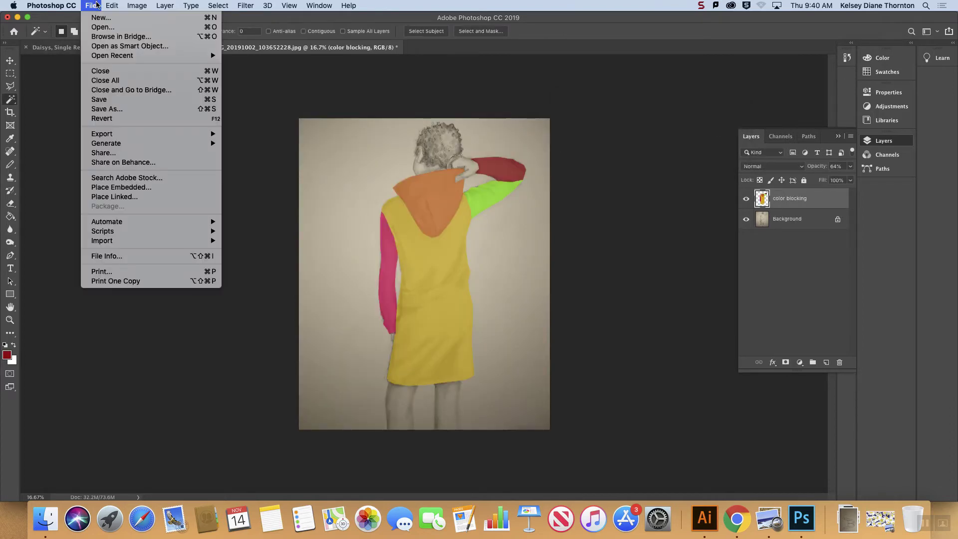
mouse_move(111, 5)
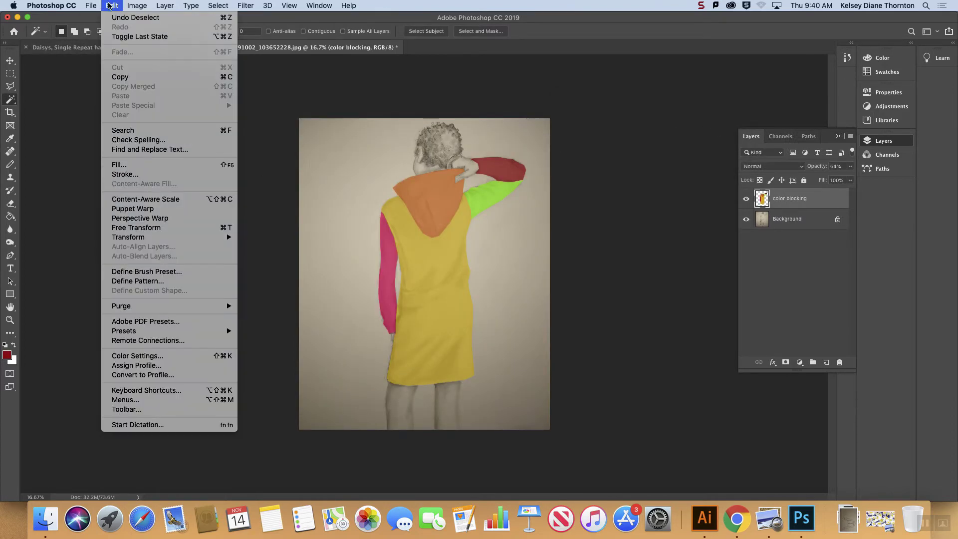
left_click(186, 165)
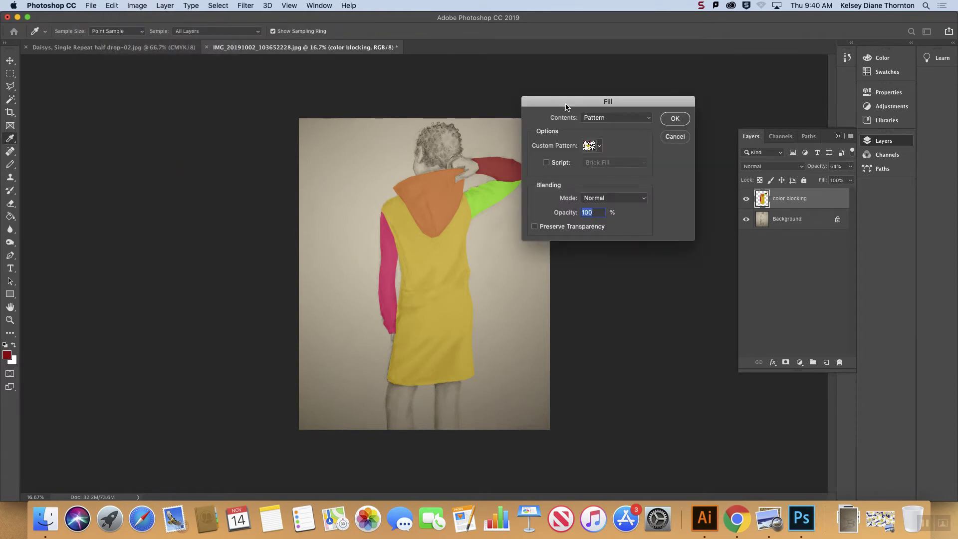
left_click_drag(565, 107, 608, 101)
left_click(643, 144)
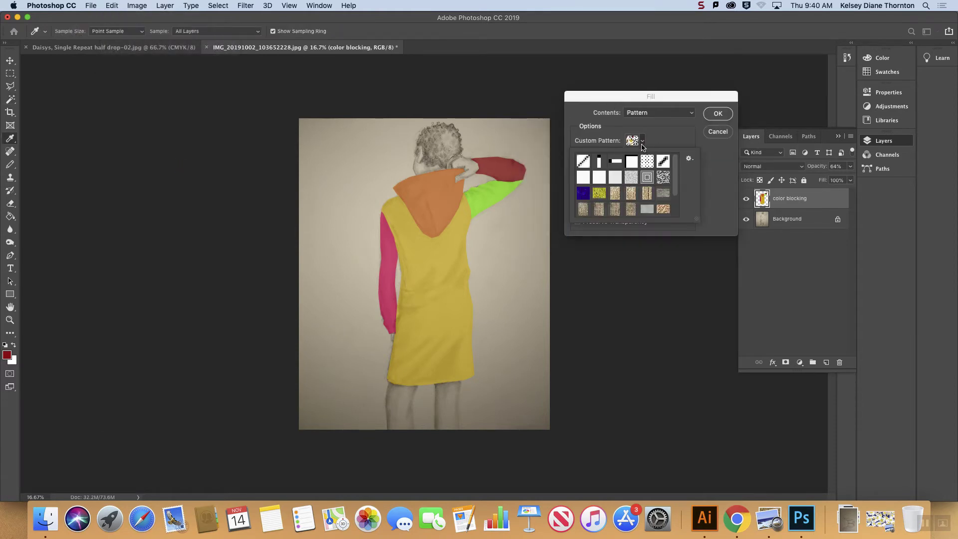
scroll(672, 195, "down", 2)
left_click(663, 210)
left_click(680, 144)
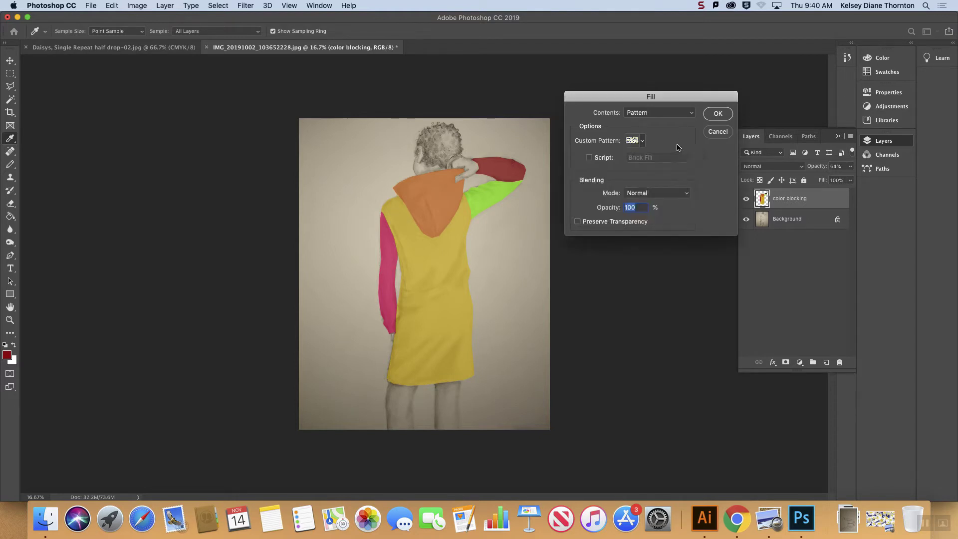
left_click(598, 159)
left_click(718, 114)
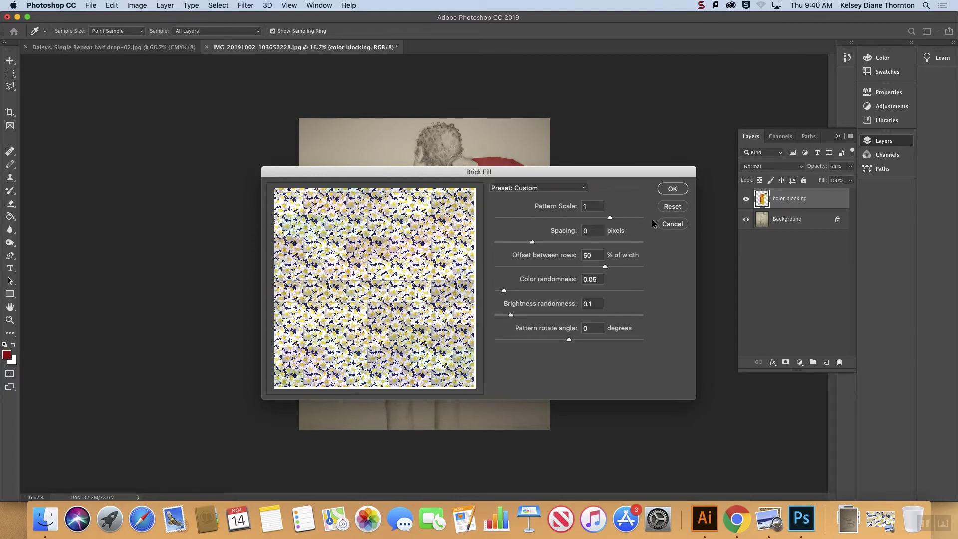
left_click(672, 189)
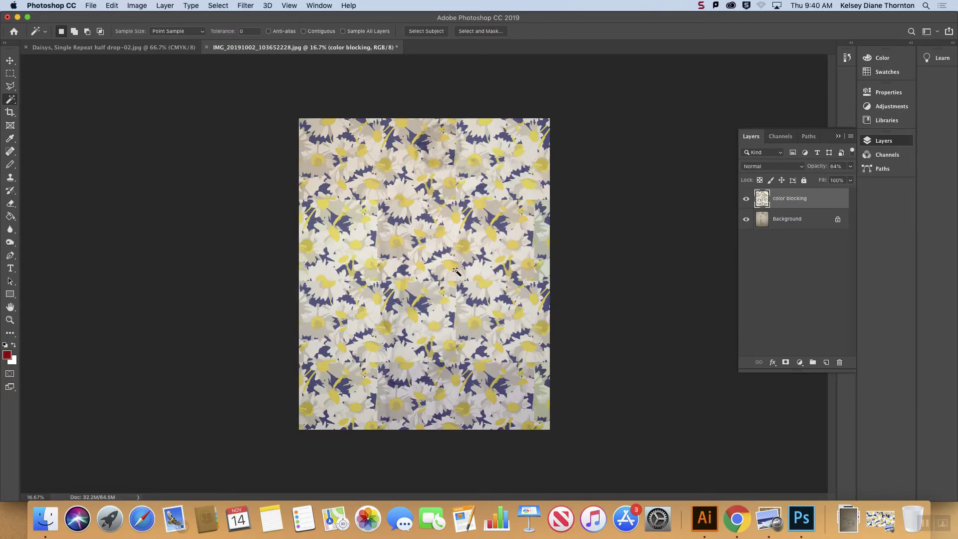
key("super+z")
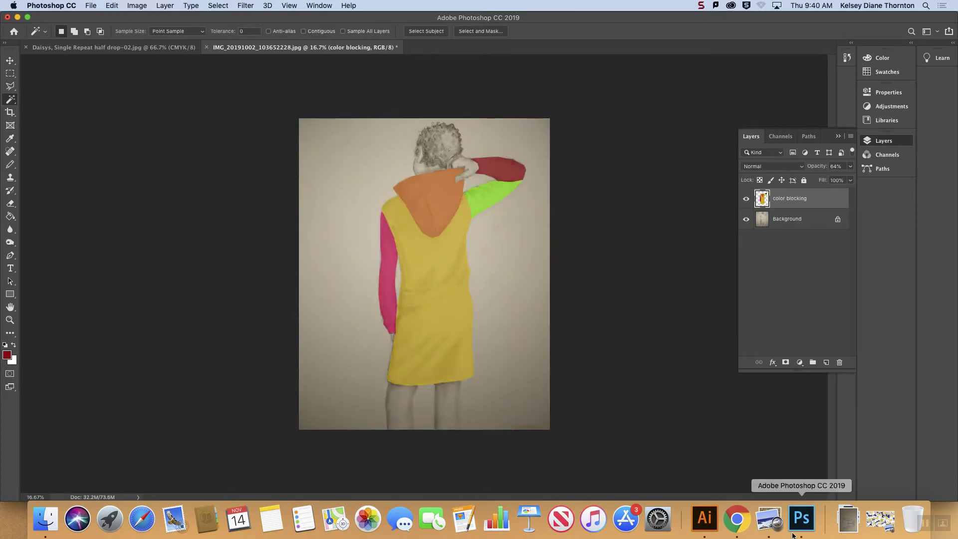
Step: Switch to Illustrator and examine the tiling options of the two daisy pattern swatches, leaving both unedited
left_click(704, 518)
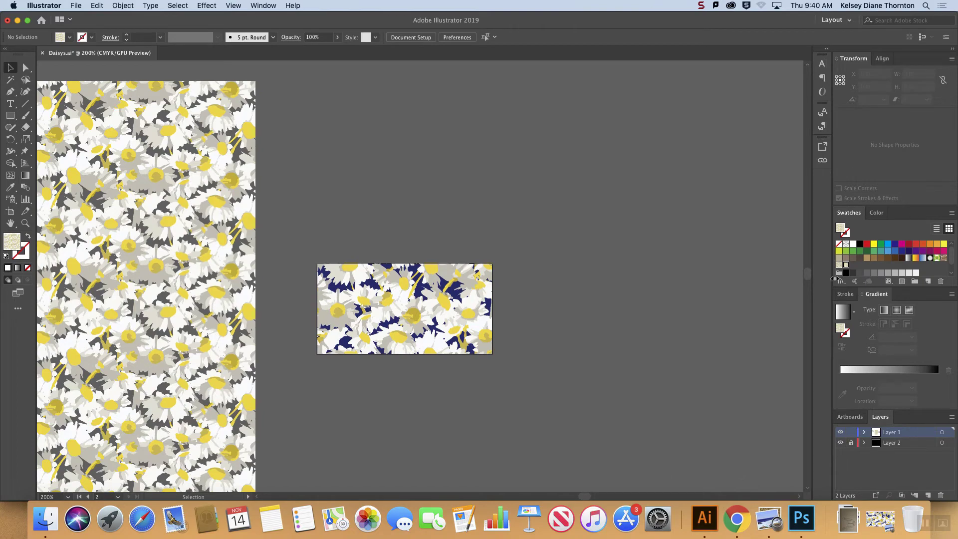
double_click(838, 266)
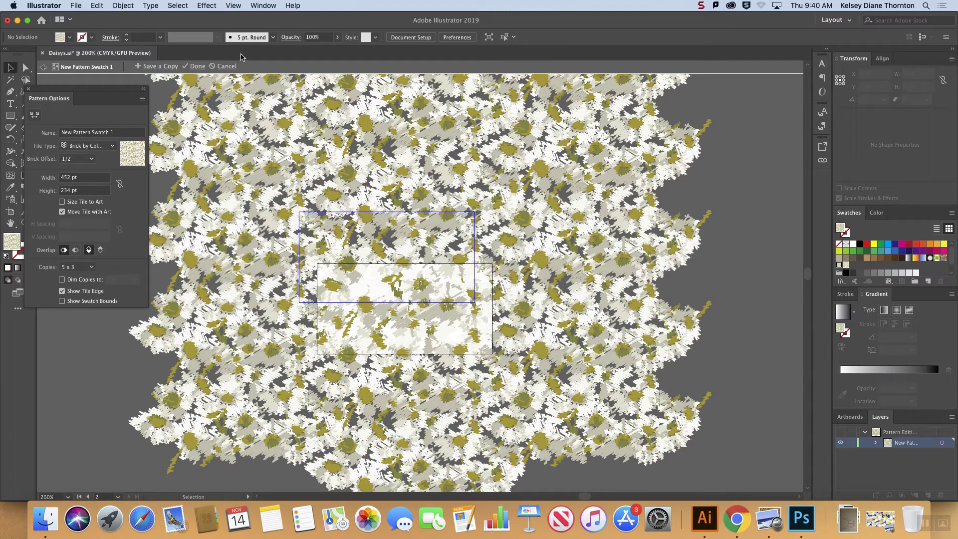
left_click(226, 67)
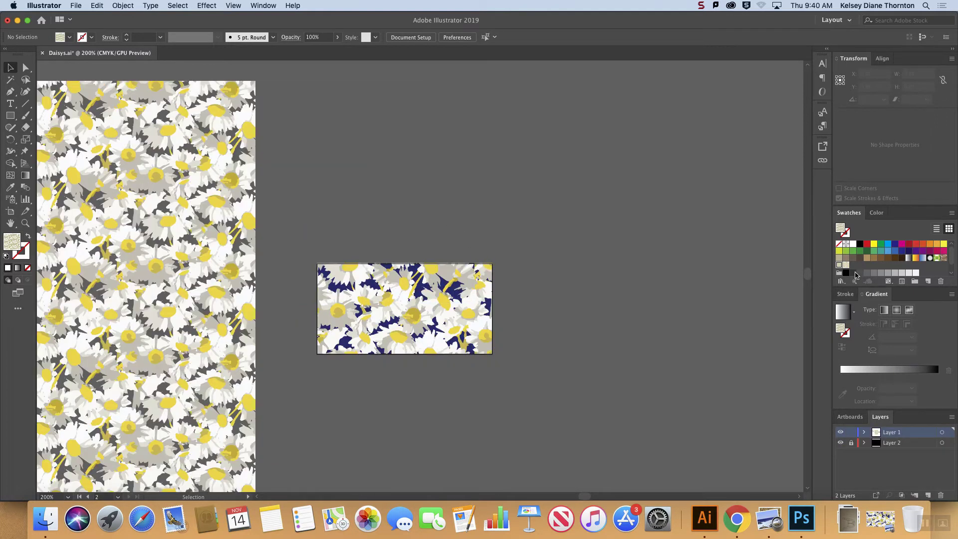
left_click(238, 286)
left_click(563, 227)
double_click(845, 265)
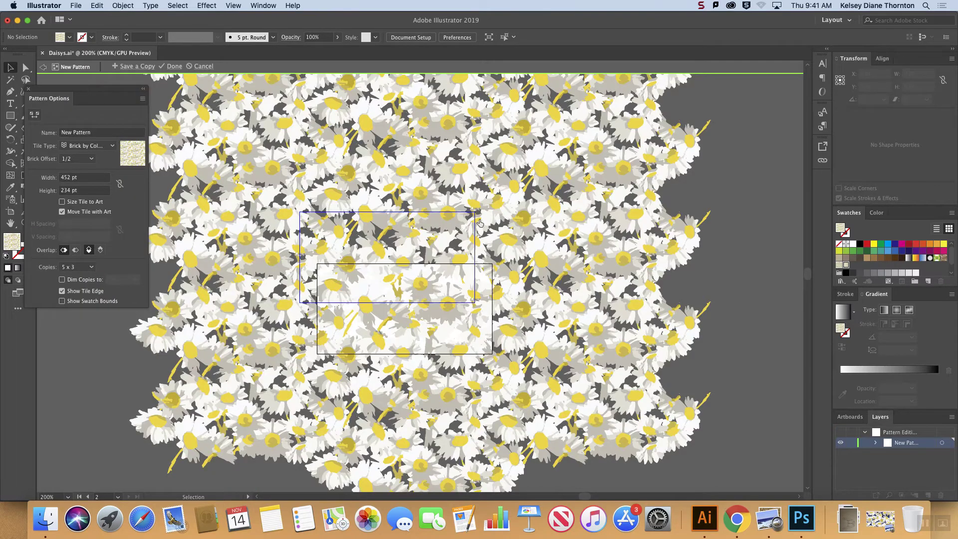
left_click(200, 67)
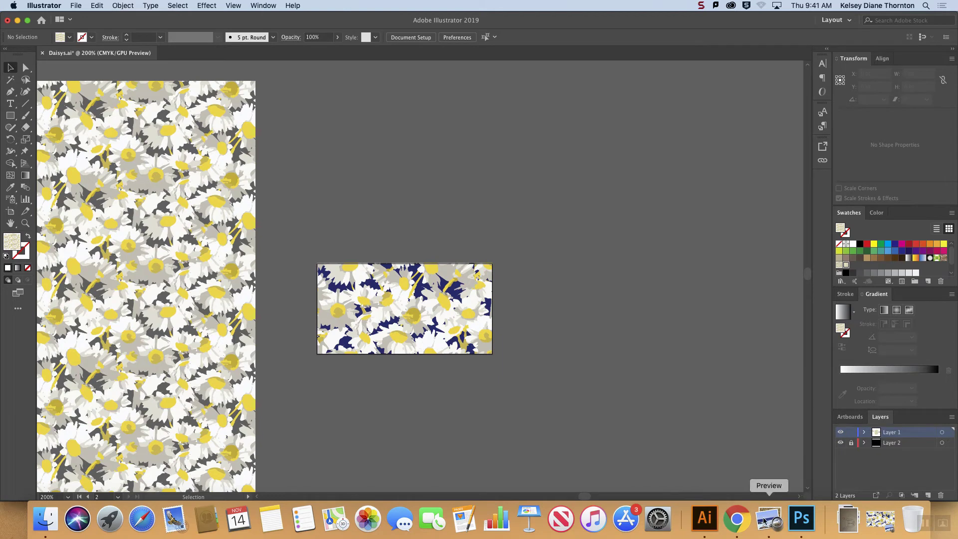
Step: Switch to Photoshop and bring up the "Daisys, Single Repeat half drop-02.jpg" tile image
left_click(801, 520)
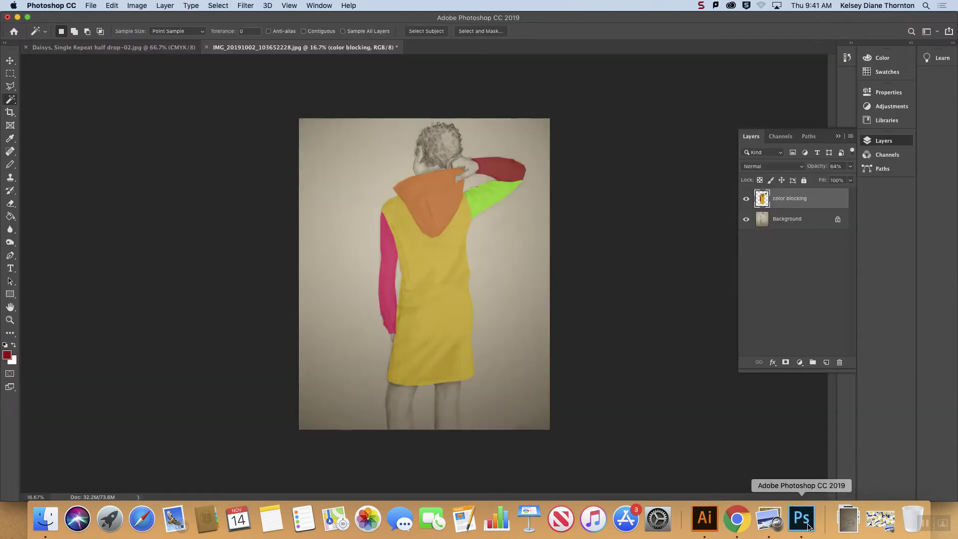
left_click(114, 47)
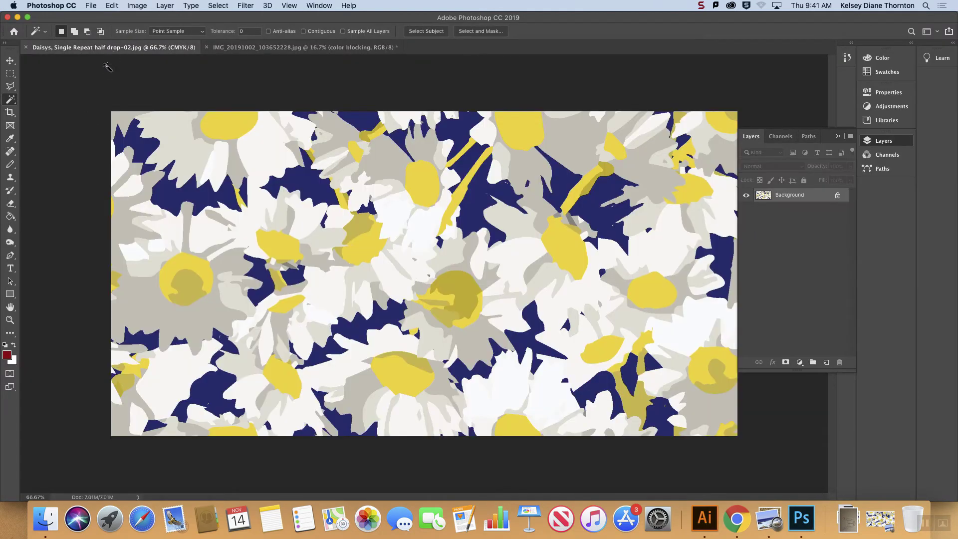
left_click(838, 136)
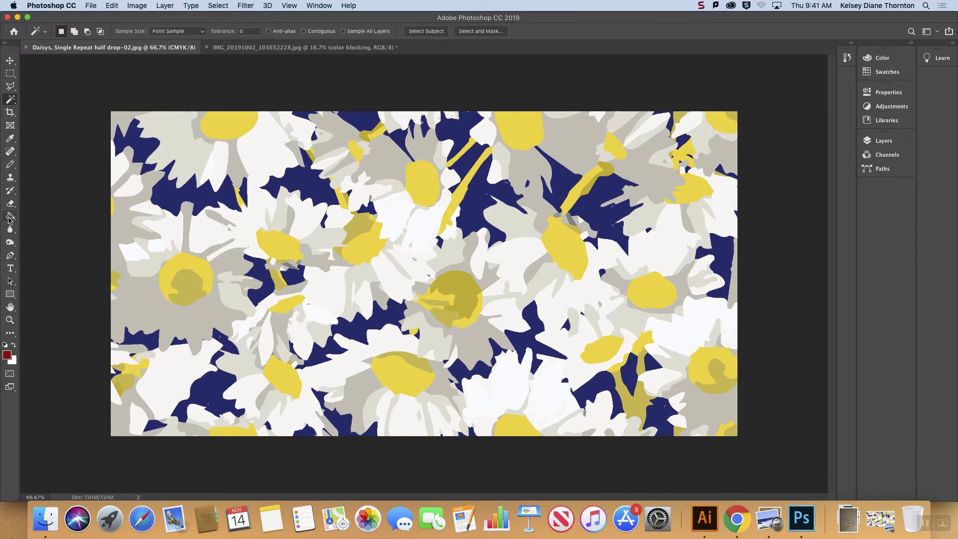
left_click(10, 113)
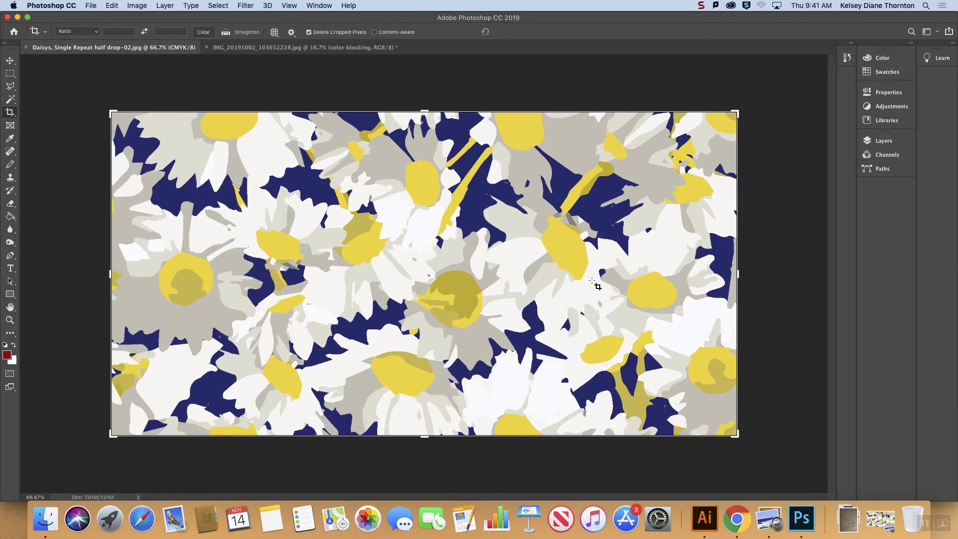
left_click_drag(738, 273, 739, 273)
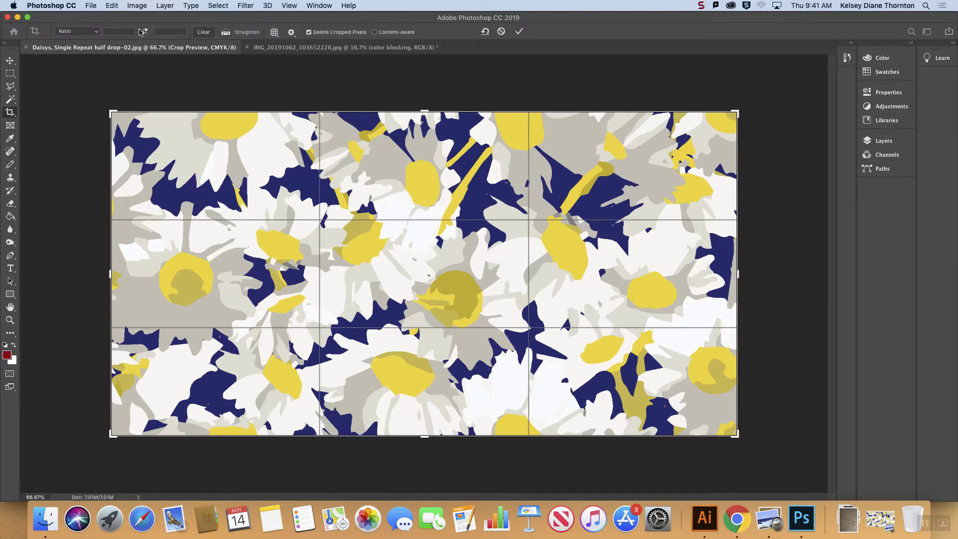
left_click(132, 5)
left_click(131, 5)
left_click(164, 6)
left_click(70, 24)
left_click(10, 61)
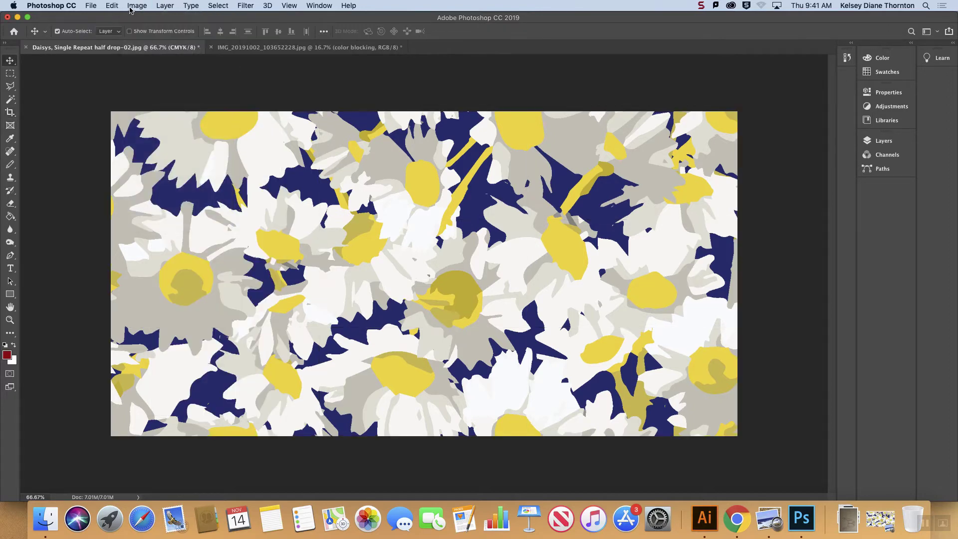
Step: Try doubling the daisy tile's canvas width with 6.28*2 inches while it is still a Background layer, and undo it
left_click(136, 5)
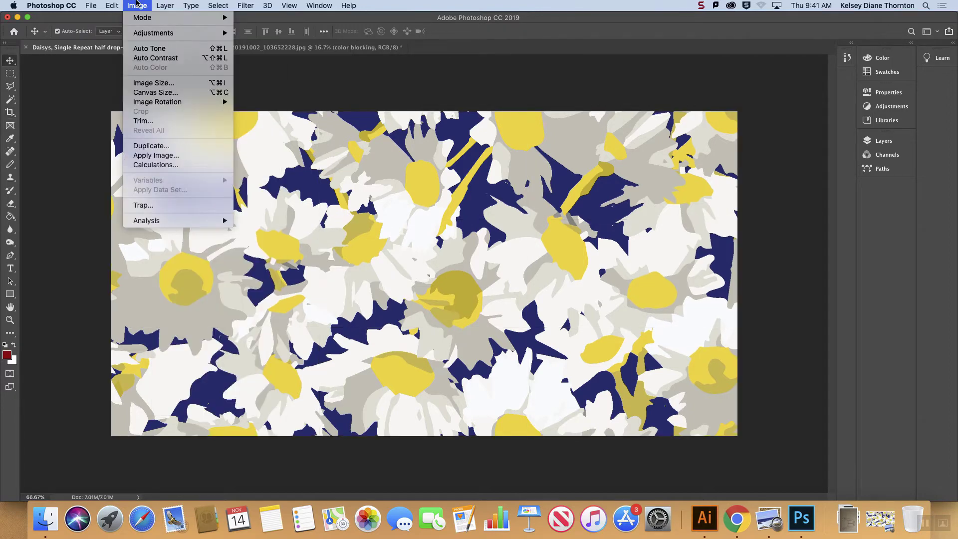
left_click(173, 93)
left_click(474, 223)
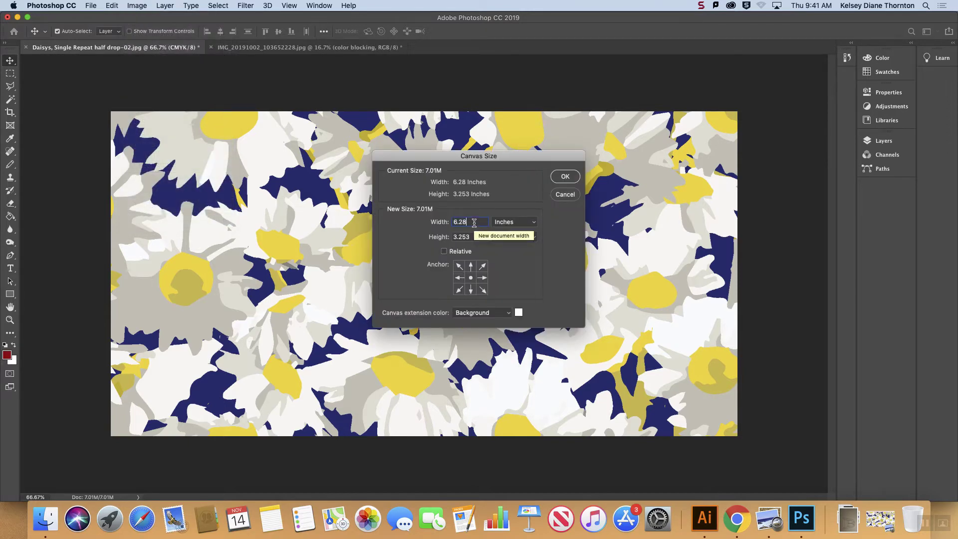
double_click(474, 223)
left_click(479, 224)
type("*")
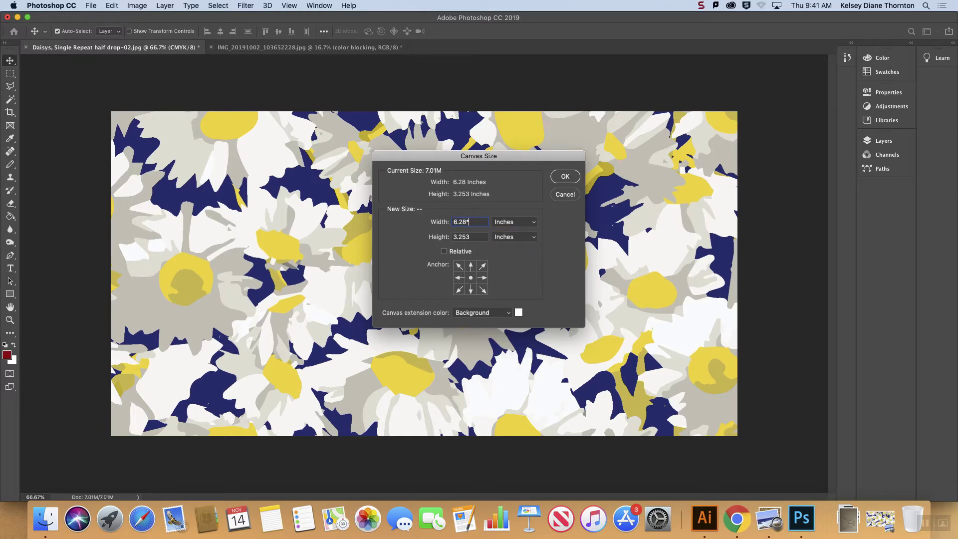
type("2")
key("Tab")
double_click(478, 222)
left_click(565, 177)
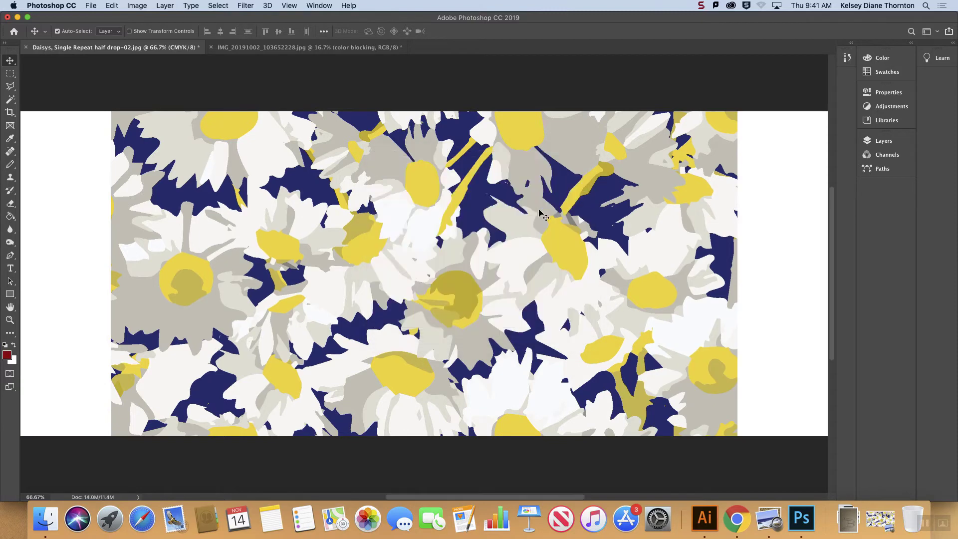
key("super+minus")
key("super+minus")
key("super+minus")
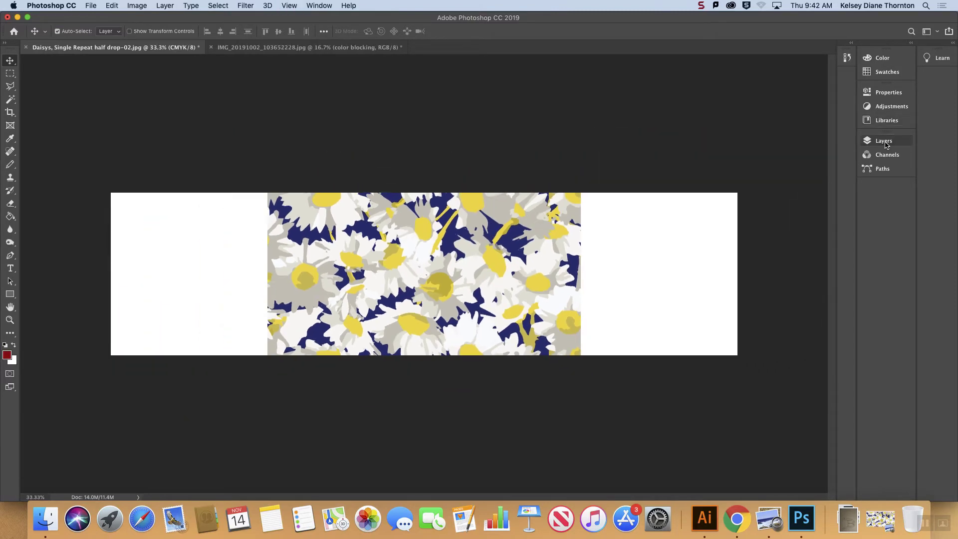
left_click(884, 141)
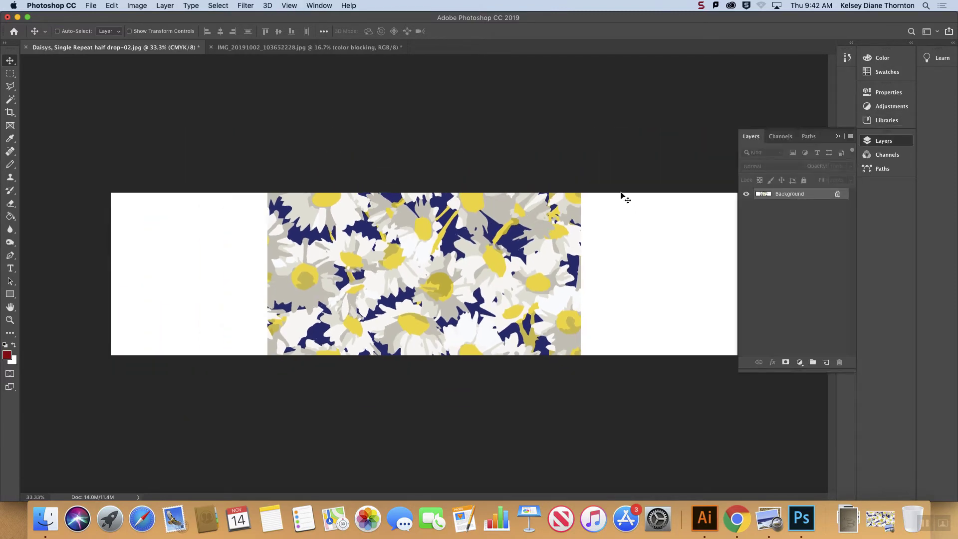
key("super+z")
Step: Convert the daisy tile's Background into a regular layer and double the canvas width to 12.56 inches, keeping the height
double_click(823, 198)
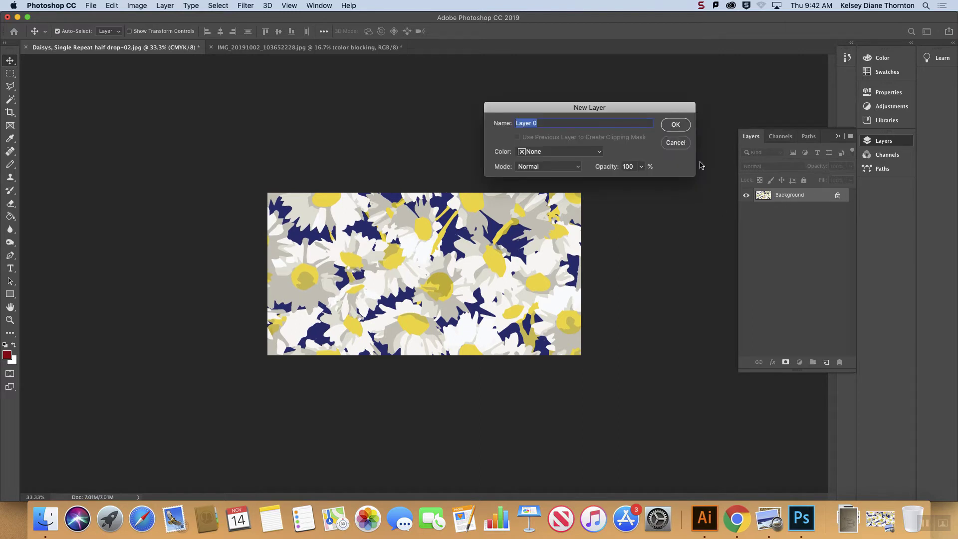
left_click(681, 126)
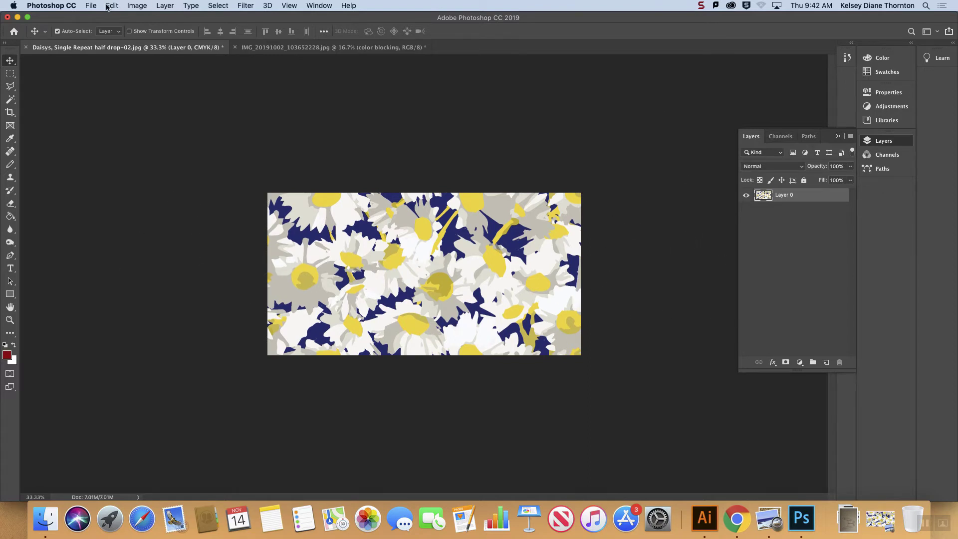
left_click(136, 5)
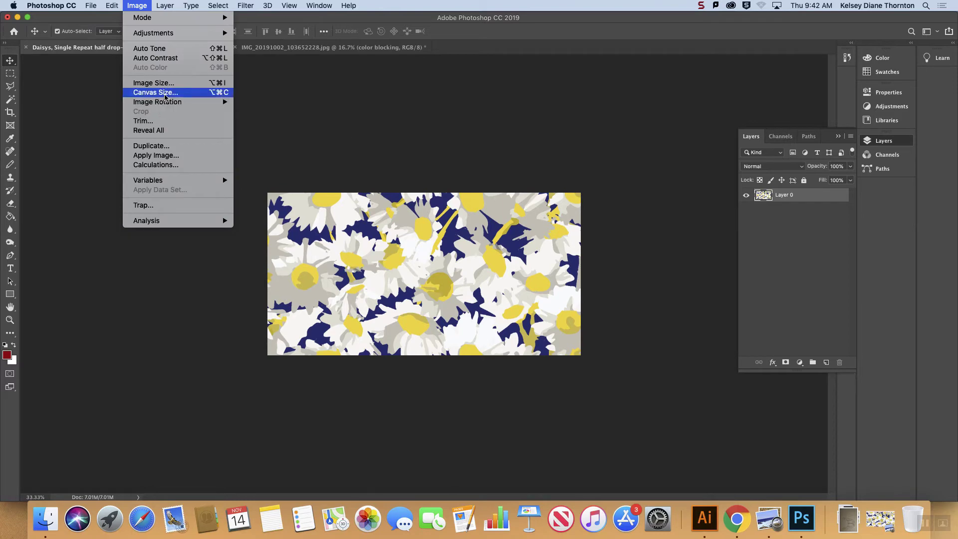
mouse_move(166, 103)
left_click(154, 93)
left_click(483, 223)
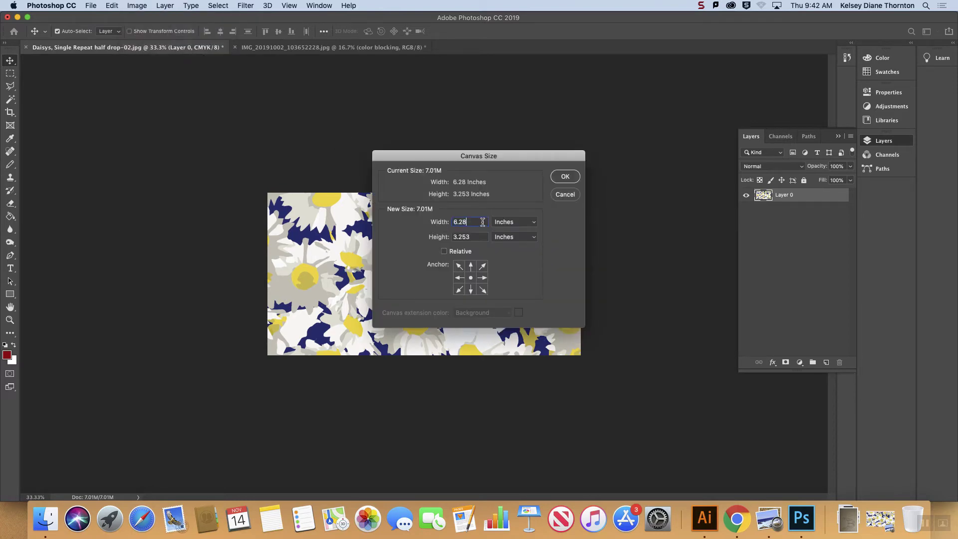
type("*2")
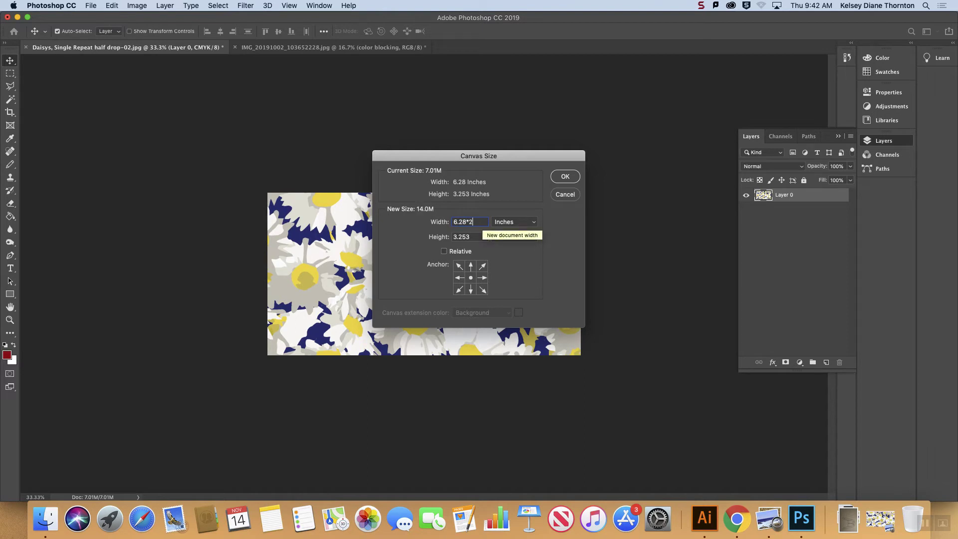
key("Tab")
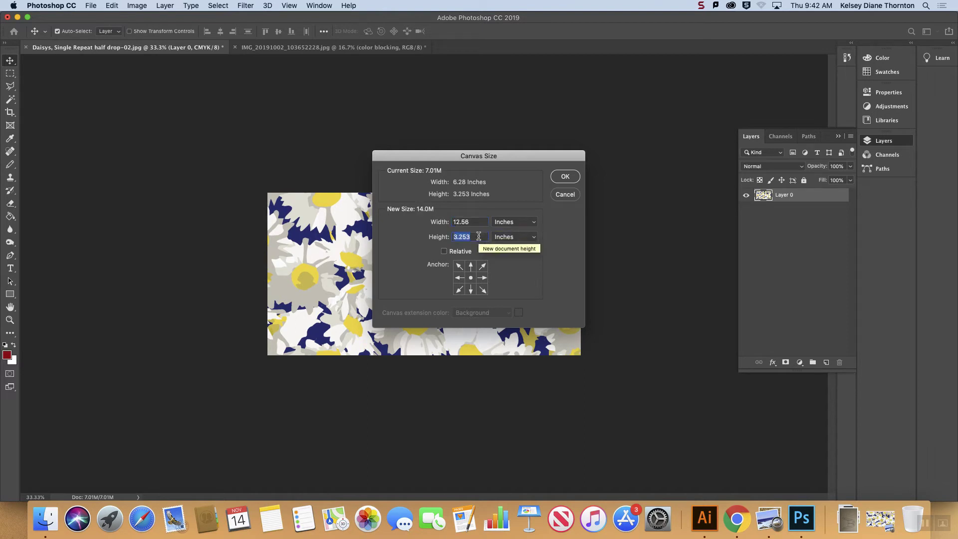
left_click(565, 176)
Step: Move the daisy tile to the canvas's left half and place a duplicate in the right half, dropped by half a tile
left_click_drag(540, 243, 384, 245)
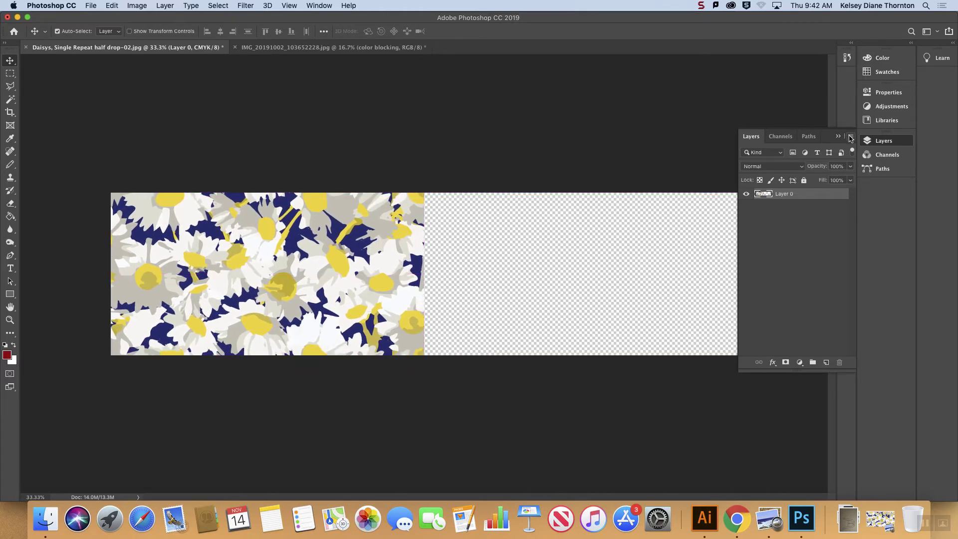
left_click(850, 138)
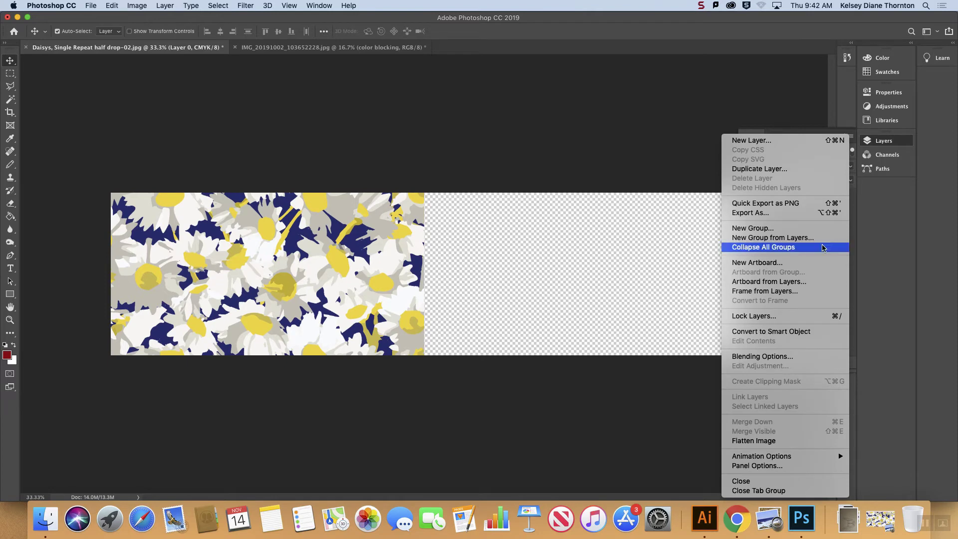
left_click(774, 170)
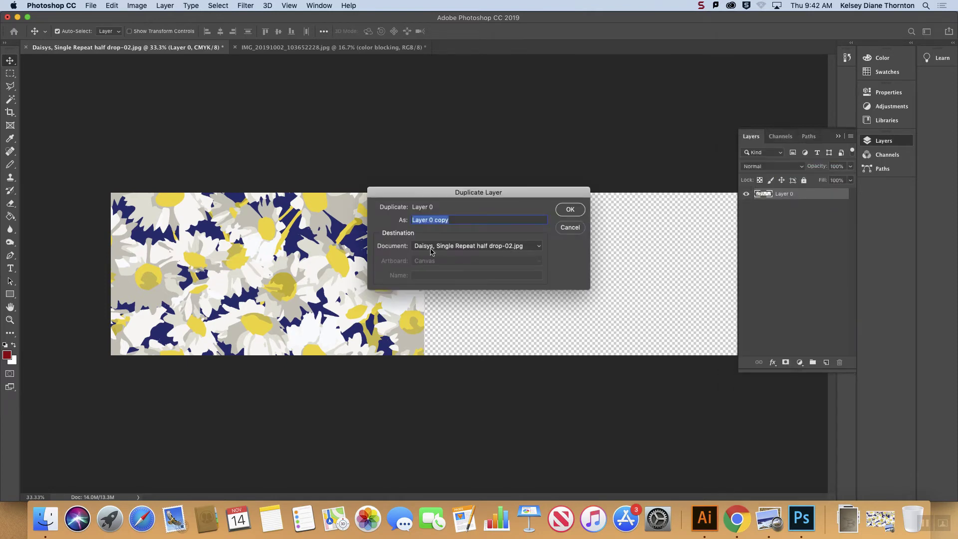
left_click(569, 210)
left_click_drag(261, 238, 567, 316)
Step: Duplicate the dropped daisy tile layer and move the copy directly above it to fill the empty upper right area
left_click(851, 136)
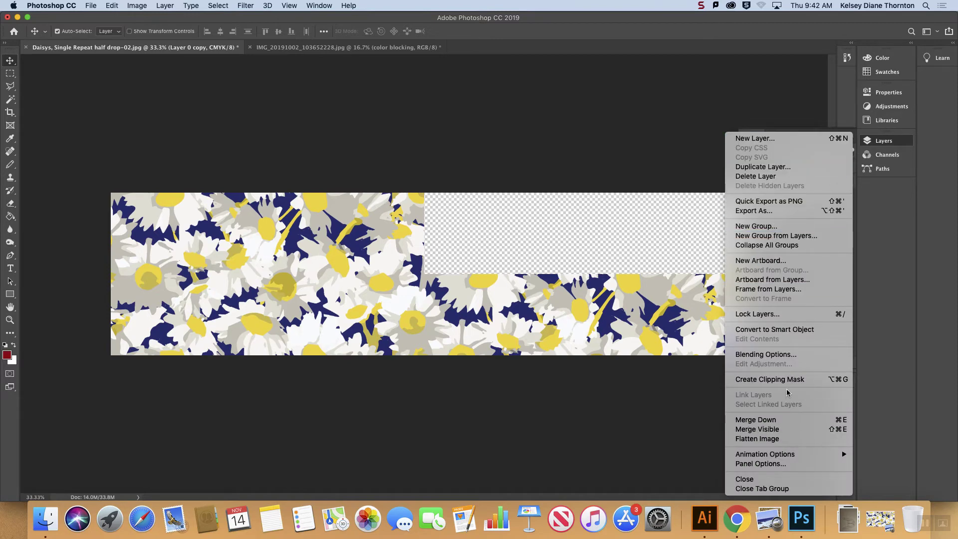
left_click(671, 287)
left_click(851, 138)
left_click(759, 168)
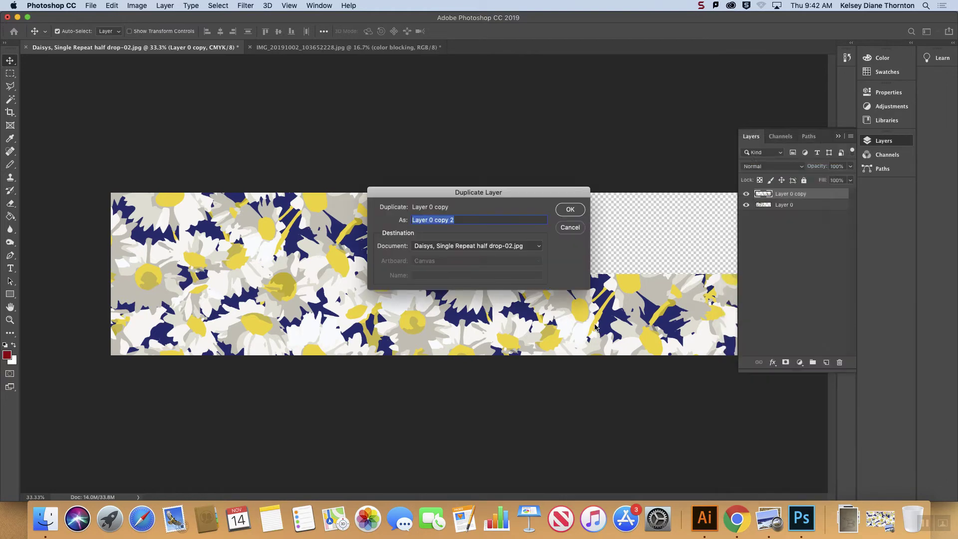
left_click(570, 210)
left_click_drag(539, 279, 522, 144)
left_click(838, 136)
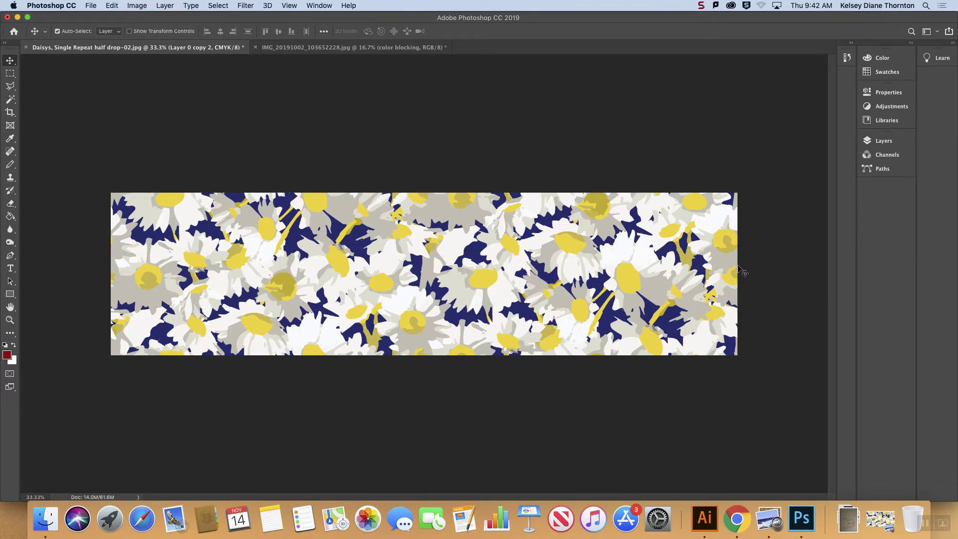
Step: Define the completed half-drop tile as a pattern named "Daisys, Single Repeat half drop-02.jpg"
left_click(113, 5)
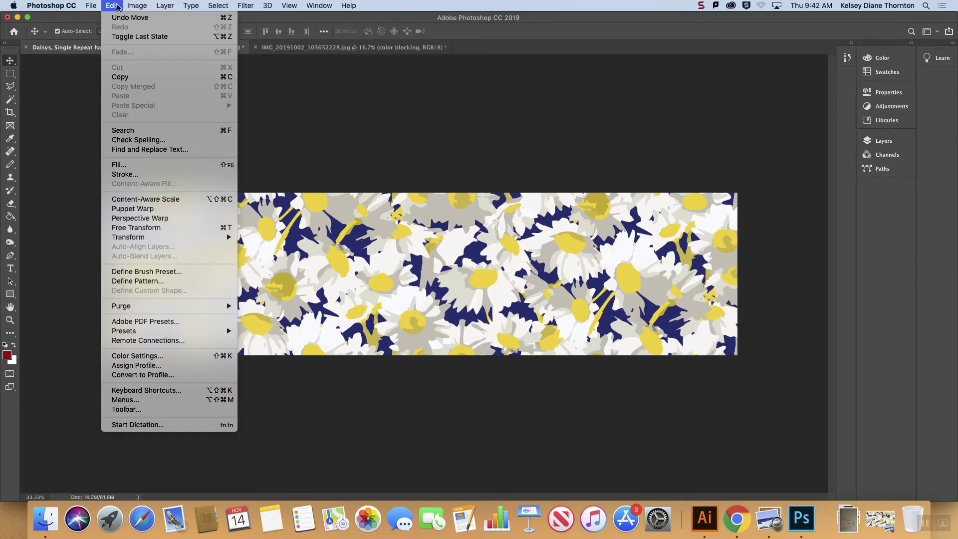
left_click(163, 283)
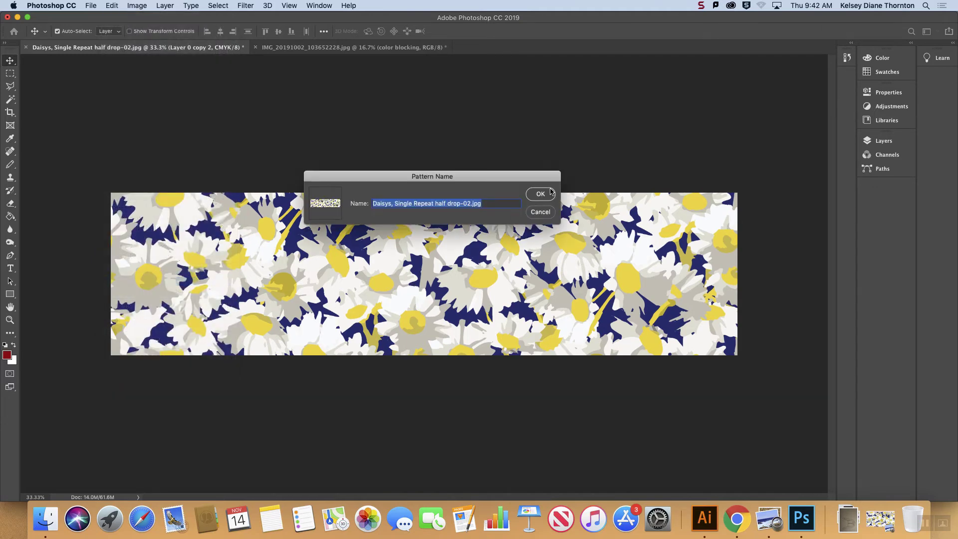
left_click(541, 194)
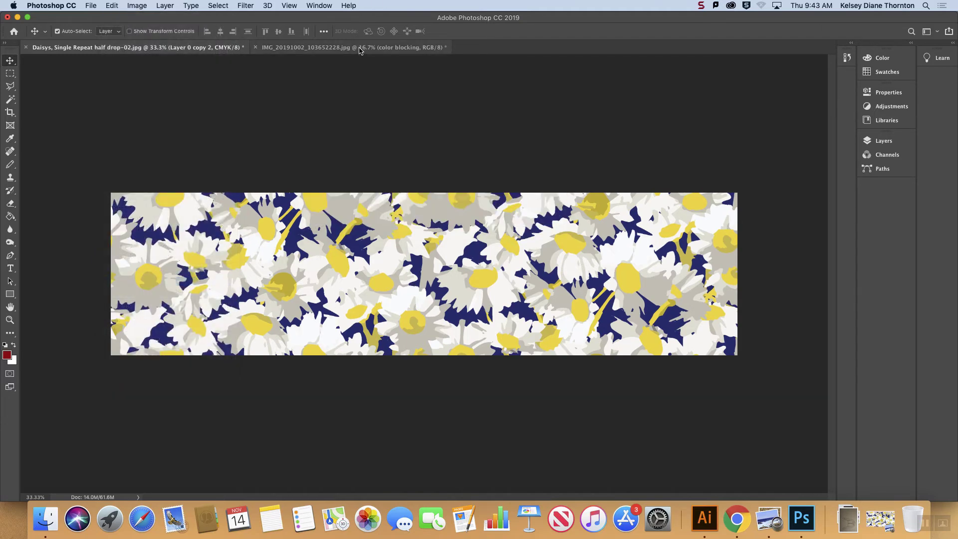
Step: Add a pattern fill layer with the new daisy half-drop pattern at 75% scale over the jacket drawing
left_click(359, 48)
left_click(137, 6)
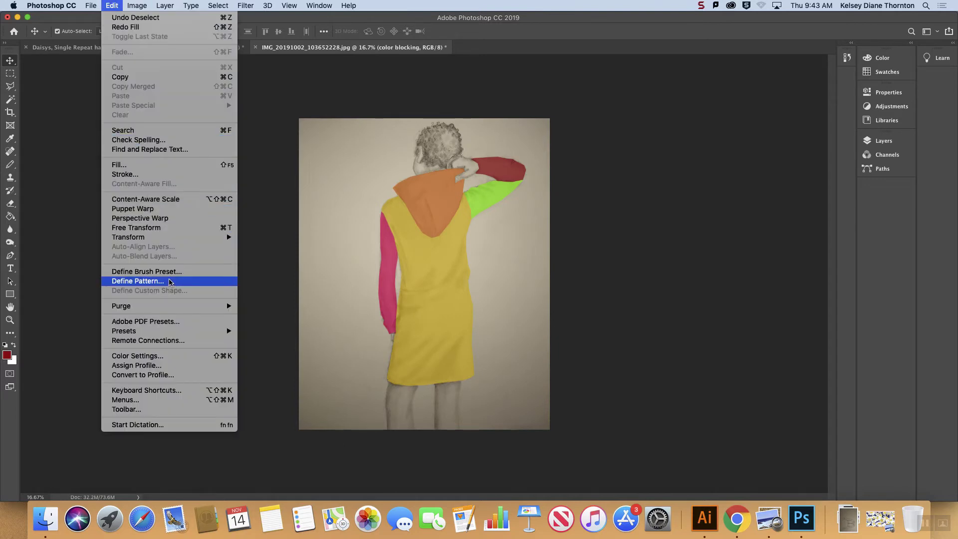
mouse_move(165, 6)
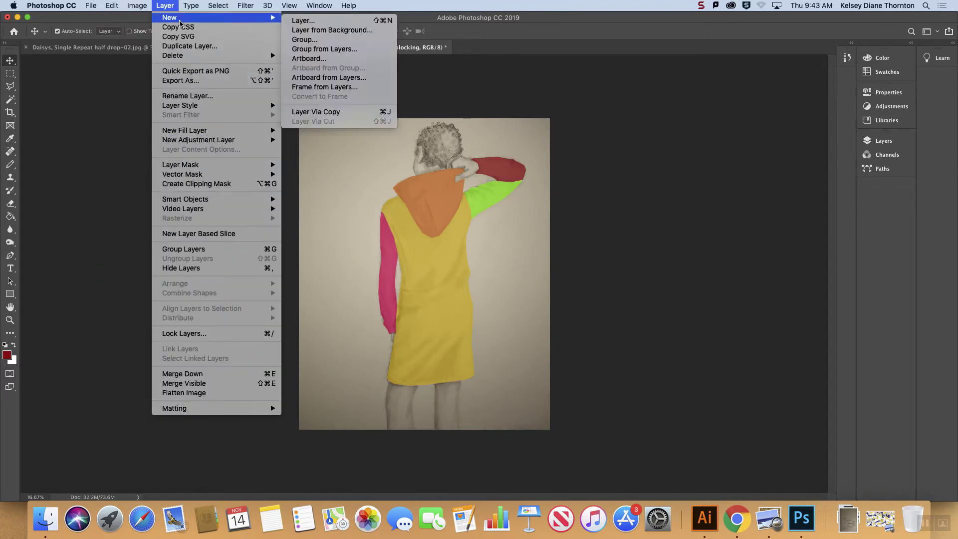
mouse_move(199, 135)
left_click(306, 149)
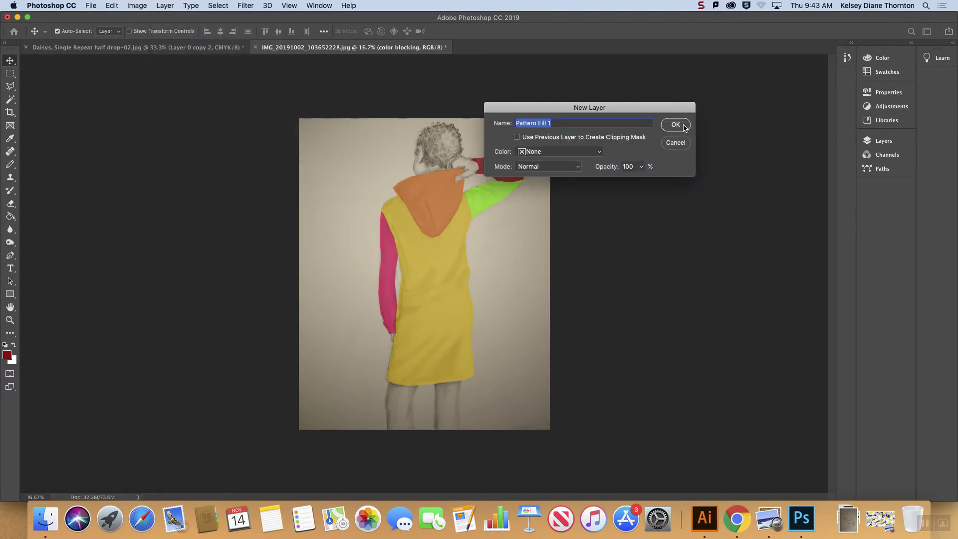
left_click(683, 125)
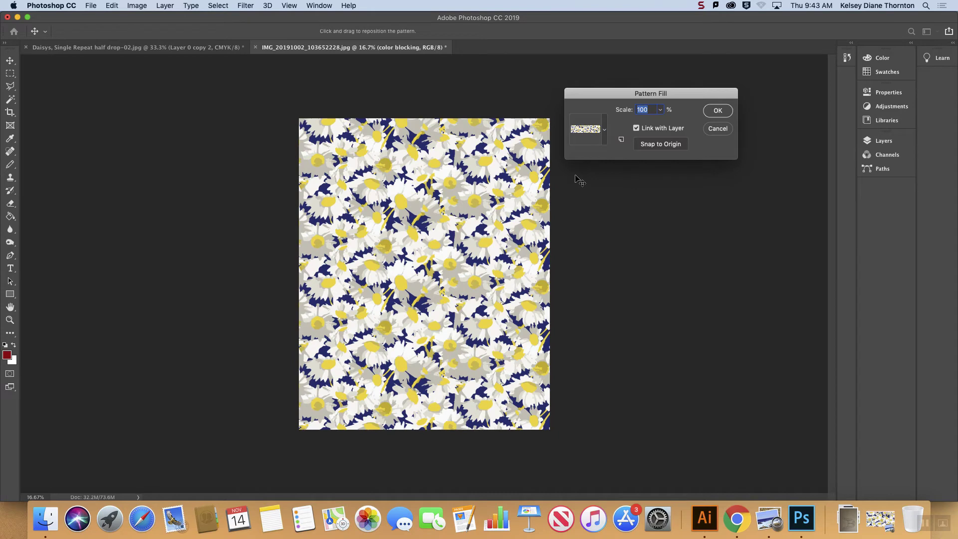
left_click(661, 110)
type("75")
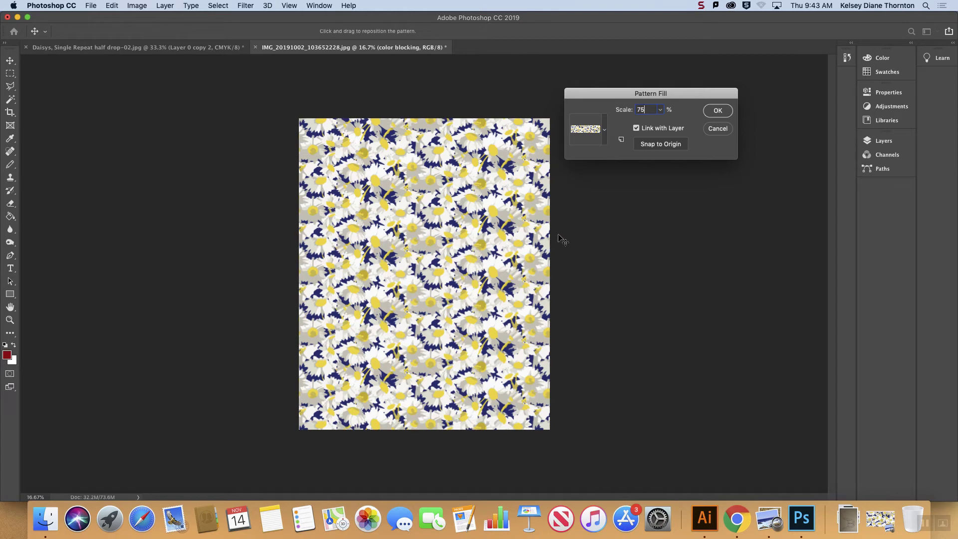
left_click(716, 111)
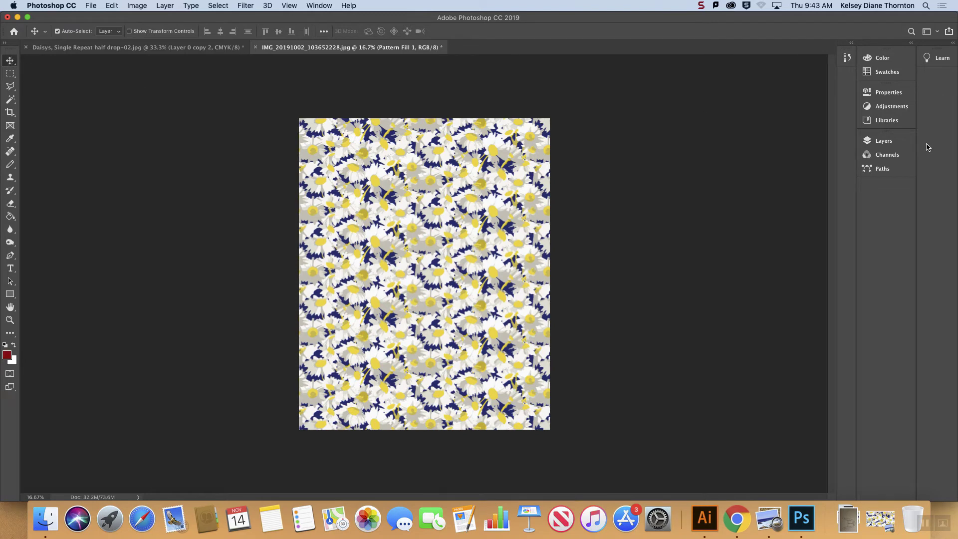
Step: Bring up the jacket drawing's layer stack and the options for the daisy pattern fill layer
left_click(883, 141)
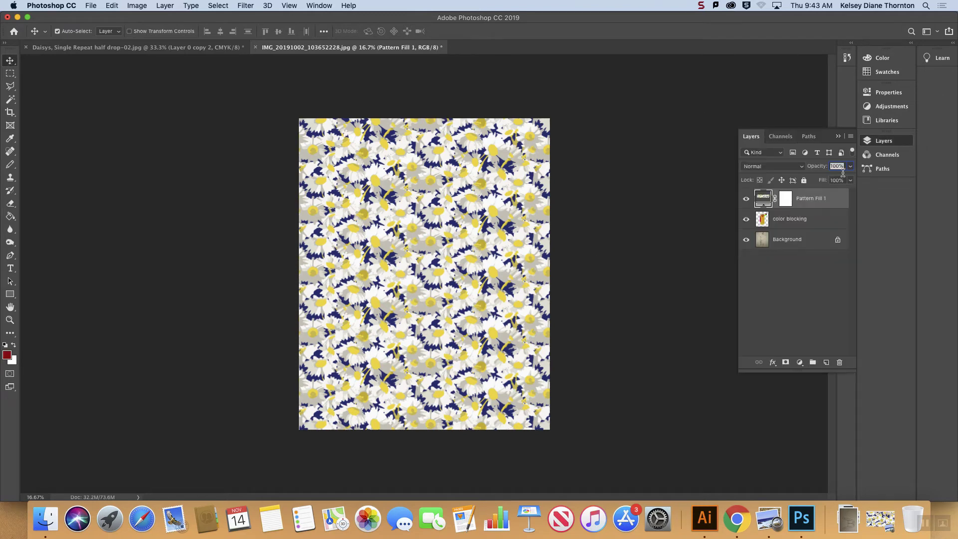
right_click(813, 202)
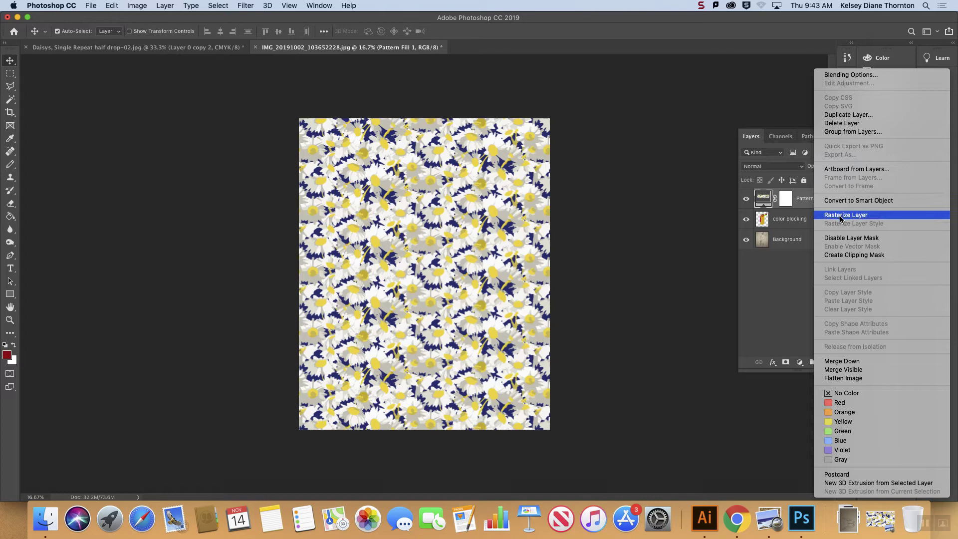
left_click(782, 323)
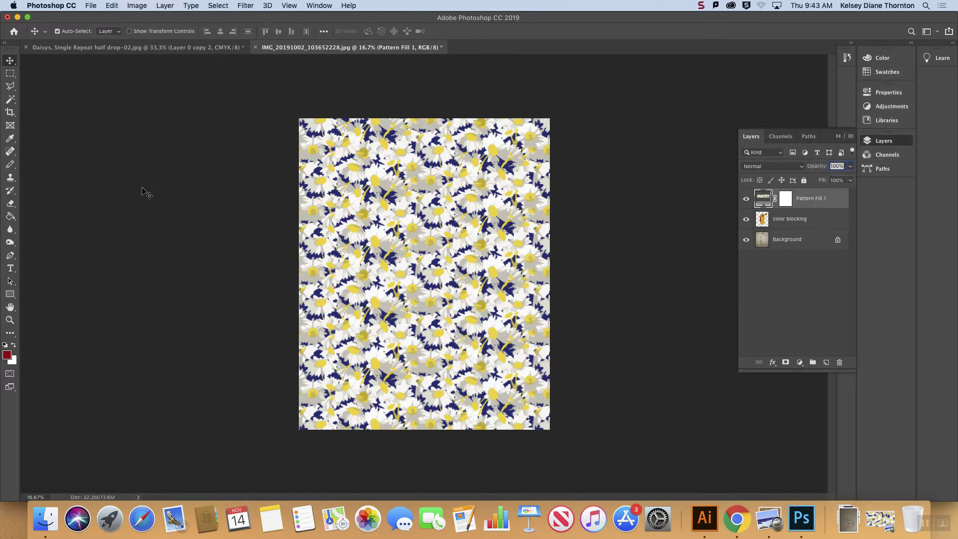
left_click(10, 74)
left_click_drag(415, 260, 487, 347)
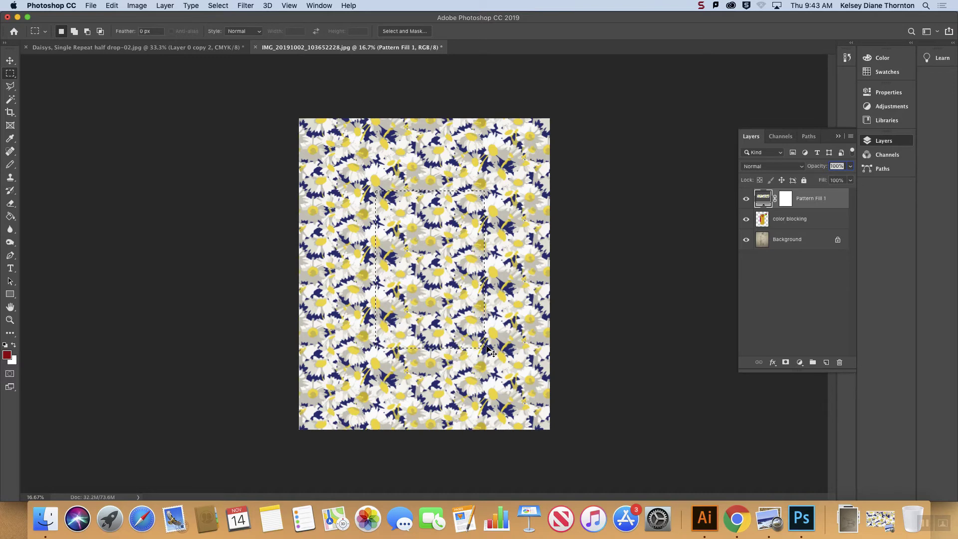
left_click(804, 218)
left_click(832, 197)
key("super+d")
Step: Rasterize the Pattern Fill 1 layer and move the color blocking layer above it
right_click(829, 198)
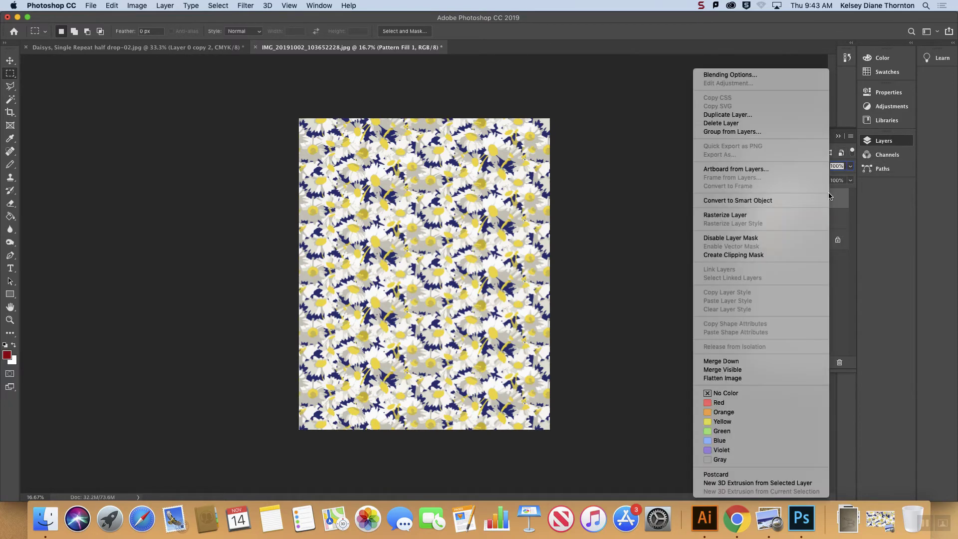
left_click(739, 215)
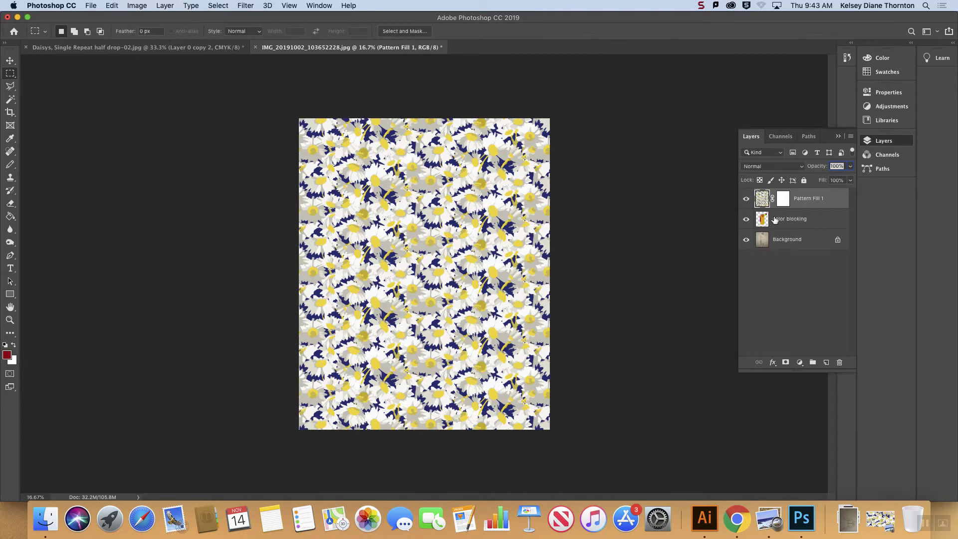
left_click_drag(786, 220, 788, 194)
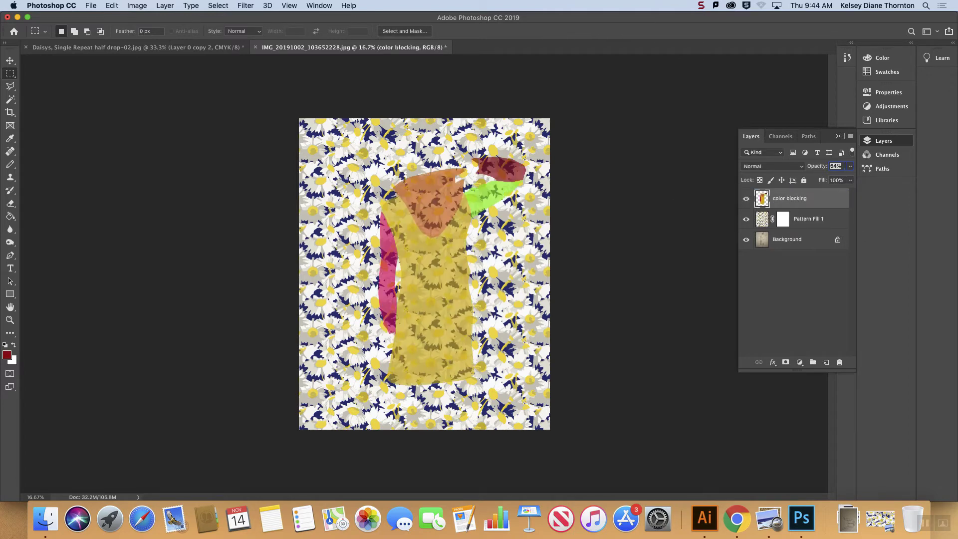
Step: Copy a rectangular area of Pattern Fill 1 covering the jacket onto a new layer and hide the original pattern fill
left_click_drag(341, 160, 521, 402)
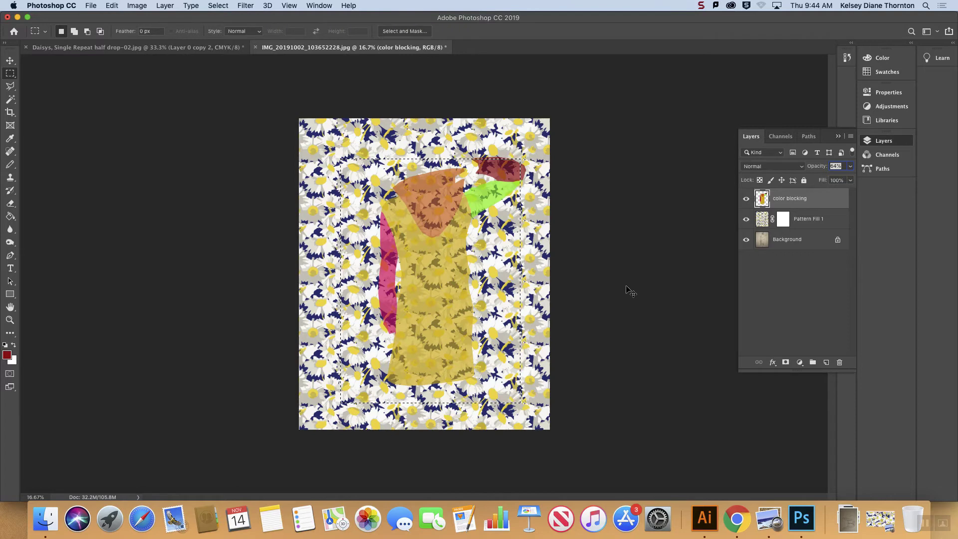
key("super+c")
key("super+v")
key("super+z")
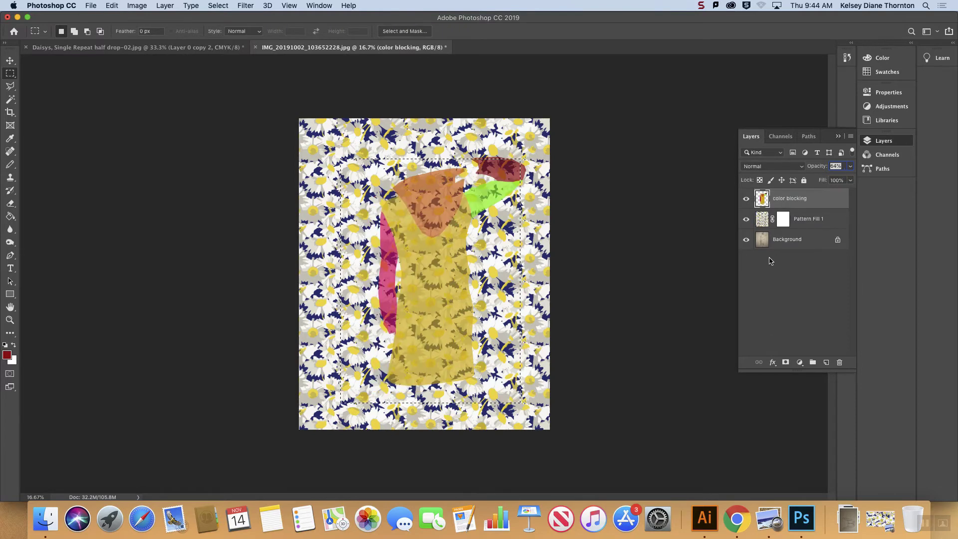
left_click(799, 221)
key("super+c")
key("super+v")
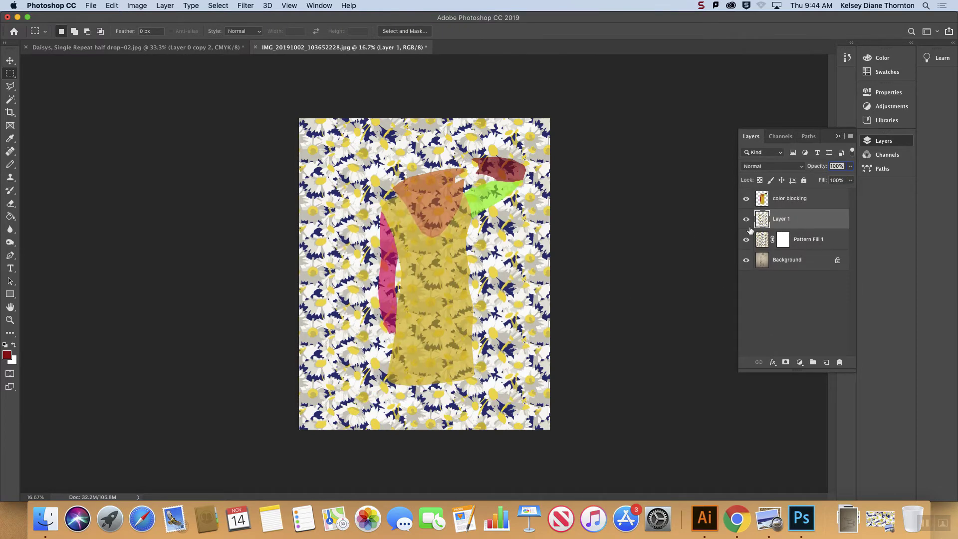
left_click(746, 240)
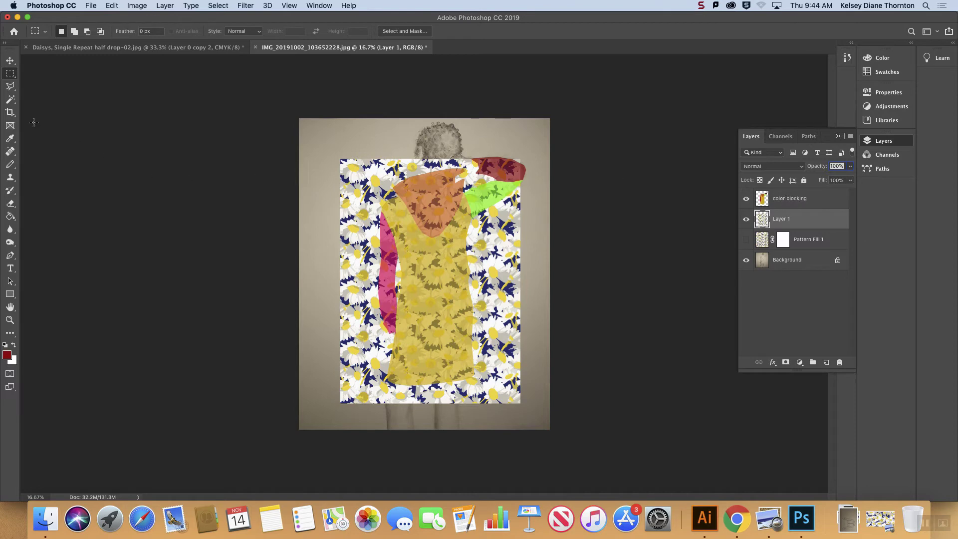
Step: Select the yellow jacket body on the color blocking layer with the Magic Wand and mask Layer 1 to that selection
left_click(9, 102)
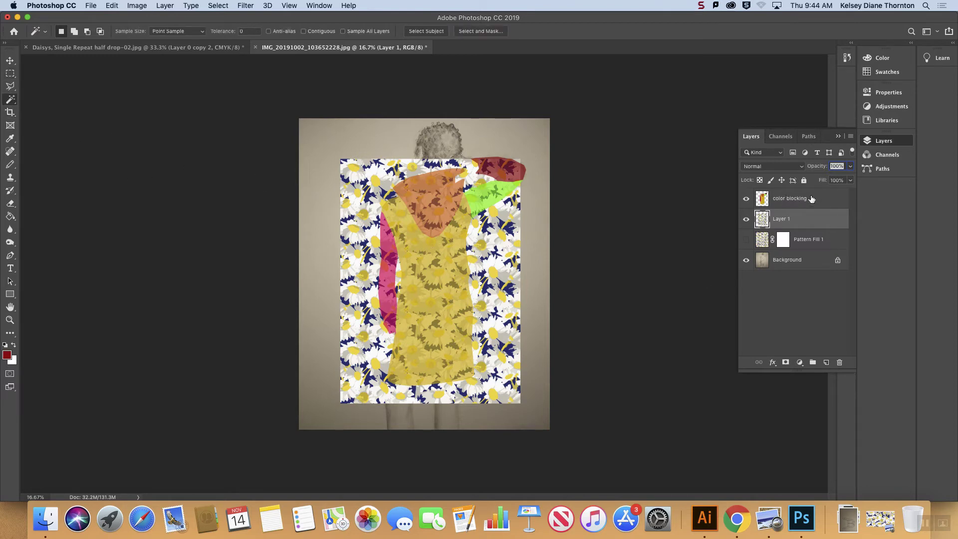
left_click(789, 199)
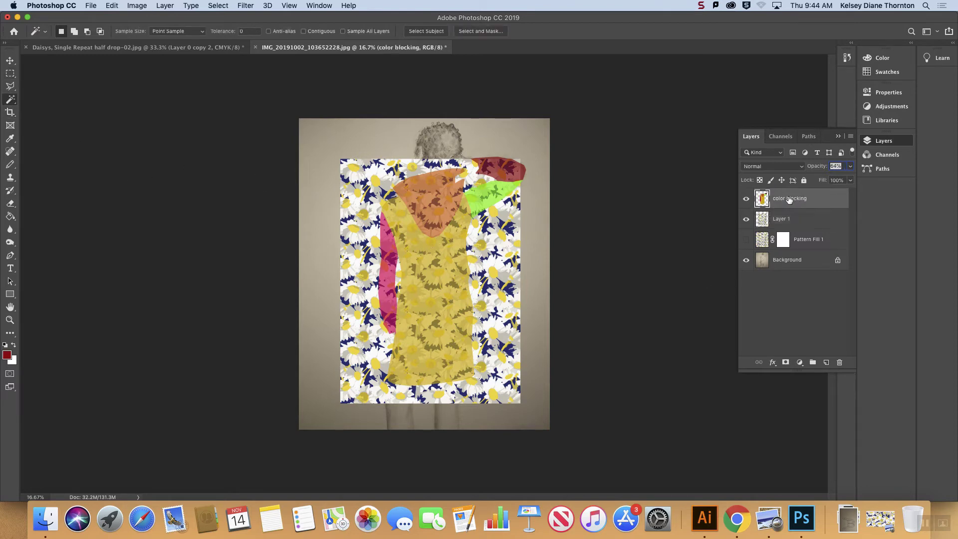
left_click(431, 261)
left_click(793, 220)
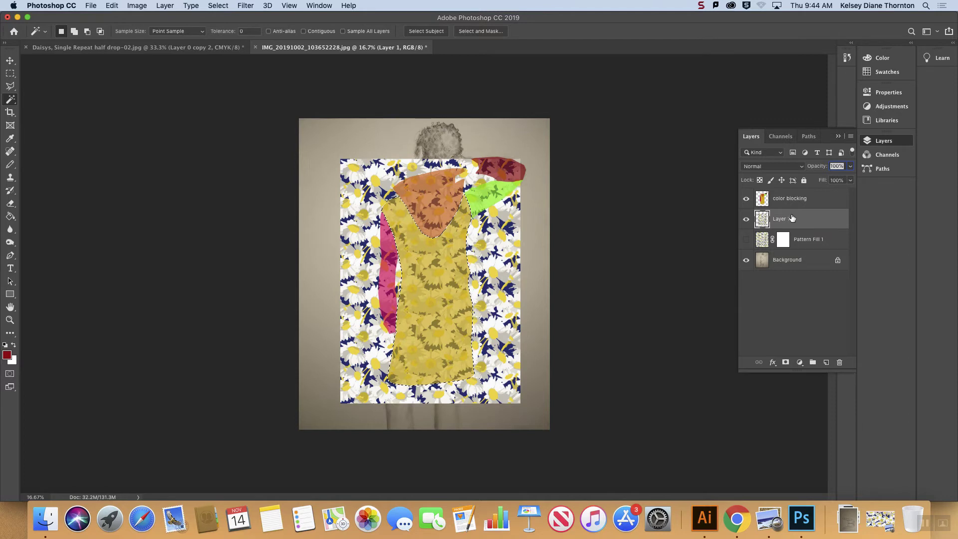
left_click(786, 363)
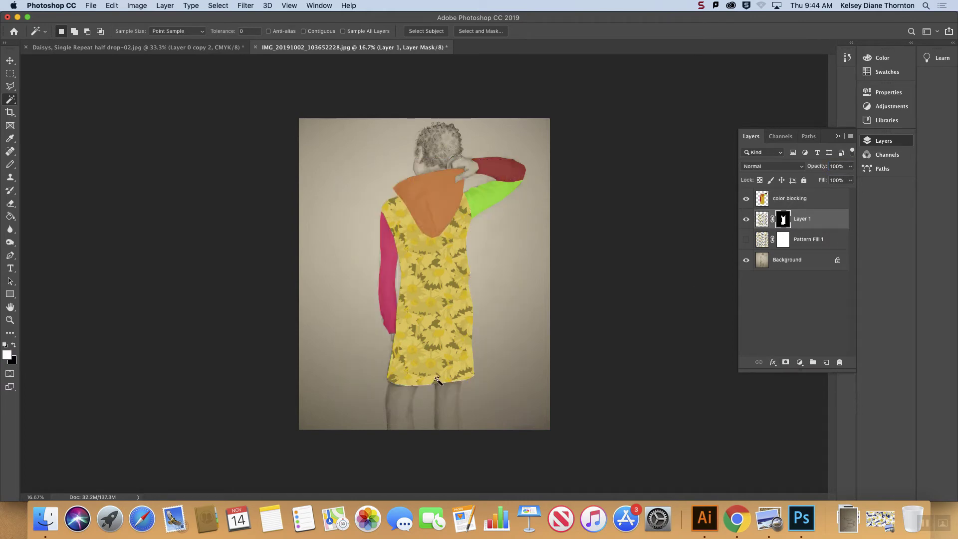
Step: Hide the color blocking layer and set the masked daisy layer's blend mode to Multiply
left_click(747, 199)
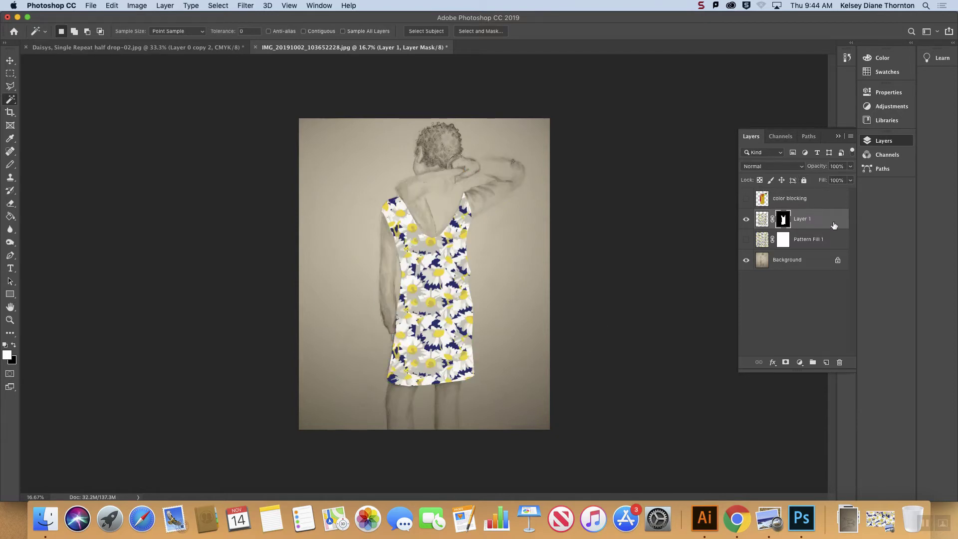
left_click(798, 166)
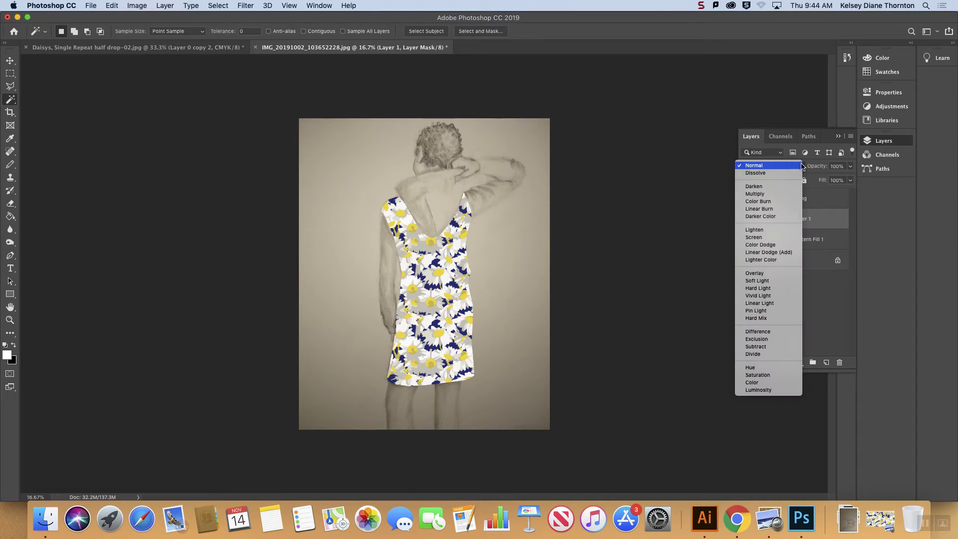
left_click(802, 166)
left_click(798, 170)
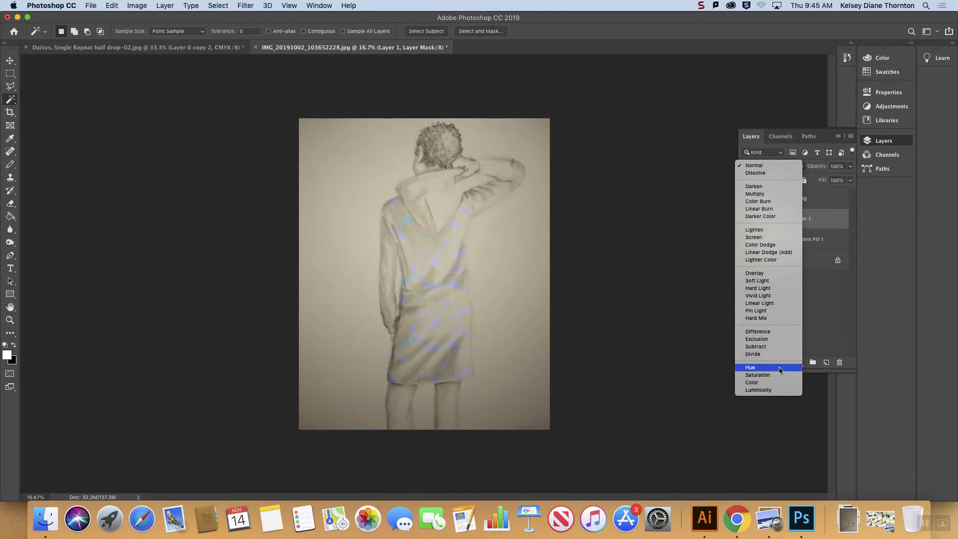
left_click(766, 194)
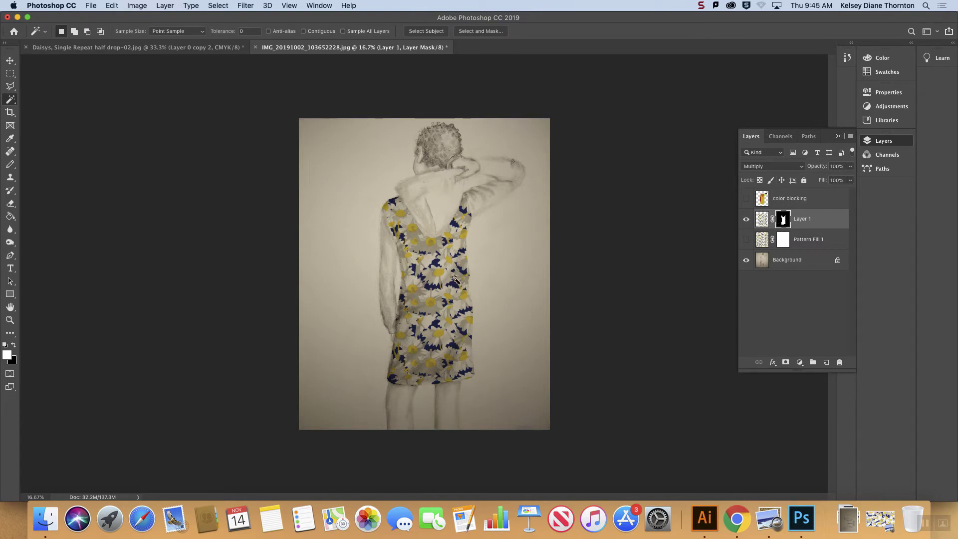
Step: Try shifting the daisy pattern inside the jacket shape with its mask unlinked, and undo the changes
left_click(765, 220)
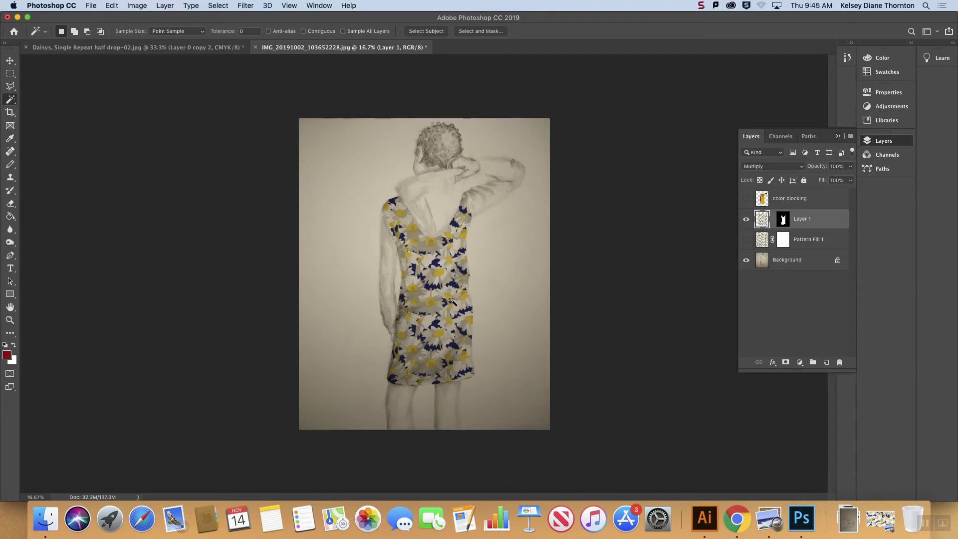
left_click(773, 220)
key("v")
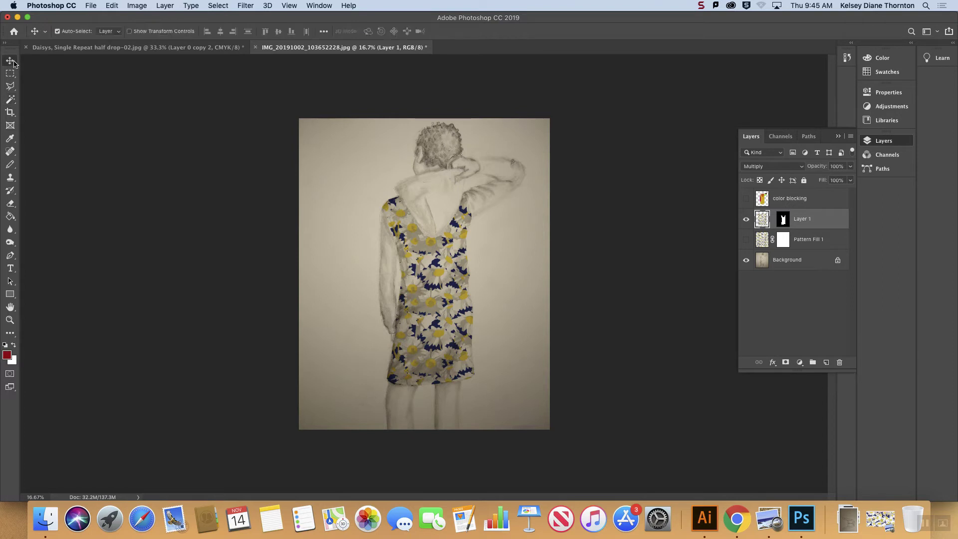
left_click_drag(447, 286, 471, 261)
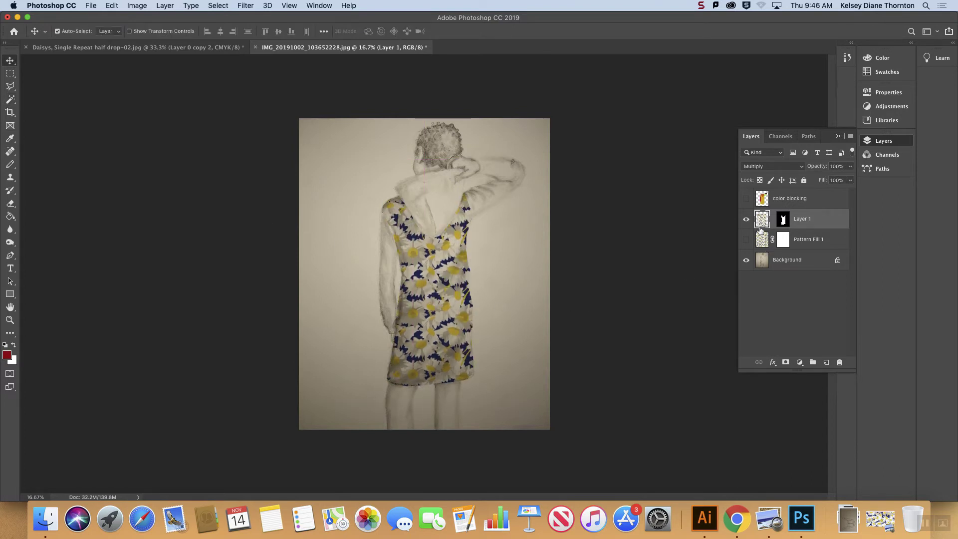
left_click_drag(449, 297, 426, 298)
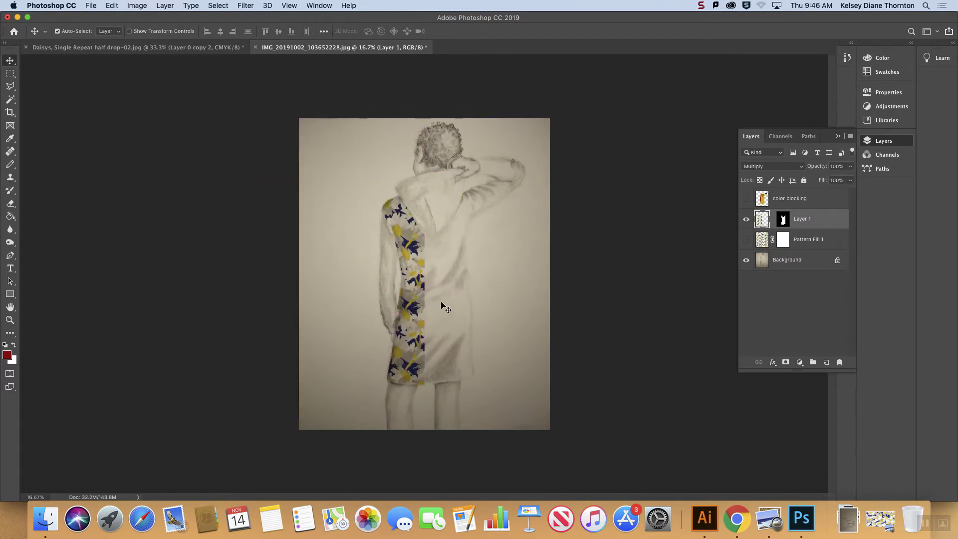
key("super+z")
key("super+z")
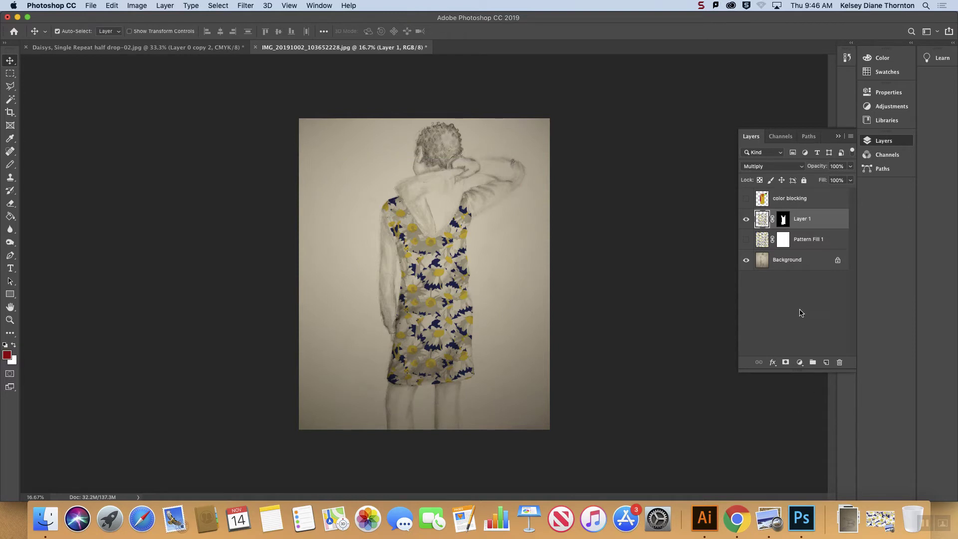
Step: Unlink Layer 1 from its mask and start a Warp, pulling the pattern's lower corners and right side inward
left_click(772, 219)
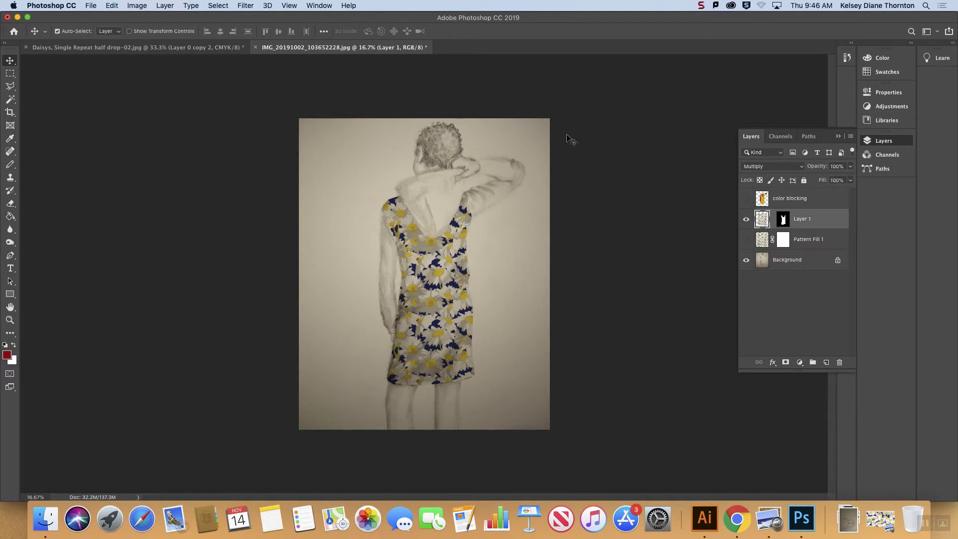
left_click(112, 5)
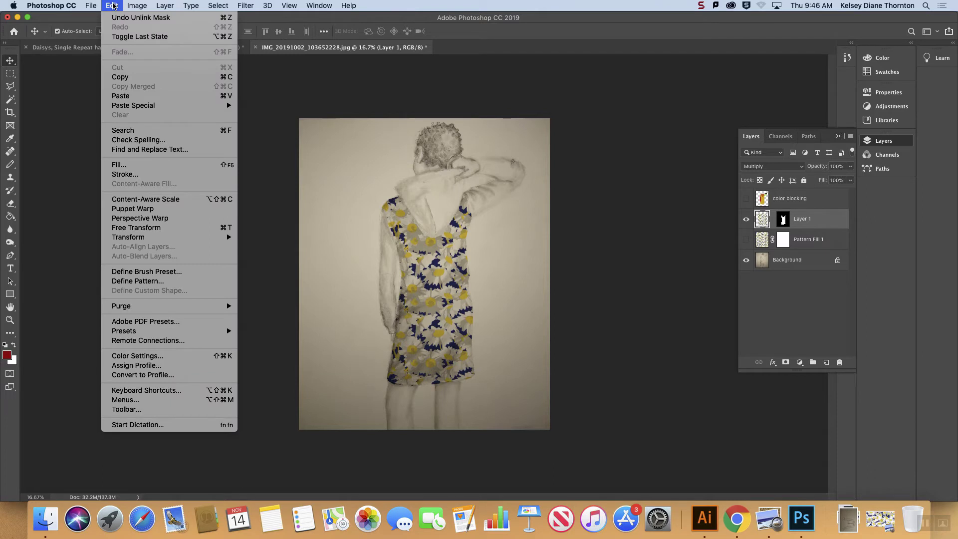
mouse_move(130, 4)
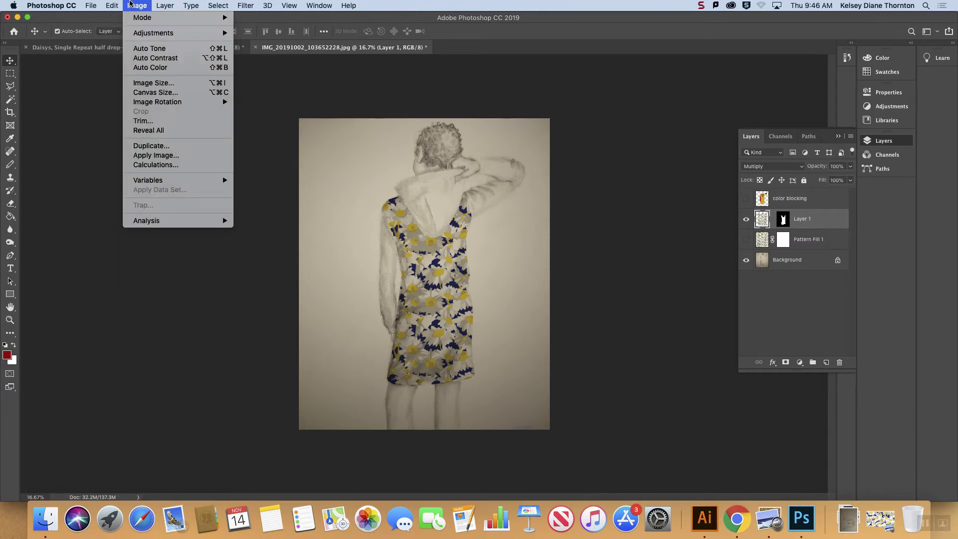
mouse_move(202, 237)
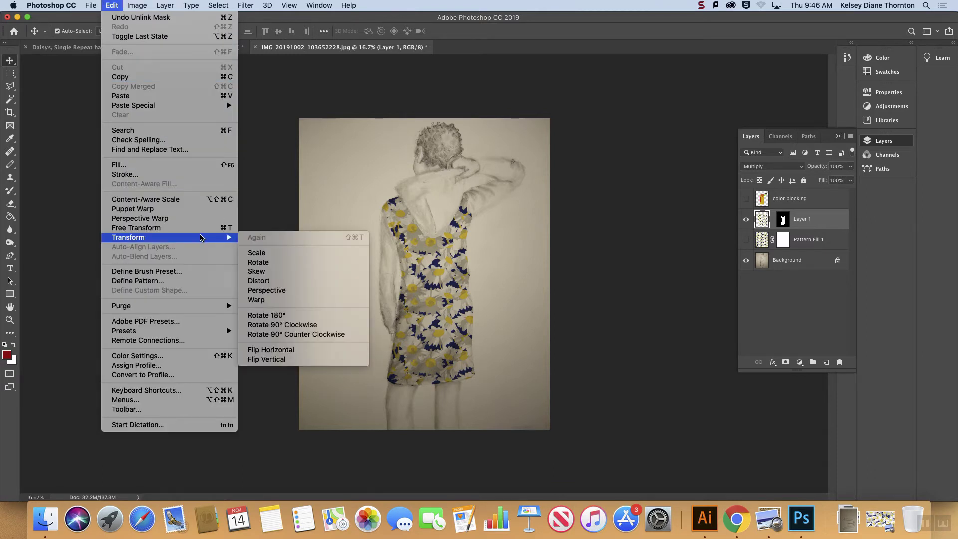
left_click(281, 300)
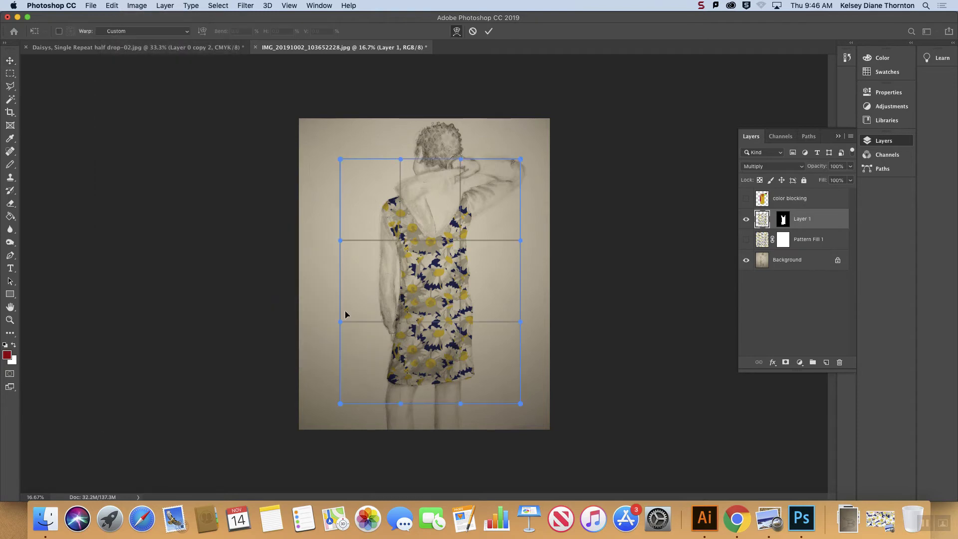
left_click_drag(520, 403, 507, 357)
left_click_drag(340, 404, 351, 388)
left_click_drag(519, 239, 489, 237)
left_click_drag(519, 158, 457, 158)
Step: Pull the warp's remaining corners and side handles in around the jacket body's contours and apply the warp
left_click_drag(501, 357, 481, 374)
mouse_move(497, 306)
left_mouse_down()
mouse_move(481, 316)
mouse_move(488, 318)
left_mouse_up()
left_click_drag(340, 321, 377, 318)
left_click_drag(364, 395, 379, 390)
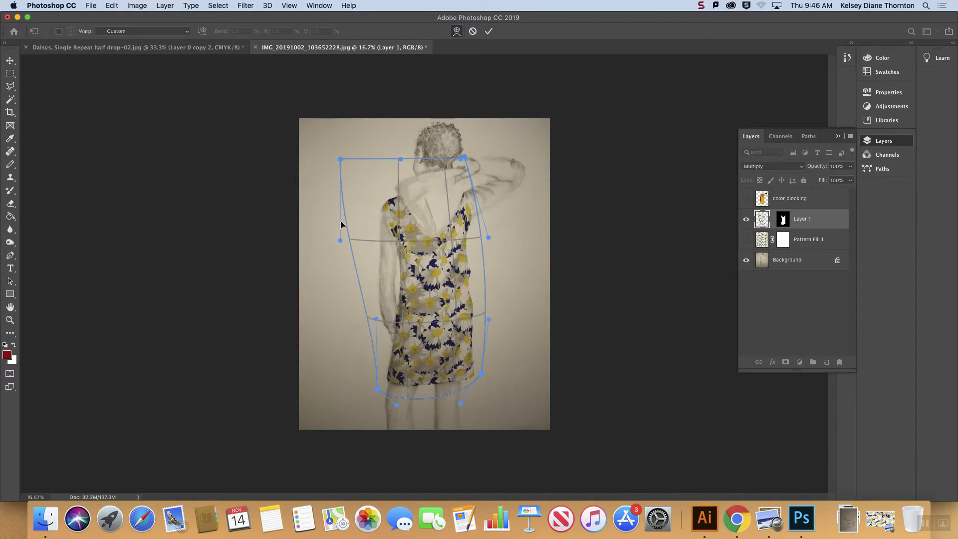
left_click_drag(340, 159, 374, 161)
left_click_drag(375, 320, 399, 284)
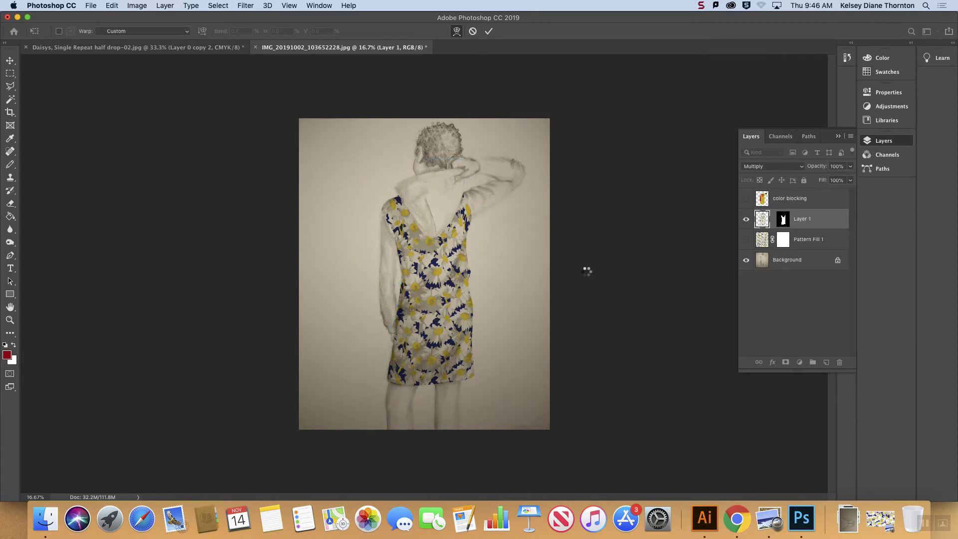
key("Return")
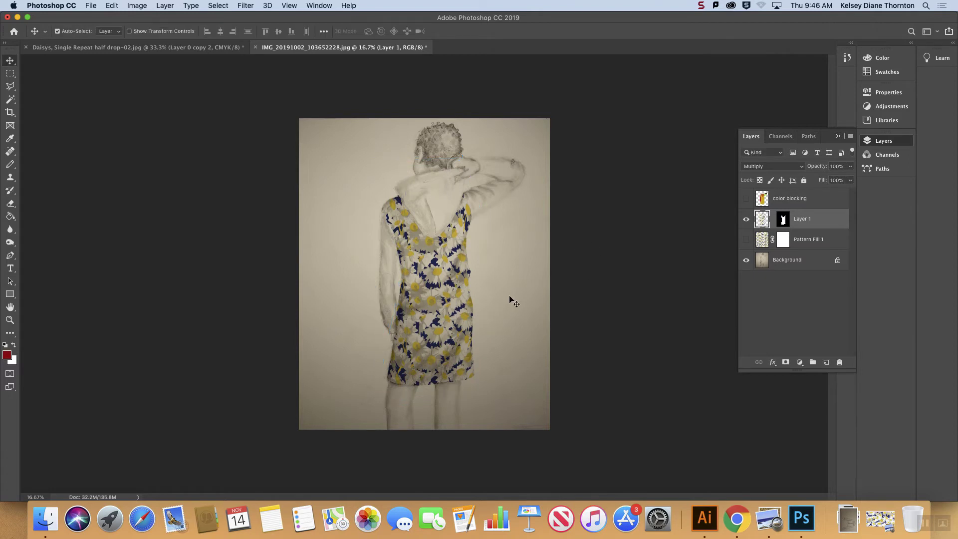
Step: Hide and reshow Layer 1 to compare the daisy pattern with the drawn folds of the jacket underneath
left_click(242, 3)
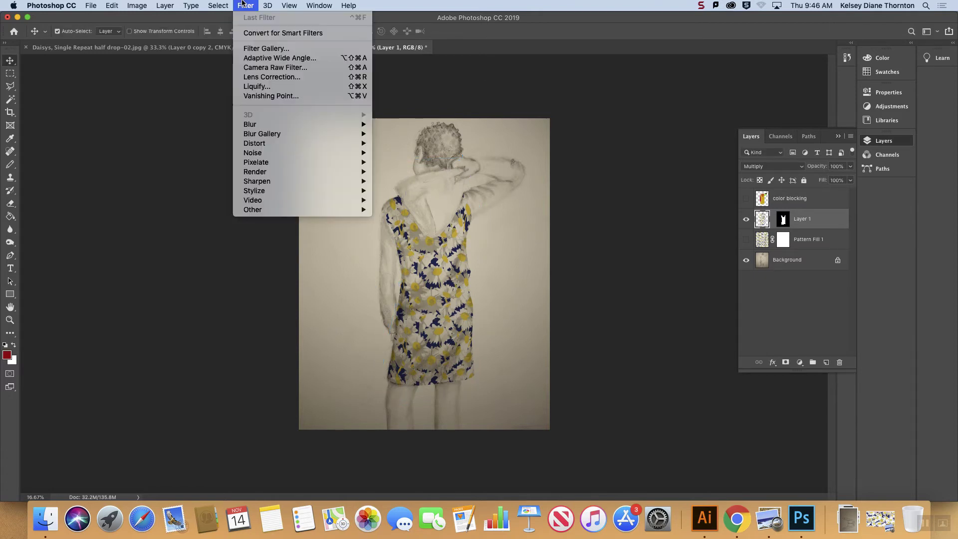
left_click(502, 98)
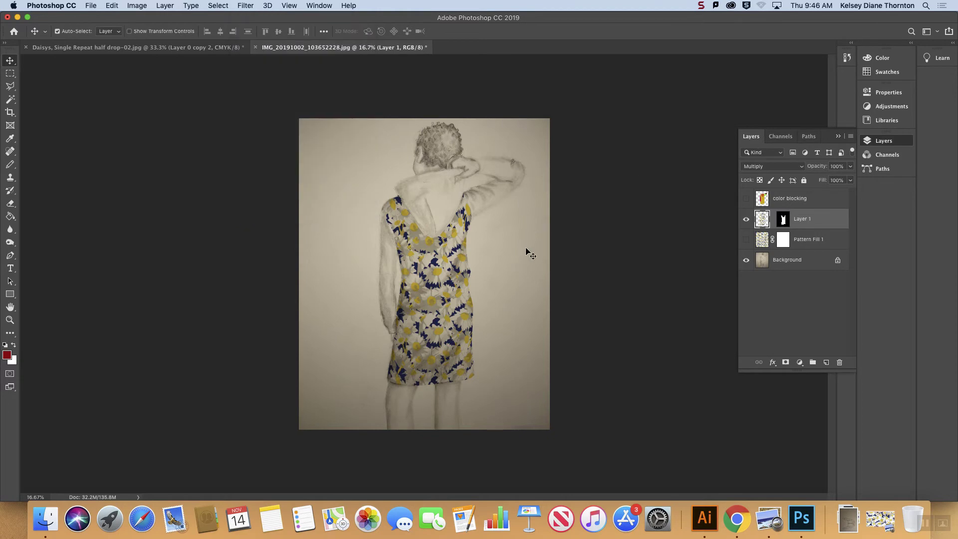
key("super+equal")
key("super+equal")
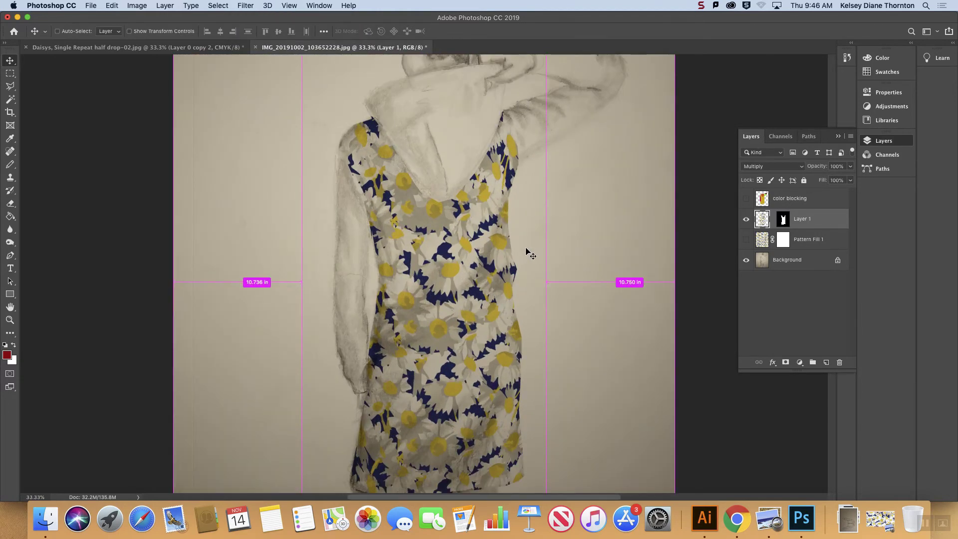
left_click(746, 219)
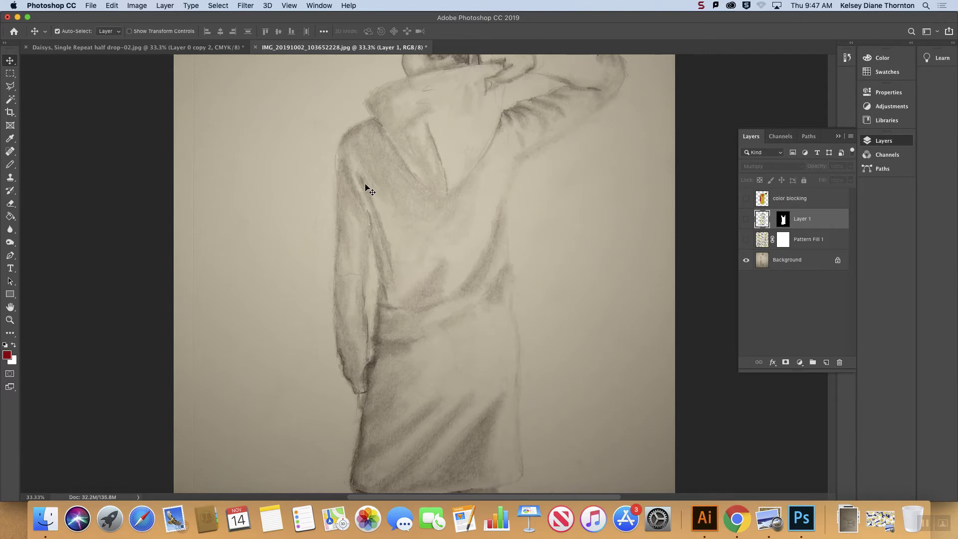
left_click(746, 220)
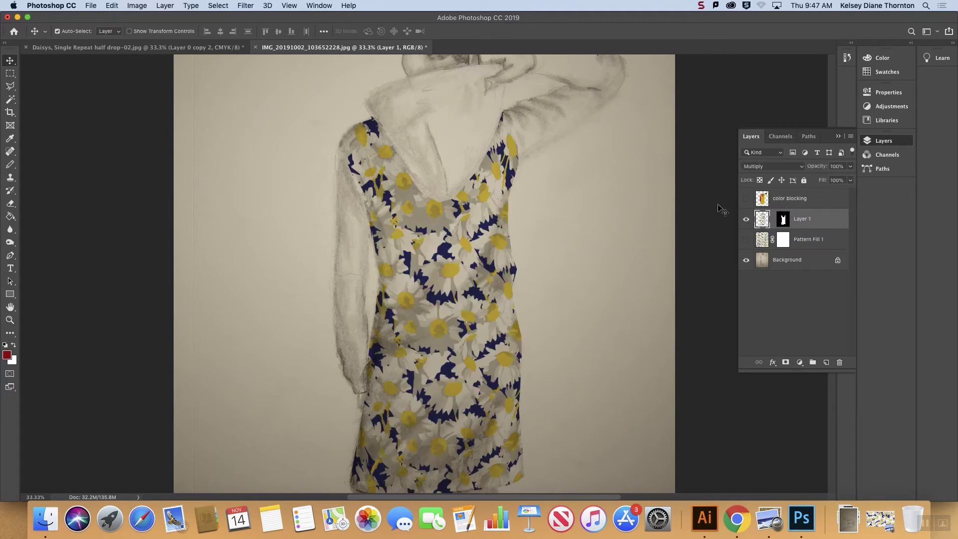
Step: Open Layer 1 in the Liquify filter and raise the all-layers backdrop opacity to 92 so the drawing shows over the pattern
left_click(246, 6)
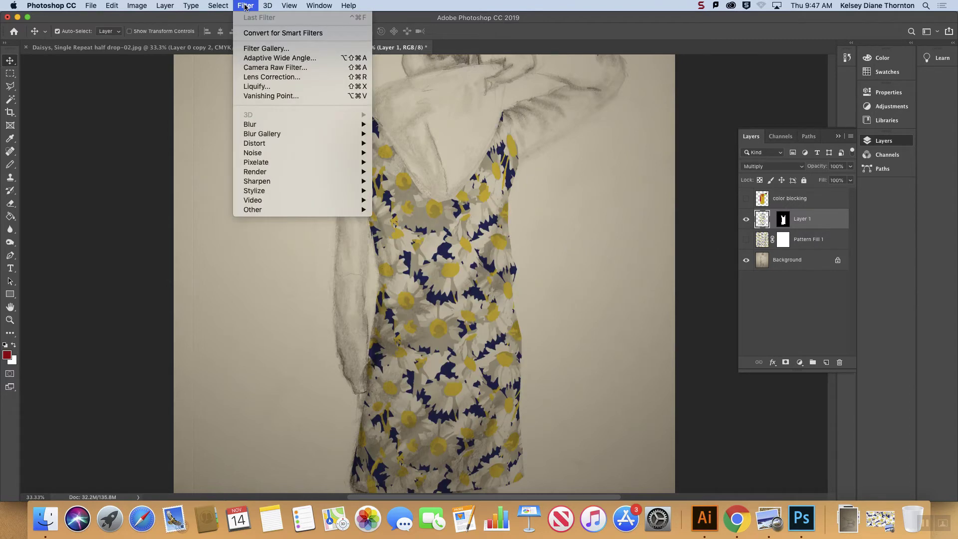
left_click(271, 88)
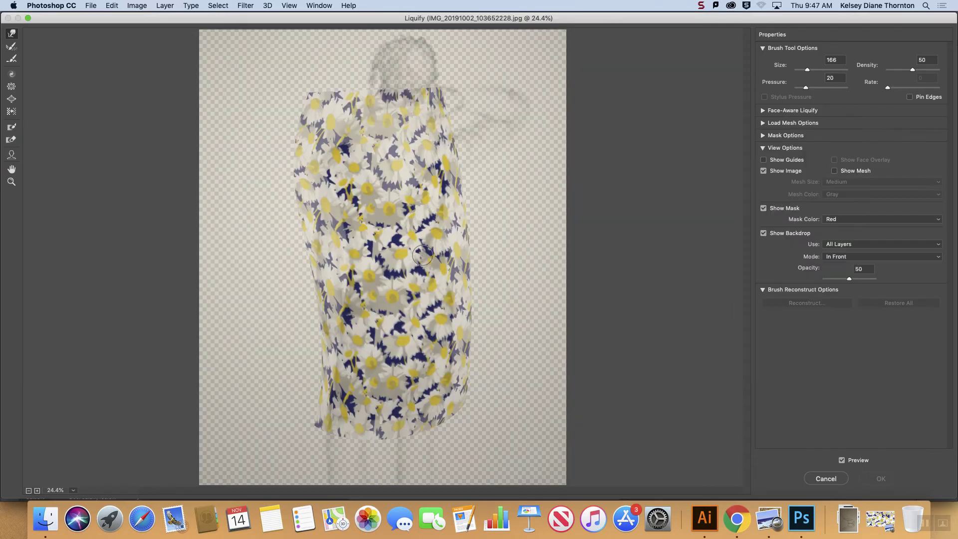
key("super+plus")
key("super+plus")
key("super+plus")
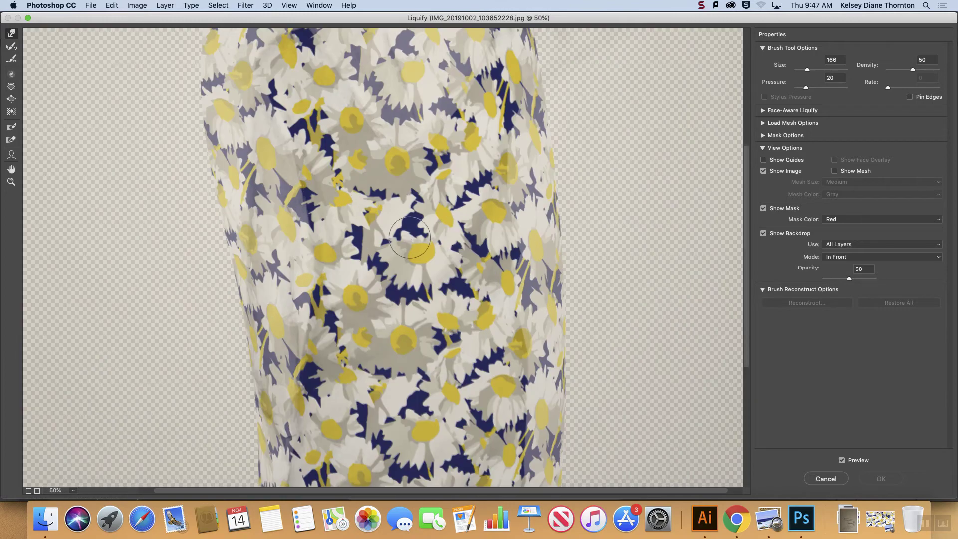
key("super+minus")
key("super+minus")
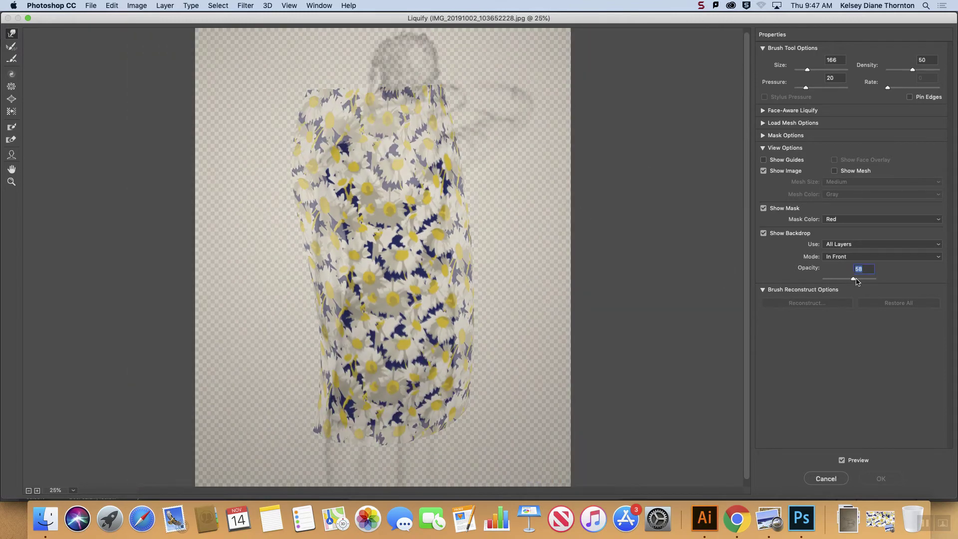
left_click_drag(858, 279, 879, 281)
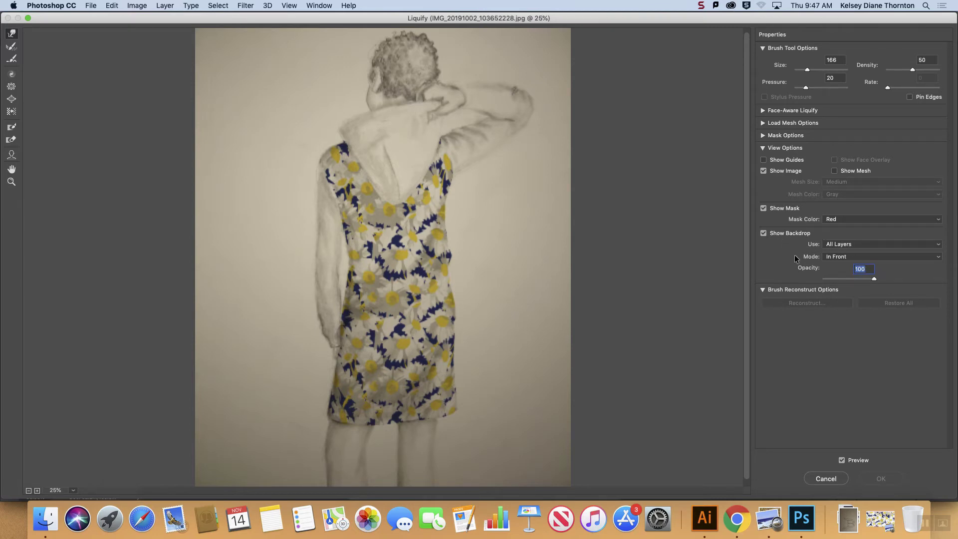
left_click_drag(873, 281, 870, 283)
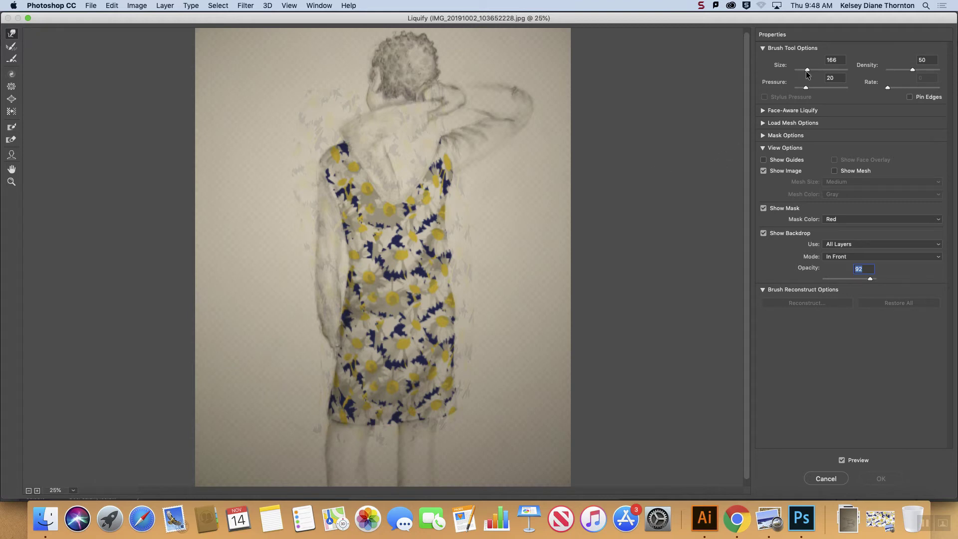
Step: Set the Liquify brush size to 35 and try a first push on the pattern at the jacket's left armhole
left_click_drag(806, 72, 798, 70)
key("super+equal")
key("super+equal")
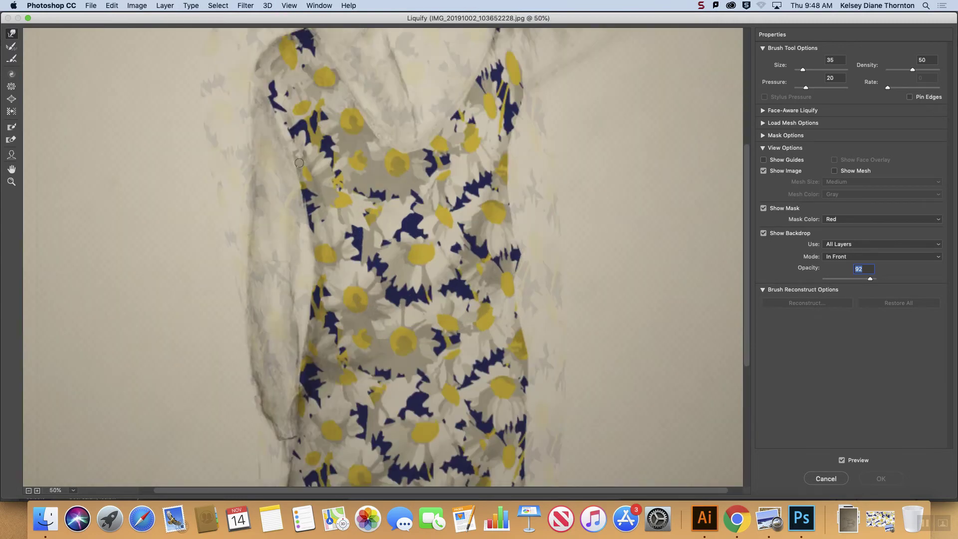
left_click(296, 139)
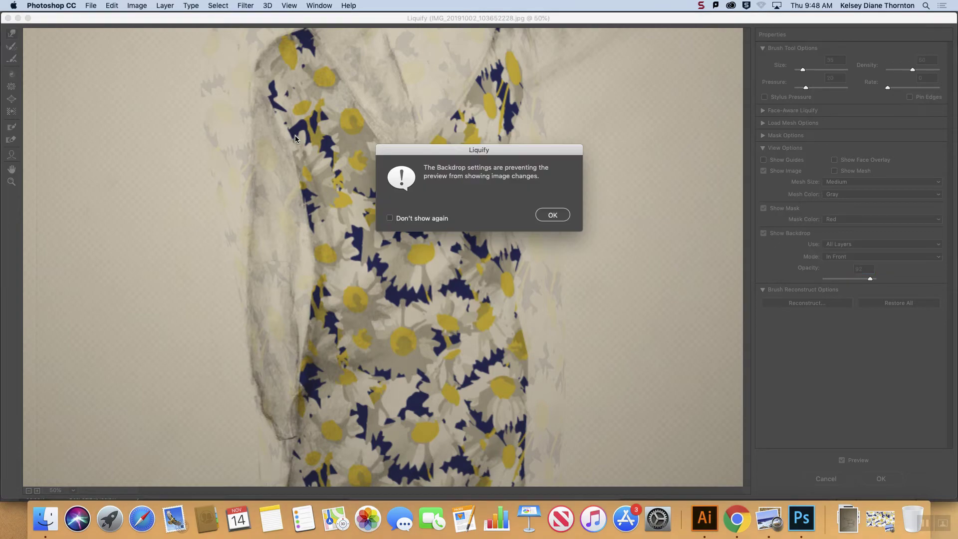
left_click(552, 215)
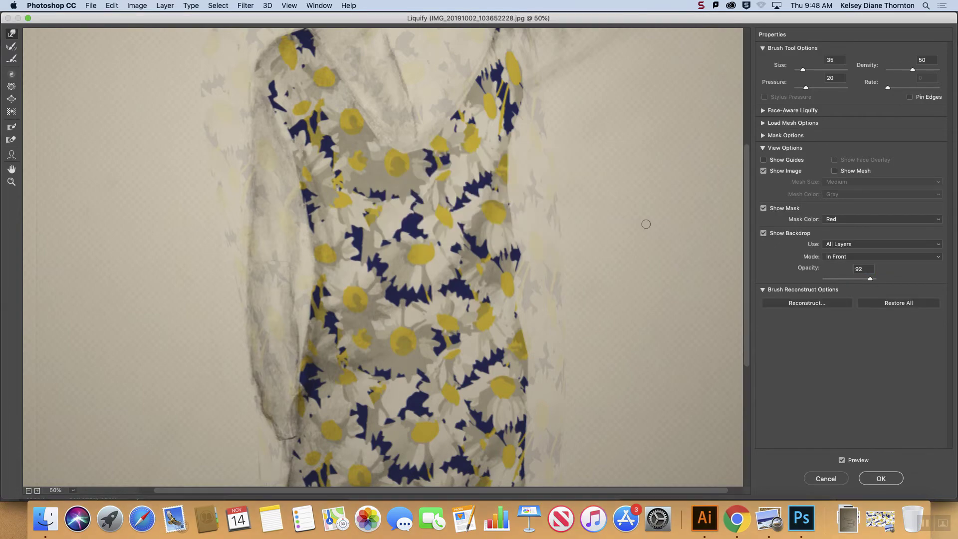
Step: Lower the backdrop opacity to 75 and push the daisy pattern down along the left armhole seam
left_click(851, 279)
left_click_drag(854, 278, 861, 278)
left_click_drag(301, 143, 313, 183)
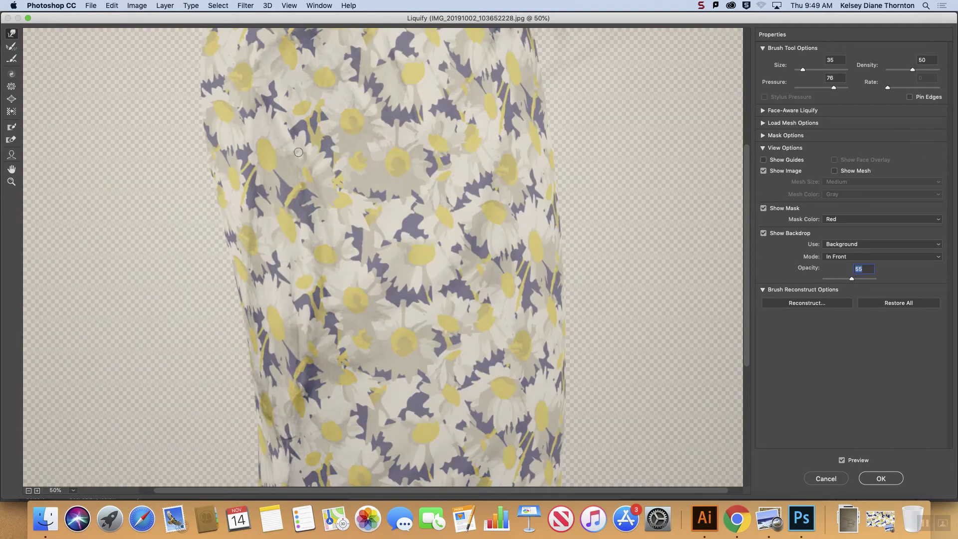
mouse_move(298, 151)
left_mouse_down()
mouse_move(327, 230)
mouse_move(311, 182)
mouse_move(326, 221)
mouse_move(324, 244)
mouse_move(311, 184)
mouse_move(320, 228)
left_mouse_up()
Step: Restore part of the pushed pattern beside the left sleeve with the Reconstruct tool and push it along the armhole with Forward Warp
left_click(10, 48)
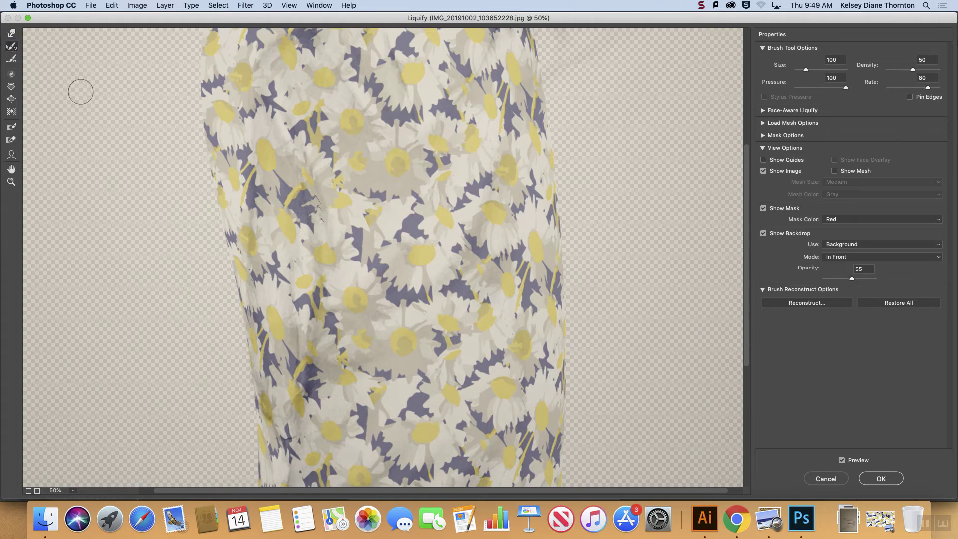
mouse_move(325, 235)
left_mouse_down()
mouse_move(298, 157)
mouse_move(322, 188)
mouse_move(303, 165)
mouse_move(298, 137)
mouse_move(313, 258)
mouse_move(270, 200)
left_mouse_up()
left_click(12, 34)
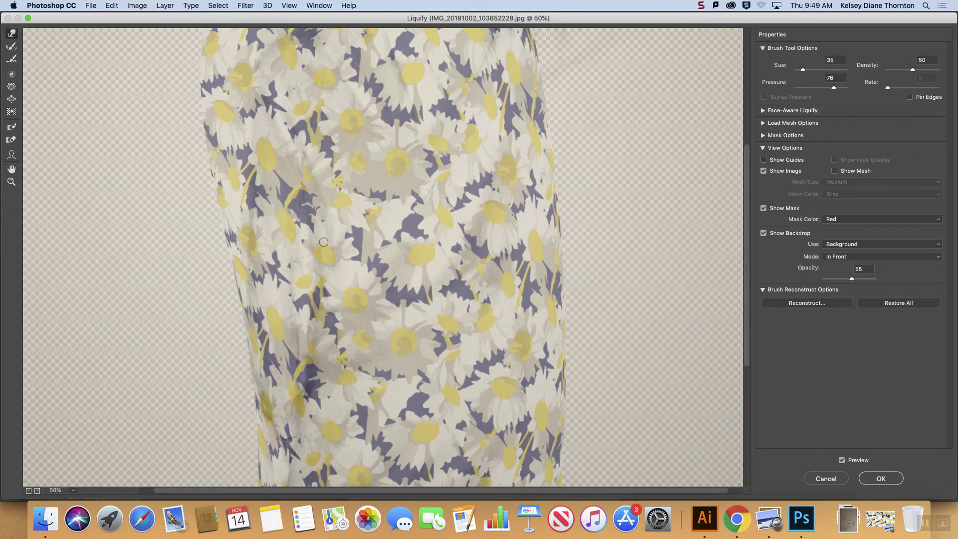
left_click_drag(300, 157, 321, 234)
Step: Keep Background as the Liquify backdrop, raise its opacity to 82 and push the pattern beside the left armhole
left_click(848, 245)
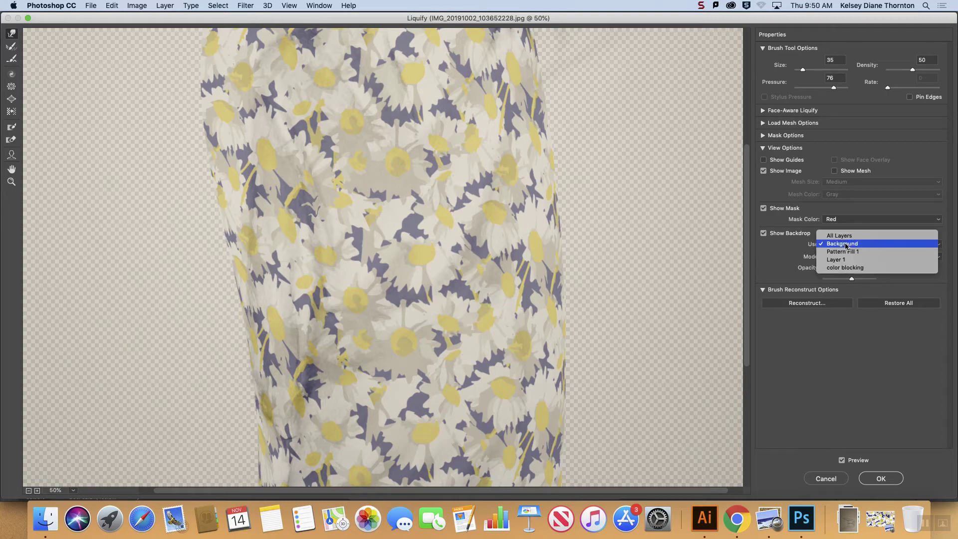
left_click(841, 244)
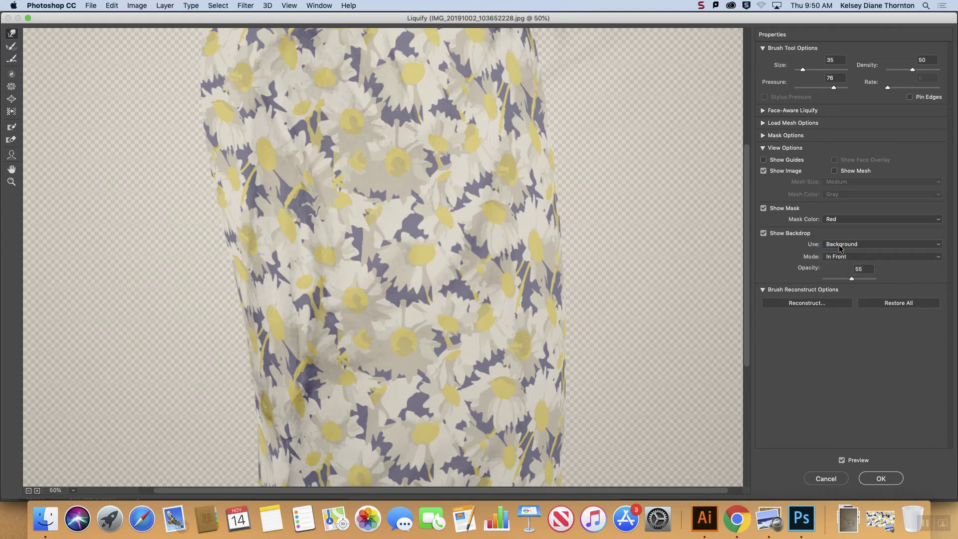
left_click(840, 245)
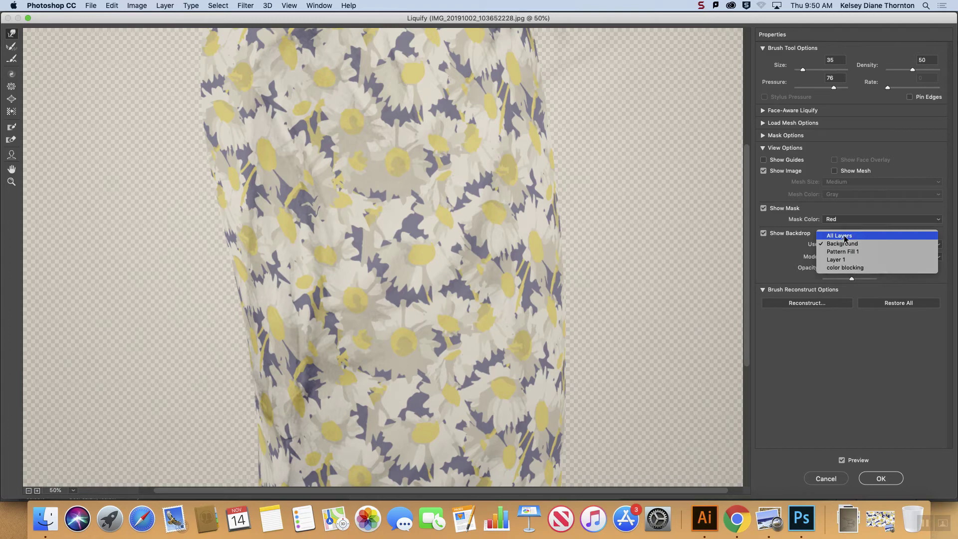
left_click(794, 250)
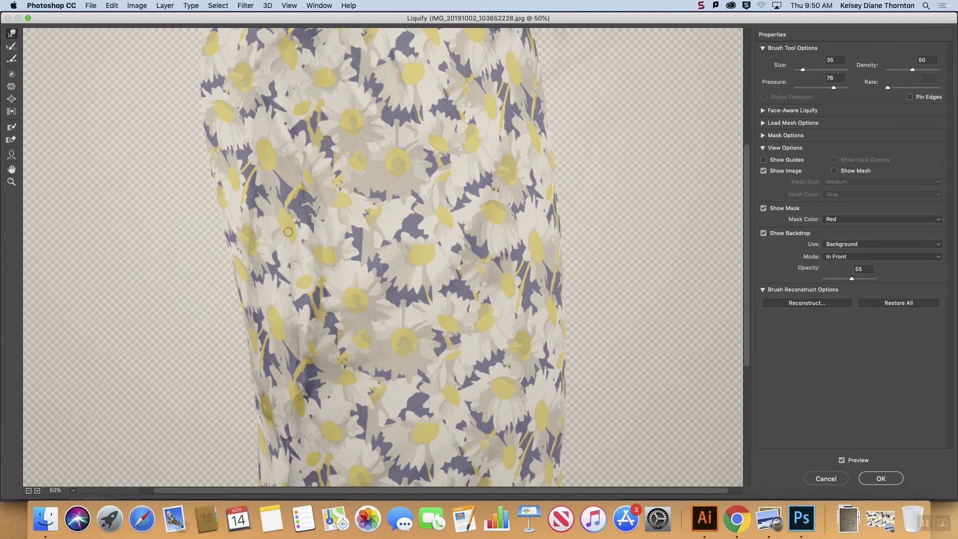
left_click(865, 280)
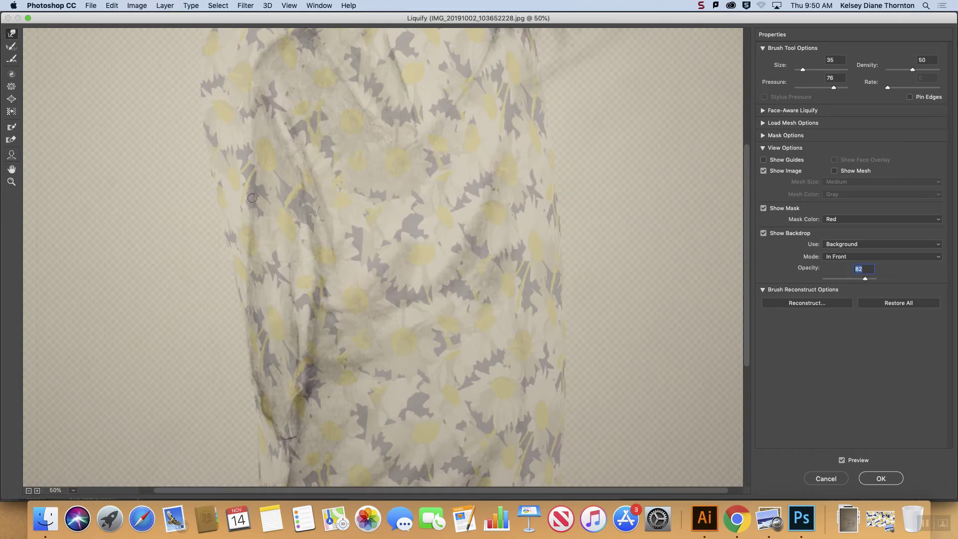
left_click_drag(326, 223, 316, 196)
Step: Check the pattern down to the jacket's hem, adjust the brush size and apply the Liquify filter to Layer 1
scroll(532, 228, "down", 4)
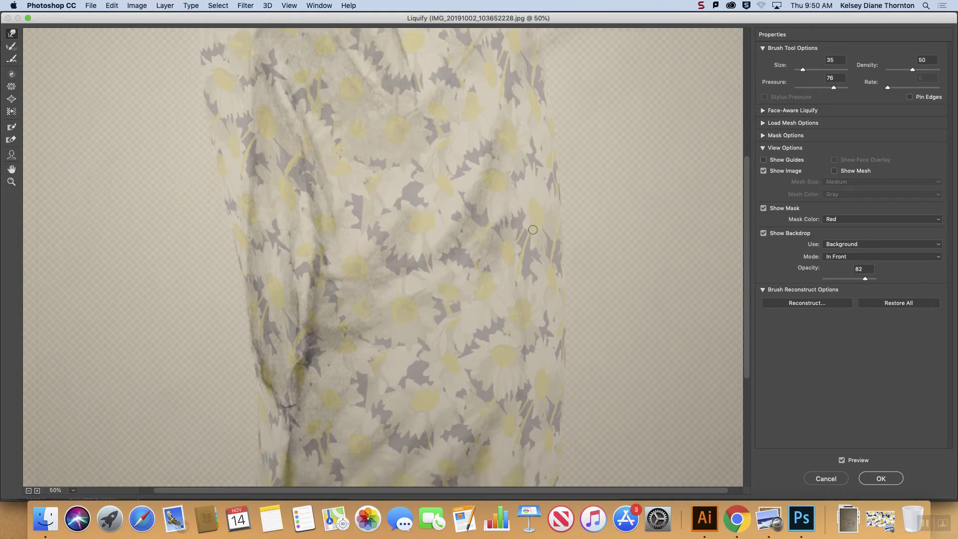
scroll(533, 229, "down", 5)
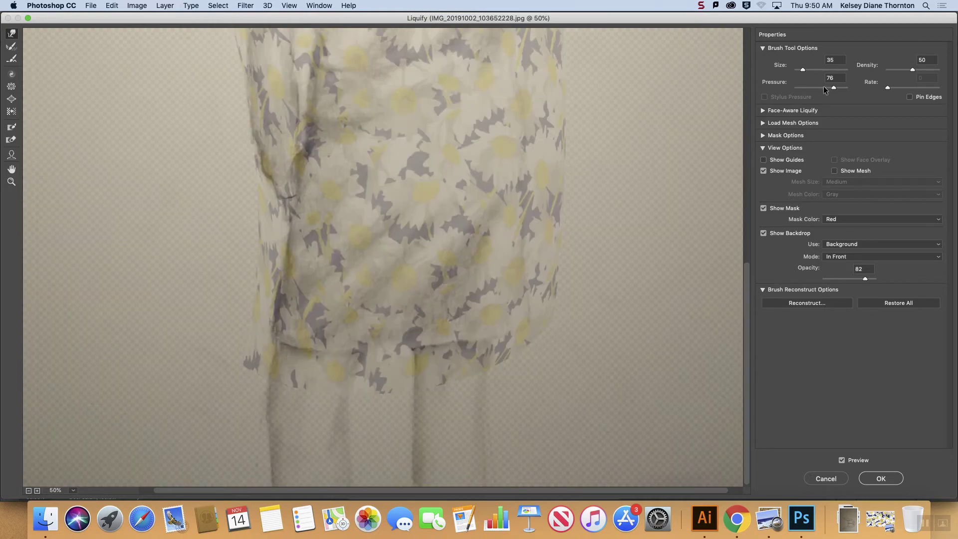
left_click(818, 70)
left_click(804, 70)
left_click(880, 479)
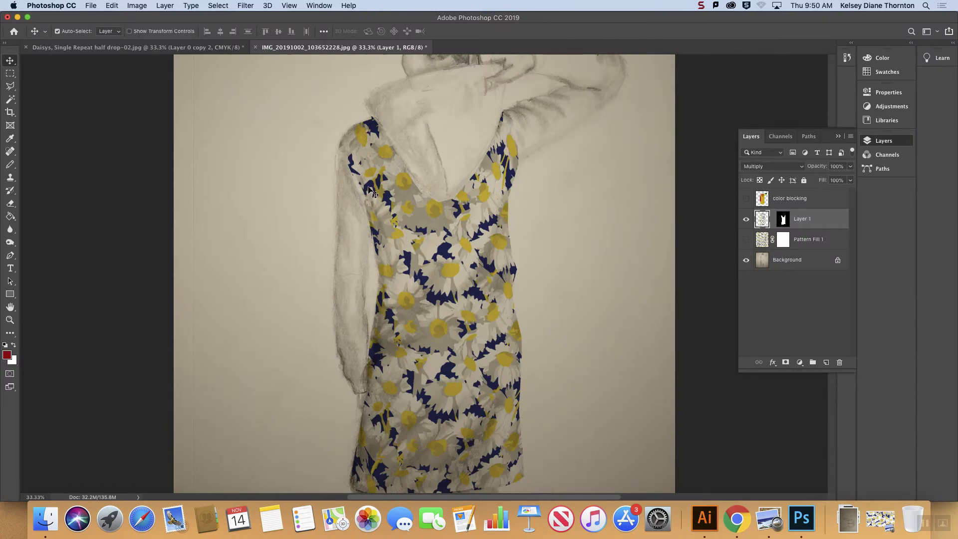
Step: Select the Pattern Fill 1 layer and make it visible over the whole drawing
scroll(494, 329, "down", 3)
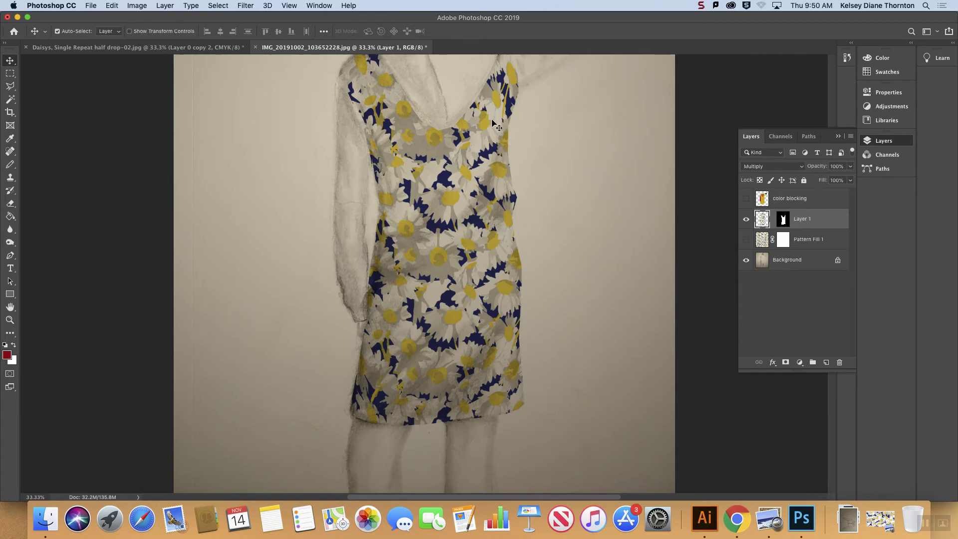
key("super+minus")
key("super+minus")
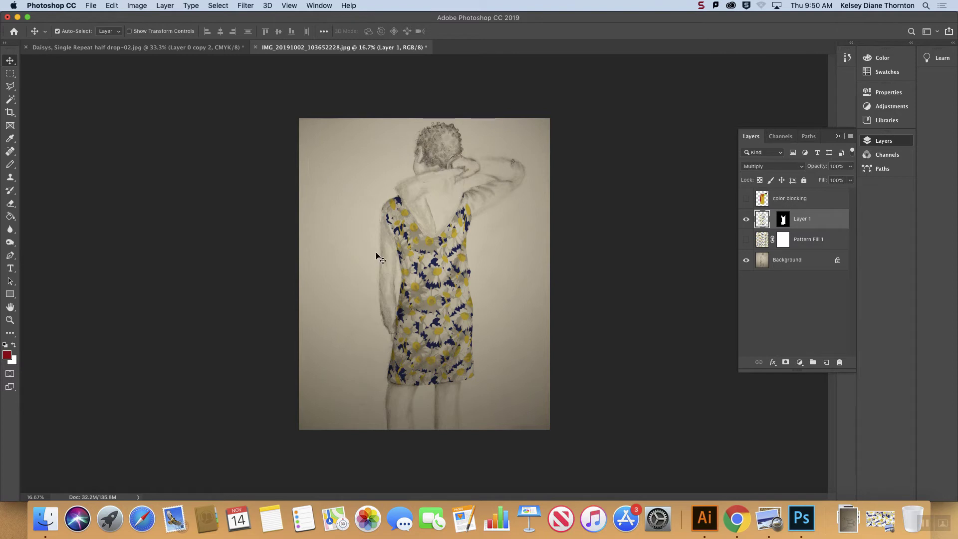
left_click(797, 202)
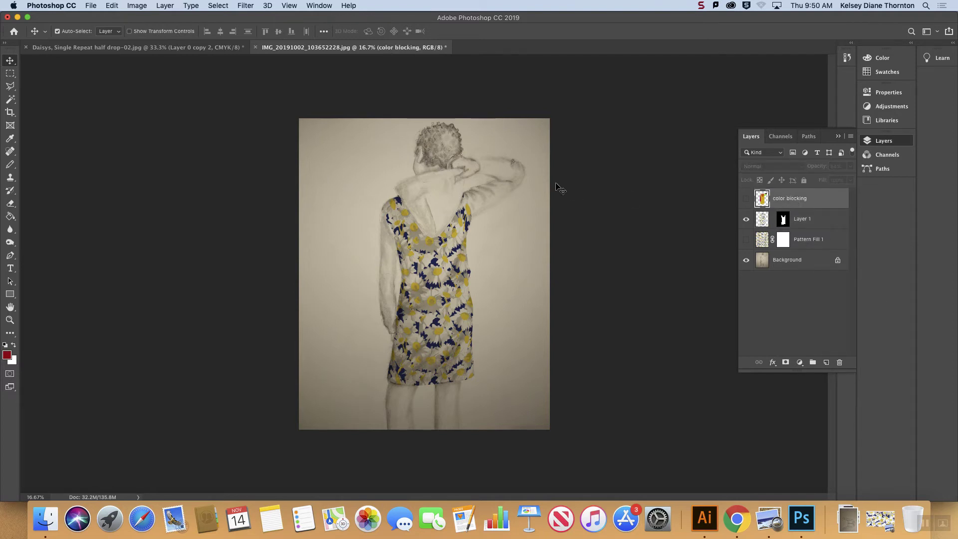
left_click(809, 241)
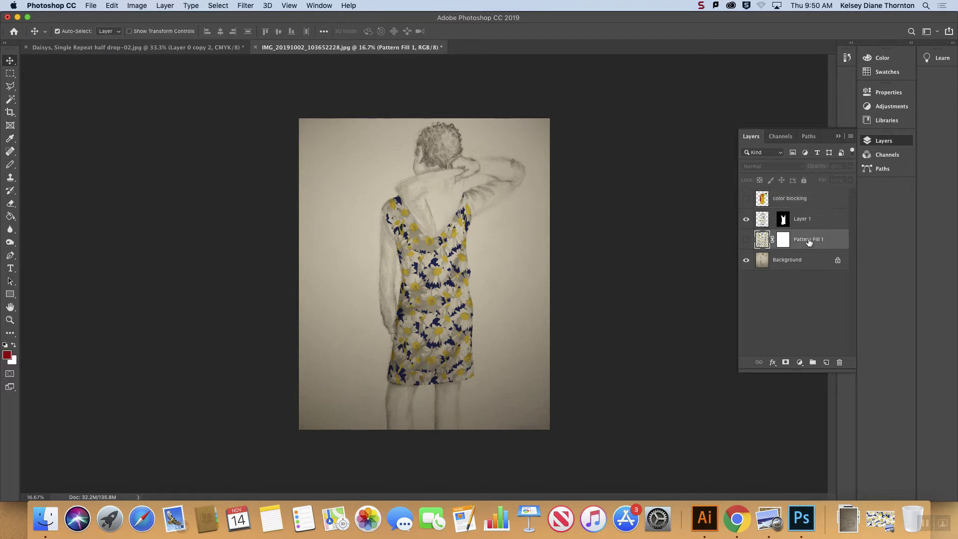
left_click(746, 240)
left_click(746, 240)
left_click(746, 241)
left_click(746, 241)
left_click(746, 240)
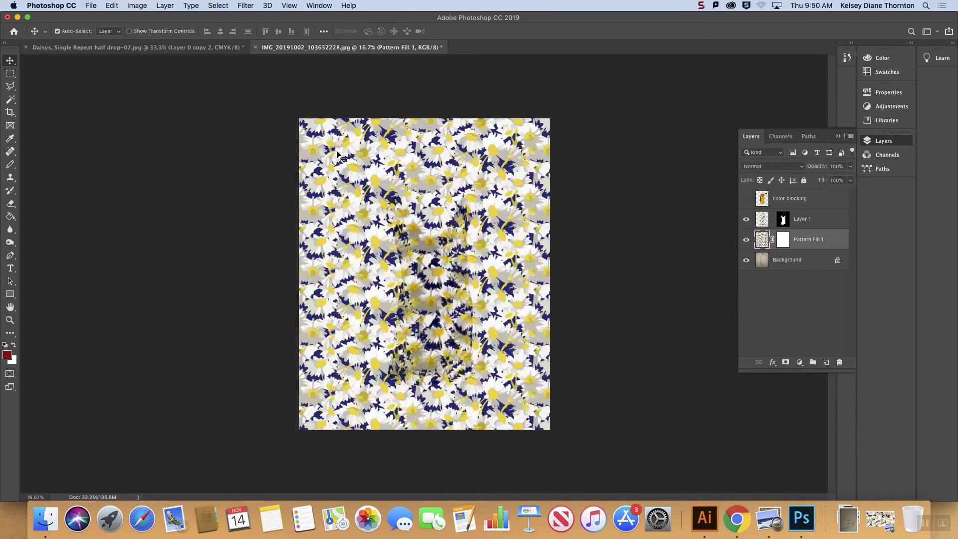
Step: Copy a rectangular area from the lower part of Pattern Fill 1 and paste it as a new layer
left_click(10, 73)
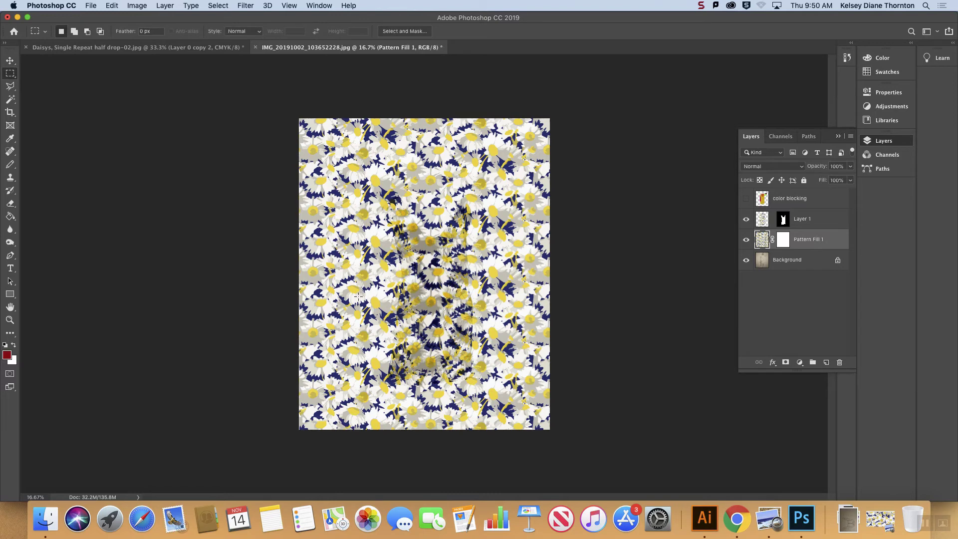
left_click_drag(330, 280, 449, 385)
key("super+c")
key("super+v")
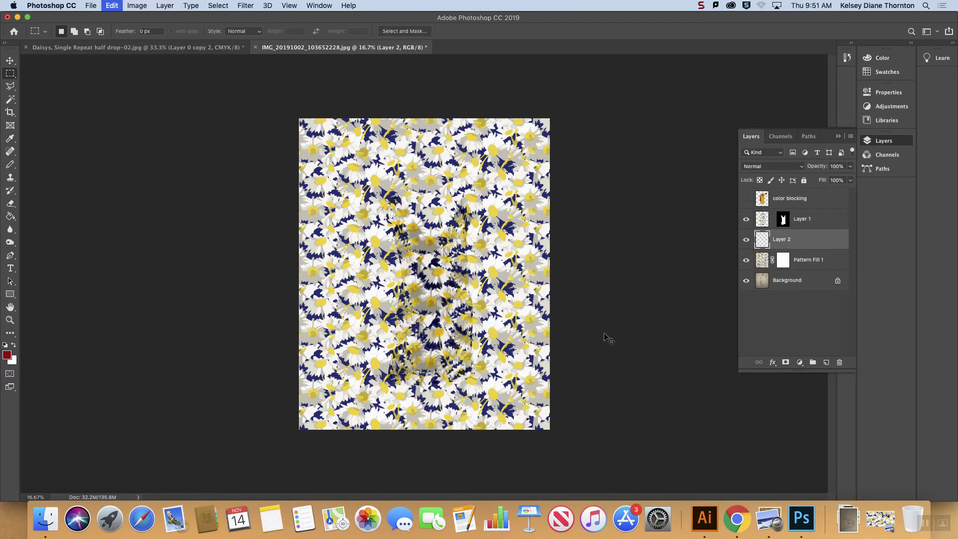
Step: Hide Pattern Fill 1 and move the pasted daisy piece up over the jacket's hood
left_click(746, 260)
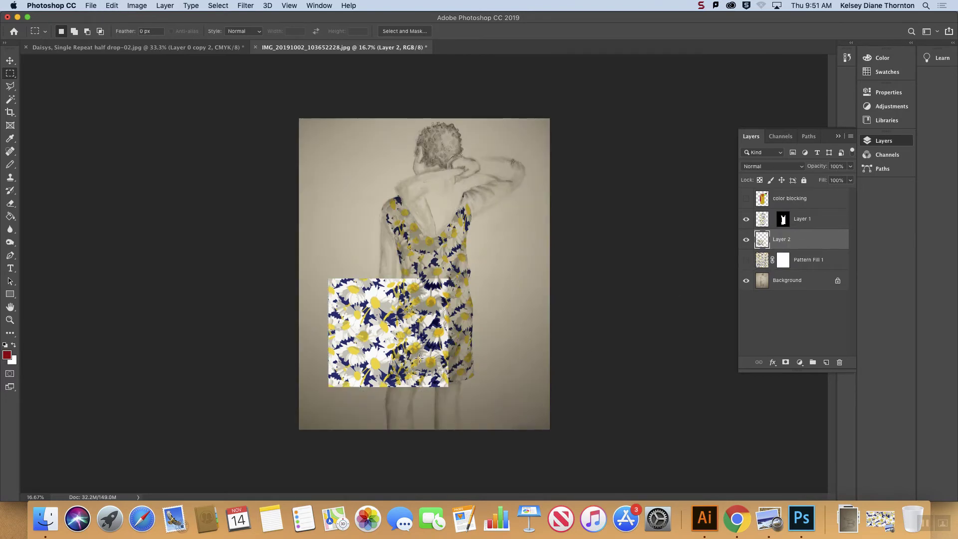
left_click(10, 61)
left_click_drag(362, 333, 403, 201)
Step: Select the hood's shape from the color blocking layer with the Magic Wand, leaving that layer hidden
left_click(793, 201)
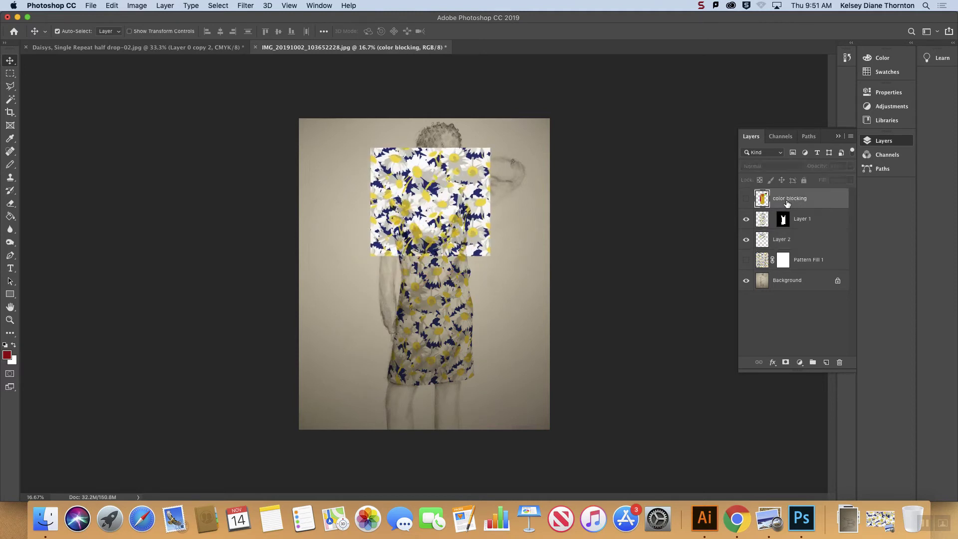
left_click(745, 199)
left_click(746, 199)
left_click(11, 101)
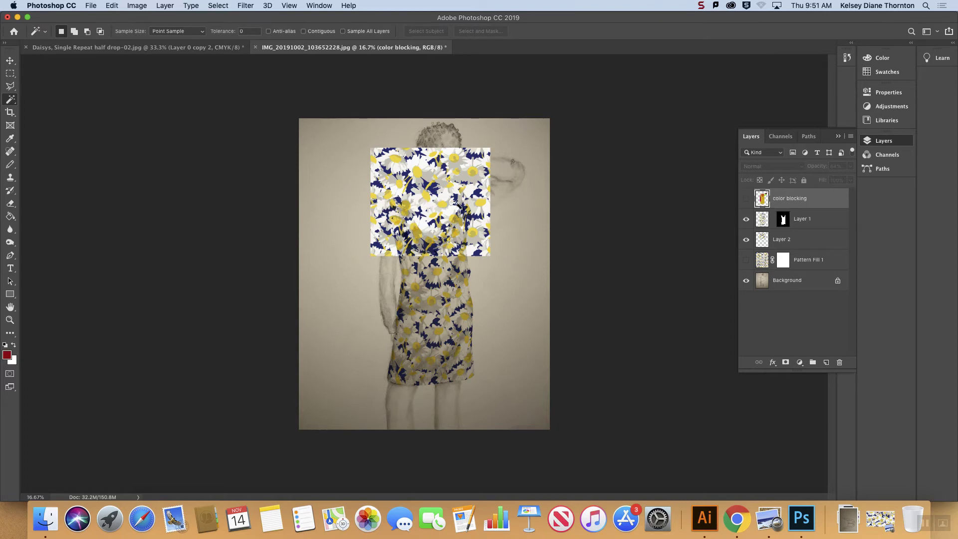
left_click(429, 204)
left_click(796, 221)
left_click(786, 362)
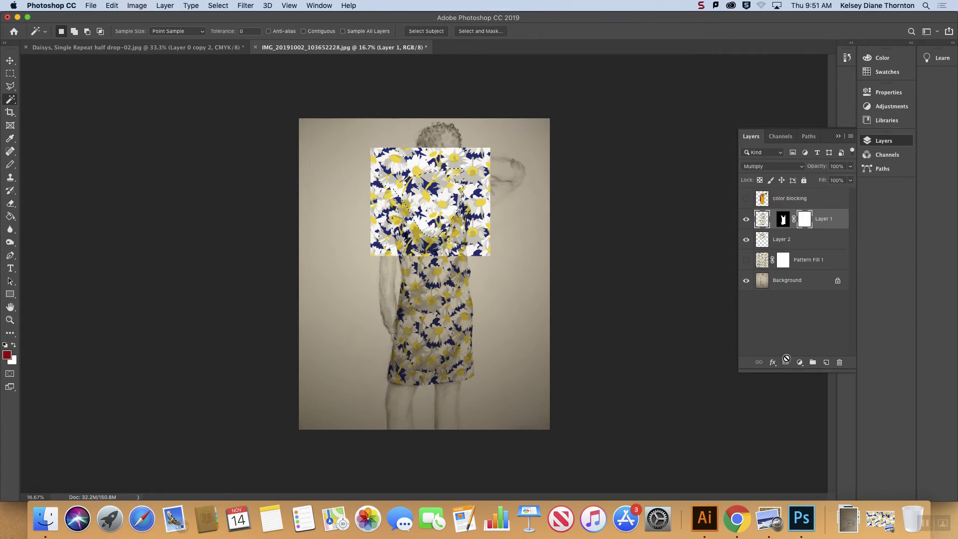
key("super+z")
Step: Mask Layer 2 to the hood selection and set its blend mode to Multiply
left_click(790, 240)
left_click(786, 362)
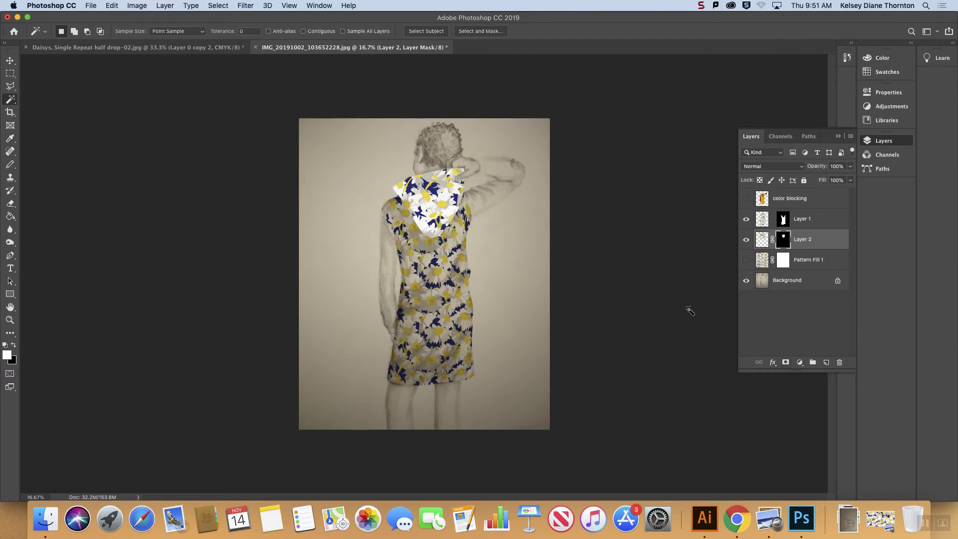
left_click(786, 168)
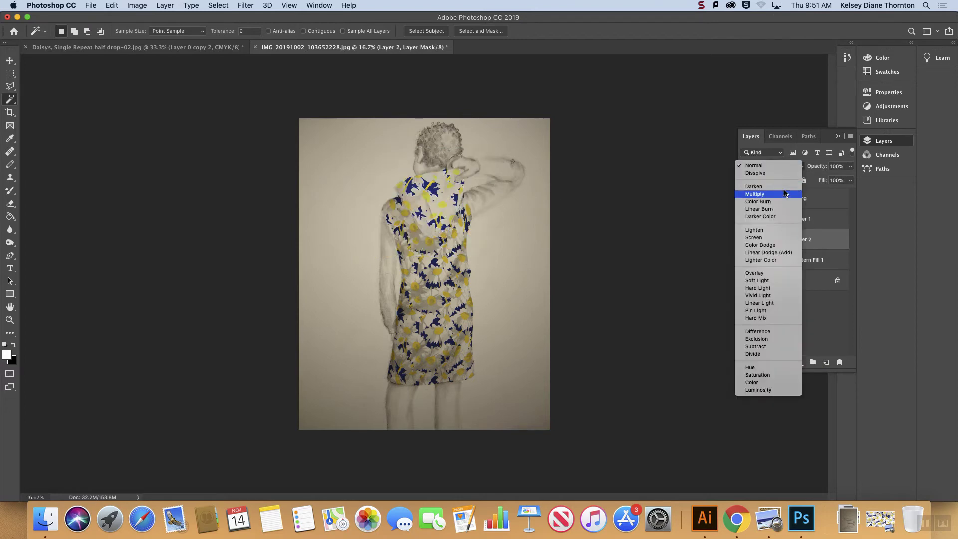
left_click(758, 193)
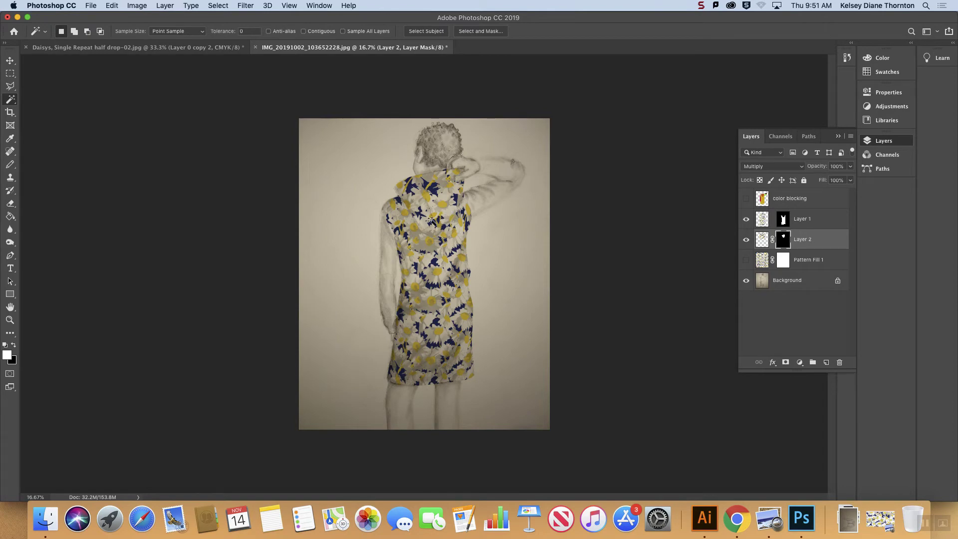
Step: Inspect the hood's pattern up close, toggle the color blocking layer and hide Layer 2 to examine the drawn folds
key("super+plus")
key("super+plus")
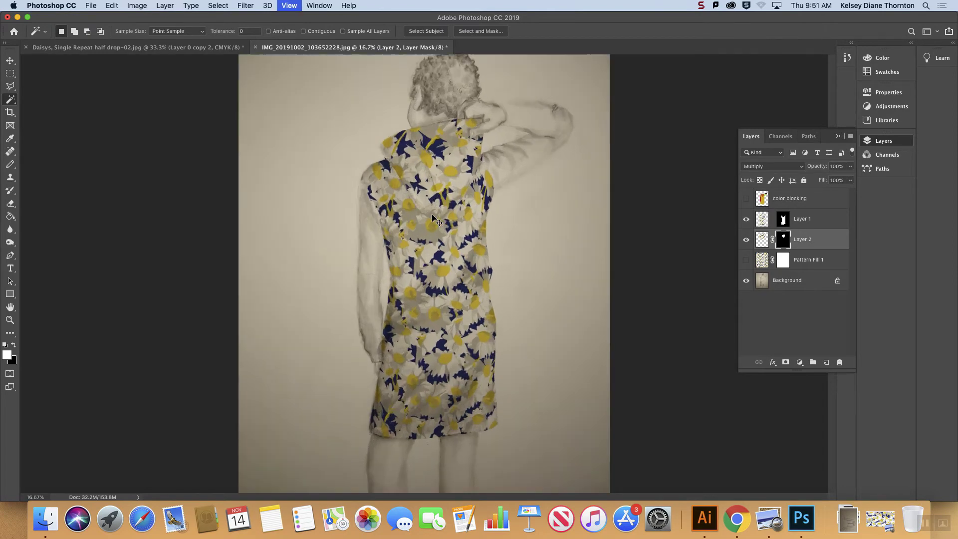
scroll(445, 172, "down", 2)
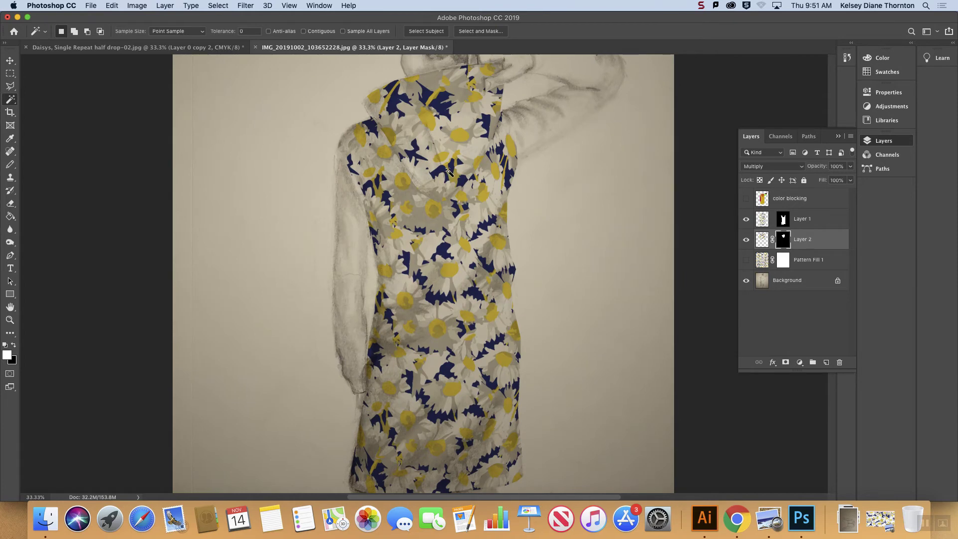
scroll(451, 170, "up", 5)
scroll(454, 167, "down", 5)
scroll(449, 172, "up", 3)
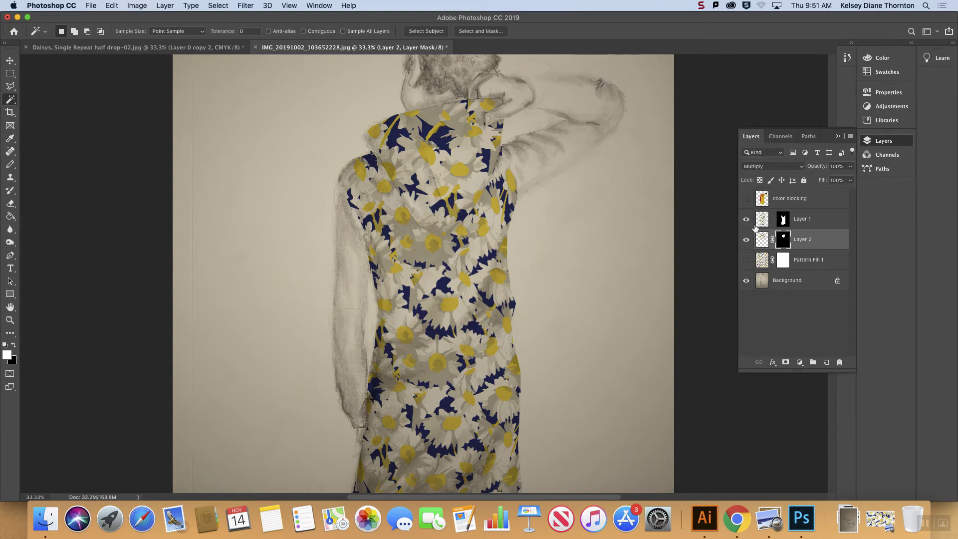
left_click(746, 198)
left_click(747, 199)
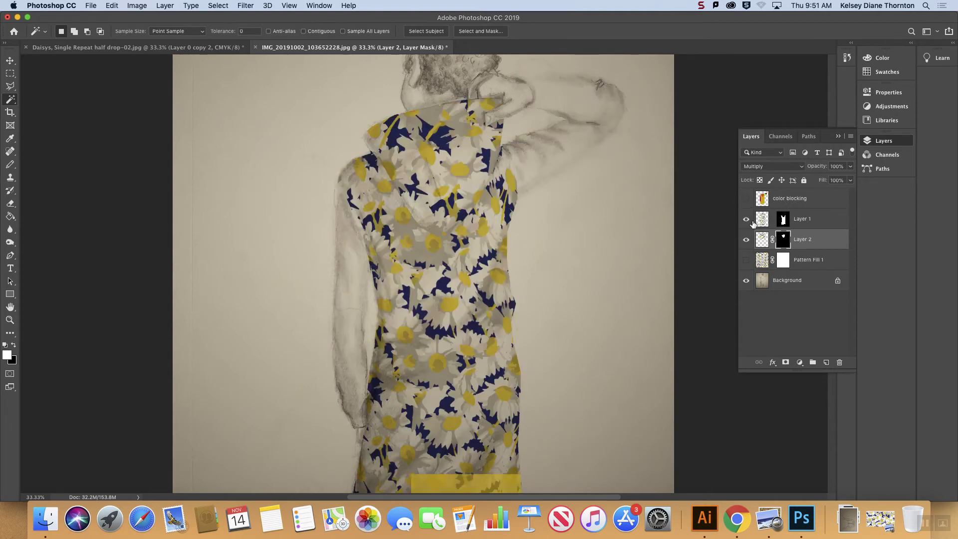
left_click(747, 239)
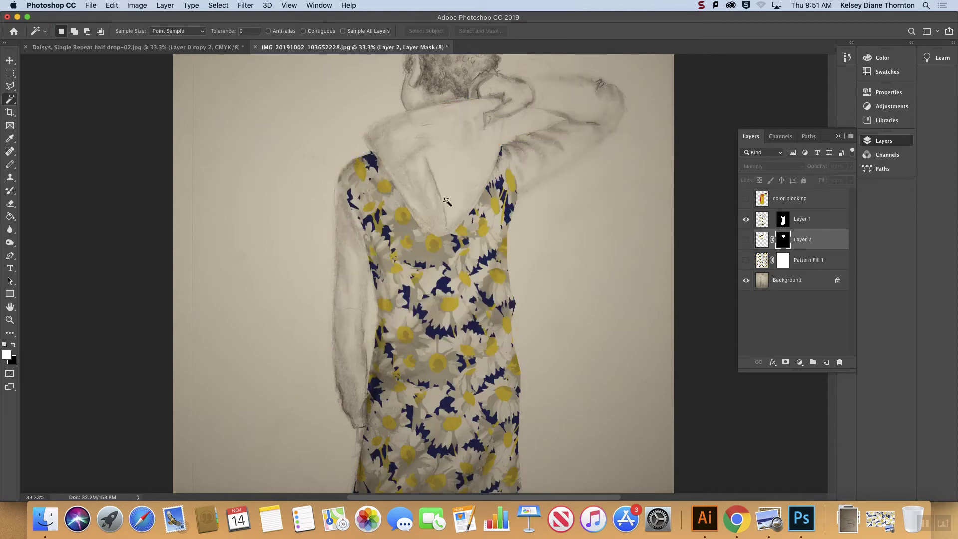
Step: Duplicate Layer 2 as "Layer 2 copy" in the same document and make the copy visible
left_click(823, 243)
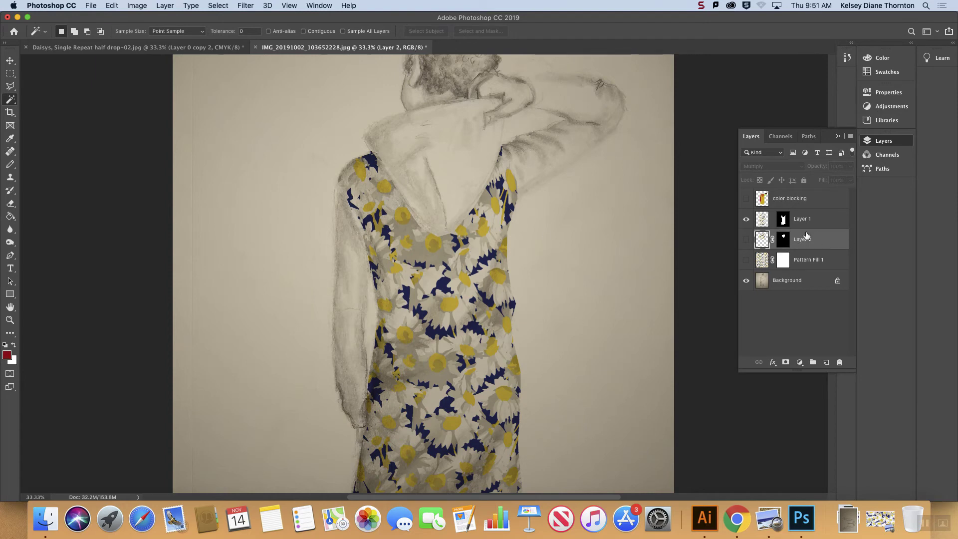
left_click(850, 136)
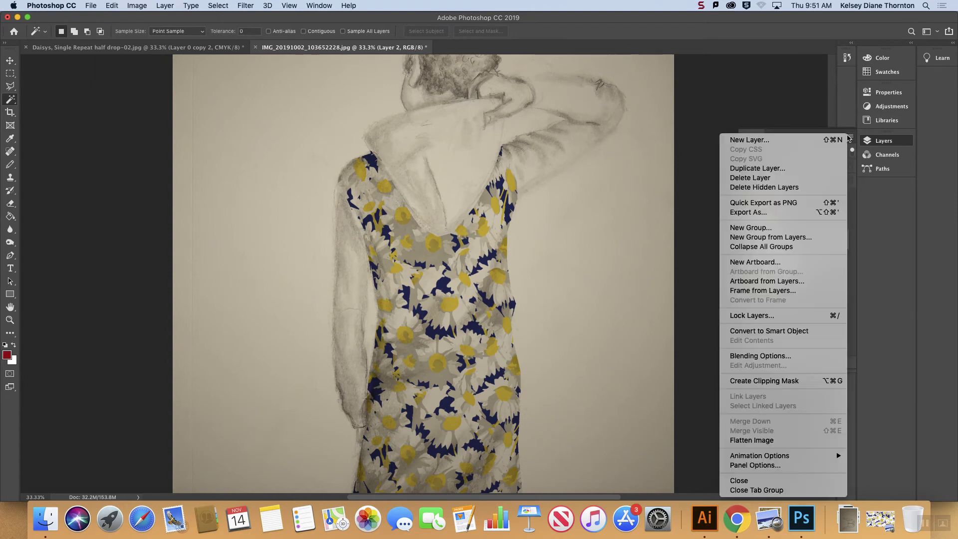
left_click(810, 172)
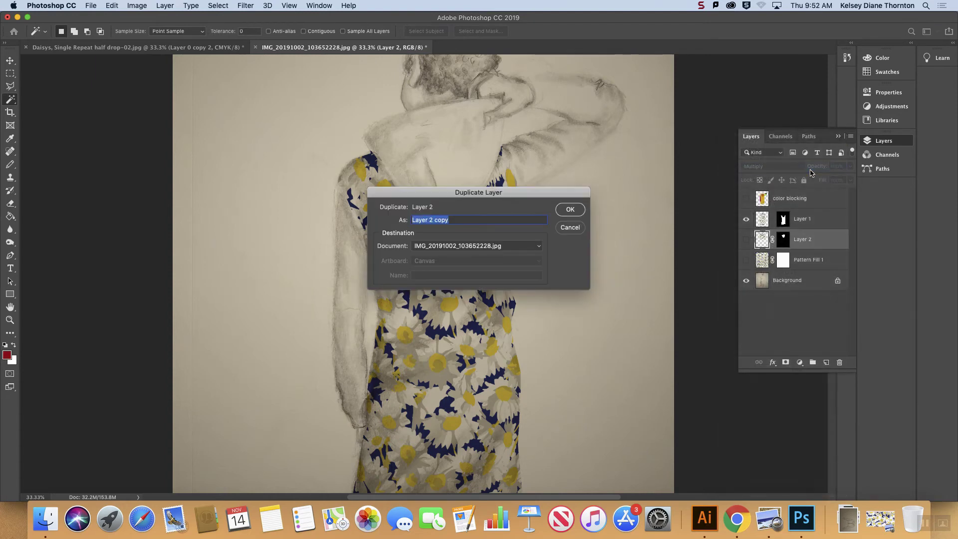
left_click(569, 210)
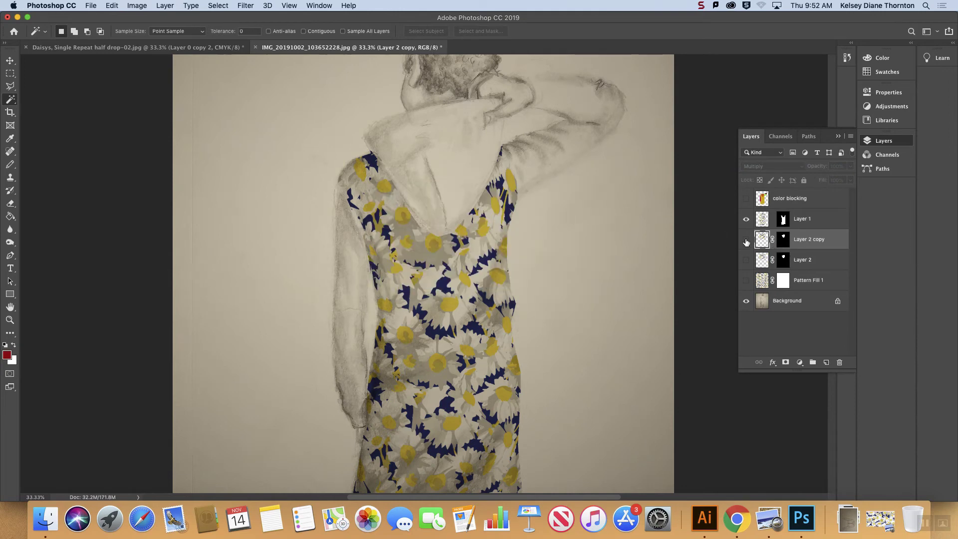
left_click(746, 239)
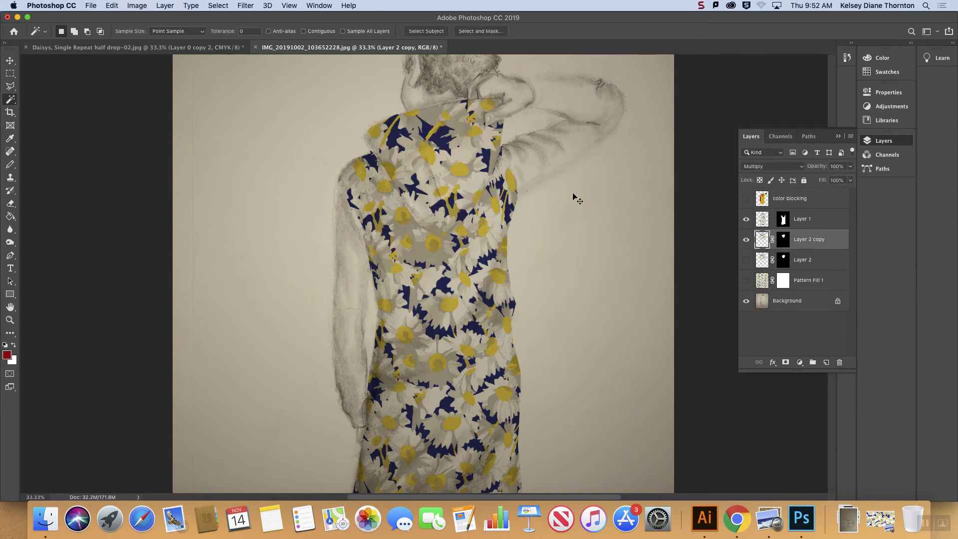
Step: Delete the layer mask from Layer 2 copy without applying it
key("super+t")
left_click(807, 242)
left_click_drag(782, 241, 841, 364)
left_click(460, 177)
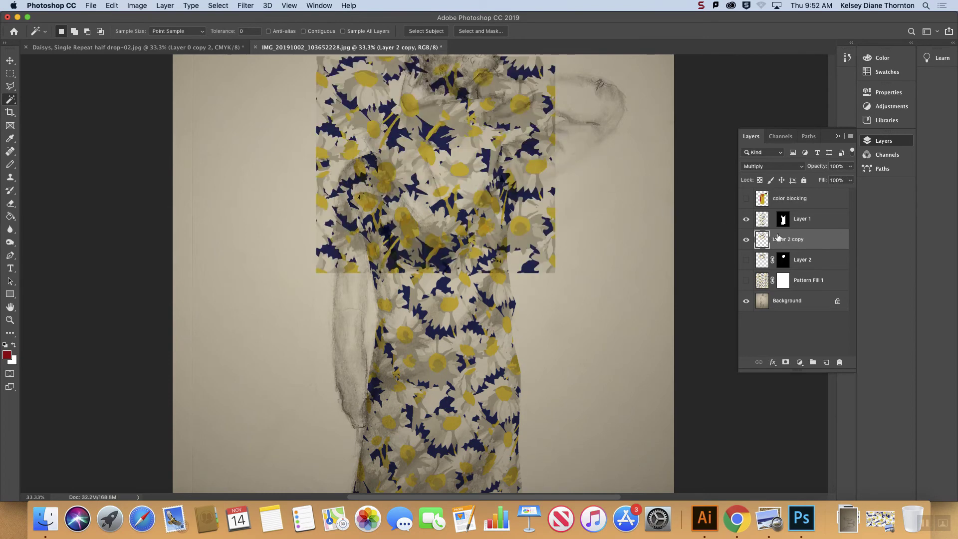
Step: Rotate the daisy pattern on Layer 2 copy about 9 degrees clockwise with Free Transform
left_click(10, 60)
key("super+t")
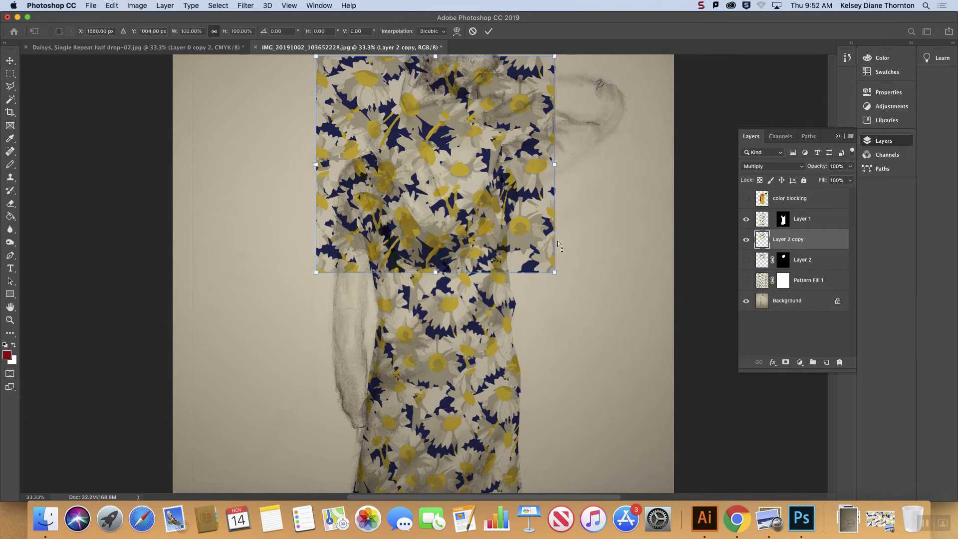
left_click_drag(567, 289, 544, 304)
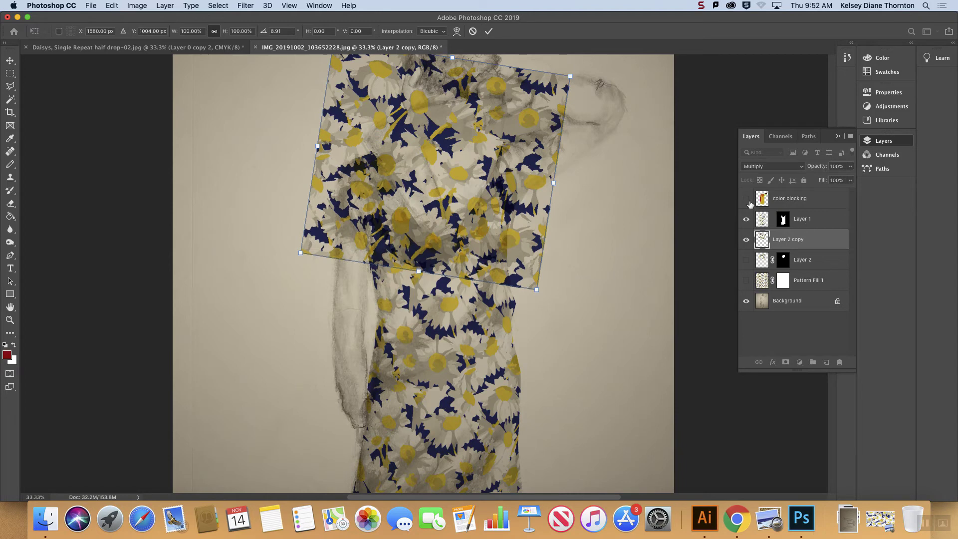
Step: Show the color blocking layer and select its orange hood shape with the Magic Wand
left_click(786, 201)
left_click(746, 198)
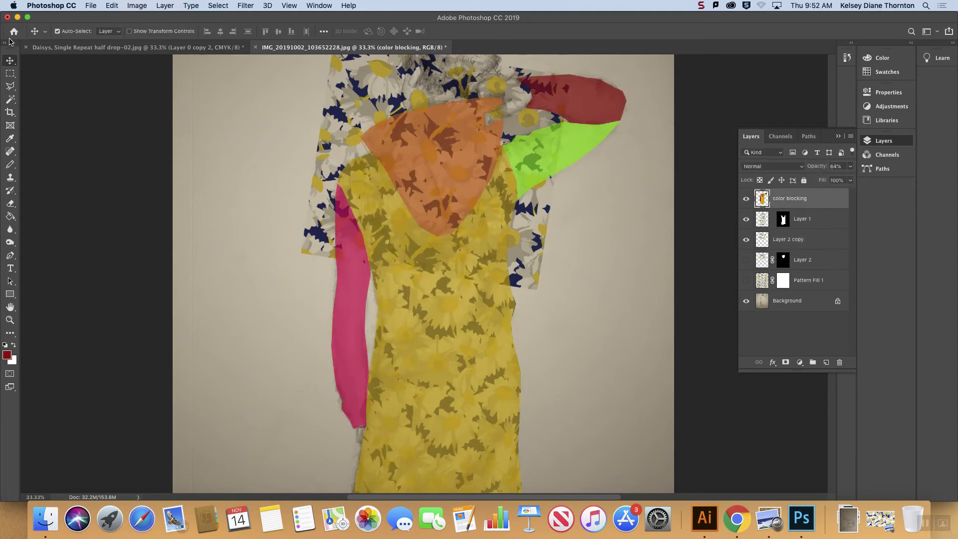
left_click(10, 87)
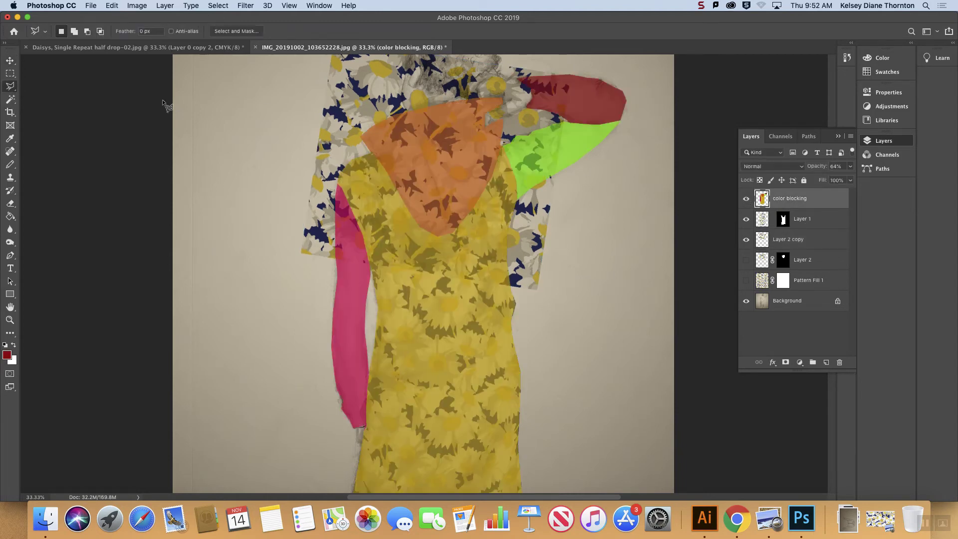
left_click(11, 100)
left_click(483, 148)
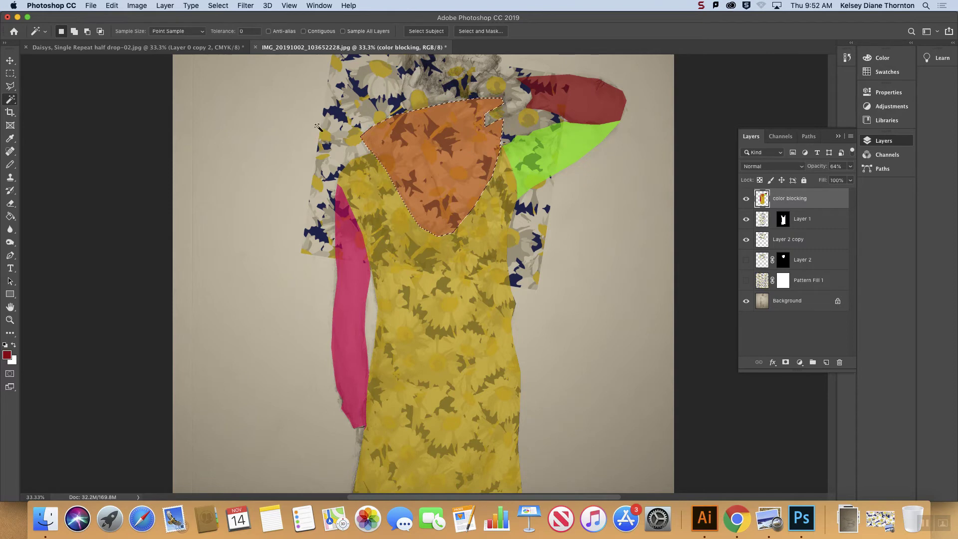
Step: Subtract the hood's left part along the drawn fold with the Polygonal Lasso and mask Layer 2 copy to the remaining selection
key("l")
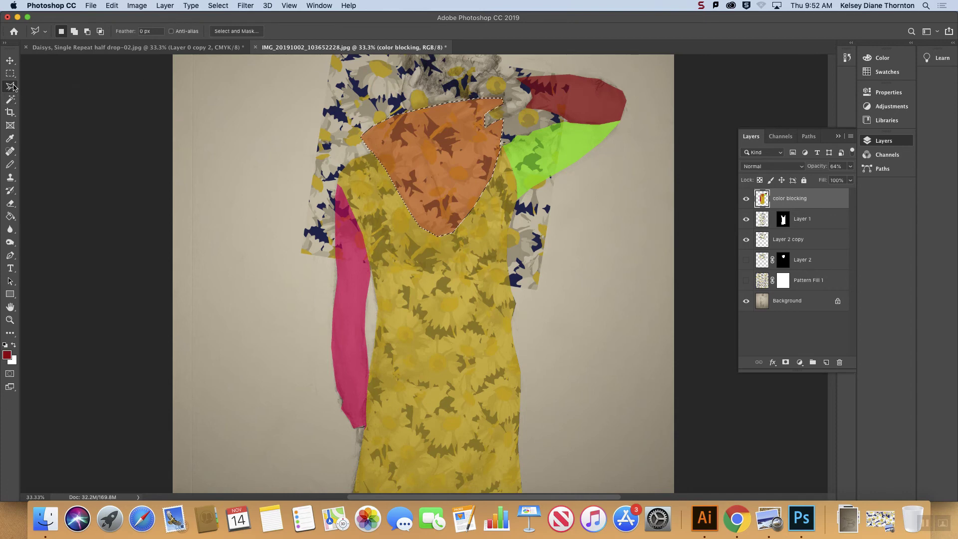
key("alt")
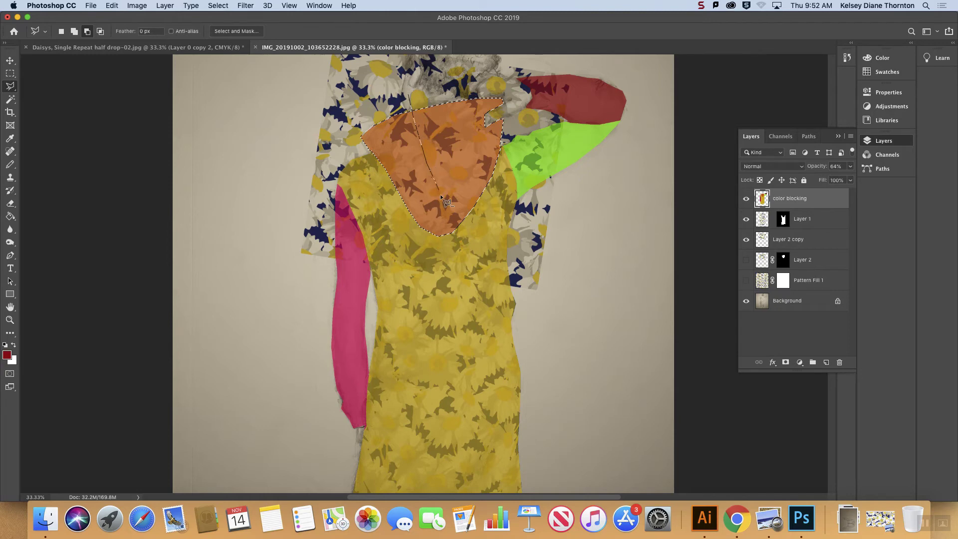
left_click(449, 242)
left_click(358, 261)
left_click(322, 87)
left_click(404, 93)
left_click(790, 240)
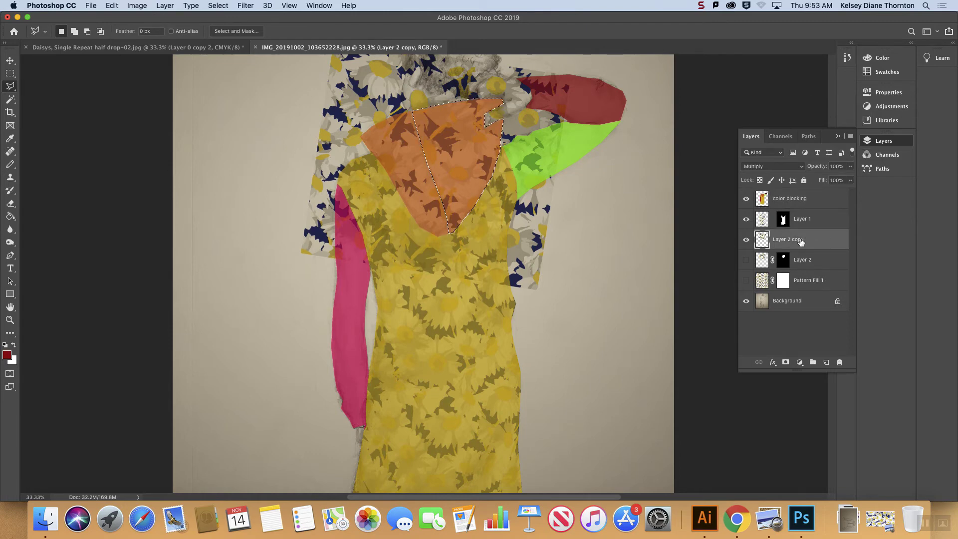
left_click(785, 362)
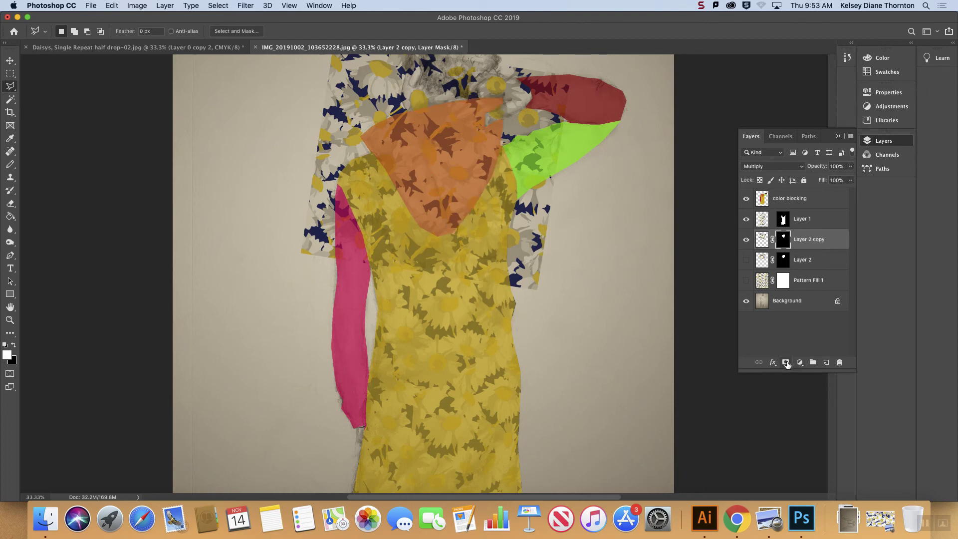
Step: Try to get the hood's left part by loading Layer 2 copy's mask as a selection and subtracting Layer 2's mask from it
left_click(819, 259)
left_click(805, 240)
right_click(783, 235)
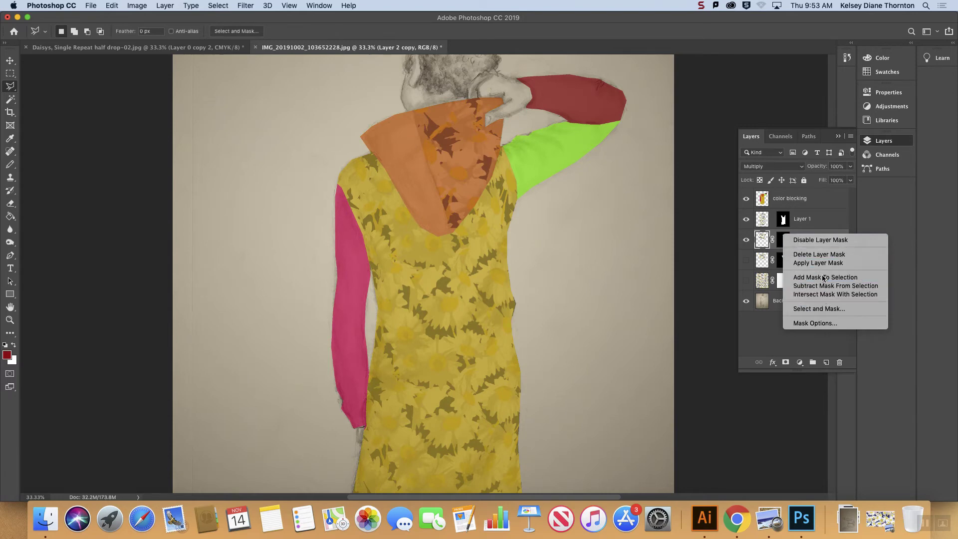
left_click(825, 277)
left_click(783, 260)
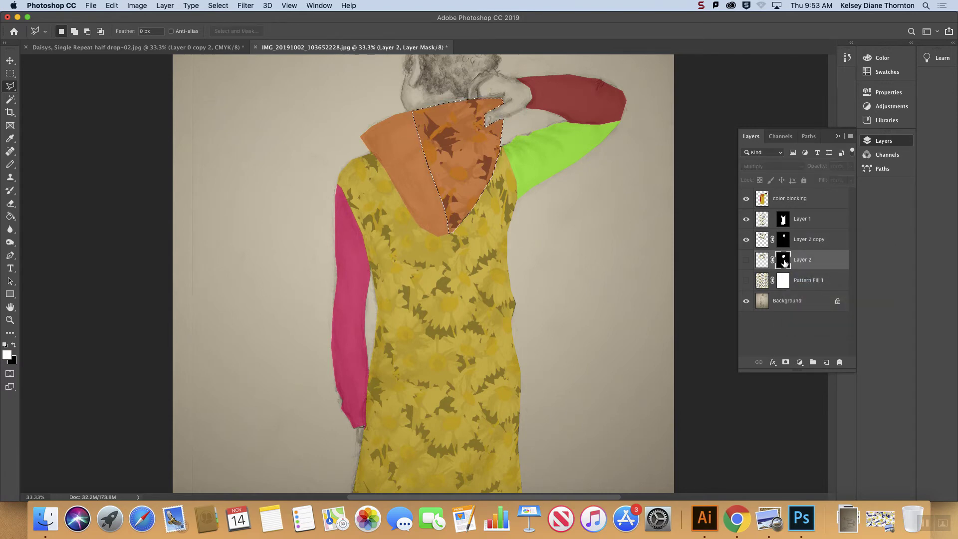
right_click(783, 261)
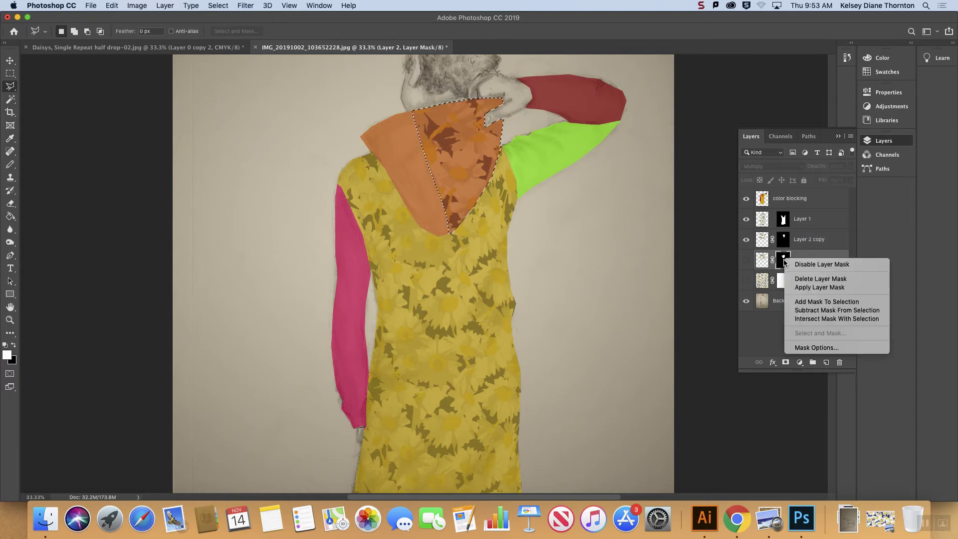
left_click(837, 310)
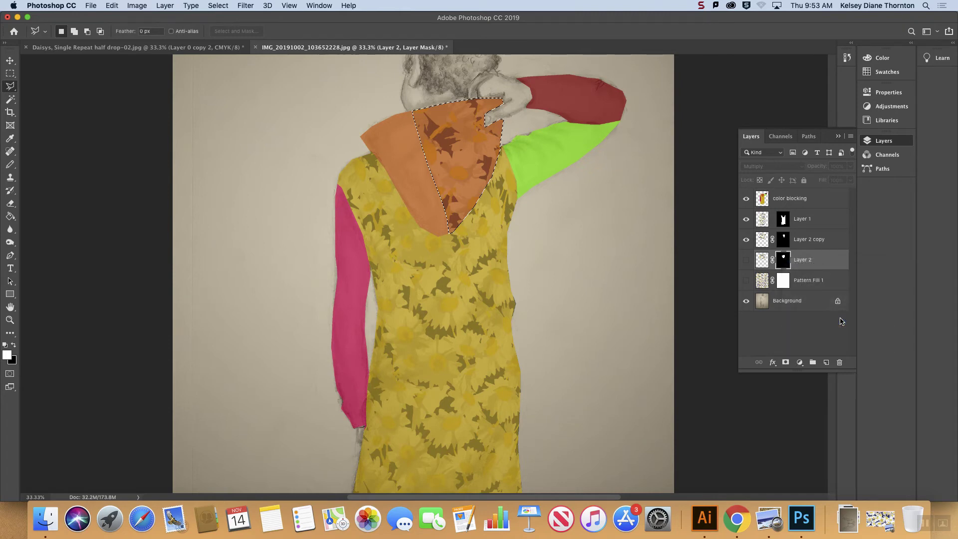
Step: Reselect the whole hood shape from the color blocking layer with the Magic Wand and make Layer 2 visible
left_click(10, 99)
left_click(426, 171)
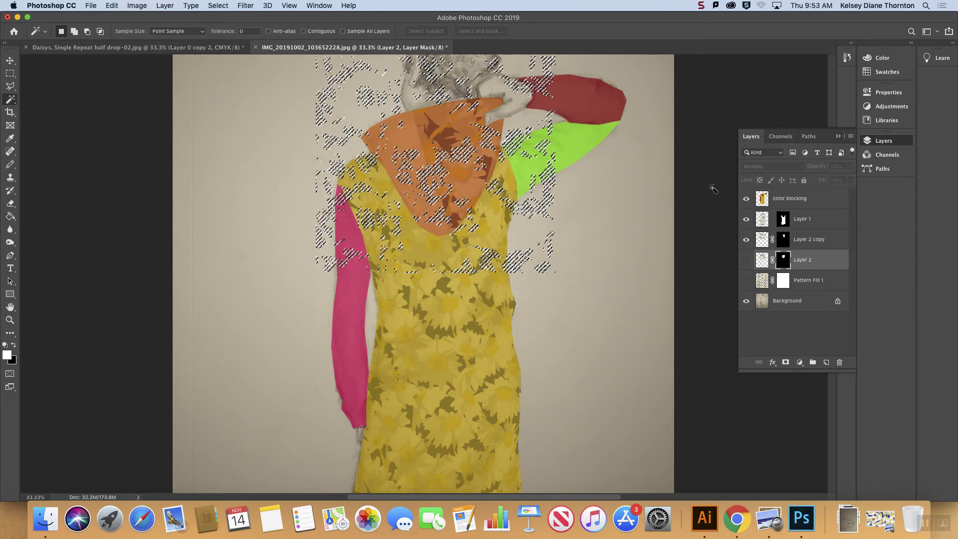
left_click(798, 198)
key("super+d")
left_click(415, 188)
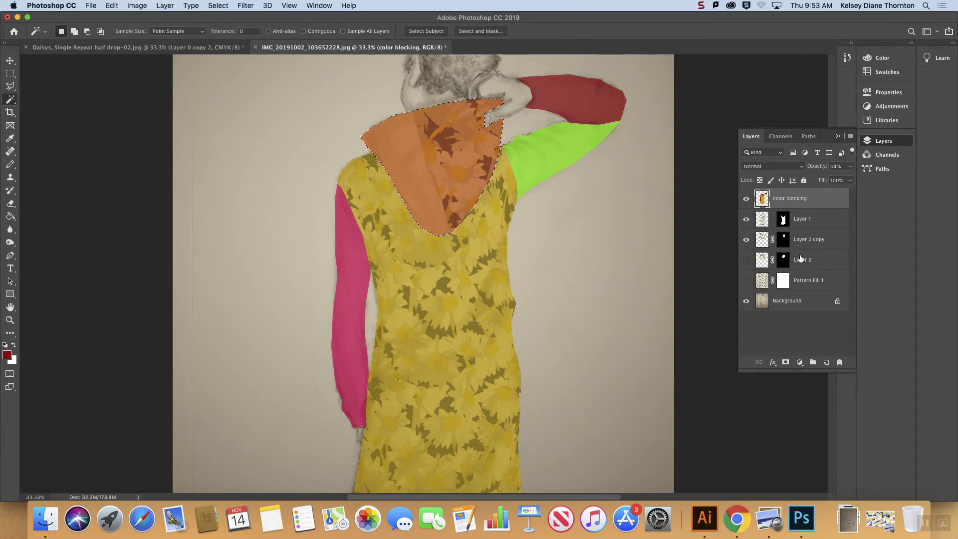
left_click(746, 260)
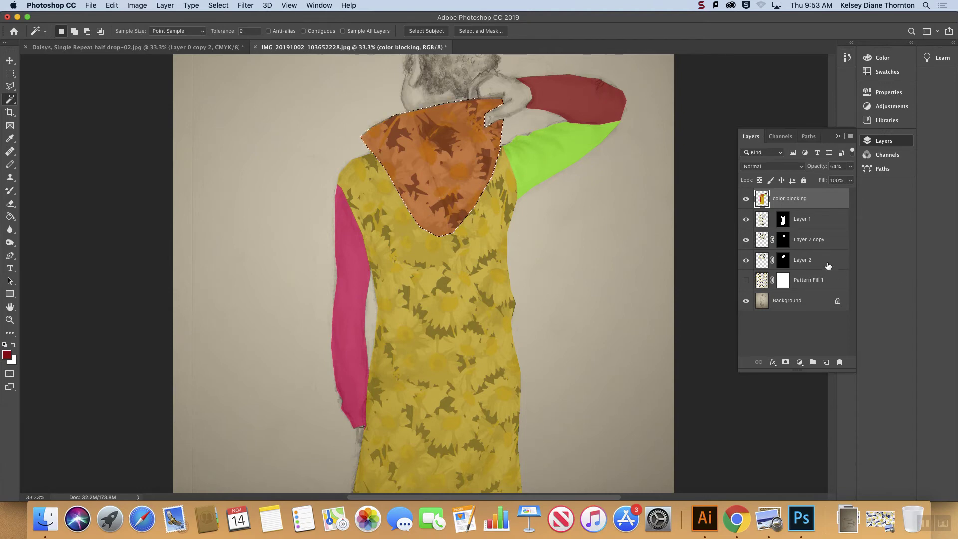
Step: Subtract Layer 2 copy's mask from the hood selection, keeping only the hood's left part selected
right_click(793, 237)
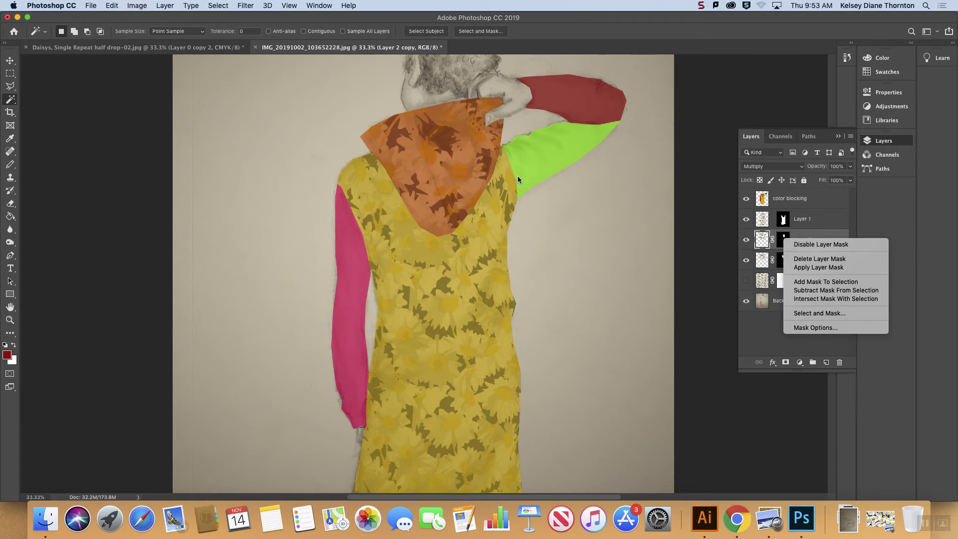
left_click(808, 200)
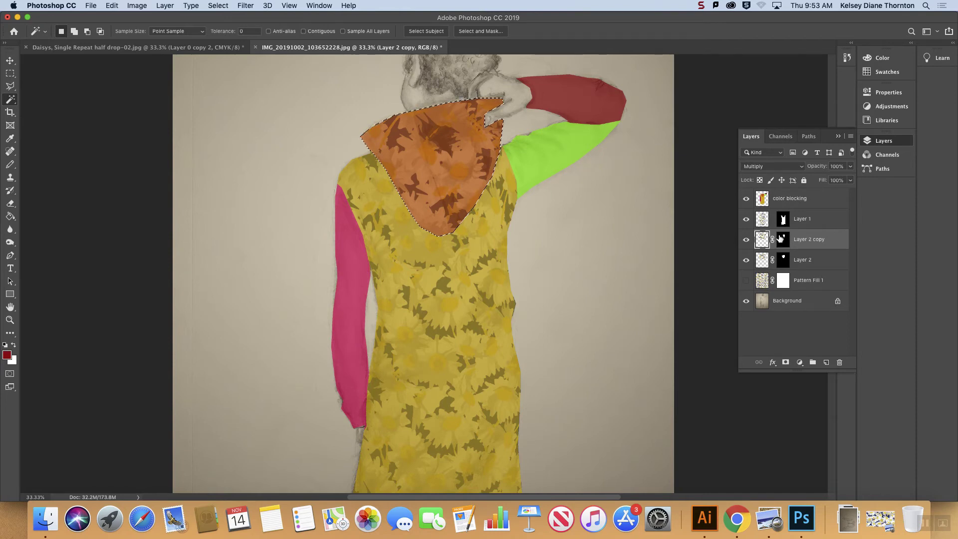
right_click(781, 239)
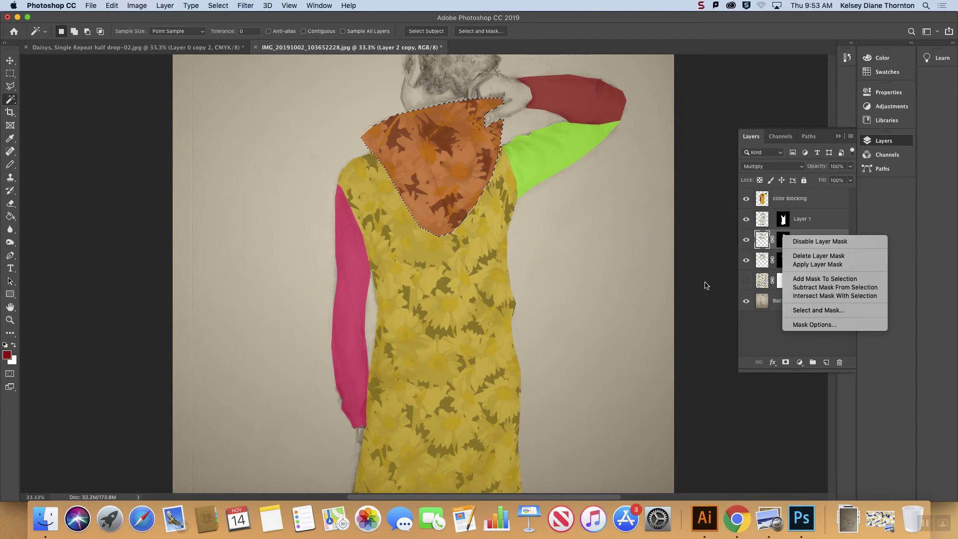
left_click(812, 288)
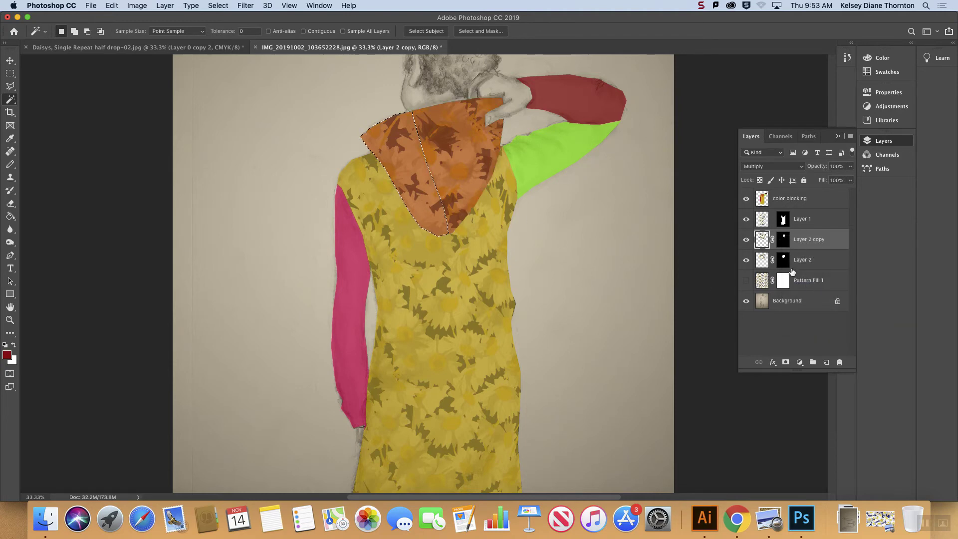
Step: Apply Layer 2's existing mask to the layer and mask Layer 2 to the selected left part of the hood
left_click_drag(791, 243, 840, 361)
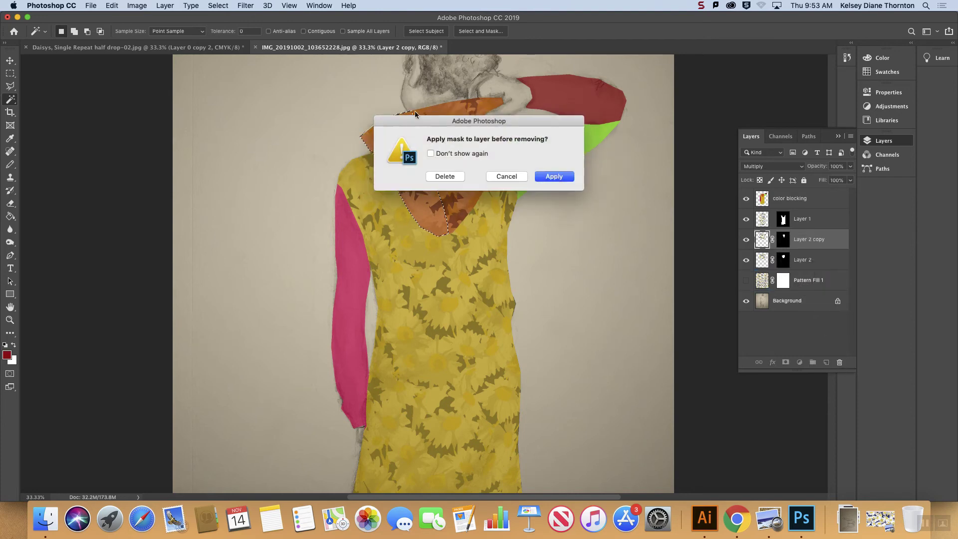
left_click(551, 177)
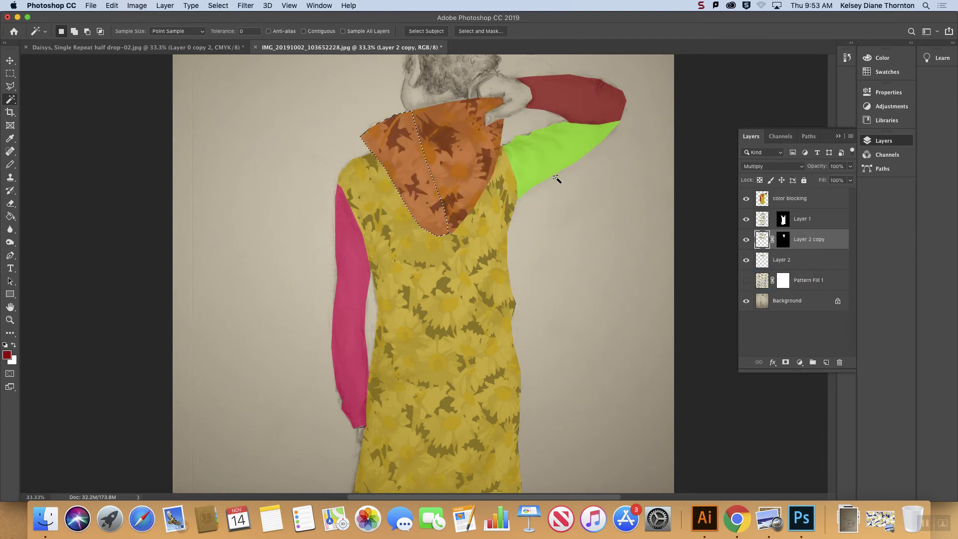
left_click(786, 262)
left_click(785, 362)
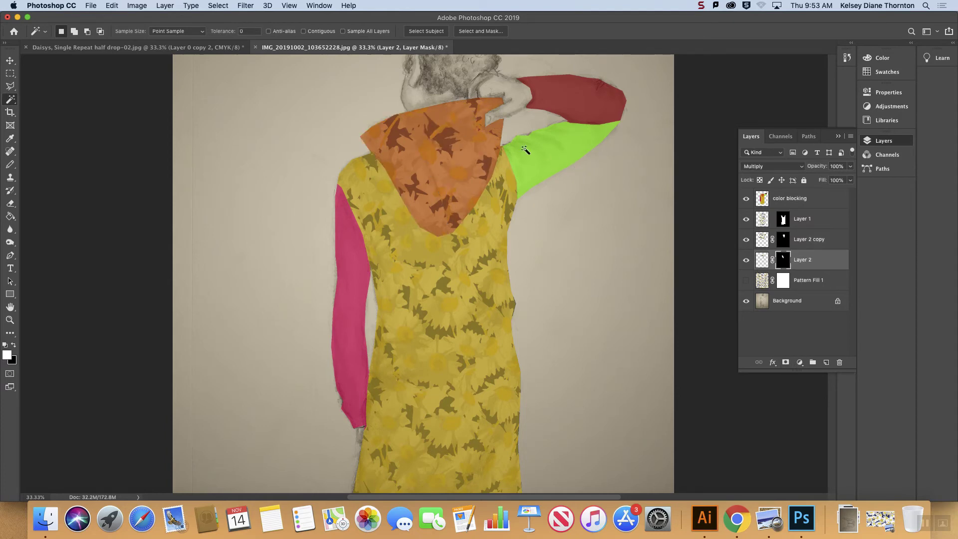
Step: Deselect all layers and hide the color blocking layer to show the whole patterned figure
left_click(10, 60)
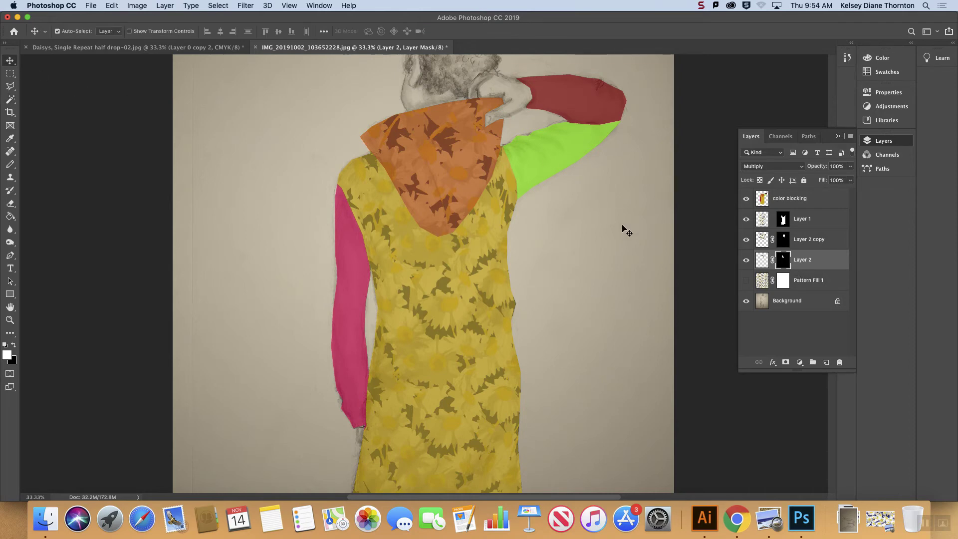
left_click(607, 223)
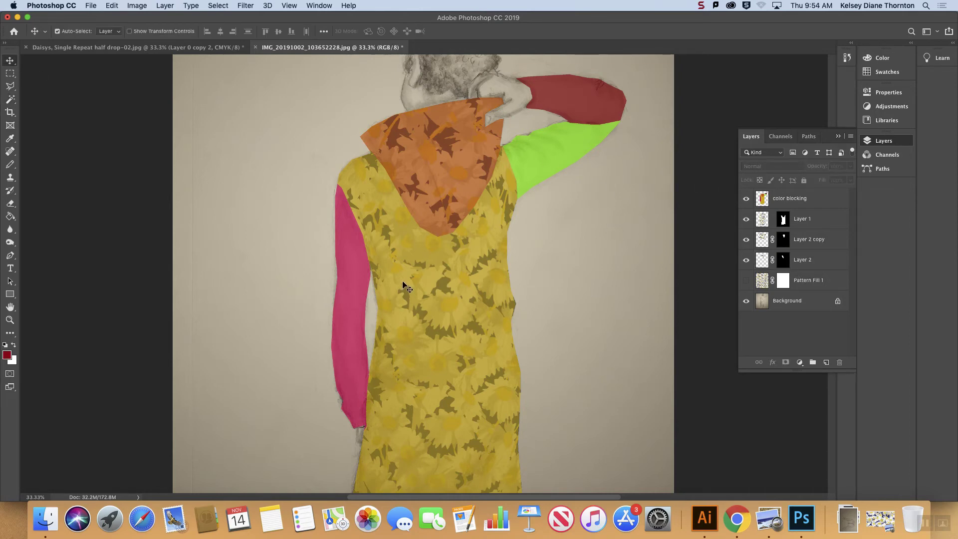
scroll(404, 286, "down", 3)
key("super+minus")
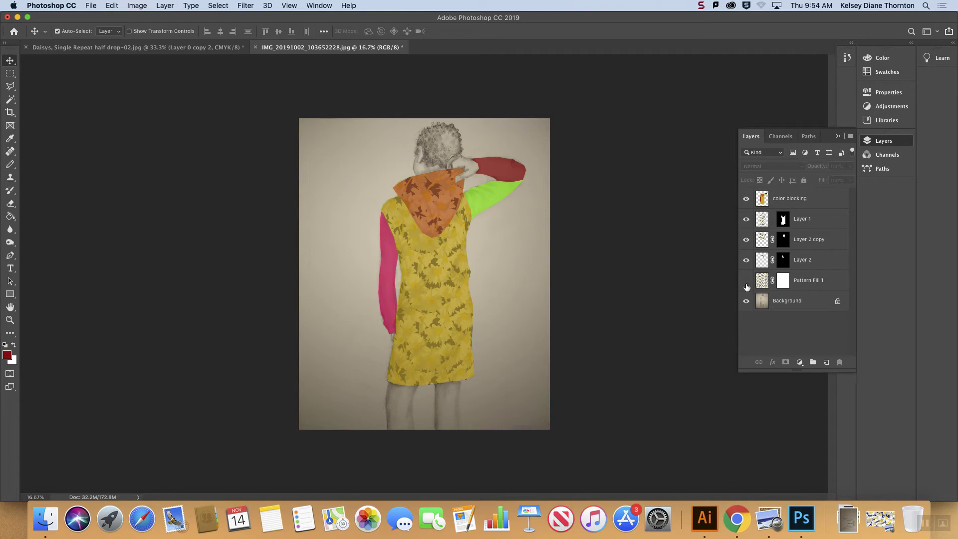
left_click(745, 198)
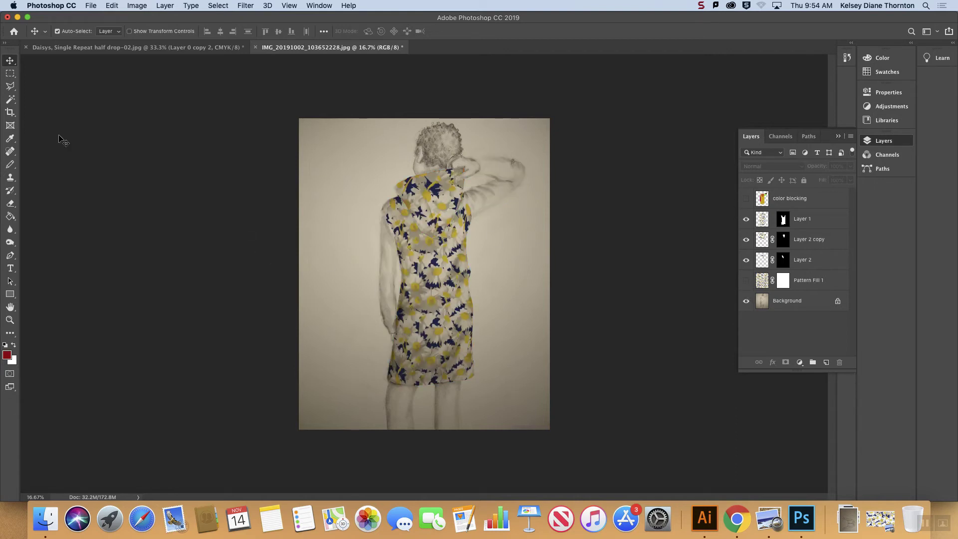
Step: Show the Pattern Fill 1 layer and select a tall rectangular strip of the pattern beside the figure
left_click(746, 281)
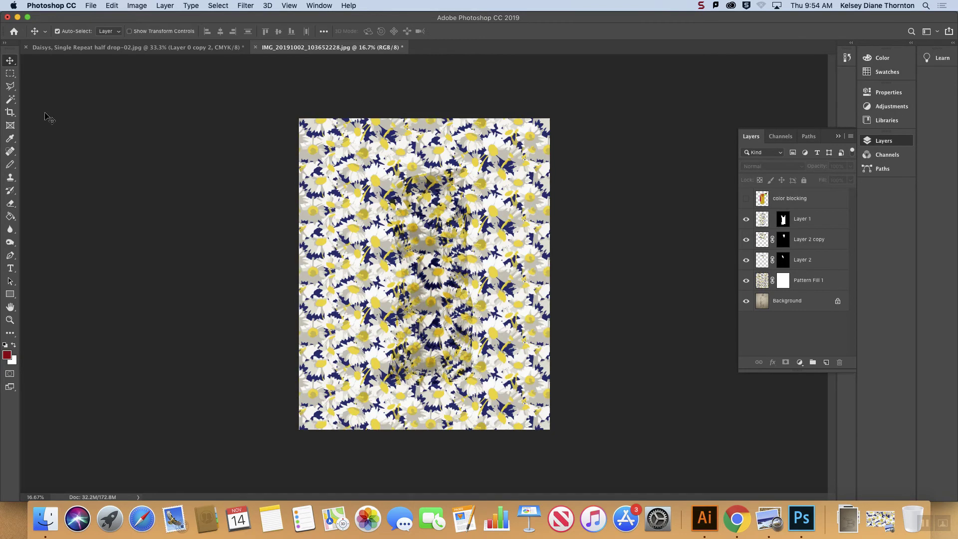
left_click(10, 74)
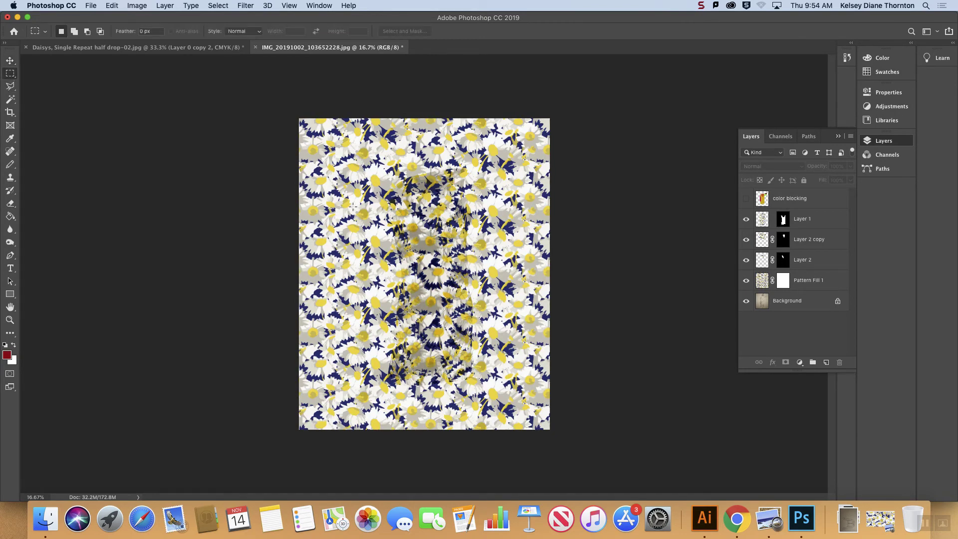
left_click_drag(318, 171, 377, 356)
key("super+d")
left_click(793, 281)
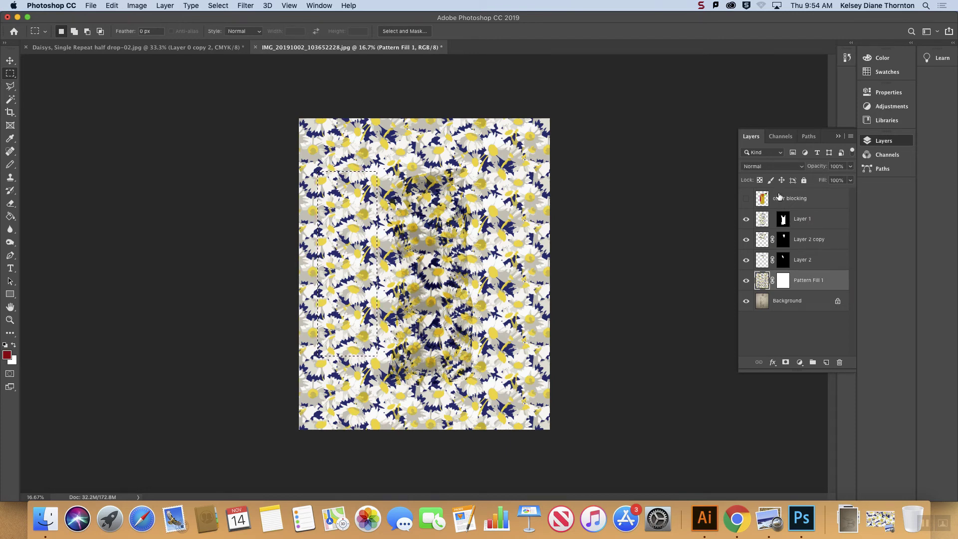
key("super+v")
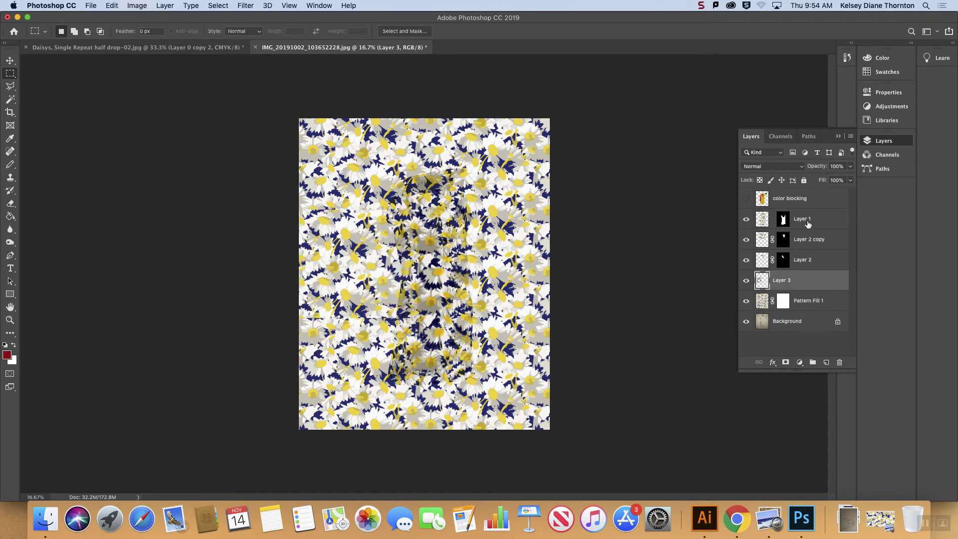
left_click(795, 197)
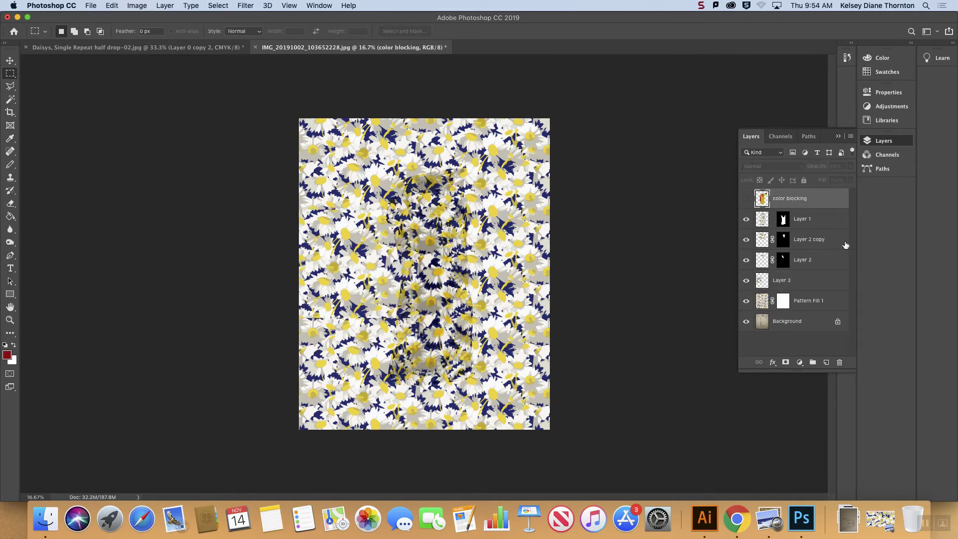
left_click(746, 301)
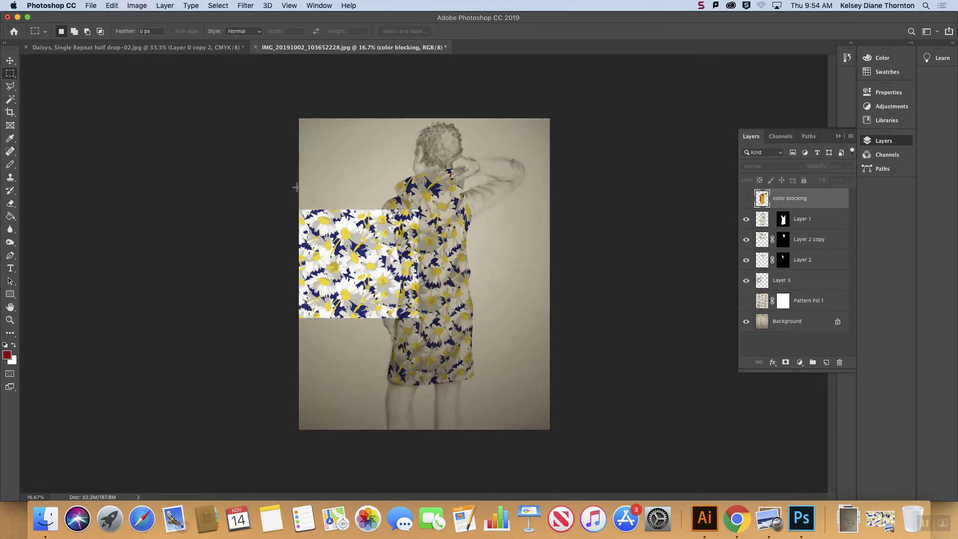
key("super+z")
key("super+z")
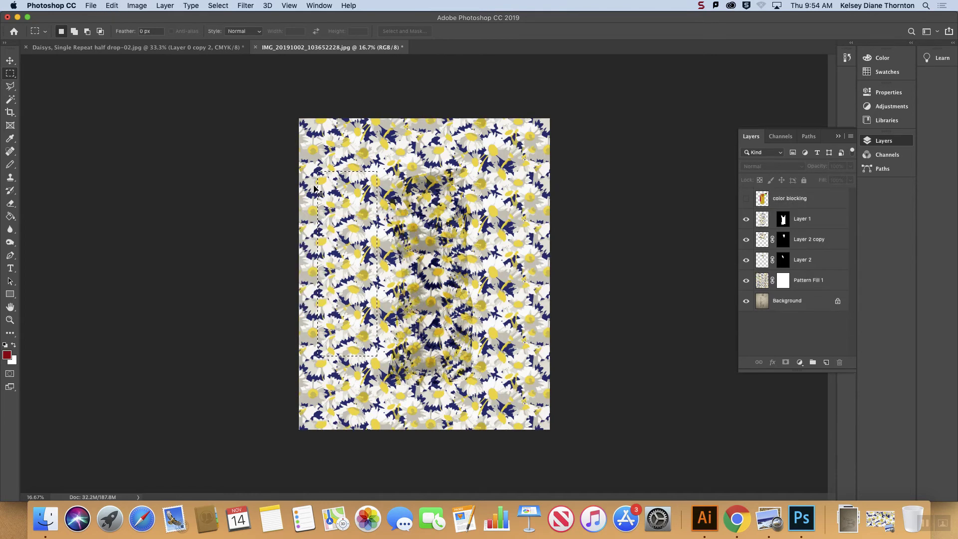
Step: Copy the selected strip from Pattern Fill 1 and paste it as a new layer
left_click(771, 282)
key("super+c")
key("super+v")
left_click(798, 202)
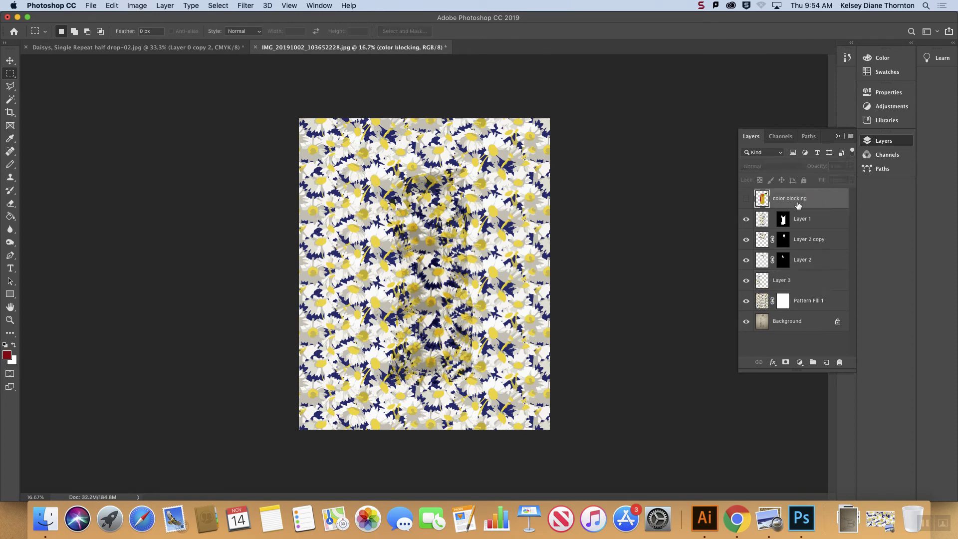
left_click(808, 282)
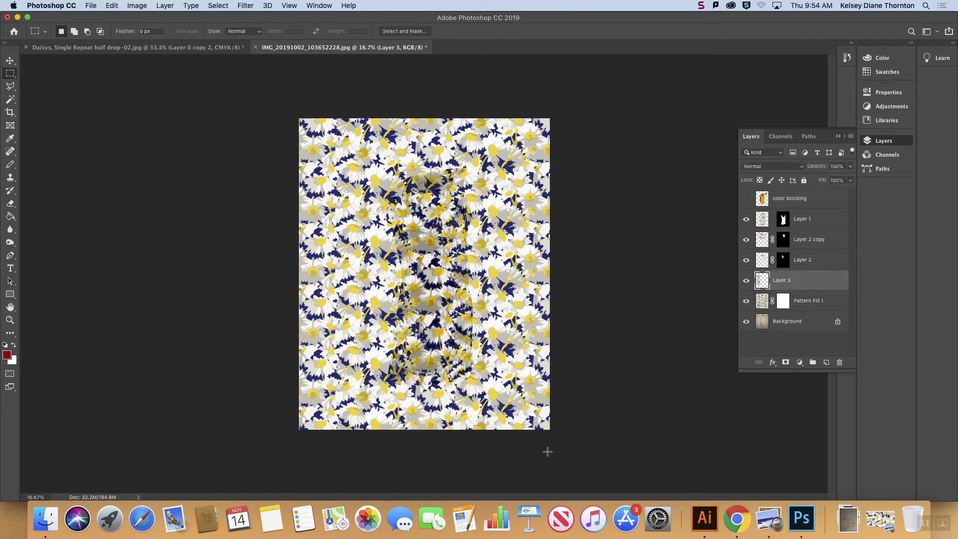
Step: Switch to Chrome and open the finished daisy jacket illustration on the designer's Instagram page for reference
left_click(737, 518)
left_click(554, 24)
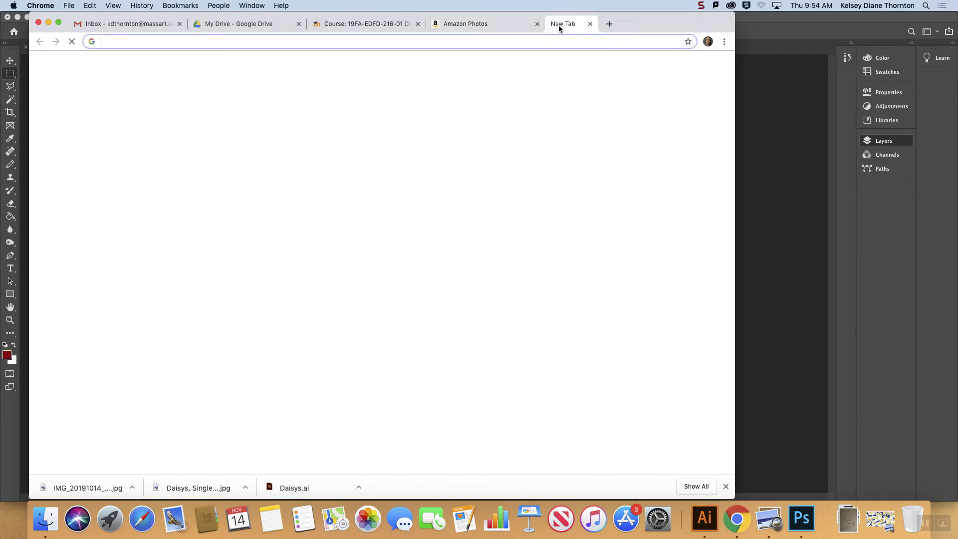
type("i")
key("Return")
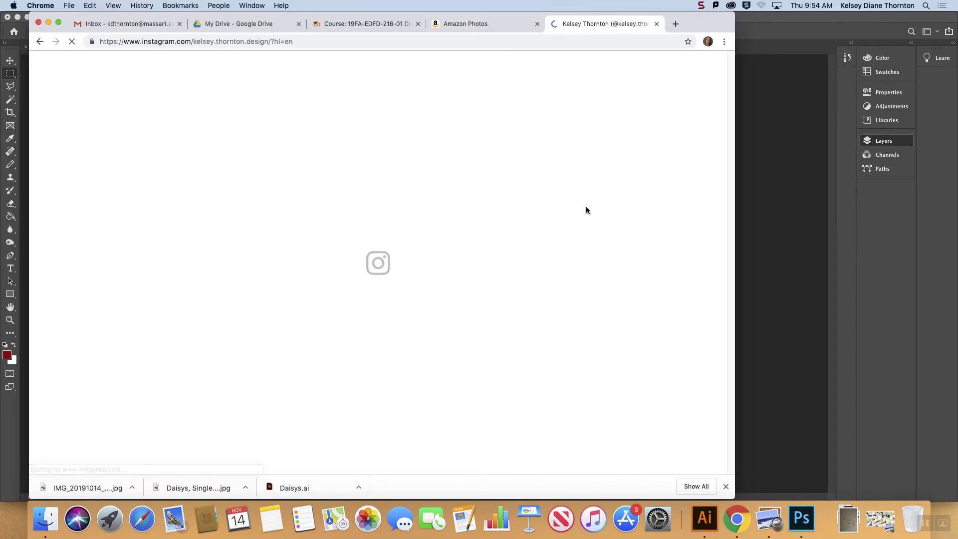
scroll(587, 209, "down", 10)
scroll(588, 214, "up", 10)
scroll(588, 208, "down", 5)
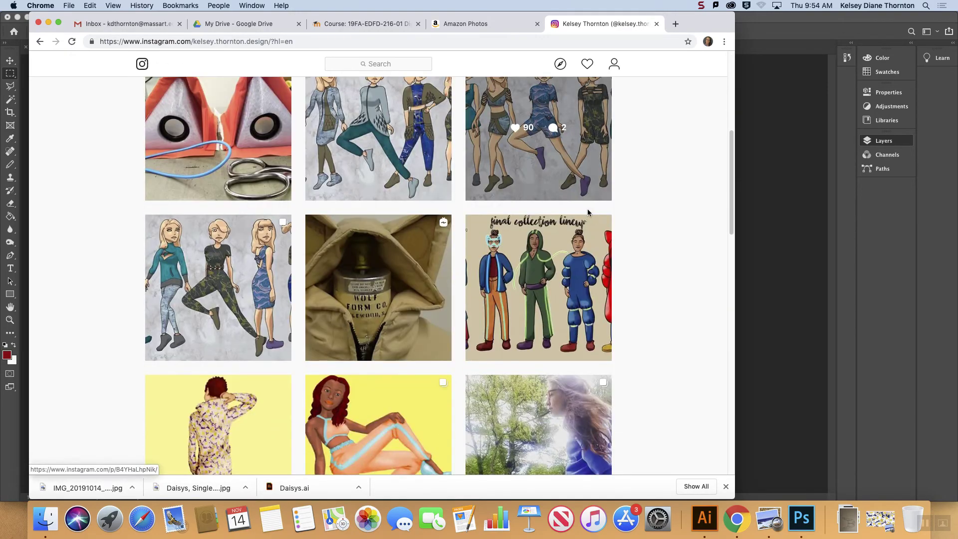
scroll(588, 210, "up", 8)
scroll(589, 211, "down", 7)
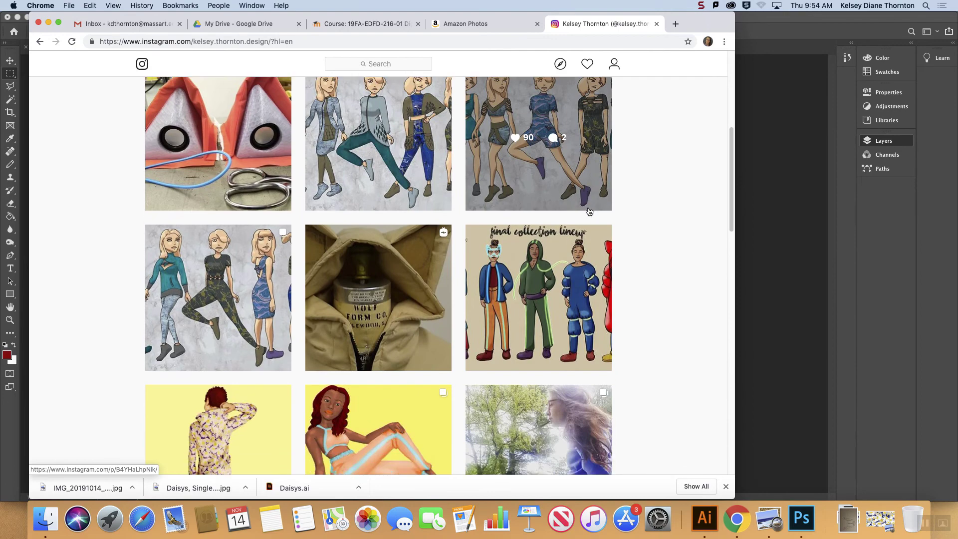
scroll(589, 211, "down", 2)
left_click(244, 381)
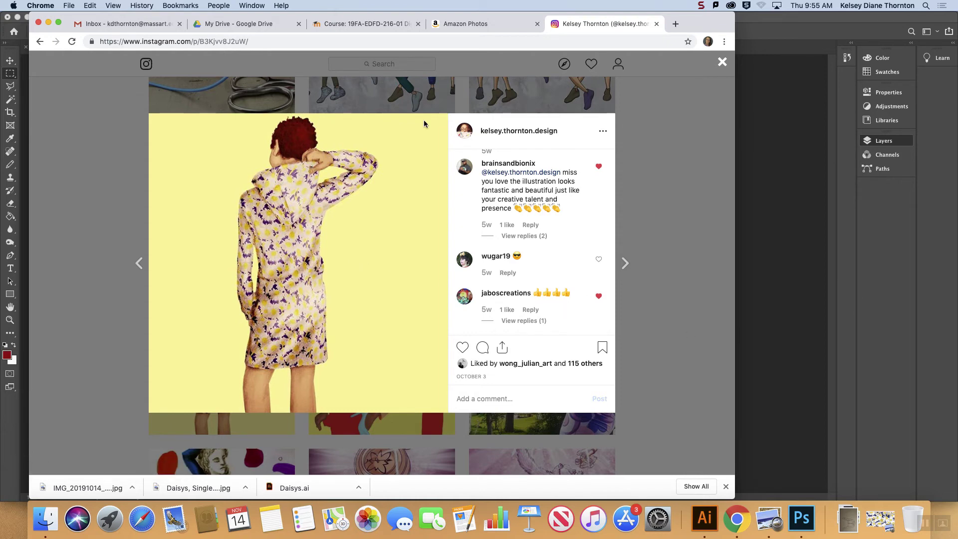
Step: Return to Photoshop, hide Pattern Fill 1 and delete the pasted pattern strip layer
left_click(780, 24)
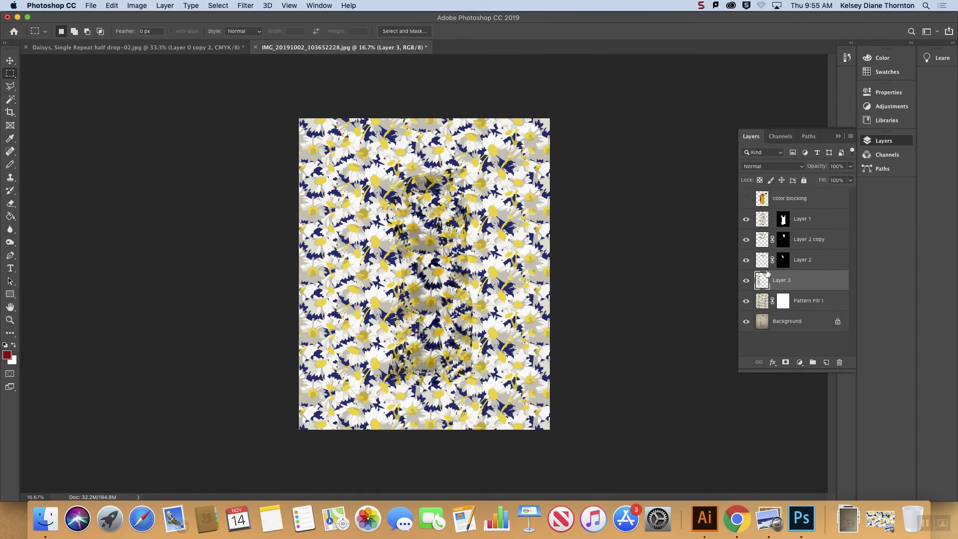
left_click(745, 302)
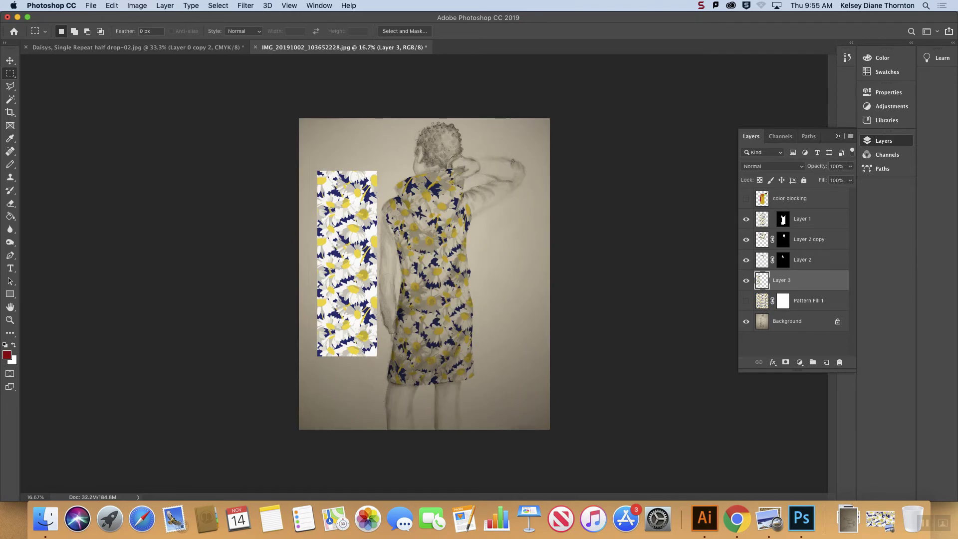
left_click(10, 60)
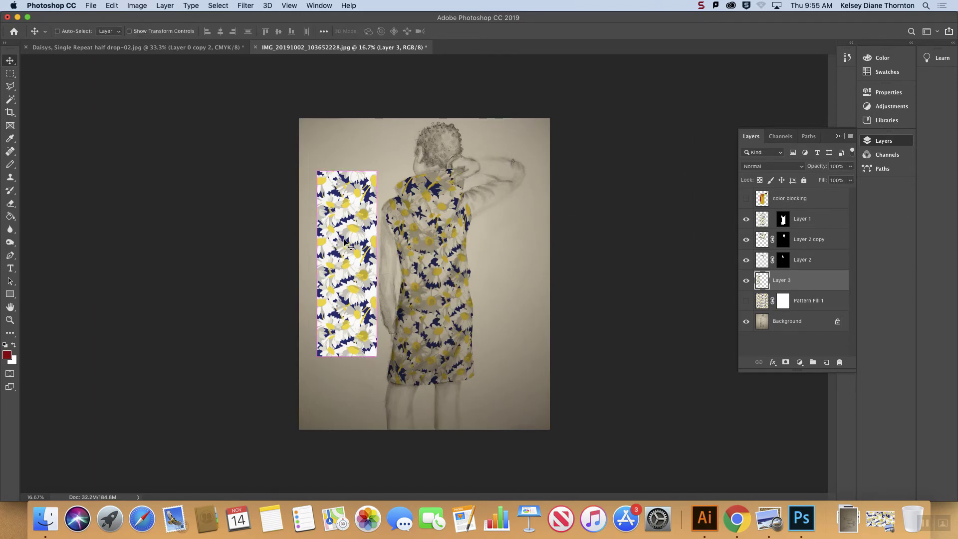
key("Delete")
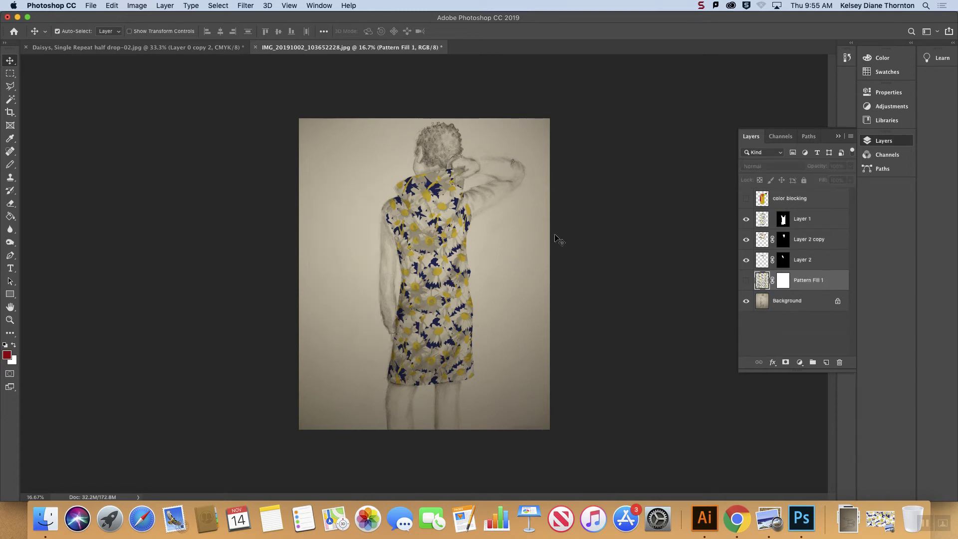
Step: Select the left sleeve from the color blocking layer with the Magic Wand and add a new layer masked to it
left_click(800, 198)
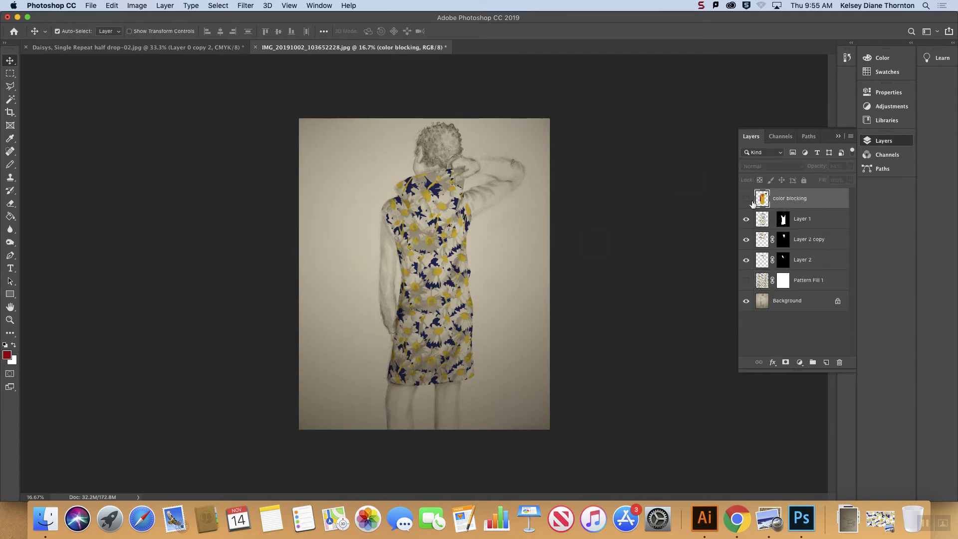
left_click(10, 99)
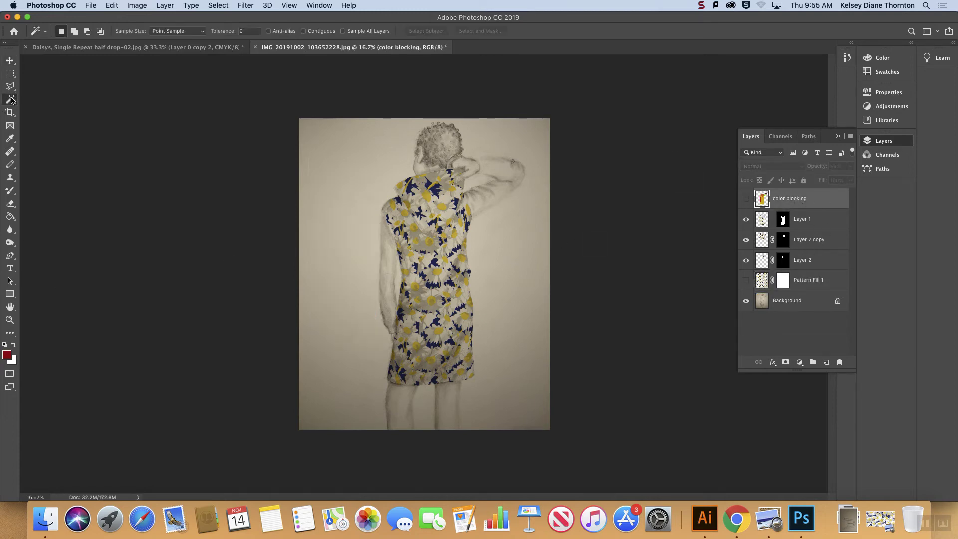
left_click(392, 282)
left_click(826, 363)
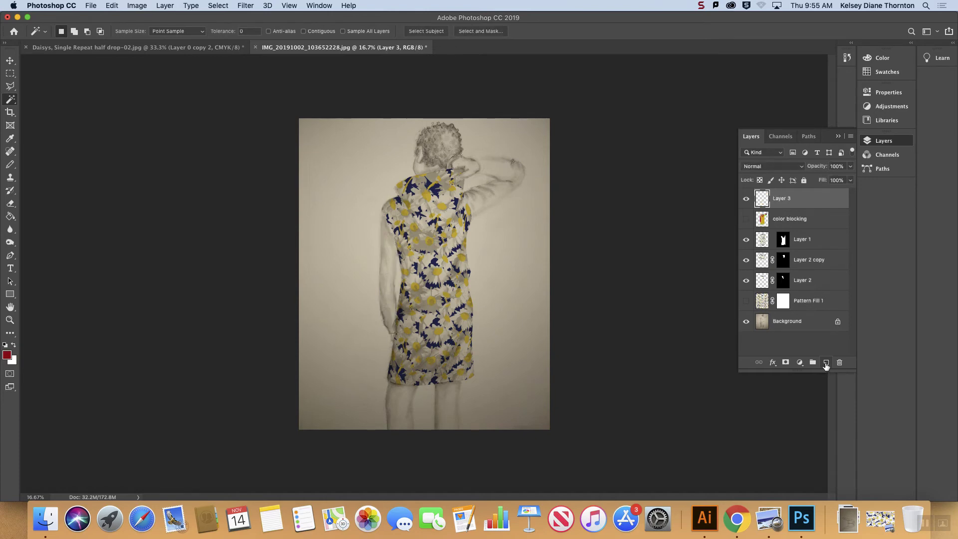
left_click(786, 363)
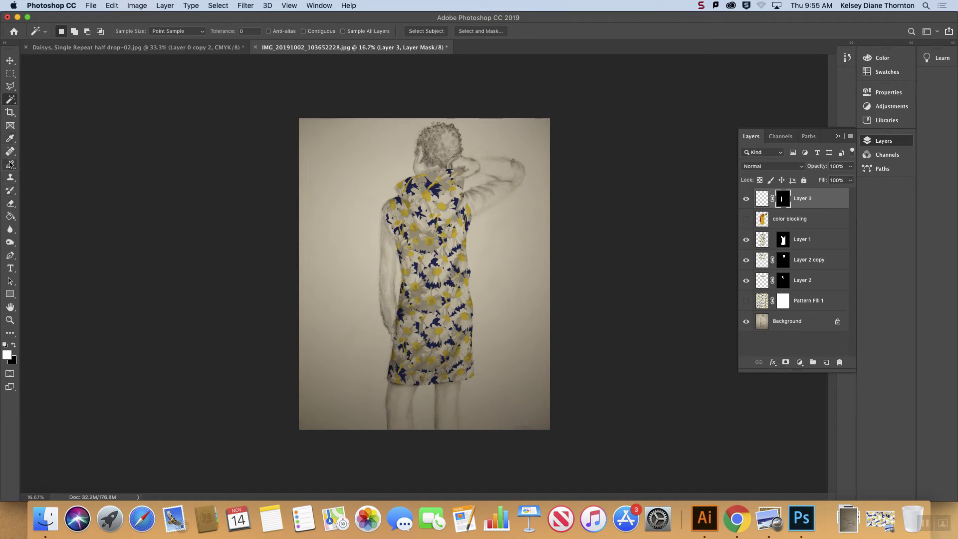
Step: Take the Brush tool and try to set the foreground color to a bright yellow
left_click(10, 165)
left_click(49, 164)
left_click(884, 59)
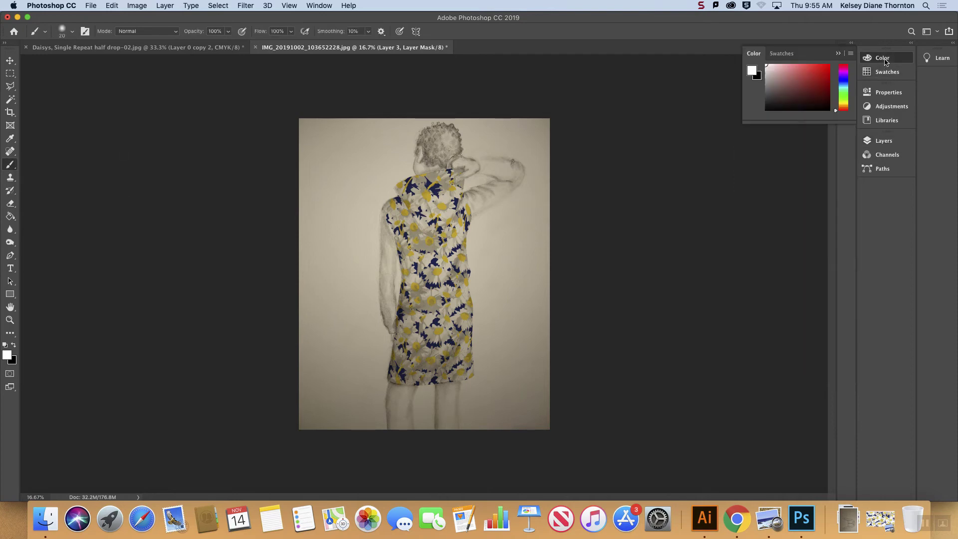
left_click(843, 103)
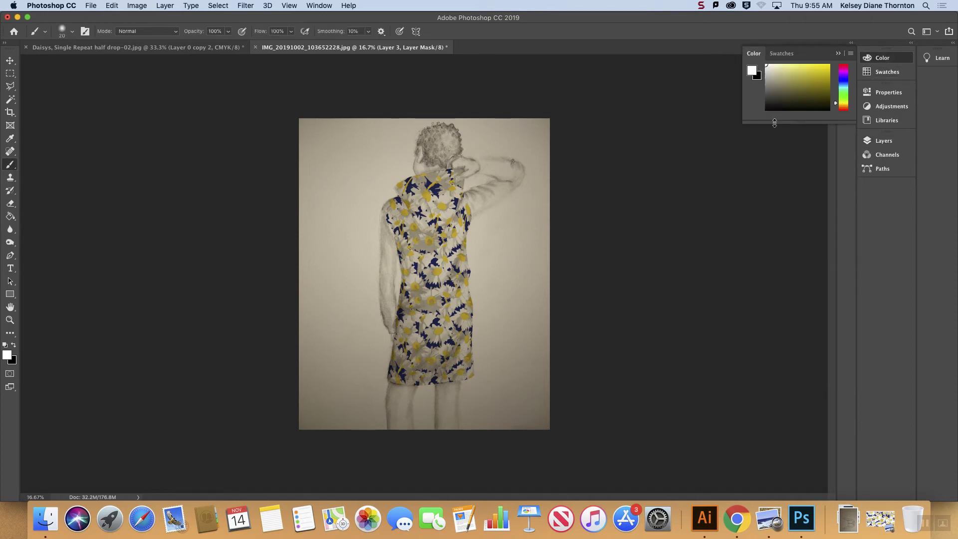
left_click(432, 299, "alt")
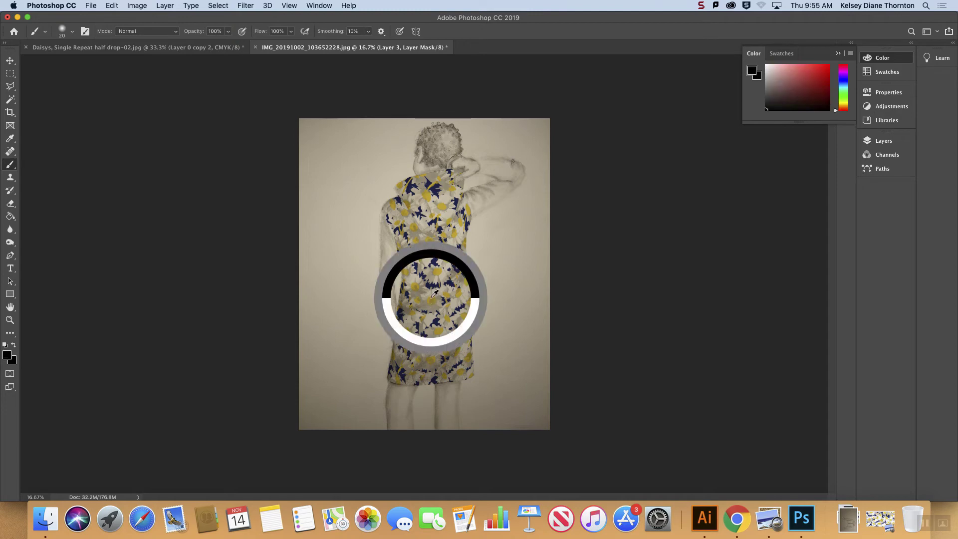
left_click(432, 298, "alt")
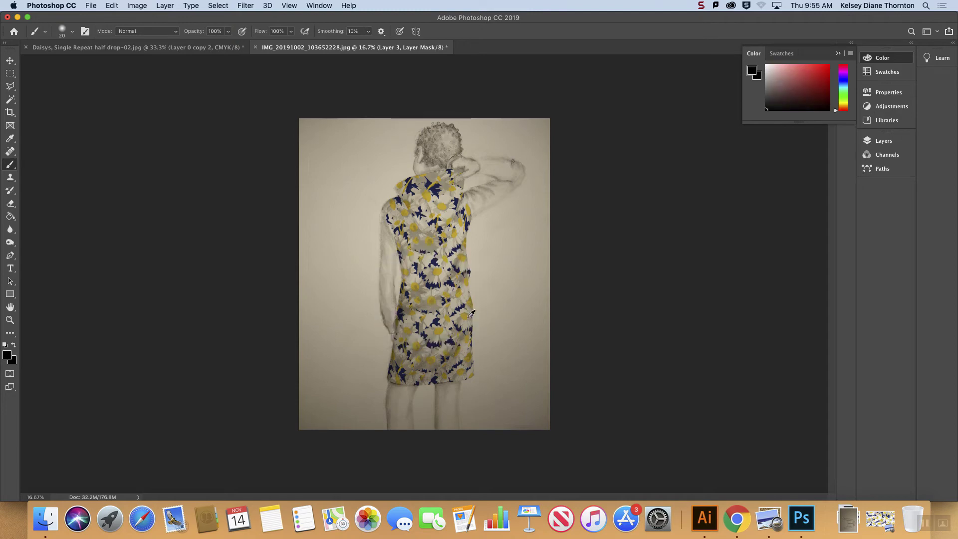
left_click(469, 313, "alt")
left_click(843, 102)
left_click_drag(825, 70, 827, 66)
left_click(221, 8)
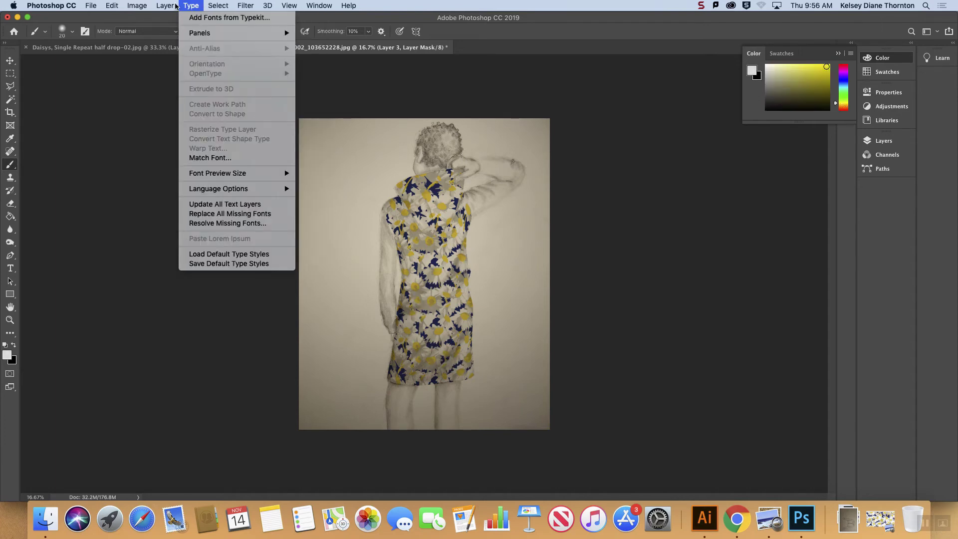
left_click(218, 6)
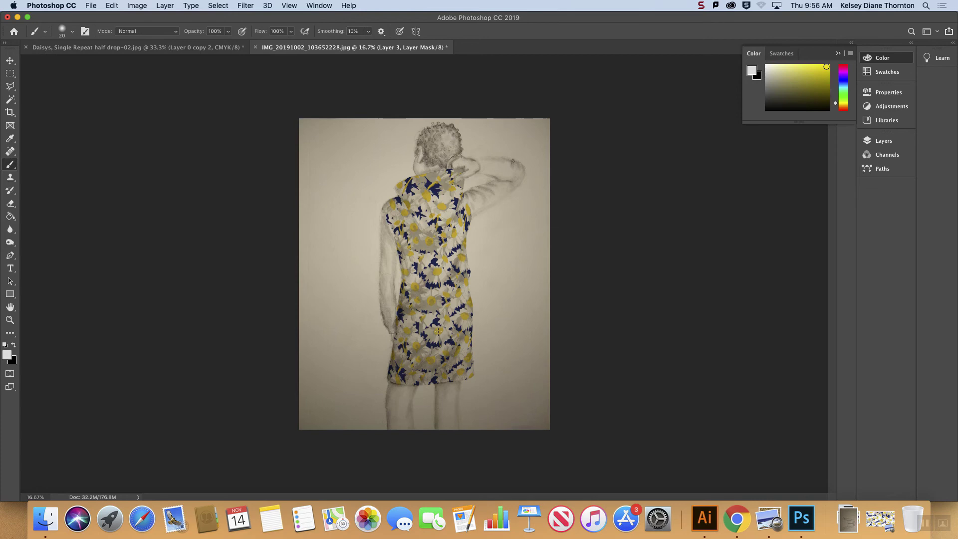
Step: Enlarge the brush and paint over the left sleeve on Layer 3's mask
left_click(73, 32)
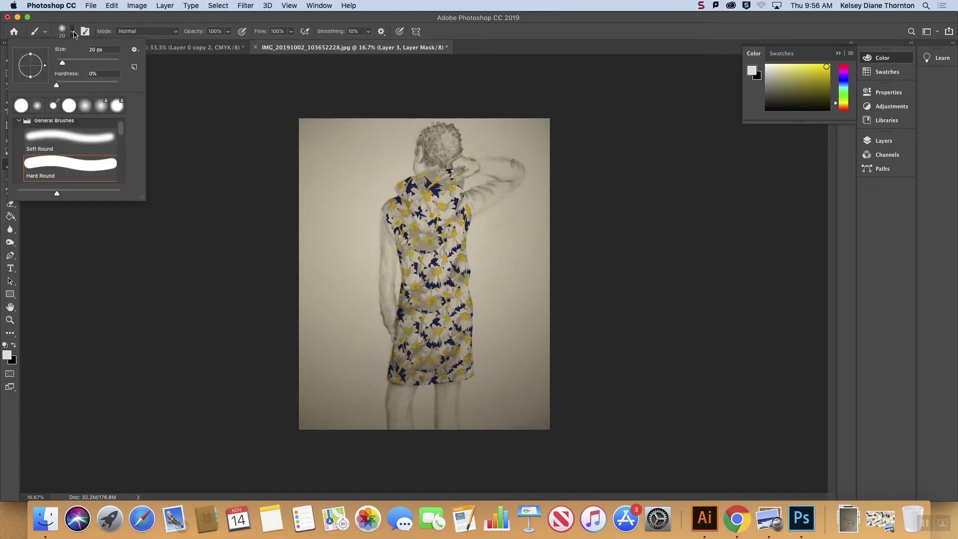
left_click(96, 62)
left_click(384, 323)
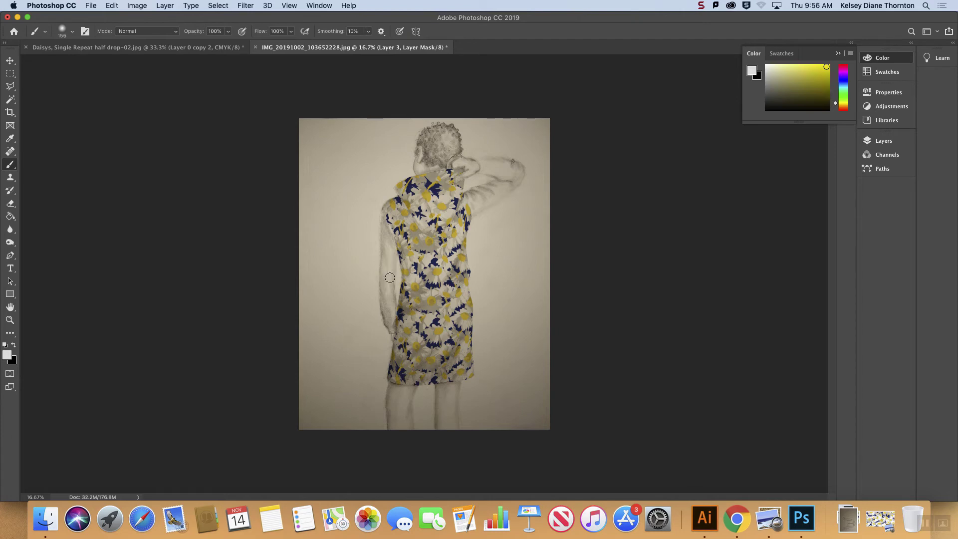
Step: Switch from Layer 3's mask to its image and paint a red stroke along the left sleeve
left_click(839, 55)
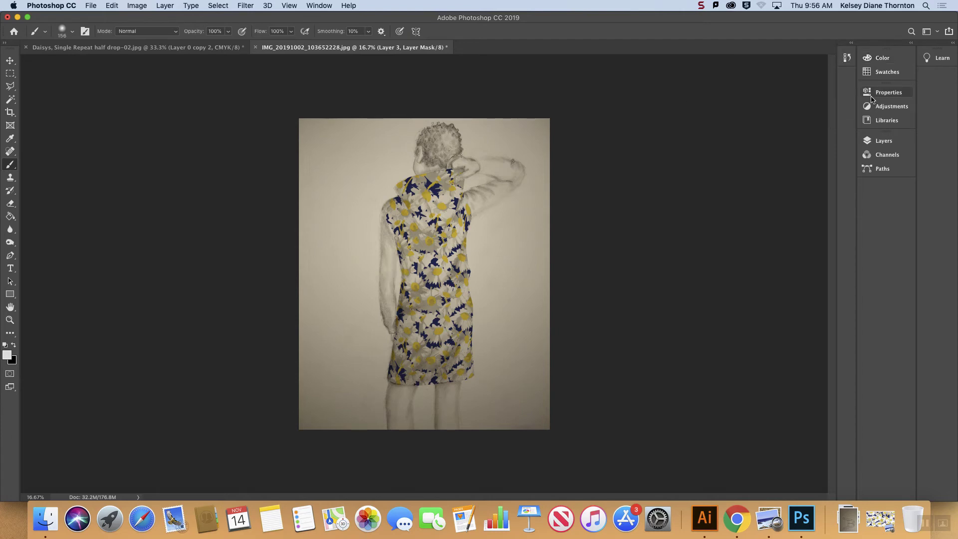
left_click(884, 141)
left_click(814, 204)
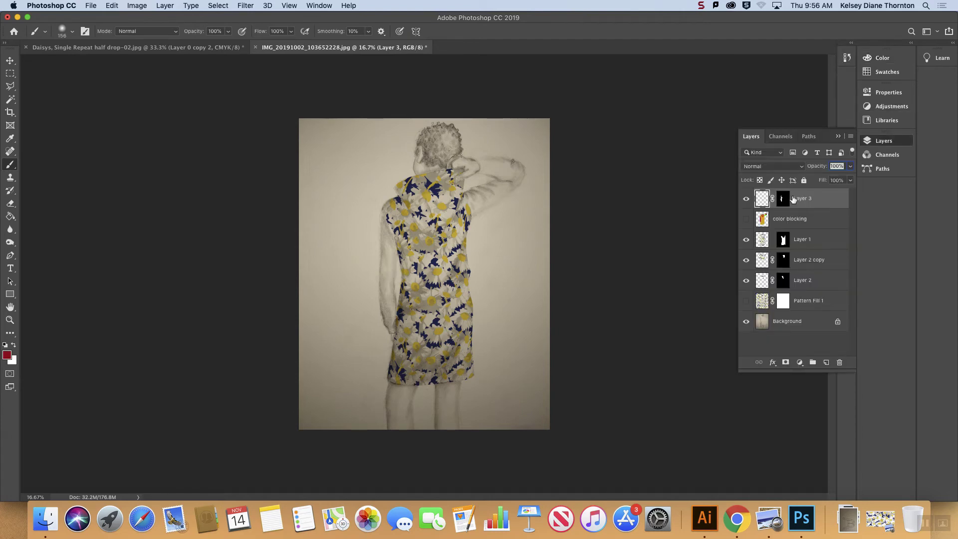
mouse_move(387, 270)
left_mouse_down()
mouse_move(363, 280)
mouse_move(401, 262)
mouse_move(350, 261)
mouse_move(348, 239)
mouse_move(371, 220)
mouse_move(348, 228)
mouse_move(395, 288)
mouse_move(351, 306)
mouse_move(360, 287)
mouse_move(336, 305)
mouse_move(390, 341)
left_mouse_up()
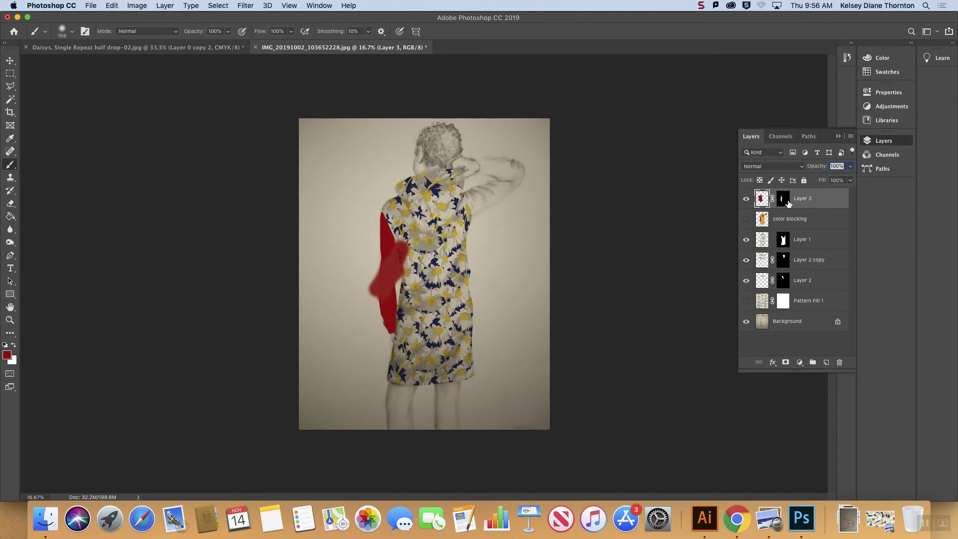
Step: Undo the red stroke on Layer 3 and remove its layer mask, applying the mask to the layer
key("super+z")
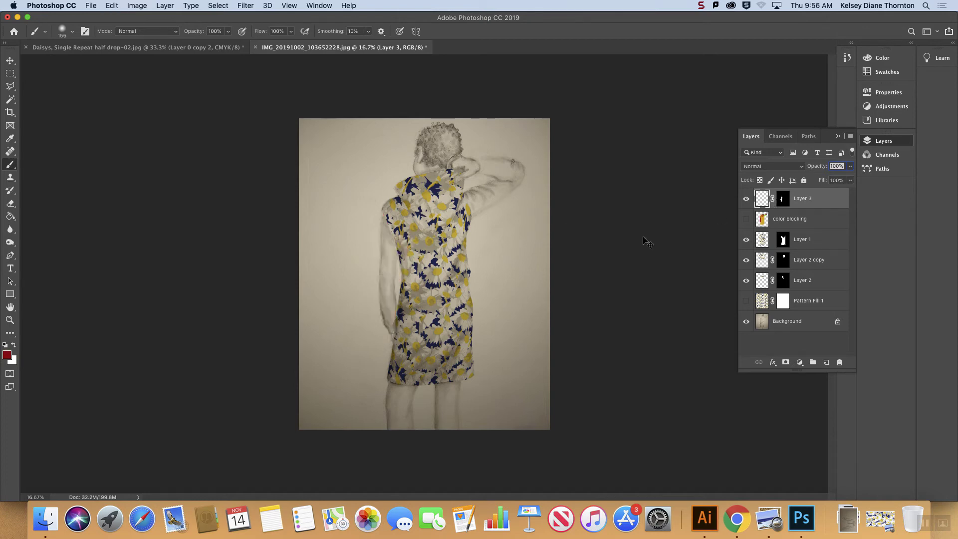
left_click(782, 198)
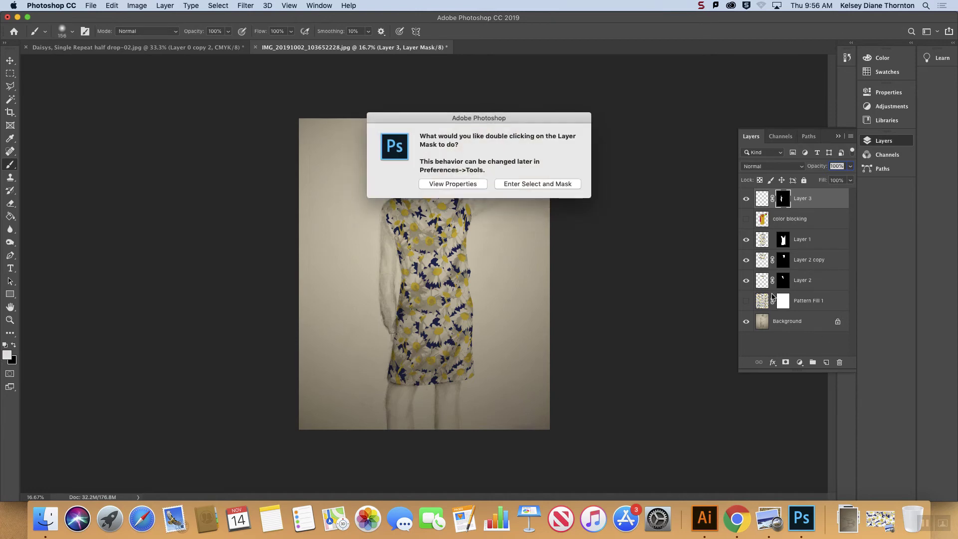
left_click(475, 184)
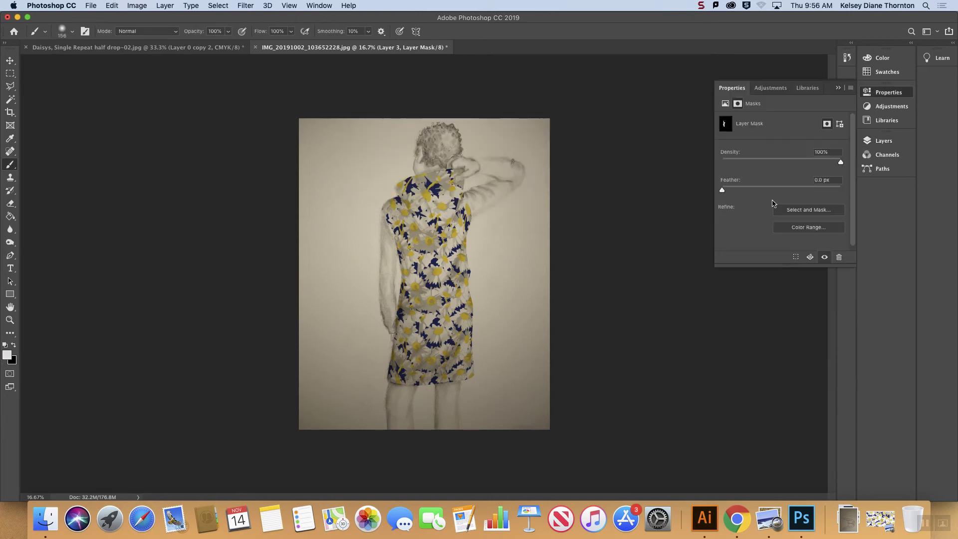
left_click(838, 88)
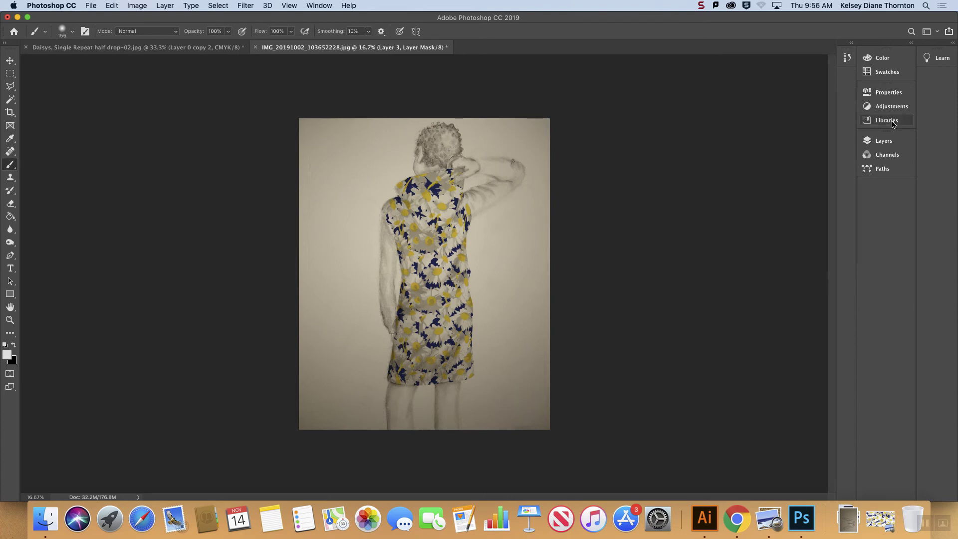
left_click(885, 140)
left_click_drag(782, 198, 839, 364)
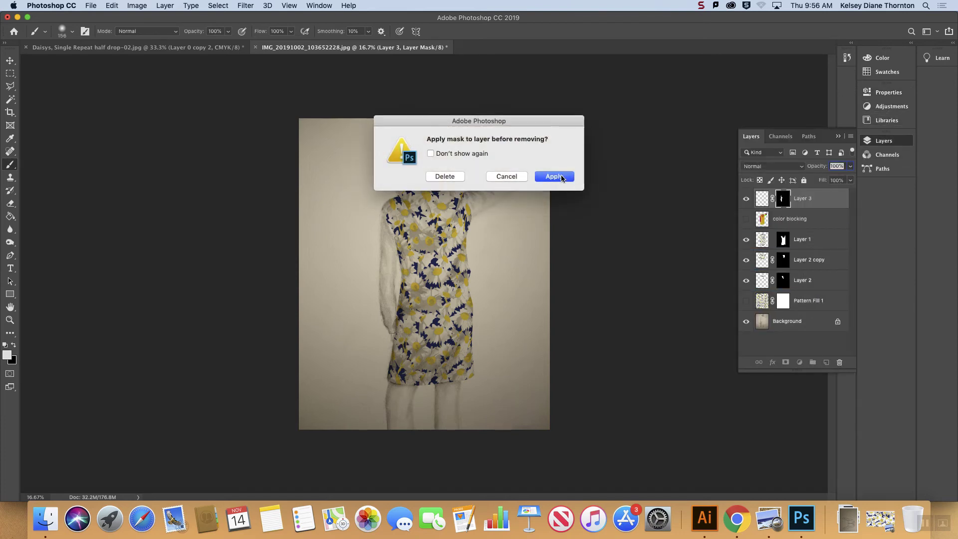
left_click(563, 179)
Step: Reselect the left sleeve from the color blocking layer with the Magic Wand and add it as Layer 3's mask
left_click(808, 221)
left_click(11, 100)
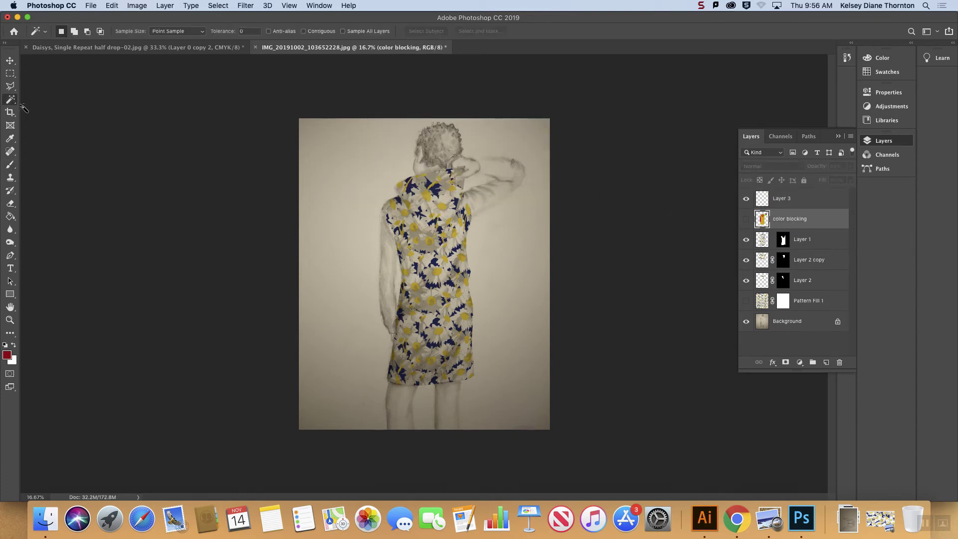
left_click(392, 287)
left_click(788, 200)
left_click(786, 362)
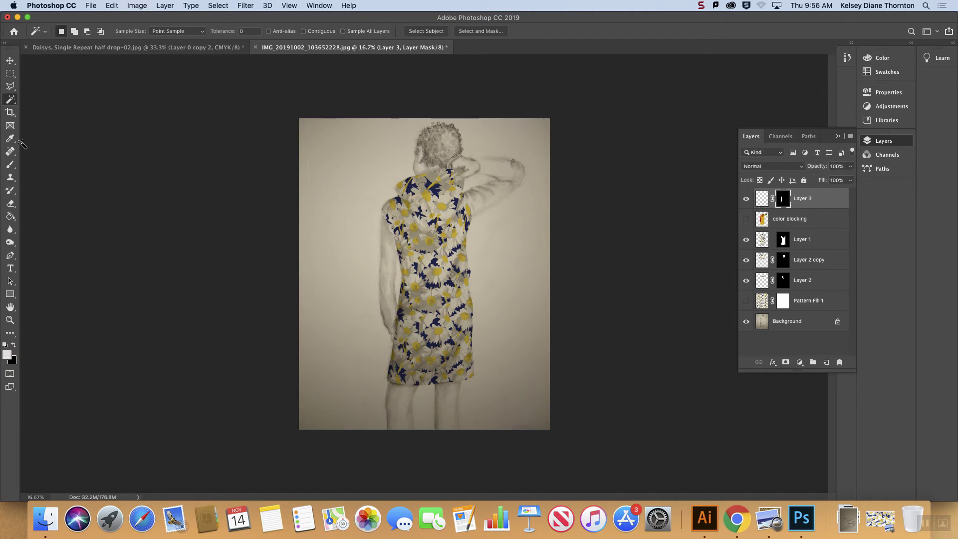
Step: Brush red over the left sleeve on Layer 3's image and set the layer's blending mode to Multiply
left_click(11, 166)
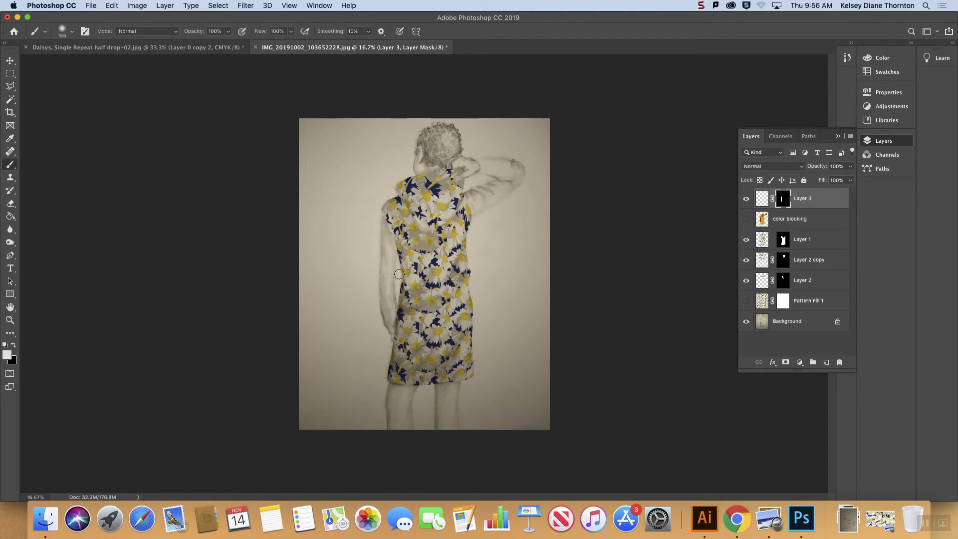
left_click(762, 199)
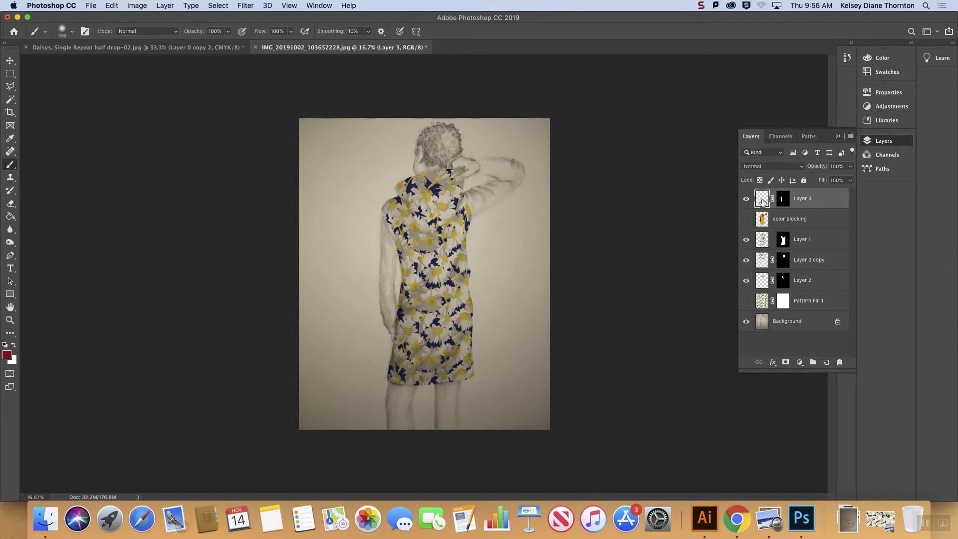
mouse_move(394, 295)
left_mouse_down()
mouse_move(376, 314)
mouse_move(385, 299)
mouse_move(390, 332)
mouse_move(398, 331)
mouse_move(384, 330)
mouse_move(364, 292)
mouse_move(379, 284)
mouse_move(375, 311)
mouse_move(410, 235)
mouse_move(393, 216)
left_mouse_up()
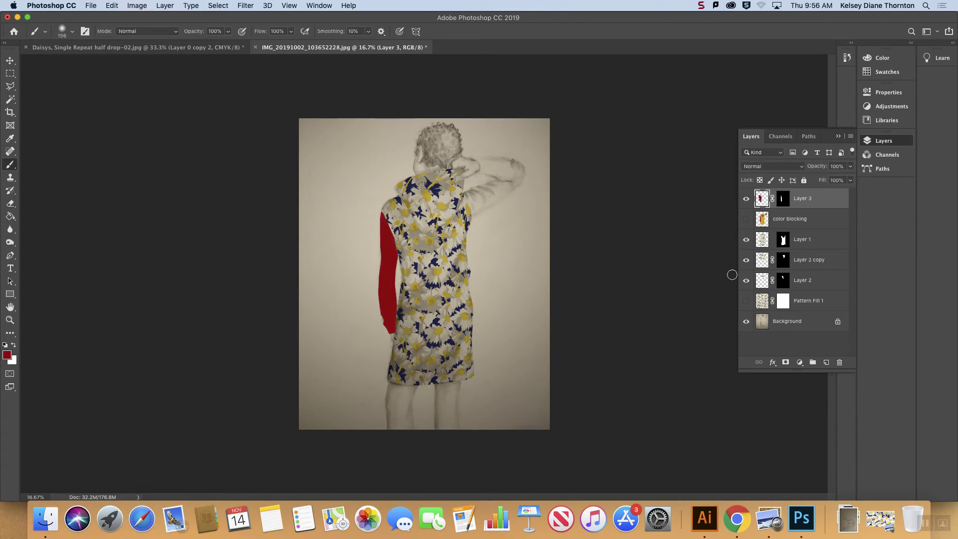
left_click(799, 169)
left_click(774, 195)
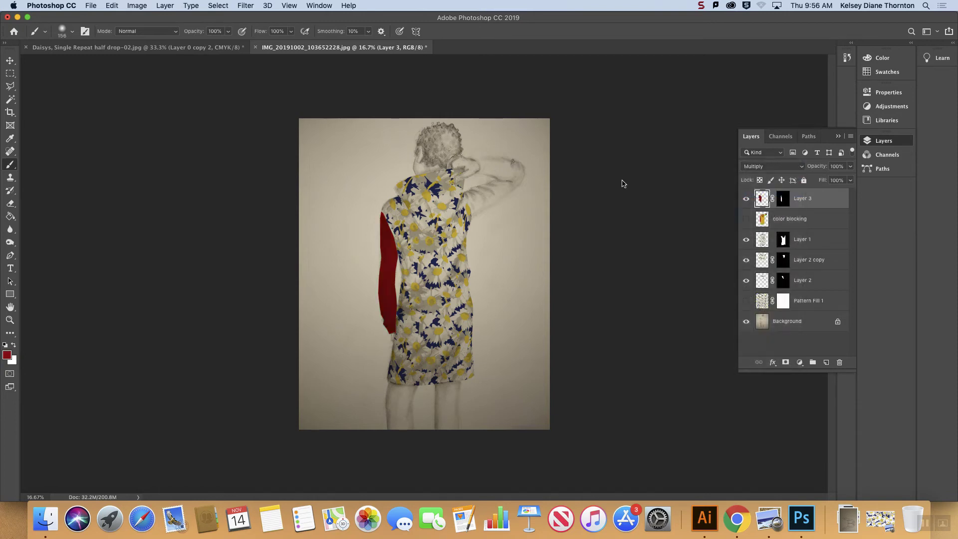
left_click(17, 63)
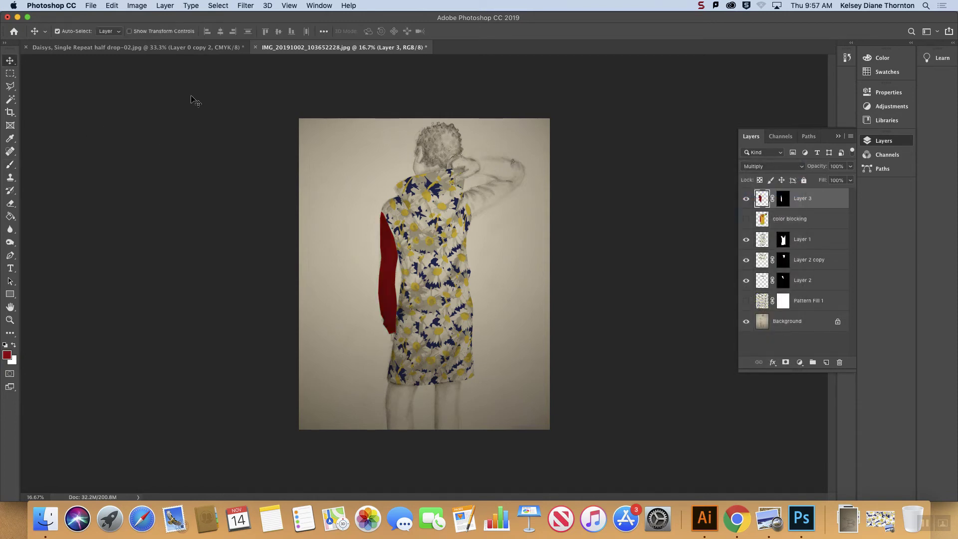
left_click(591, 234)
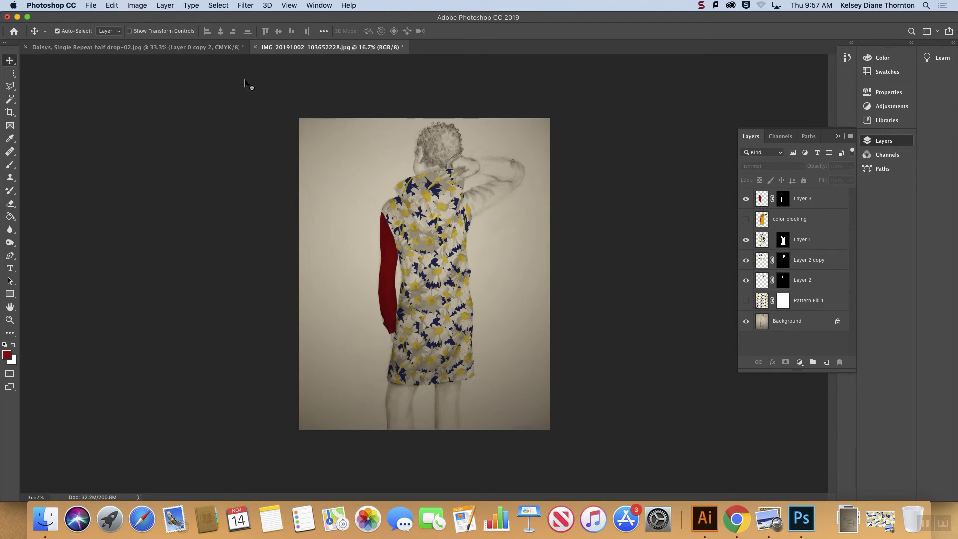
left_click(139, 51)
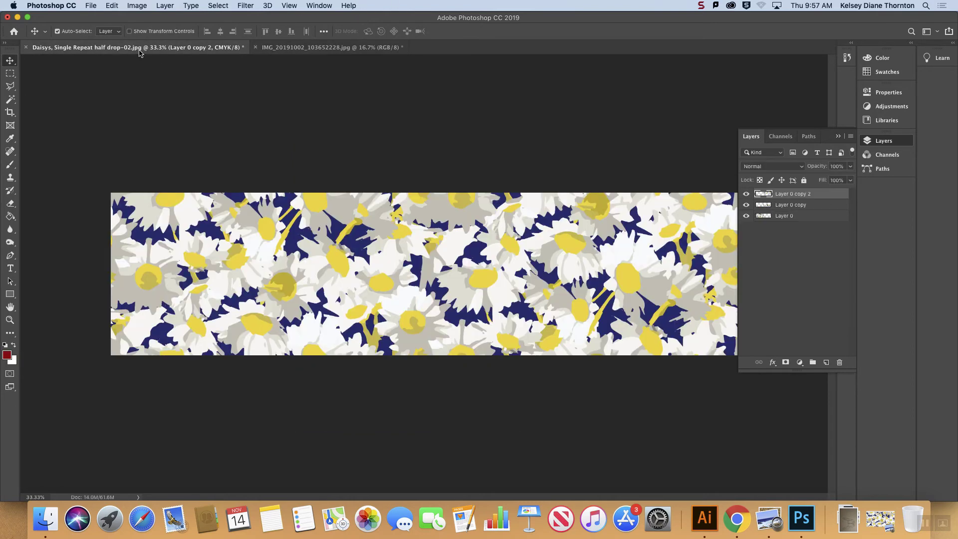
left_click(309, 47)
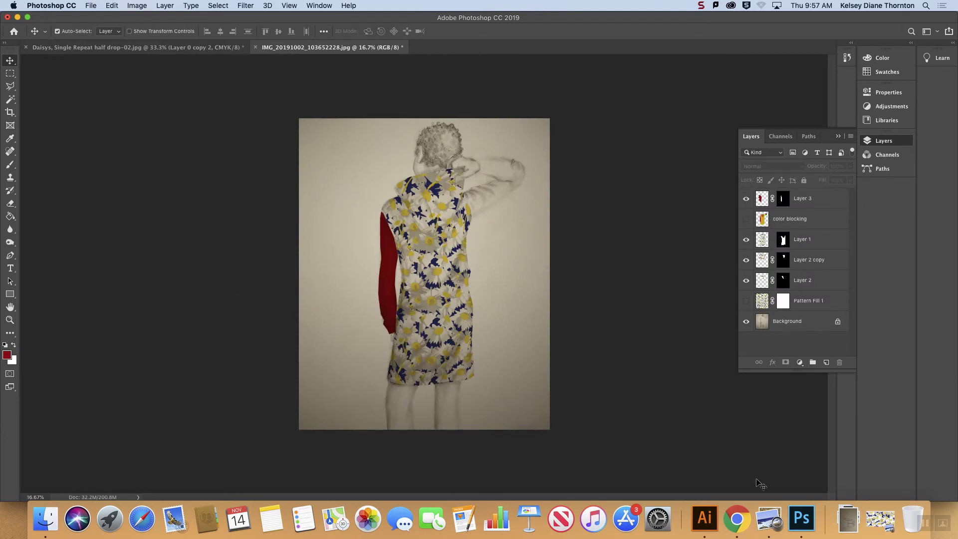
left_click(848, 519)
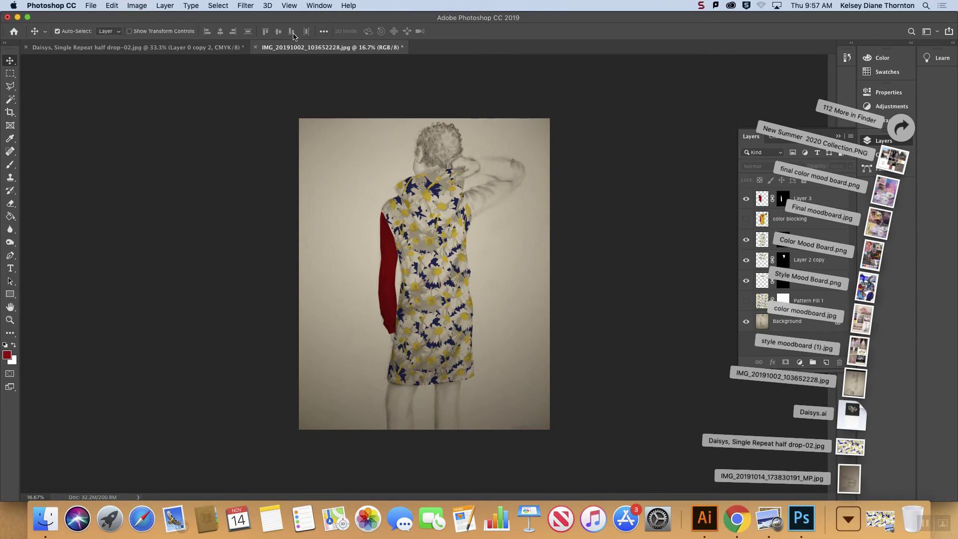
left_click(345, 47)
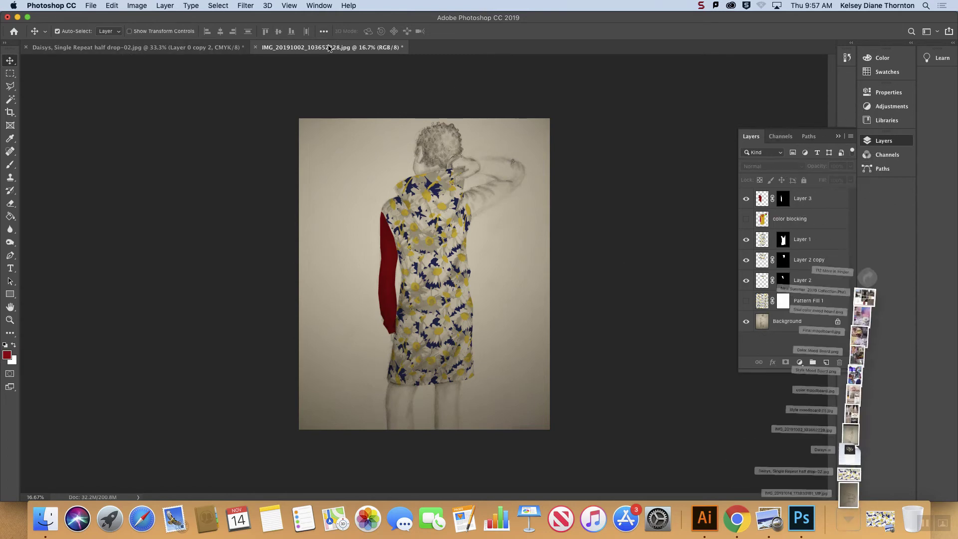
Step: Convert the locked Background into a regular layer named Layer 0
left_click(804, 321)
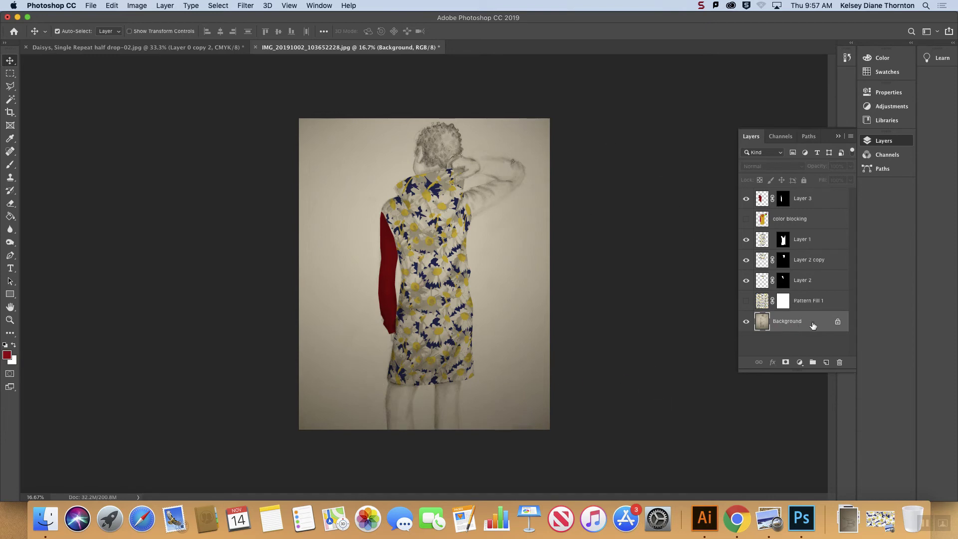
double_click(796, 323)
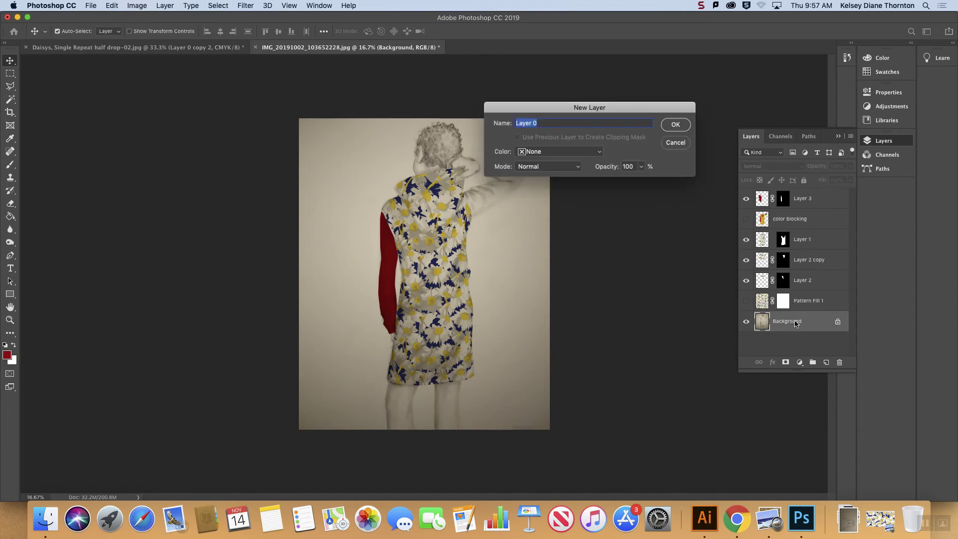
left_click(679, 126)
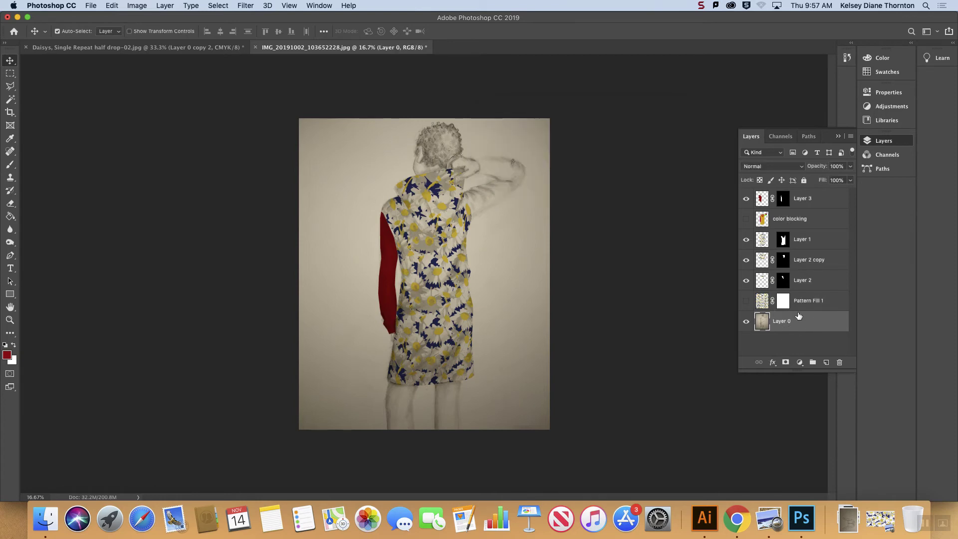
Step: Lighten the paper around the figure on Layer 0 using the Dodge tool with a 2840 px Soft Round brush
left_click(11, 230)
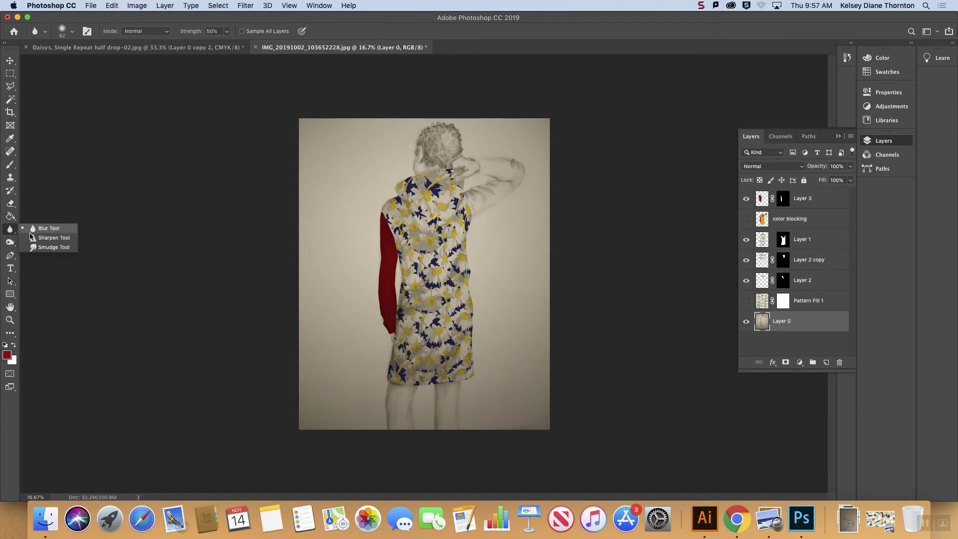
left_click(8, 243)
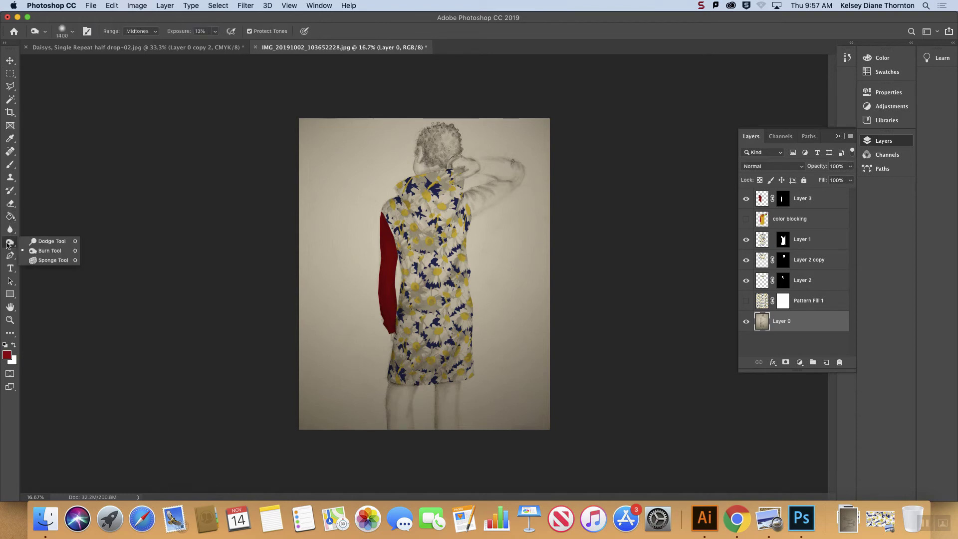
left_click(50, 241)
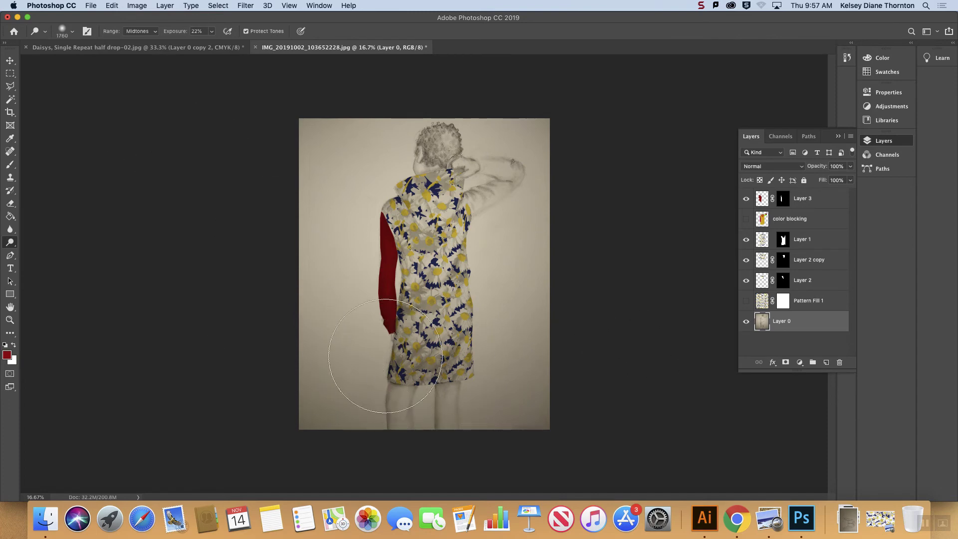
left_click(71, 31)
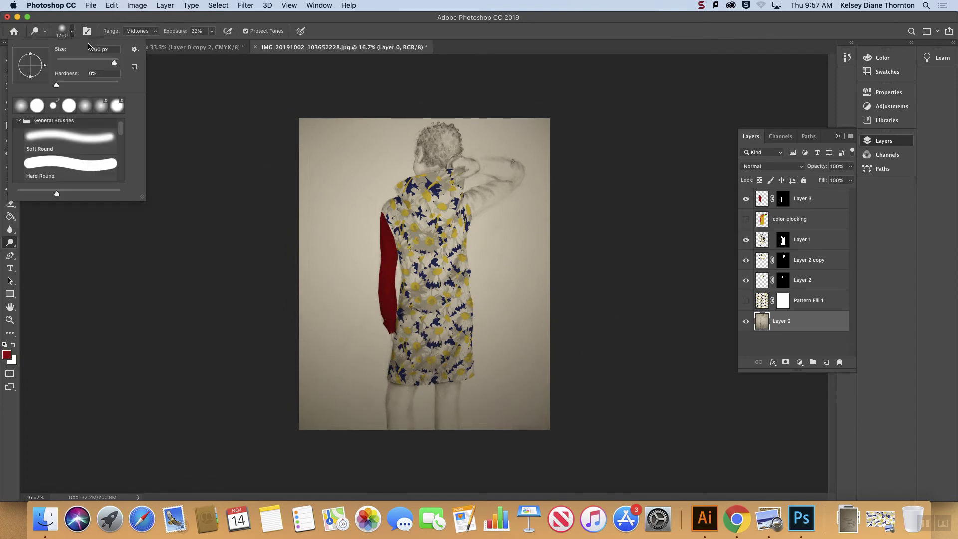
left_click_drag(111, 62, 116, 62)
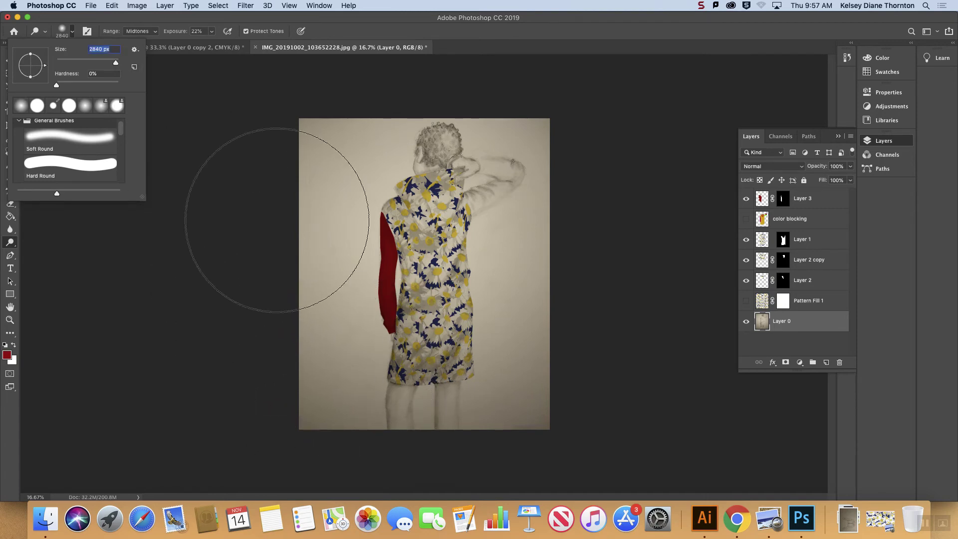
left_click(66, 139)
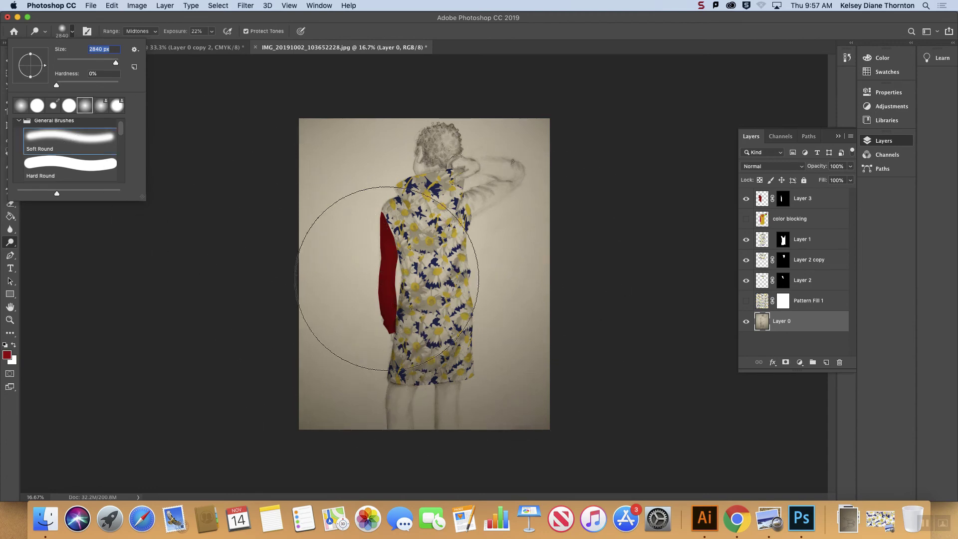
left_click_drag(575, 372, 241, 365)
mouse_move(653, 382)
left_mouse_down()
mouse_move(252, 407)
mouse_move(720, 413)
left_mouse_up()
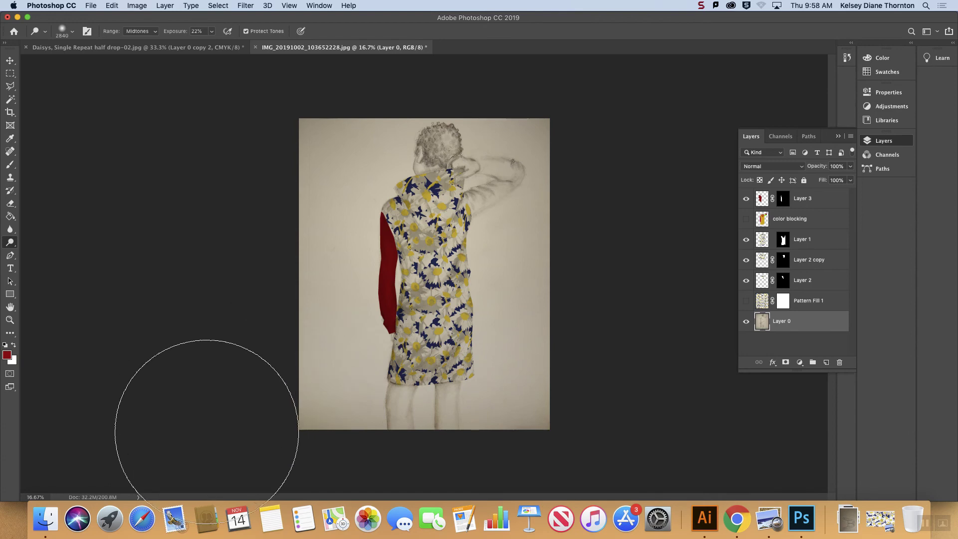
left_click_drag(585, 95, 202, 117)
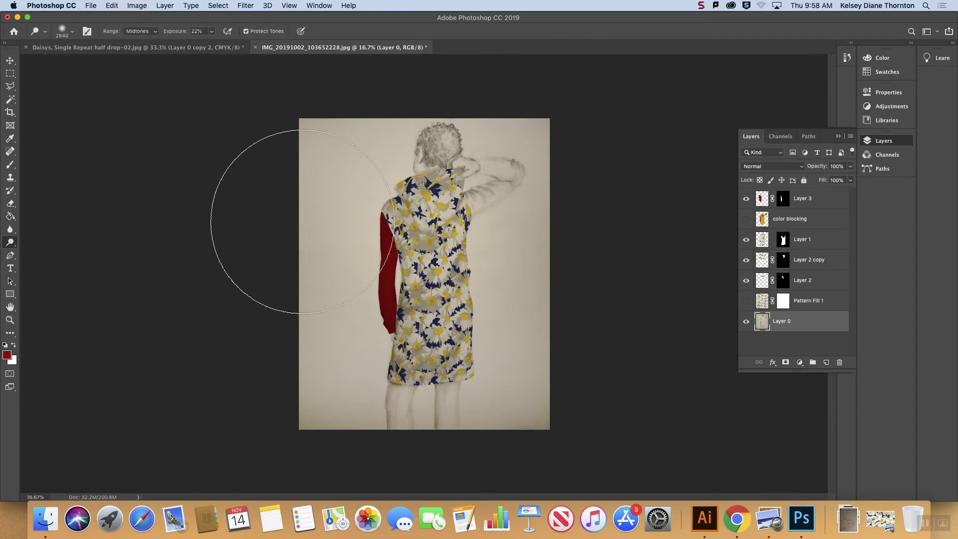
Step: Open the jacket sketch IMG_20191014_173830191_MP.jpg from the Downloads folder
left_click(10, 60)
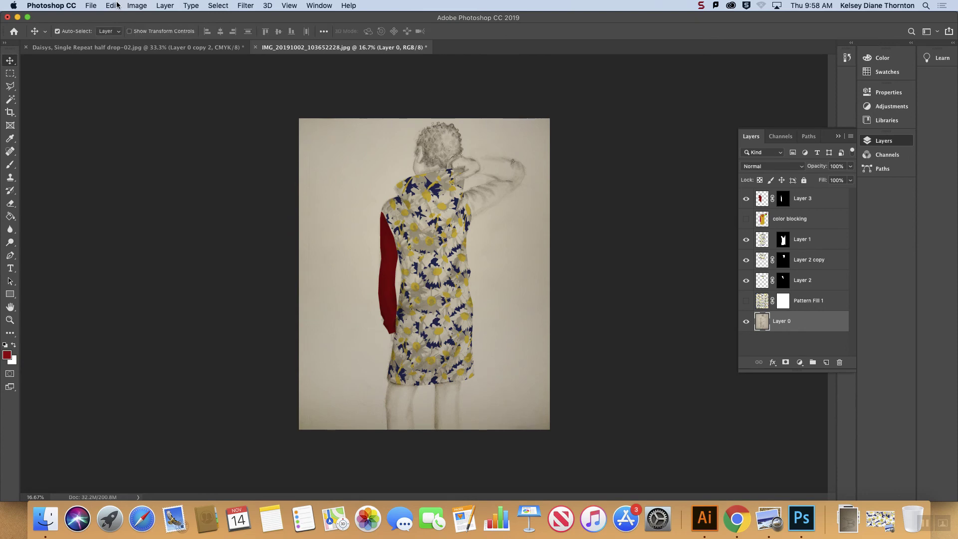
left_click(95, 5)
left_click(618, 378)
left_click(384, 115)
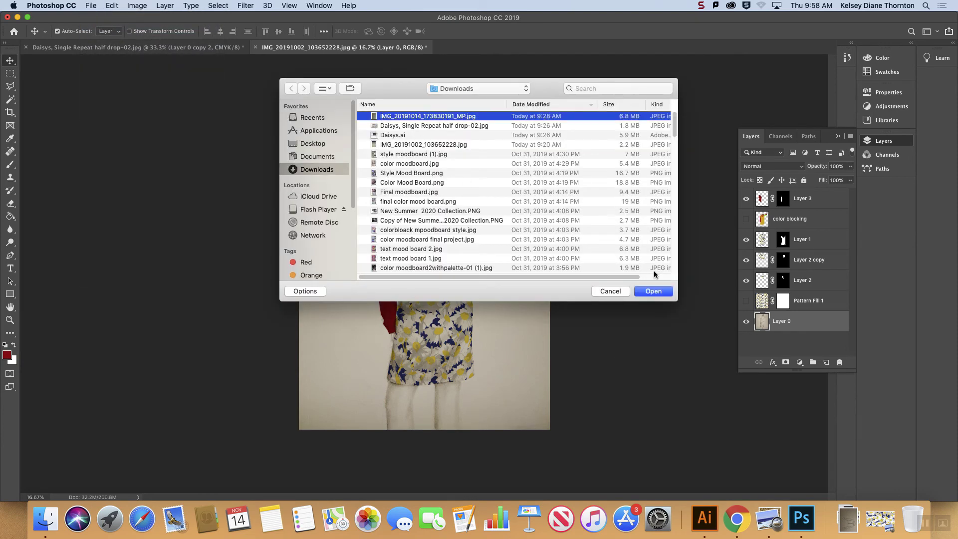
left_click(655, 290)
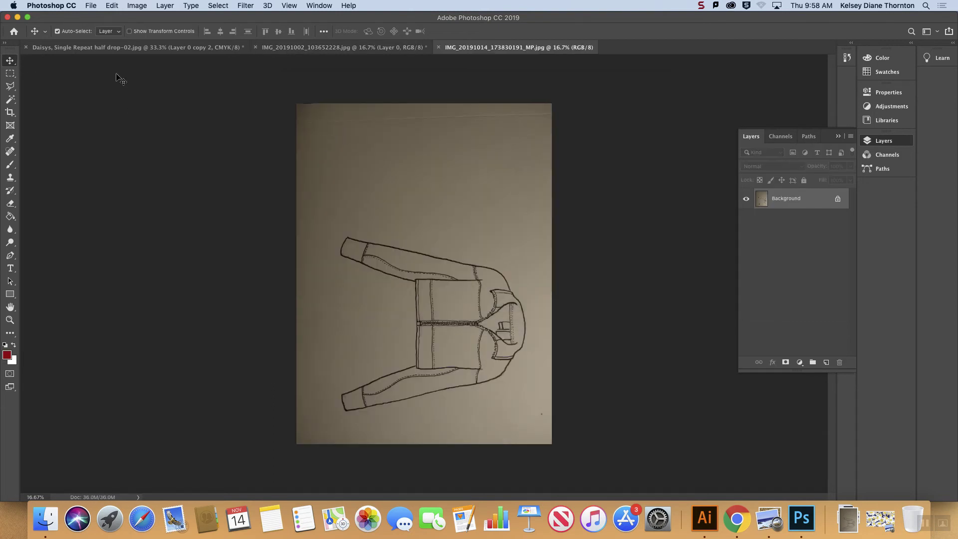
Step: Rotate the jacket sketch image 90° clockwise
left_click(109, 5)
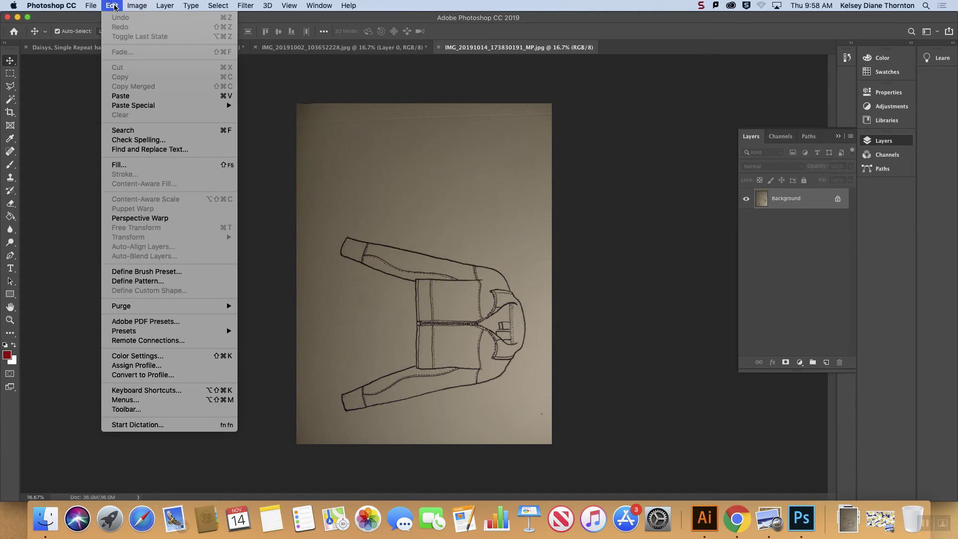
mouse_move(136, 5)
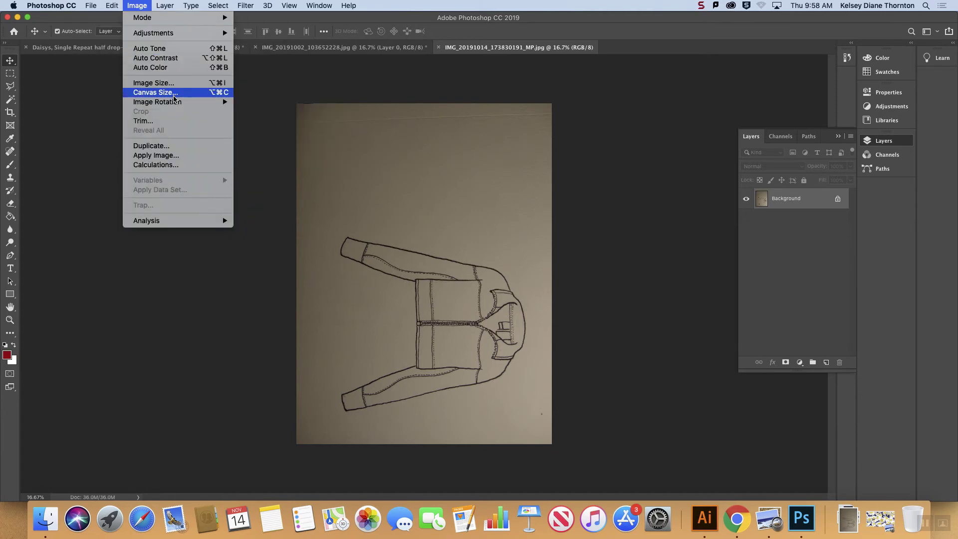
mouse_move(193, 101)
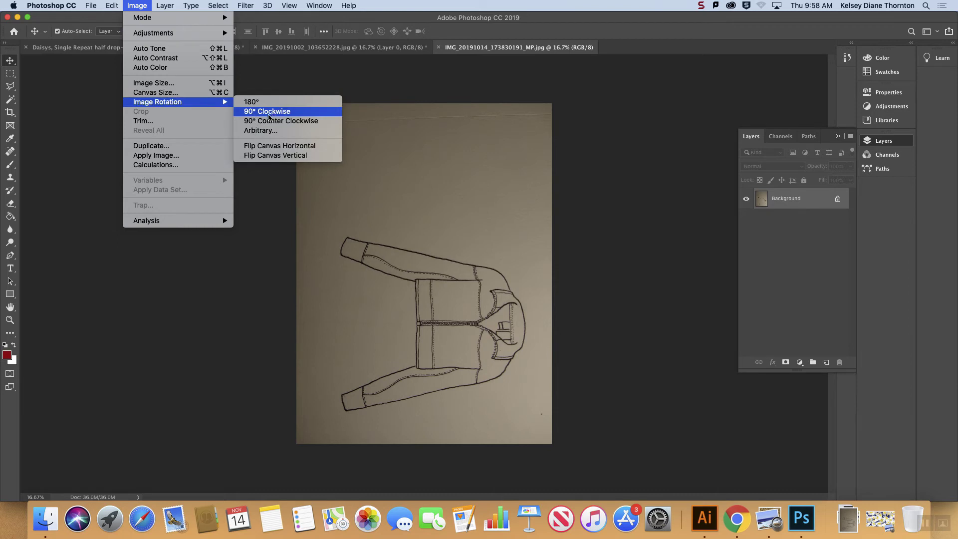
left_click(268, 113)
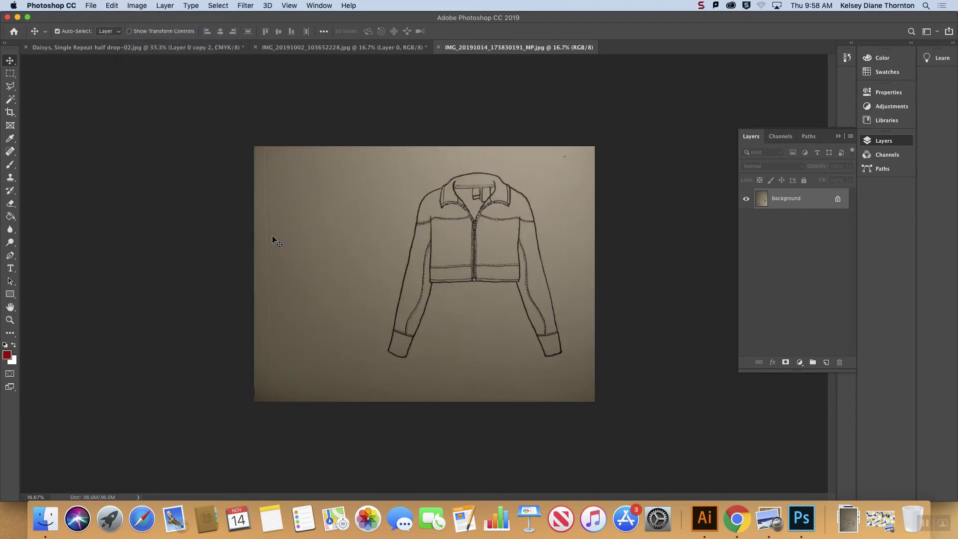
Step: Select the upper panel of the sleeve on the image's right side, from shoulder seam to cuff, with the Polygonal Lasso tool
left_click(10, 86)
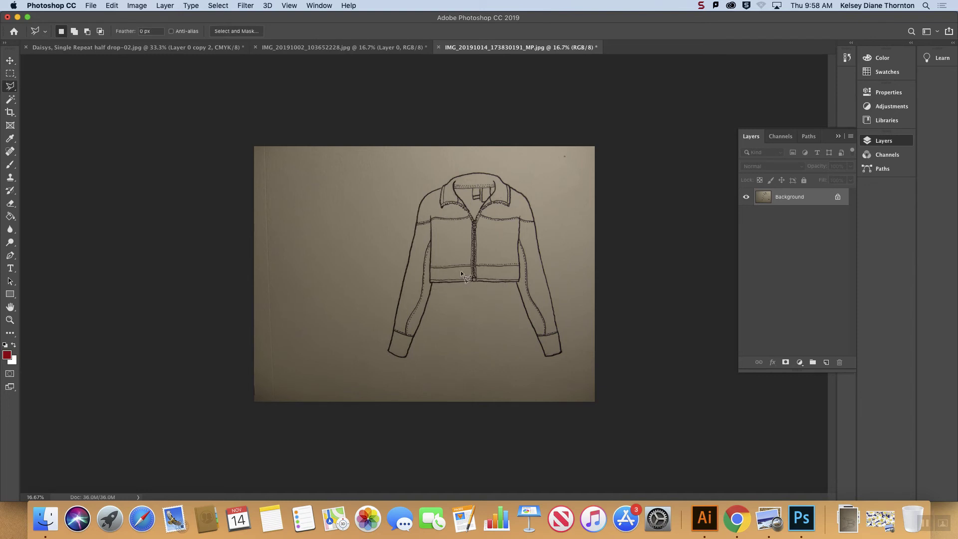
key("super+equal")
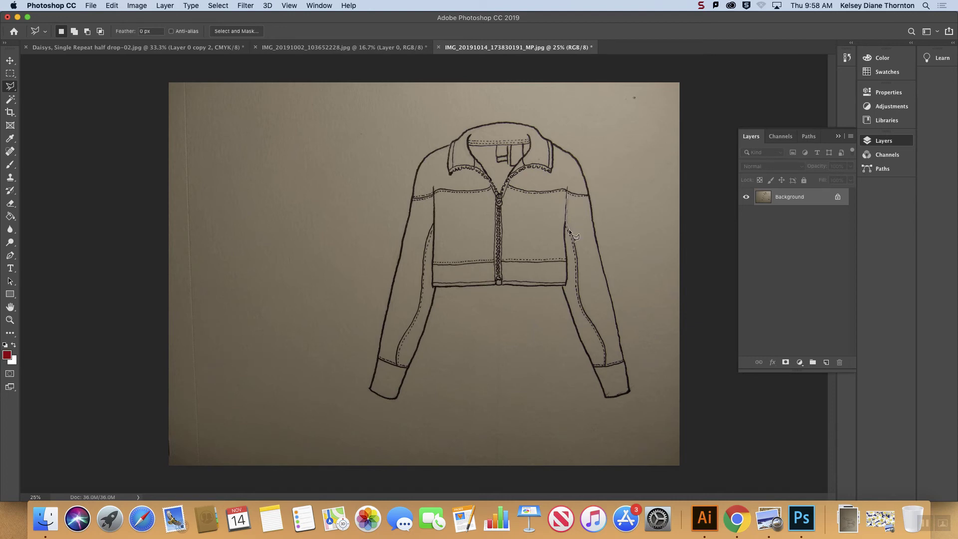
left_click(576, 251)
left_click(568, 190)
Step: Fill the selected sleeve panel with the dark red foreground color on a new layer and name that layer "color block"
left_click(827, 362)
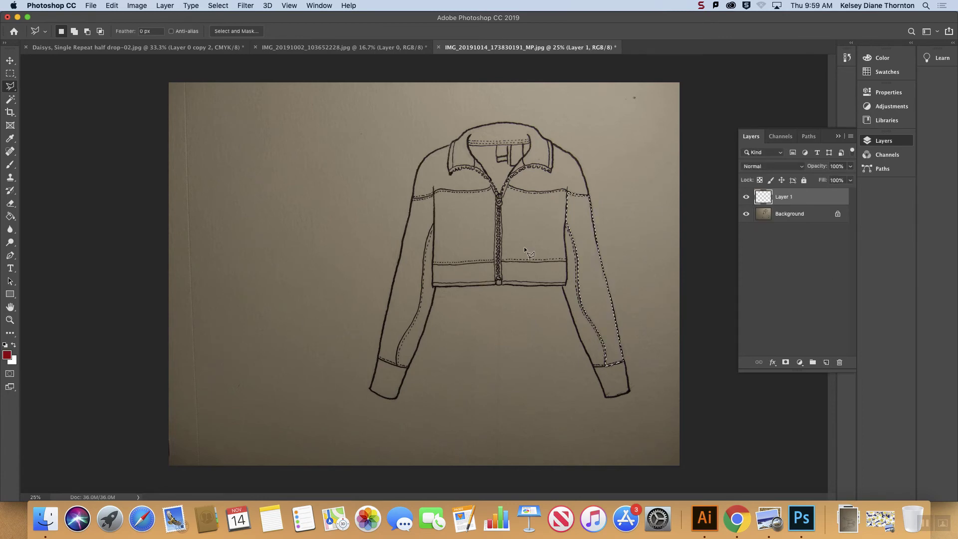
left_click(10, 216)
left_click(602, 292)
double_click(786, 197)
type("c")
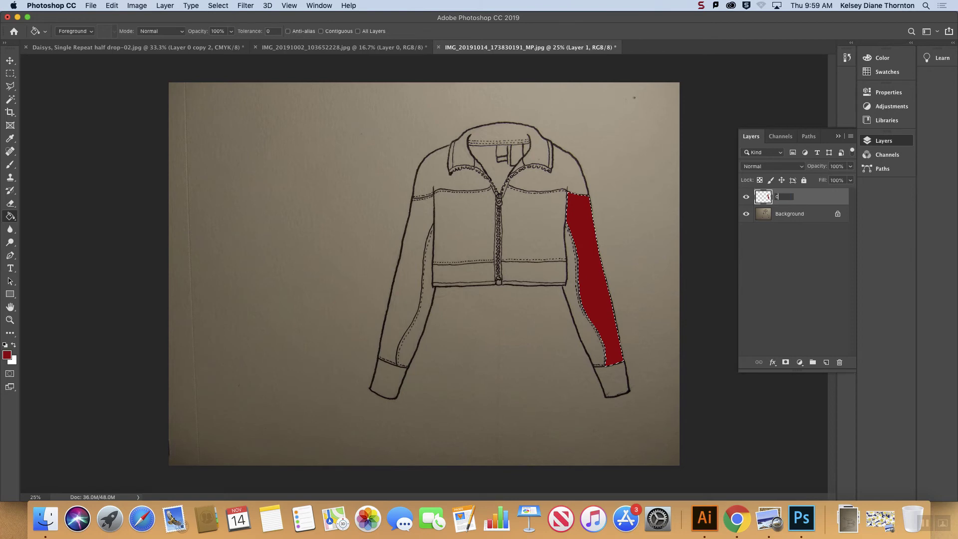
type("olor block")
Step: Add a new empty layer above the color block layer and hide the color block layer
left_click(801, 213)
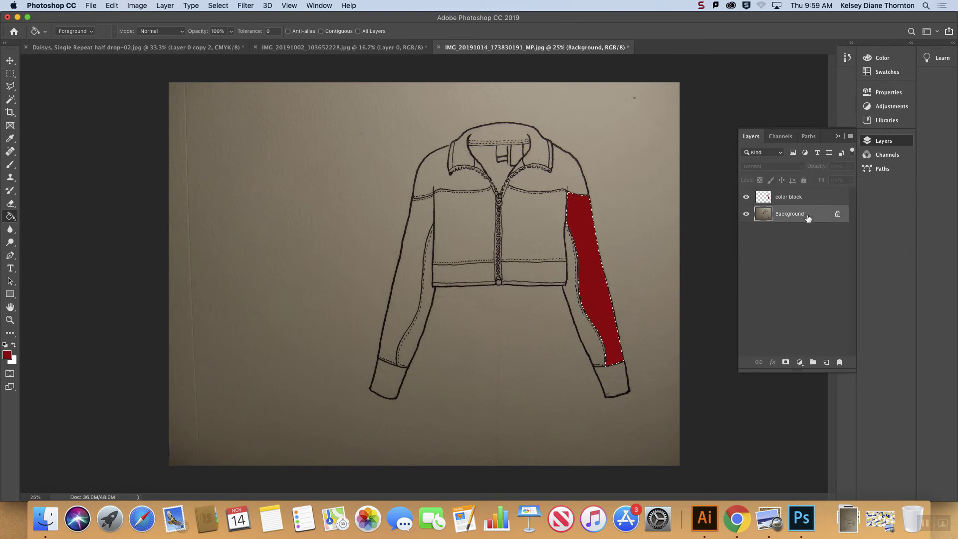
left_click(804, 201)
left_click(826, 362)
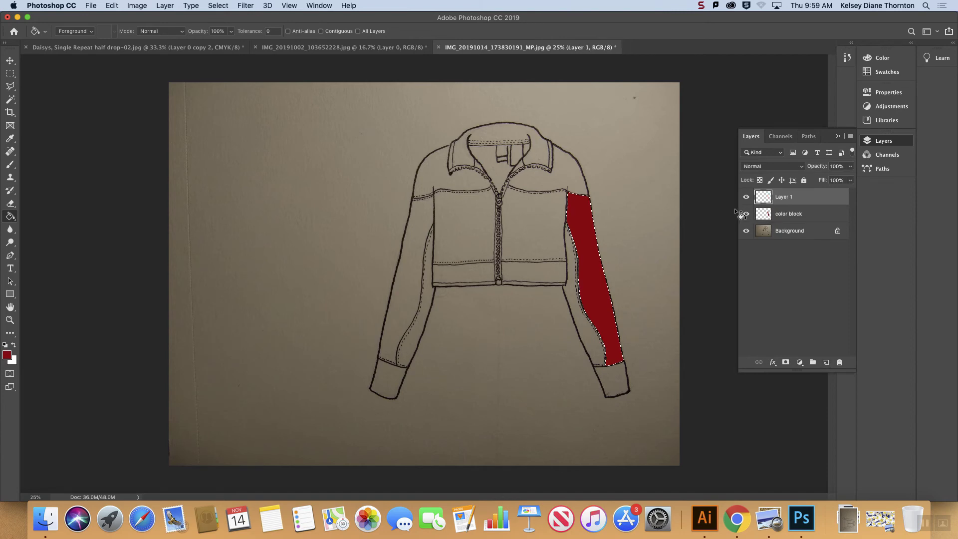
left_click(746, 214)
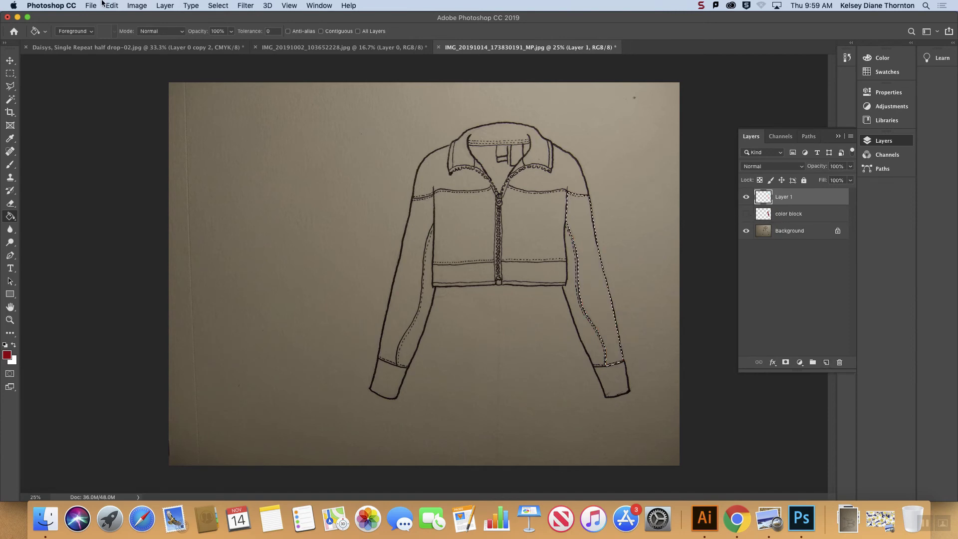
Step: Create a pattern fill layer from the sleeve selection using the daisy pattern
left_click(137, 5)
mouse_move(166, 5)
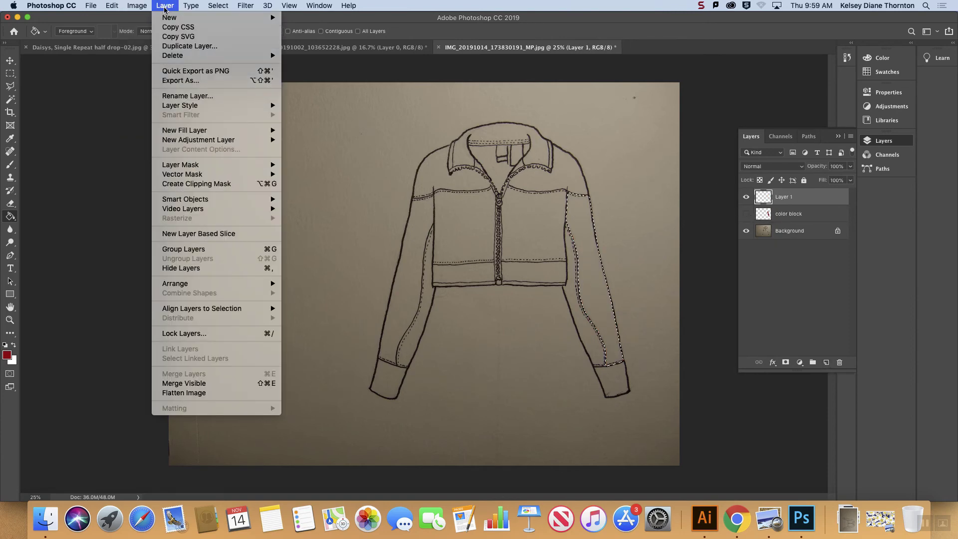
mouse_move(242, 132)
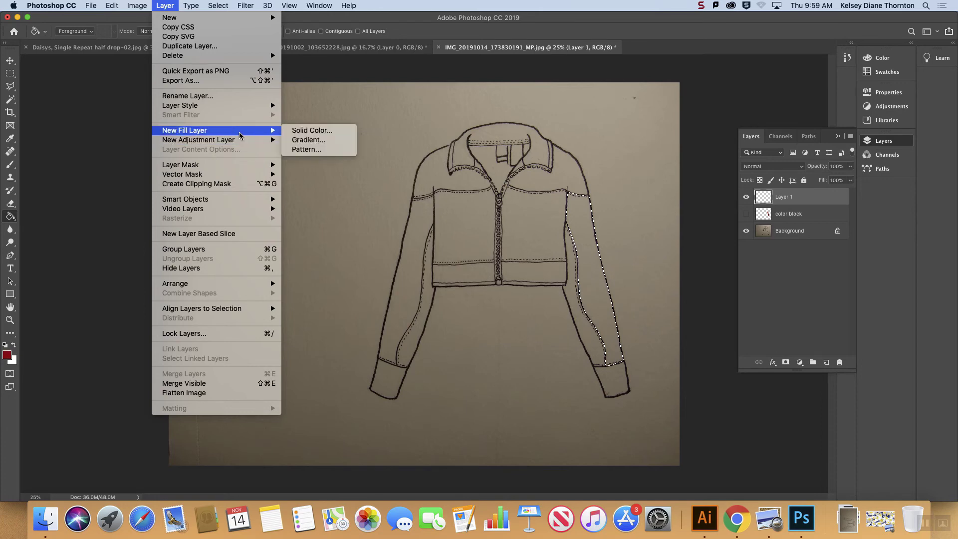
left_click(292, 150)
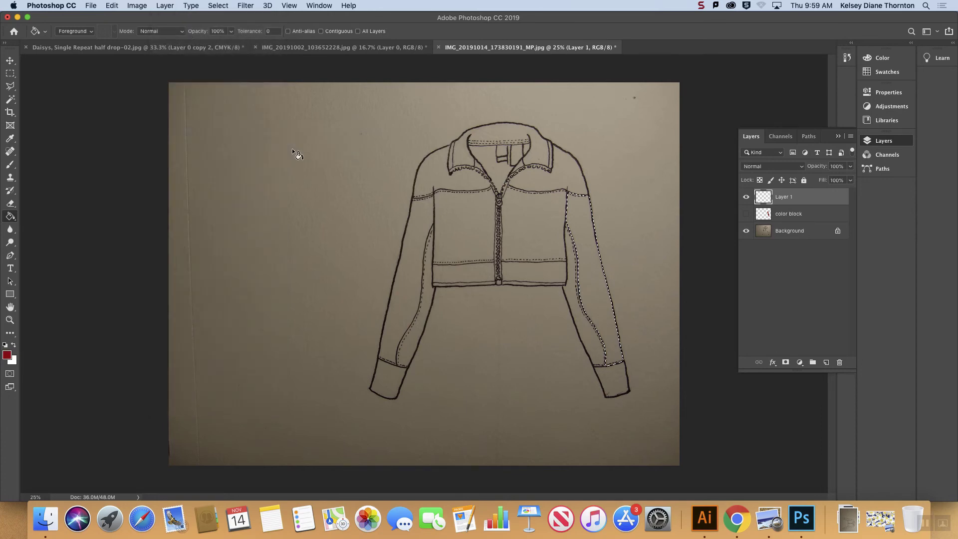
left_click(682, 127)
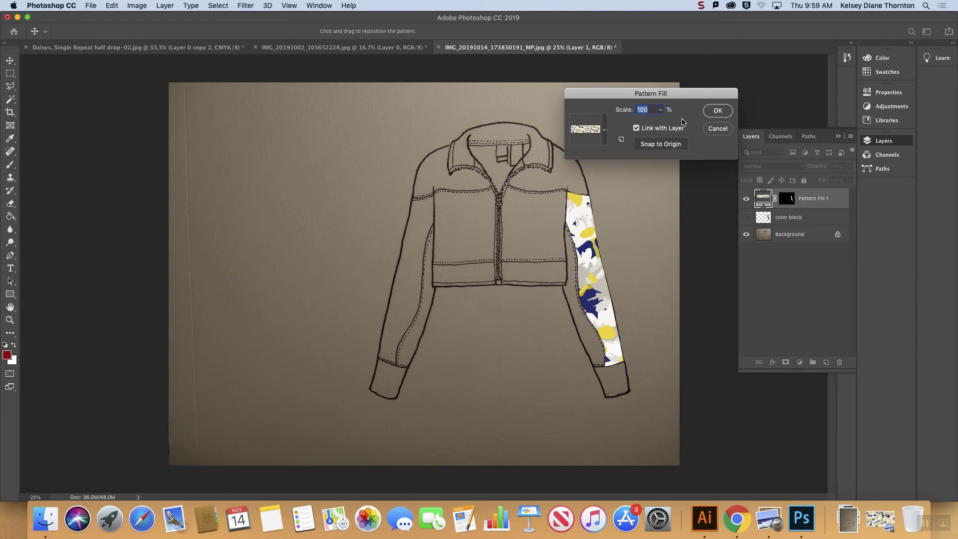
Step: Set the sleeve's daisy pattern scale to 50% and the fill layer's blend mode to Multiply
left_click_drag(667, 95, 451, 107)
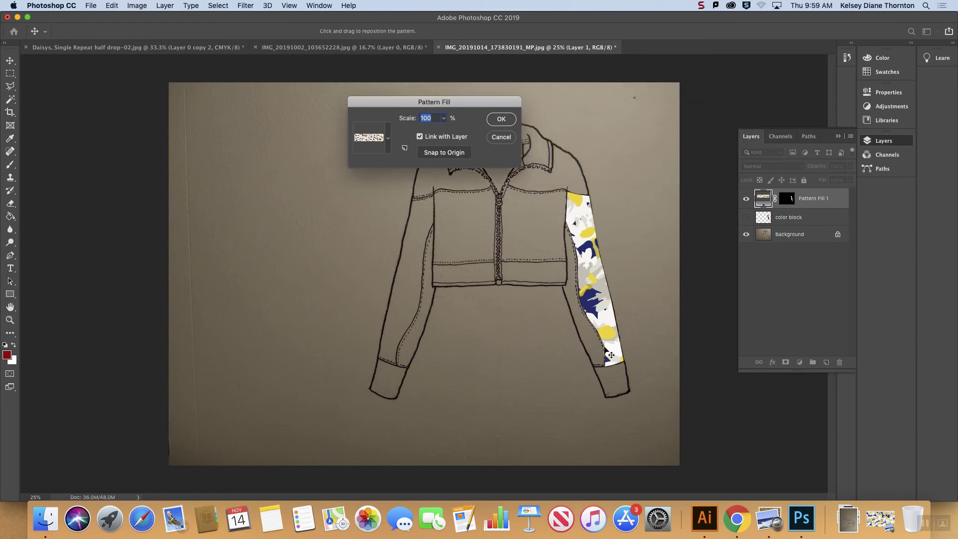
left_click(445, 119)
left_click_drag(443, 132, 408, 116)
type("75")
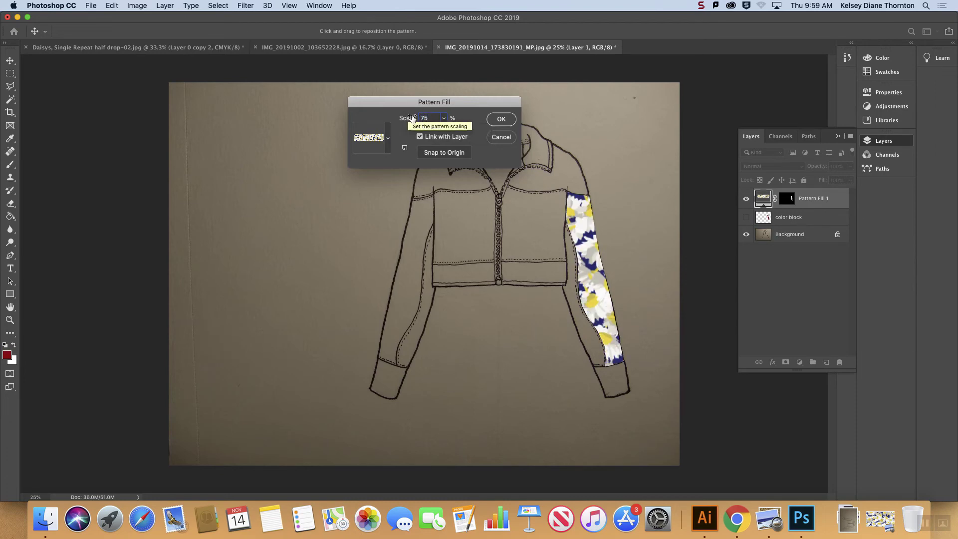
key("BackSpace")
key("BackSpace")
type("50")
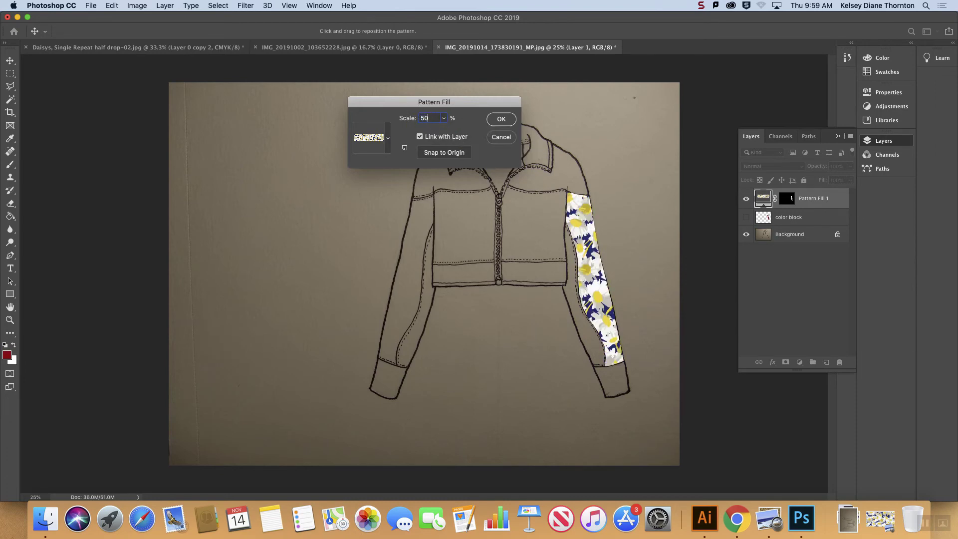
left_click(493, 119)
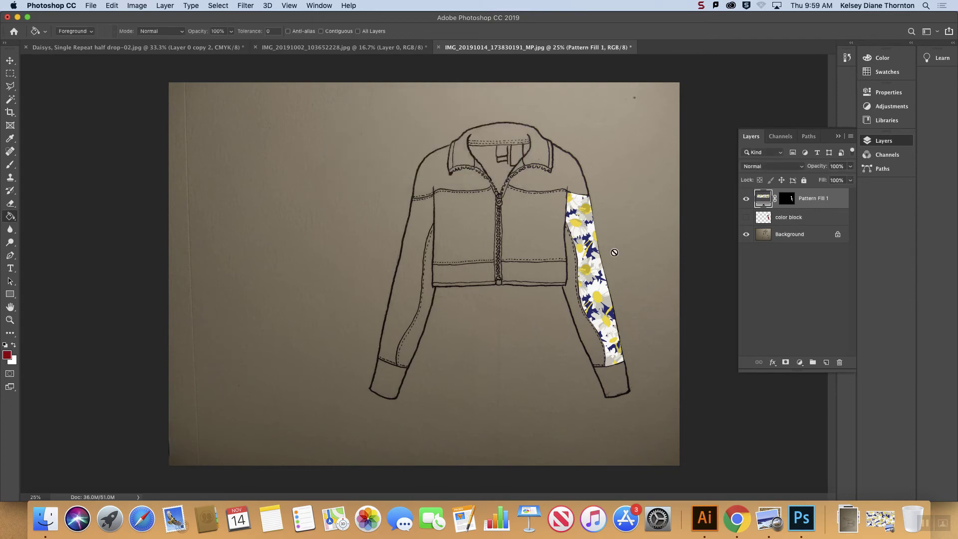
left_click(790, 166)
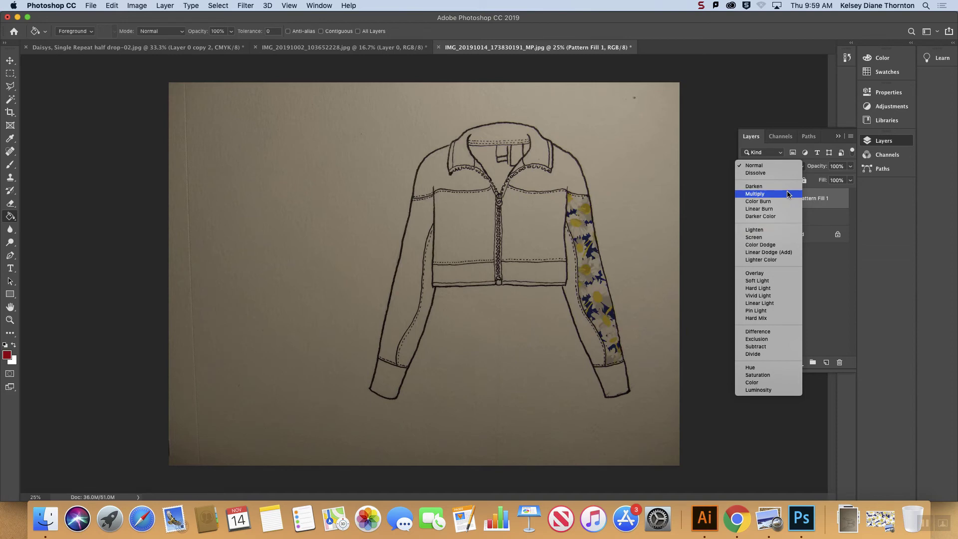
left_click(788, 194)
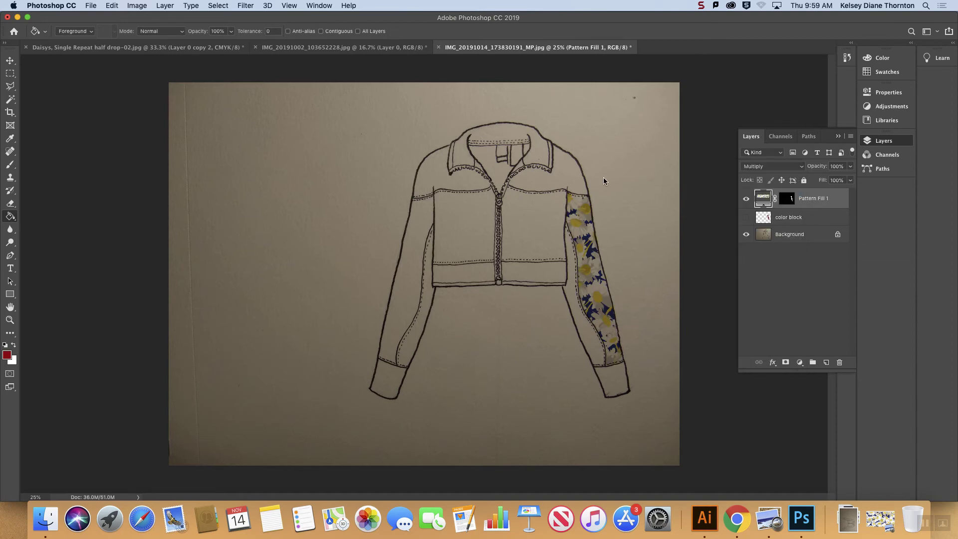
Step: Select the jacket's front body panel between the zipper and the patterned sleeve with the Polygonal Lasso tool
left_click(793, 221)
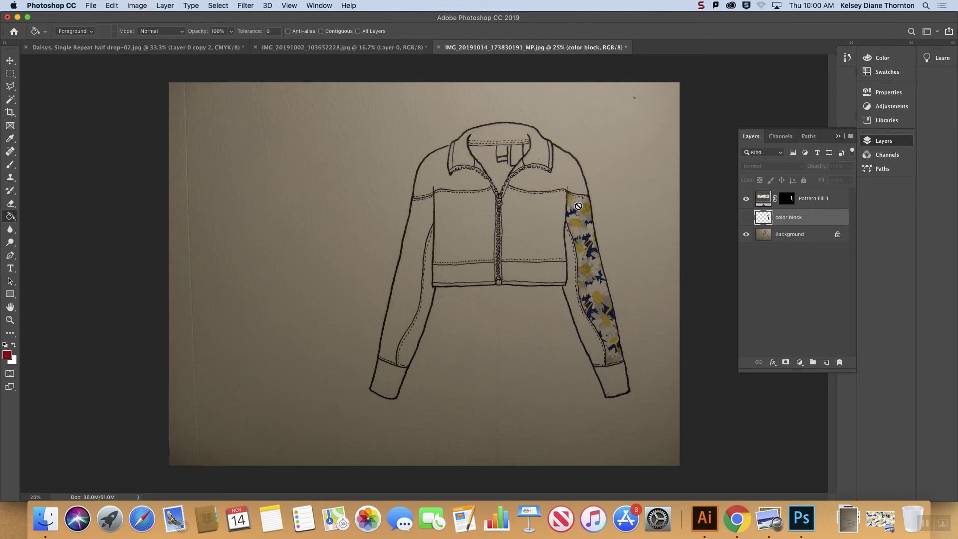
left_click(10, 87)
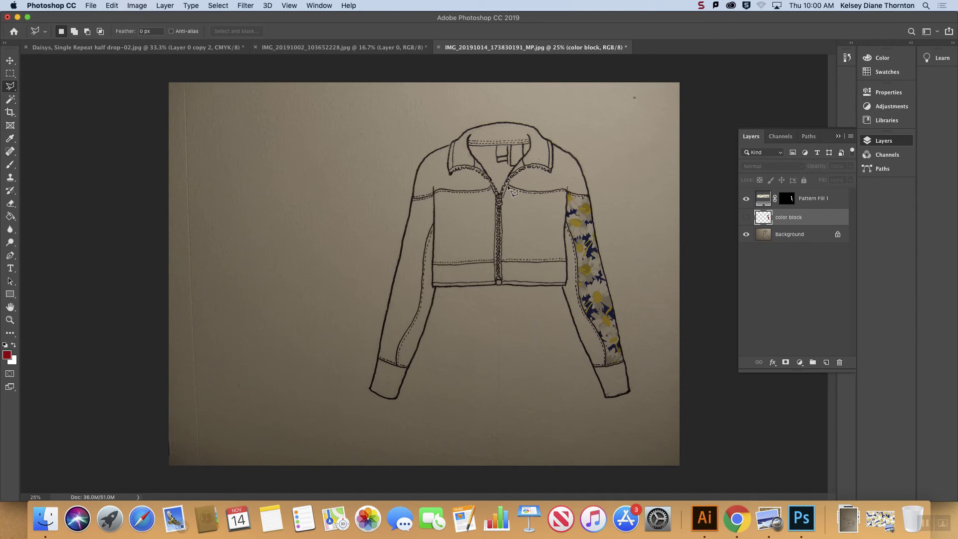
left_click(499, 260)
left_click(566, 260)
left_click(509, 187)
Step: Create a daisy pattern fill layer for the selected front panel and set its scale to 50%
left_click(165, 6)
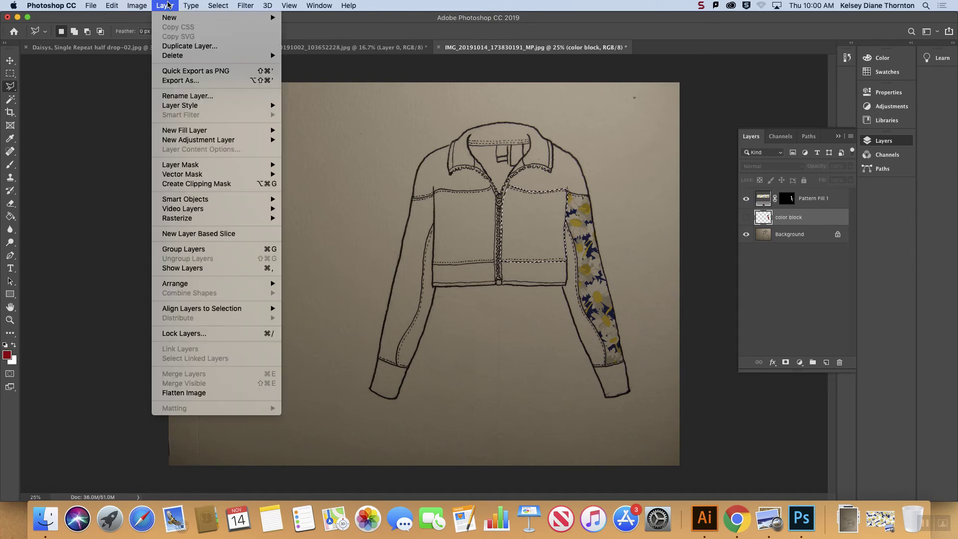
mouse_move(266, 132)
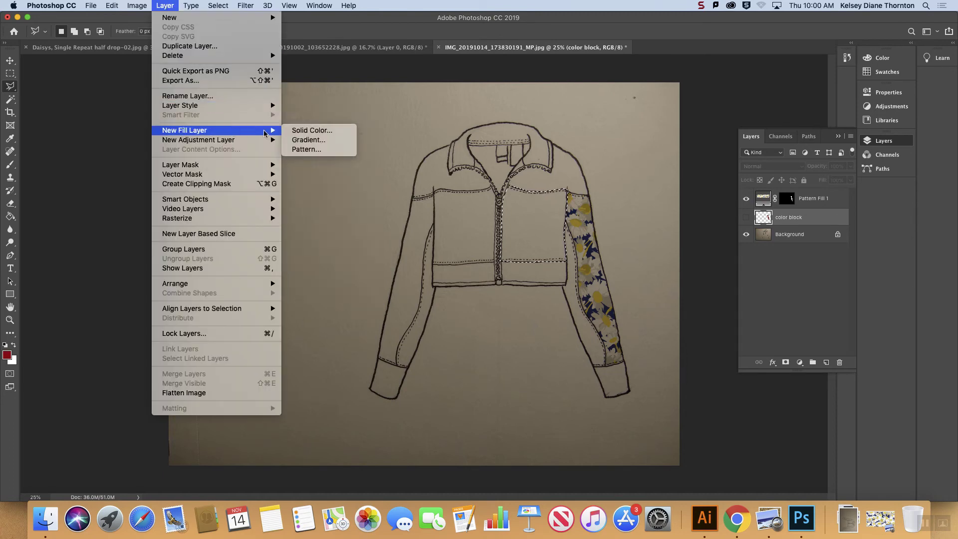
left_click(314, 147)
left_click(675, 125)
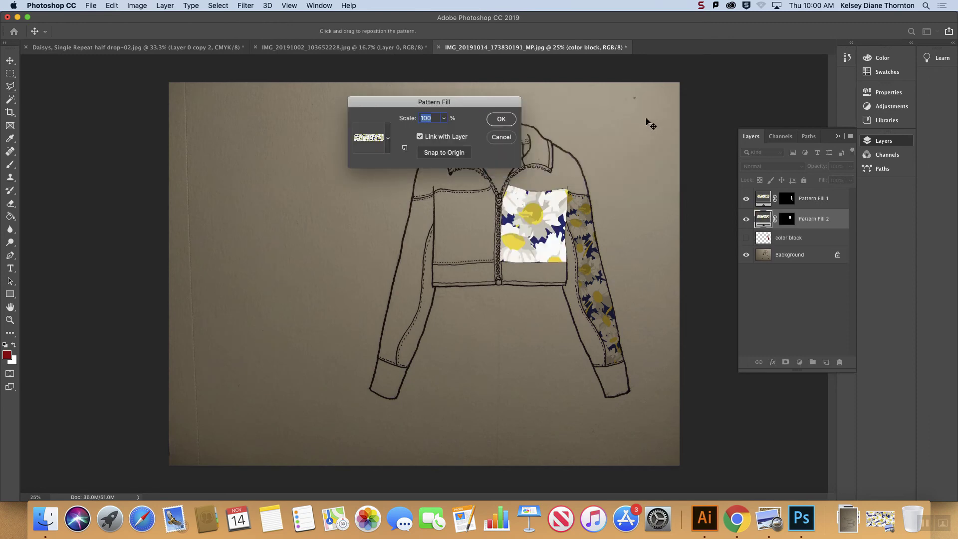
type("50")
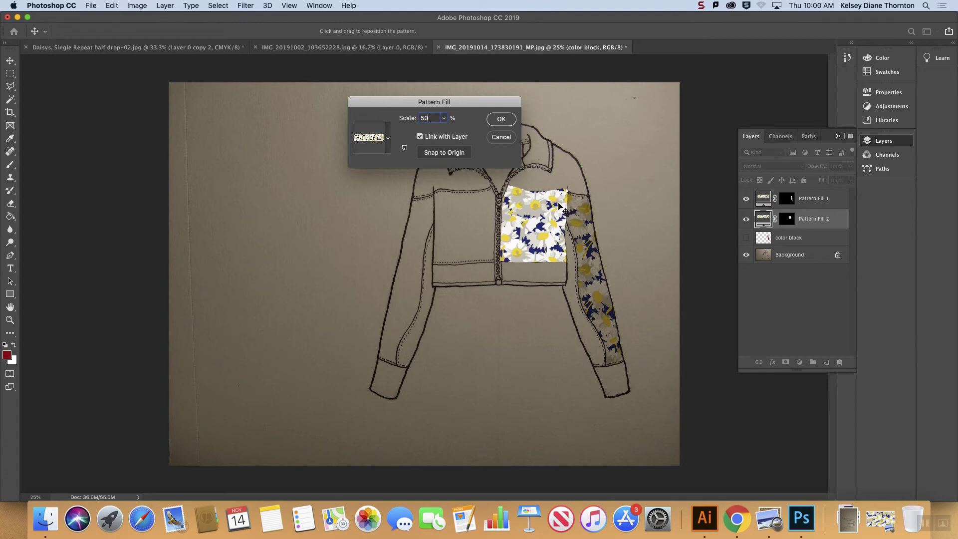
Step: Reposition the daisy pattern within the front panel and set its fill layer's blend mode to Multiply
left_click_drag(541, 210, 527, 227)
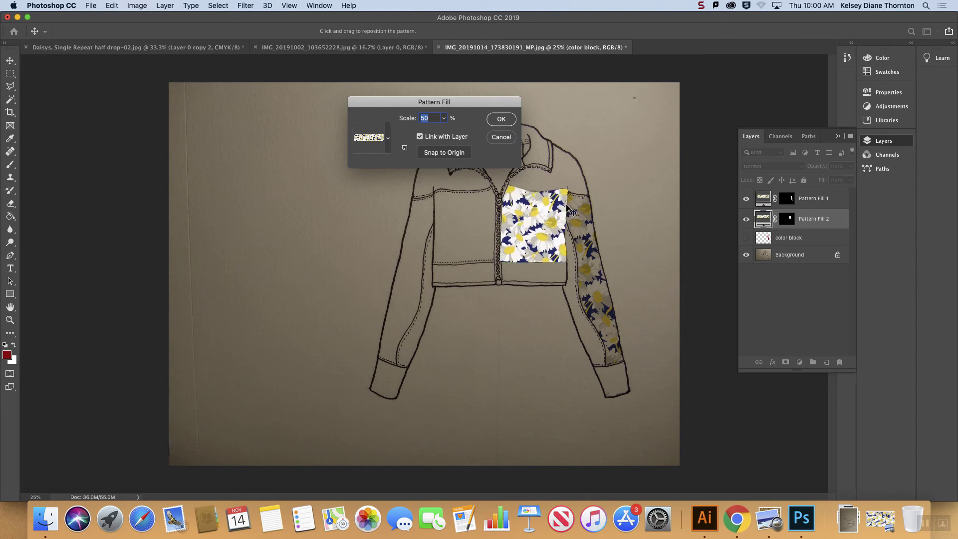
left_click(500, 119)
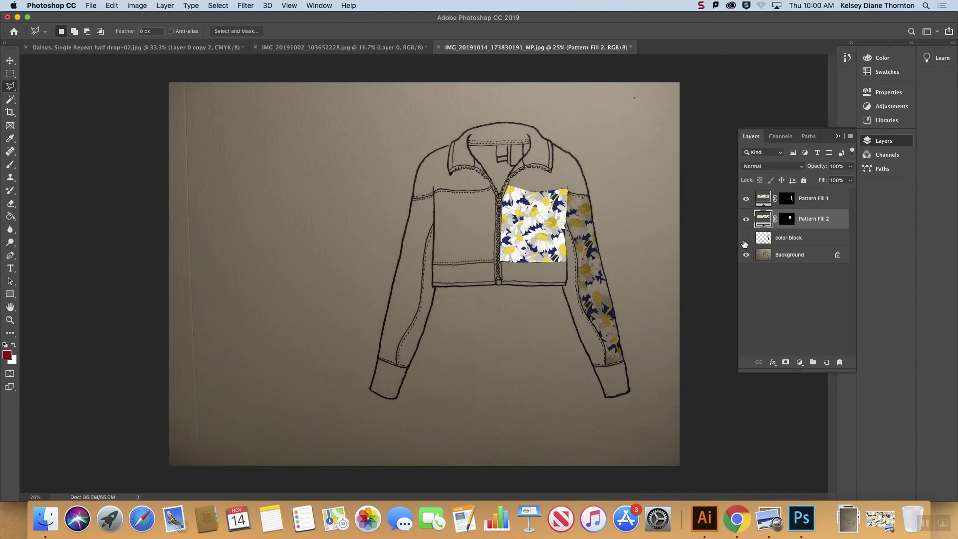
left_click(779, 166)
left_click(778, 194)
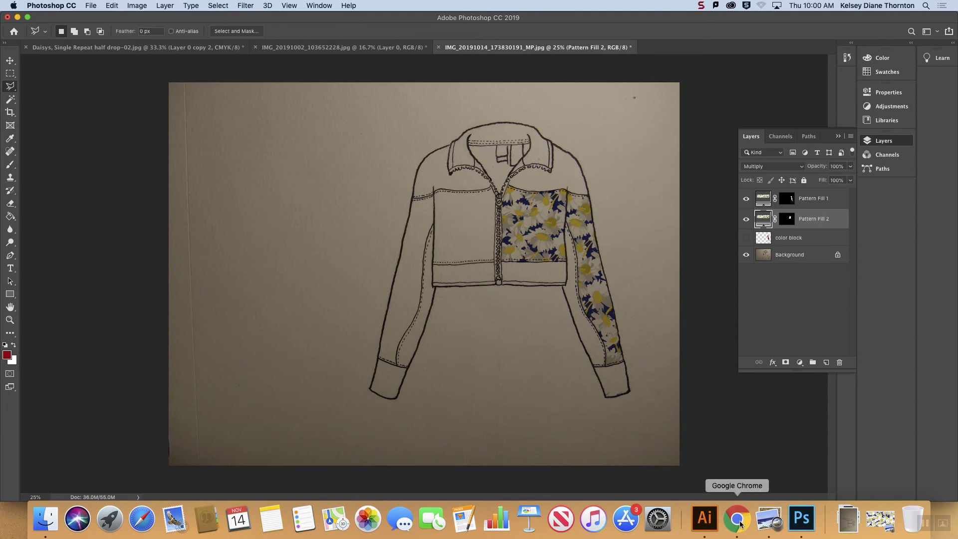
Step: Switch to Adobe Illustrator and create a new 11 x 17 in Tabloid document in portrait orientation
left_click(711, 522)
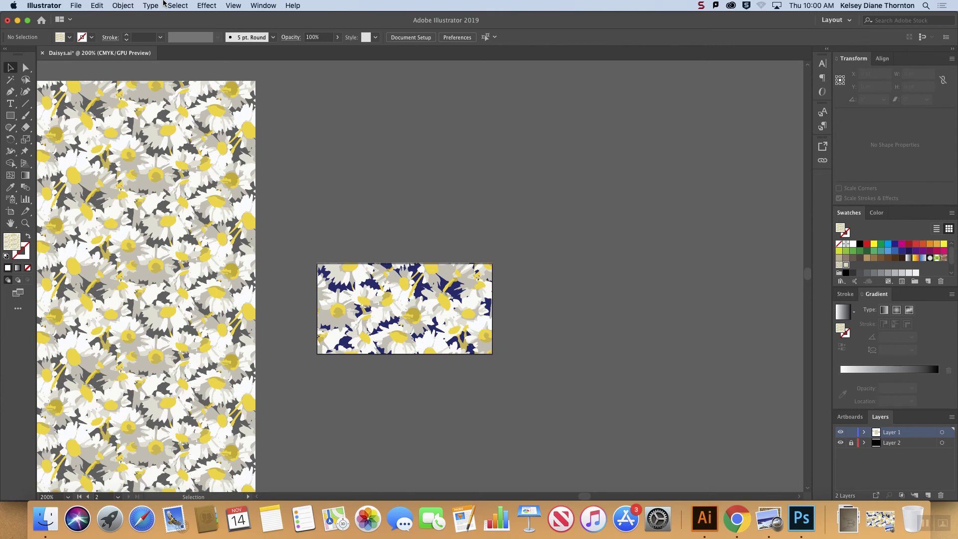
left_click(45, 5)
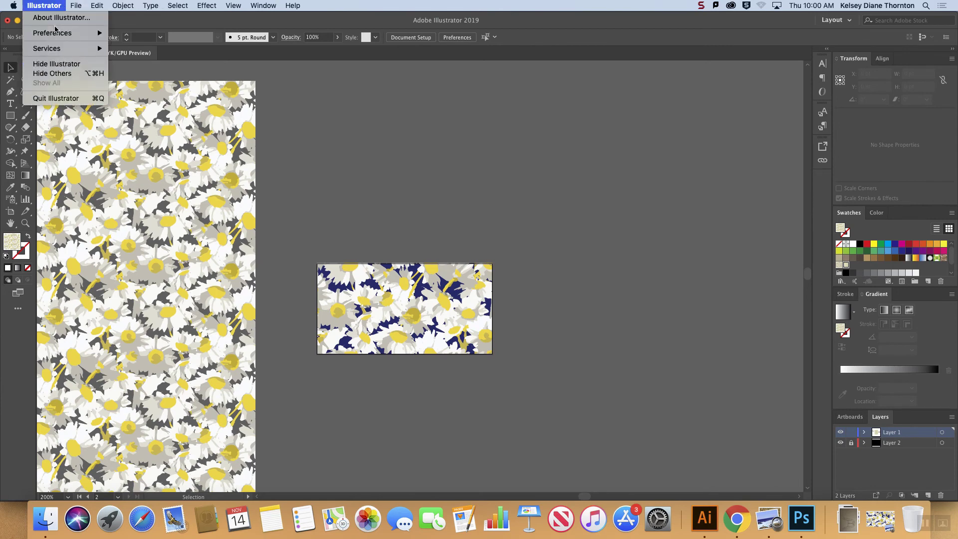
mouse_move(78, 5)
left_click(85, 18)
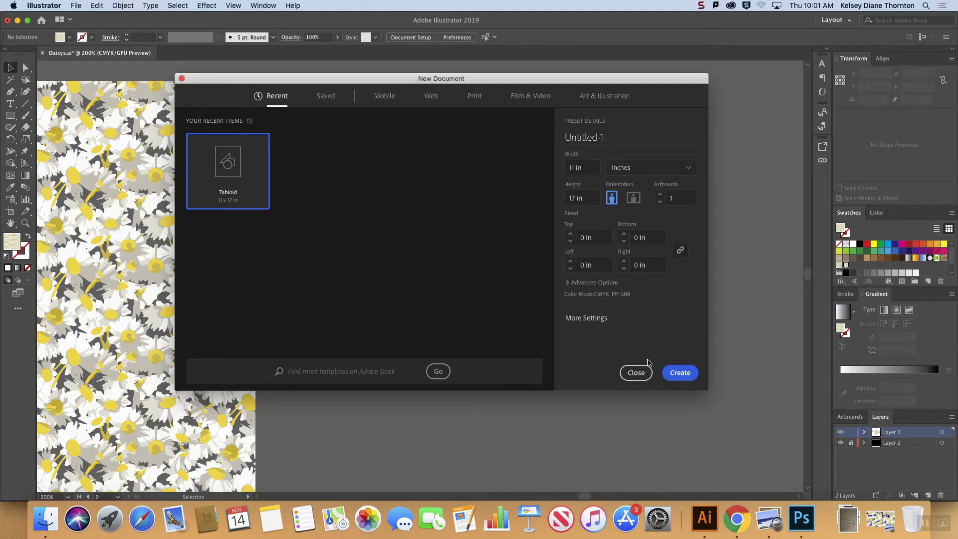
left_click(679, 373)
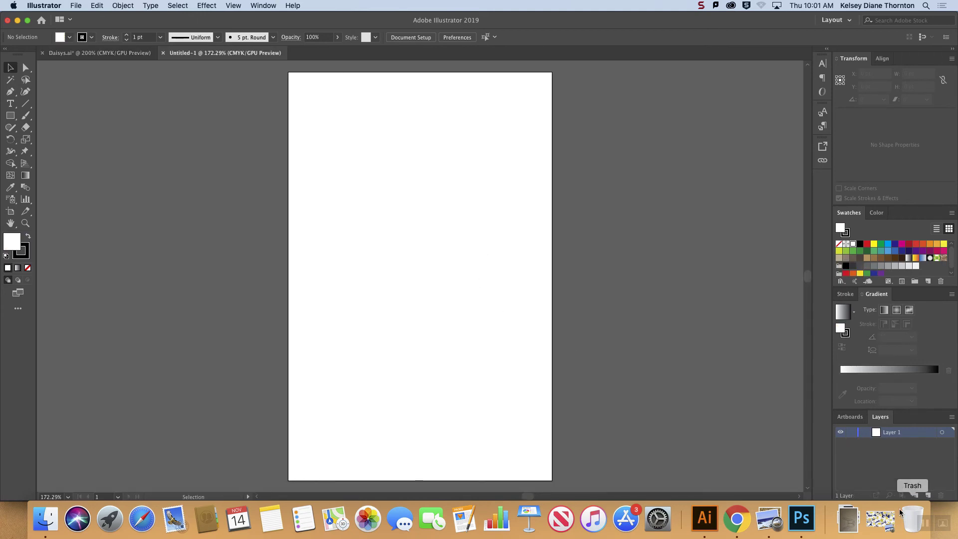
Step: Place the jacket sketch IMG_20191014_173830191_MP.jpg from the Downloads folder into the new document
left_click(848, 519)
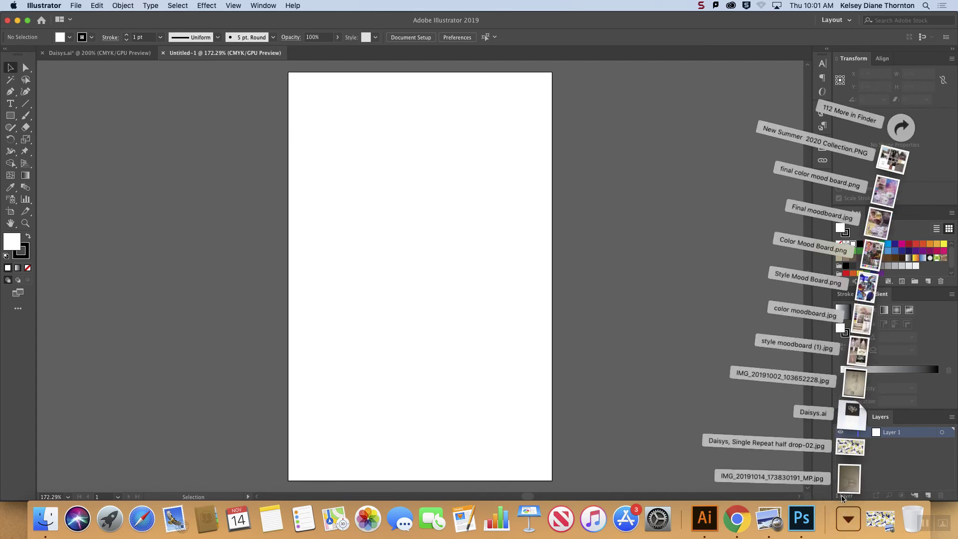
left_click_drag(850, 486, 471, 160)
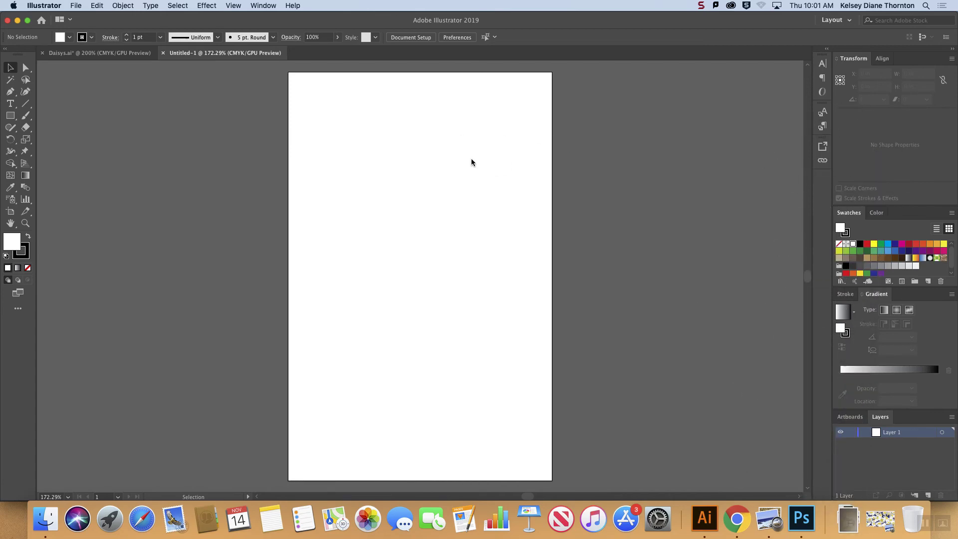
key("super+alt+0")
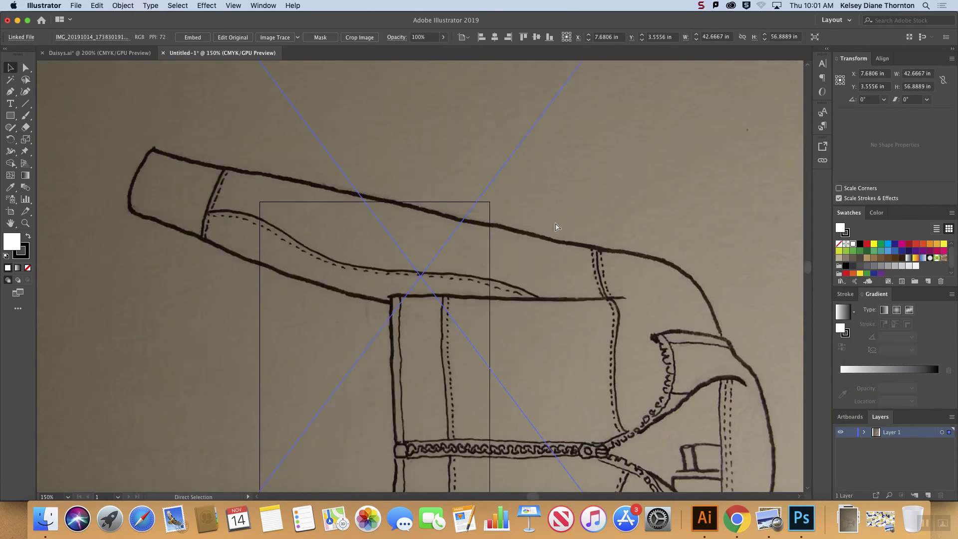
key("super+minus")
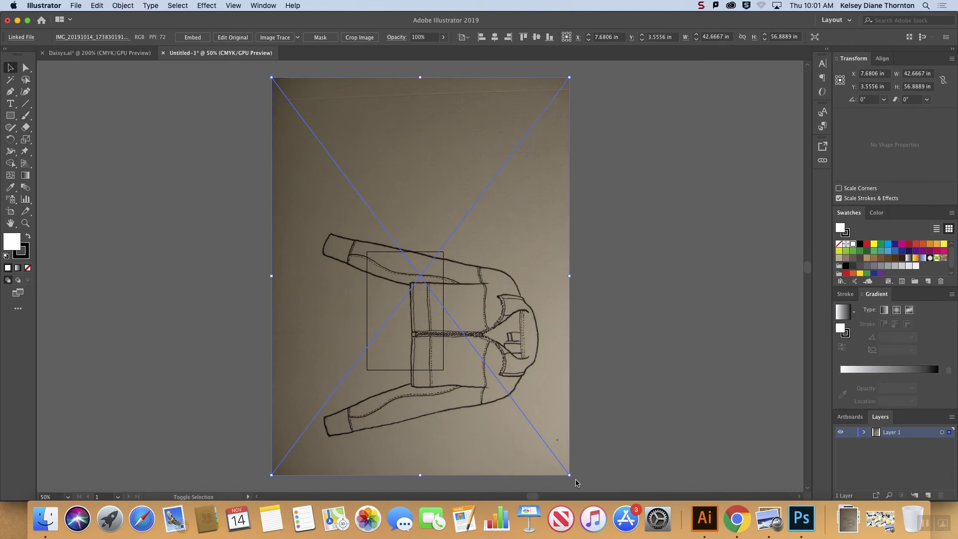
Step: Rotate the placed jacket sketch 90° upright and scale it to about 12.38 x 9.29 in over the artboard
left_click_drag(574, 481, 420, 292)
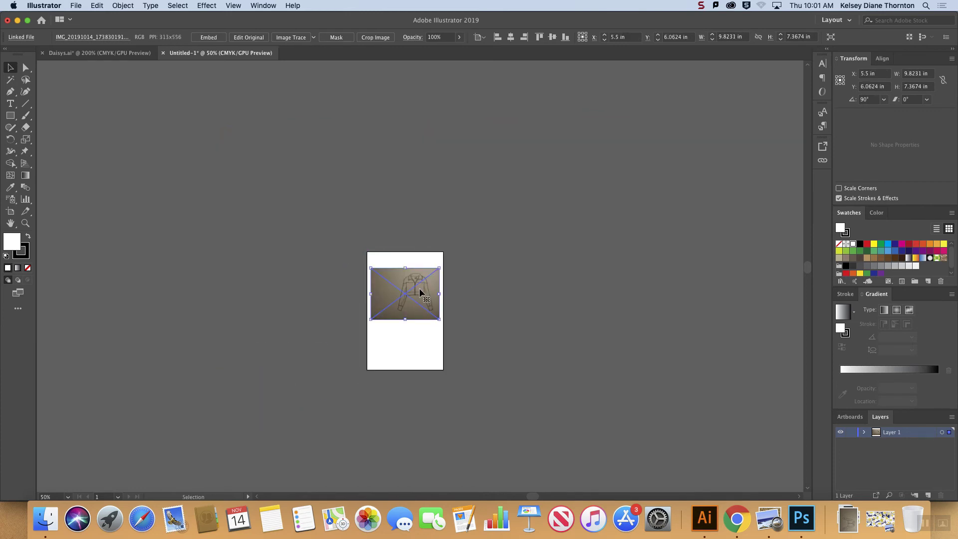
key("super+1")
key("super+plus")
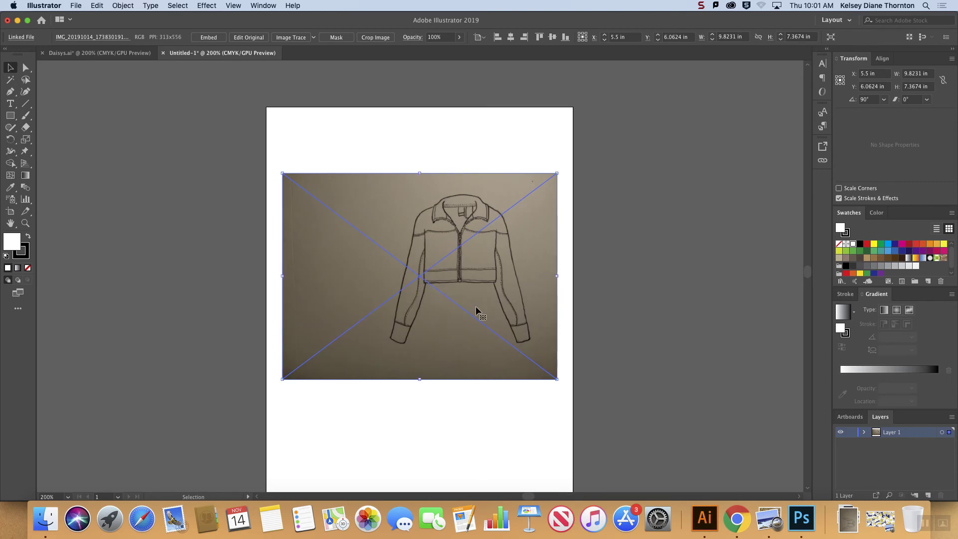
left_click_drag(556, 379, 467, 358)
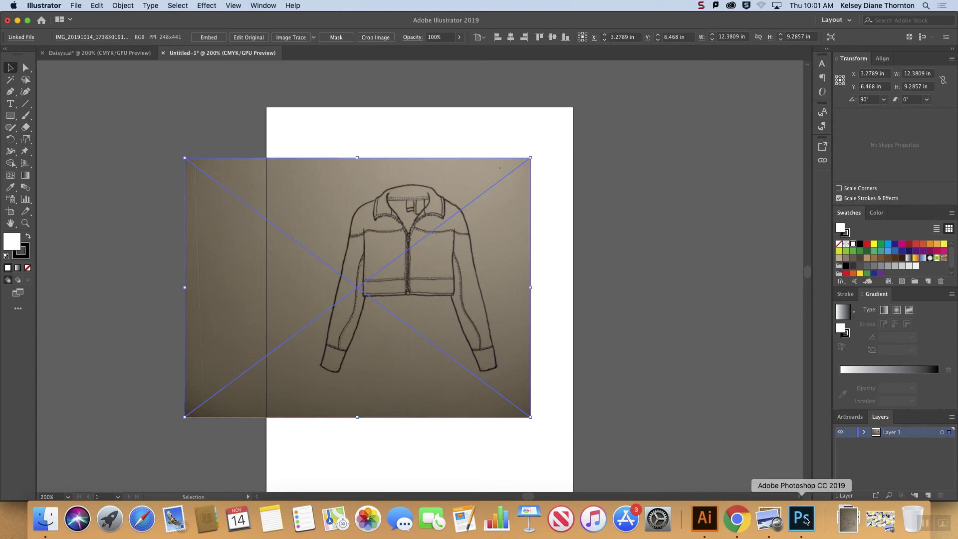
Step: Switch to Photoshop to review the colored figure sketch and the jacket sketch, and return to Illustrator
left_click(802, 519)
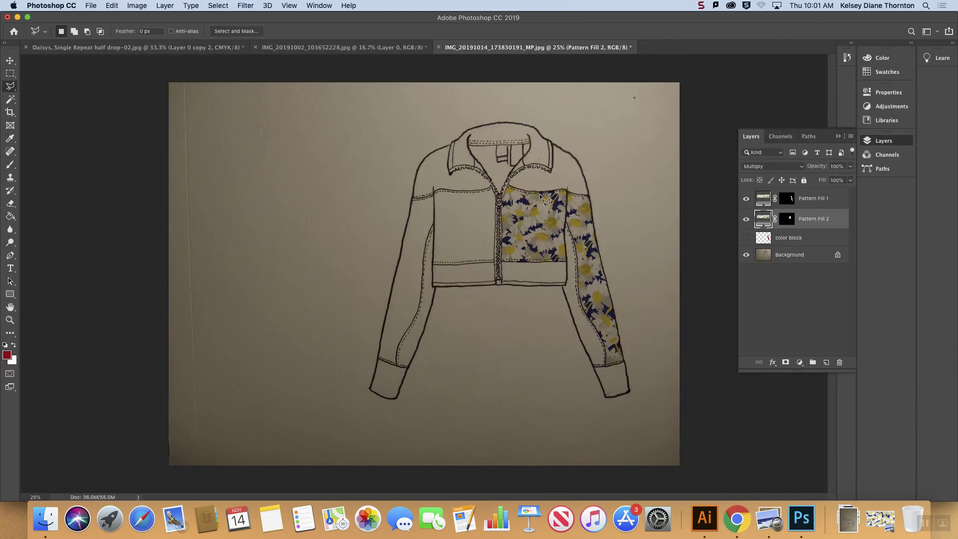
left_click(301, 48)
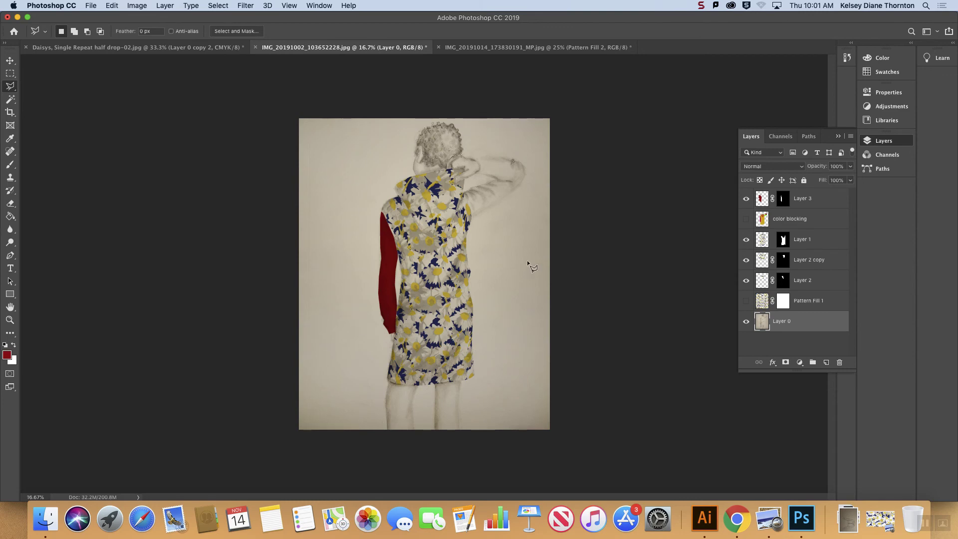
left_click(508, 48)
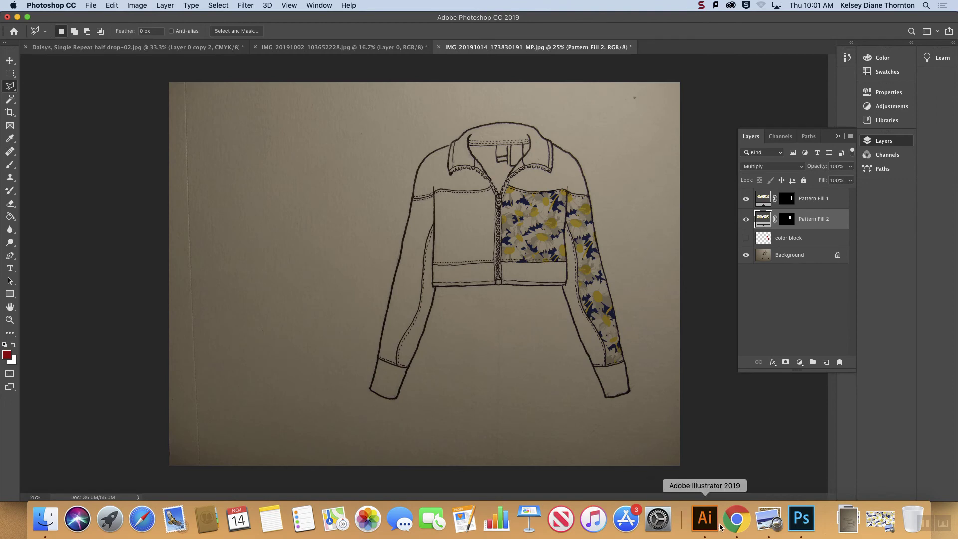
left_click(703, 518)
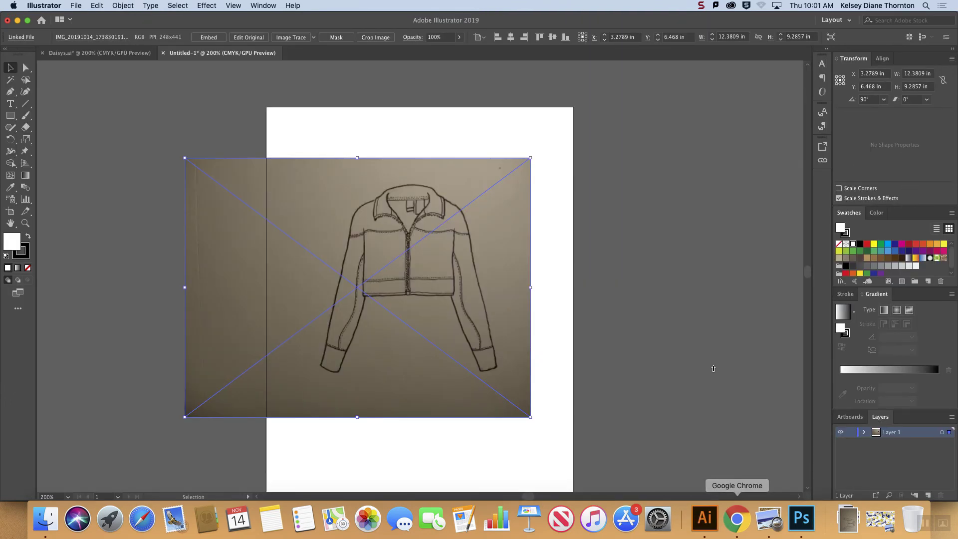
Step: Shift the jacket sketch horizontally toward the artboard's center, then add a new layer above it and lock Layer 1
left_click_drag(462, 275, 484, 268)
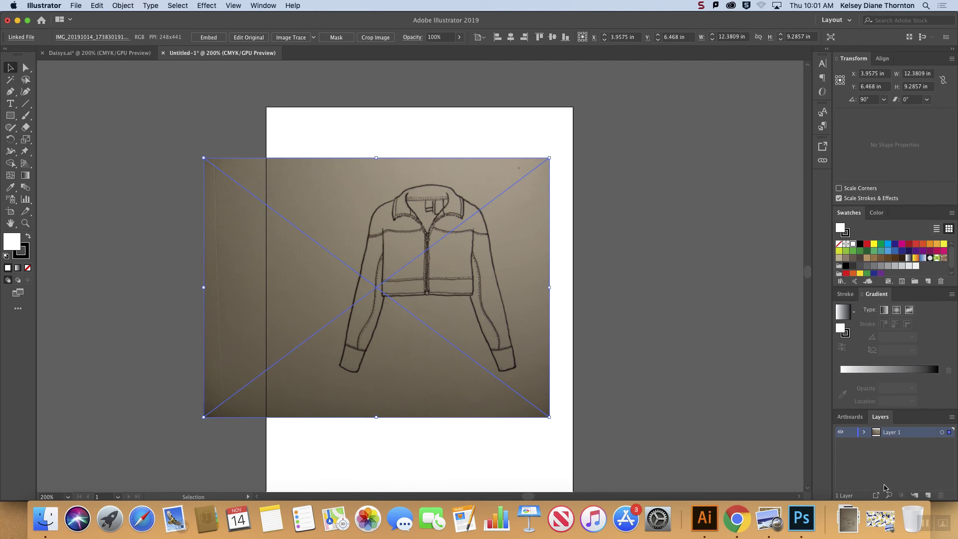
left_click(927, 495)
left_click(851, 443)
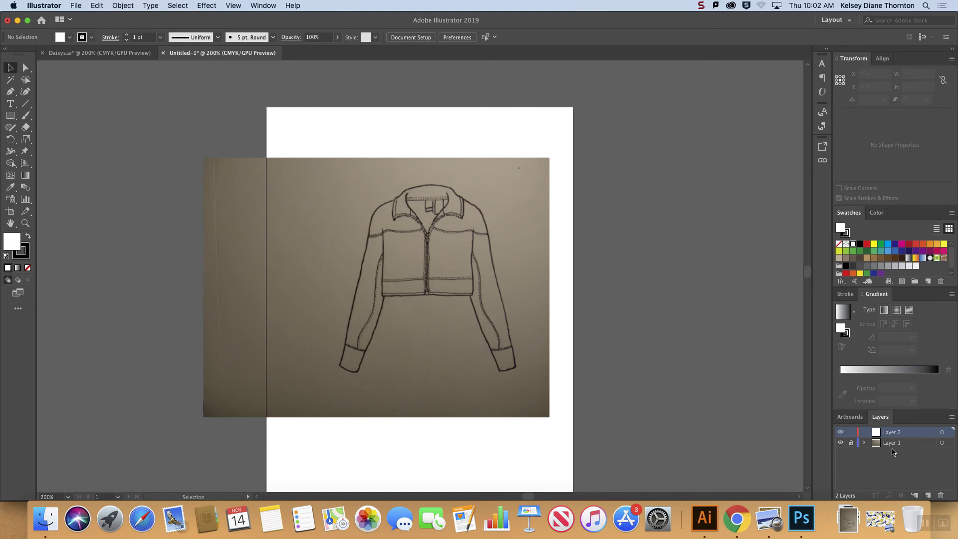
Step: Make Layer 1 a template layer with its images dimmed to 50%, and make Layer 2 the active layer
double_click(913, 444)
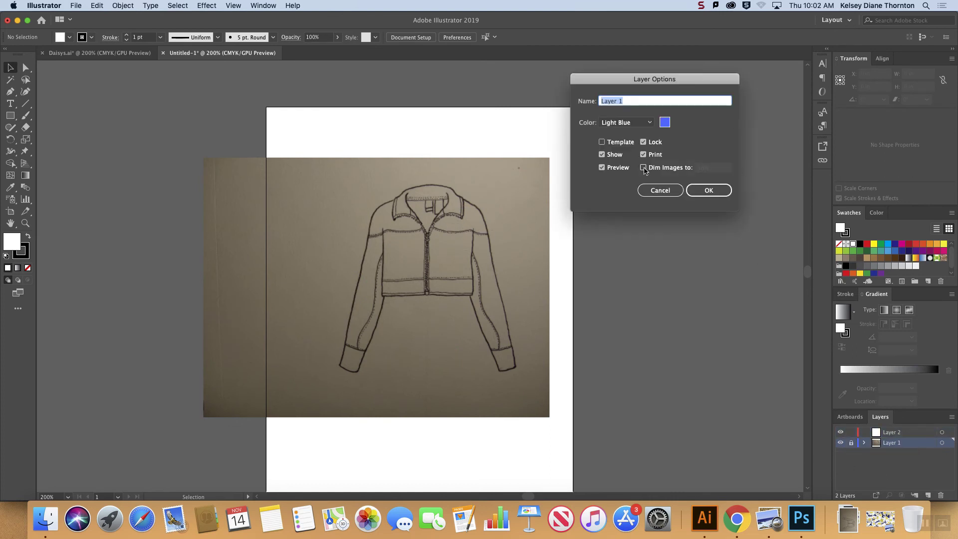
left_click(616, 144)
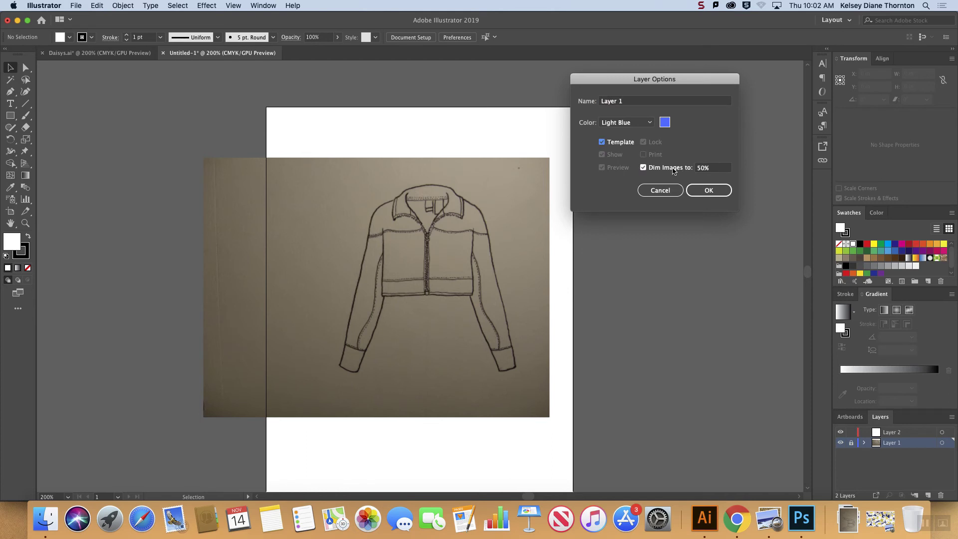
left_click(708, 190)
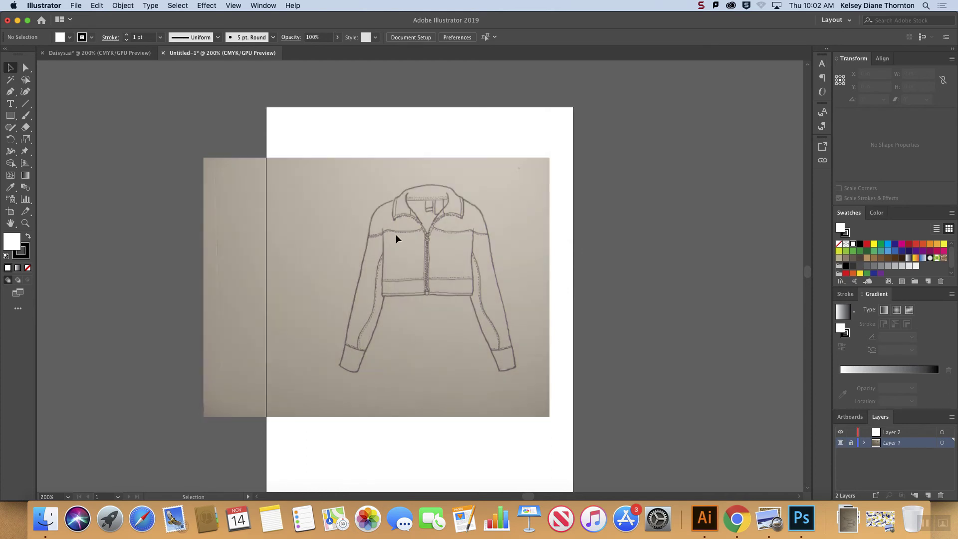
left_click(891, 435)
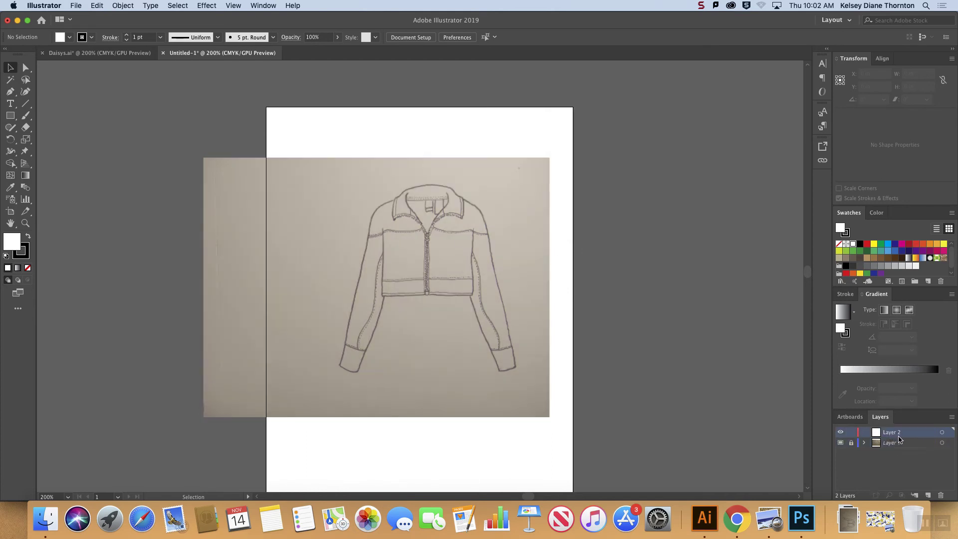
Step: Trace the outer panel of the jacket's right-hand sleeve as a closed Pen path from the yoke seam to the cuff
left_click(10, 92)
key("super+equal")
key("super+equal")
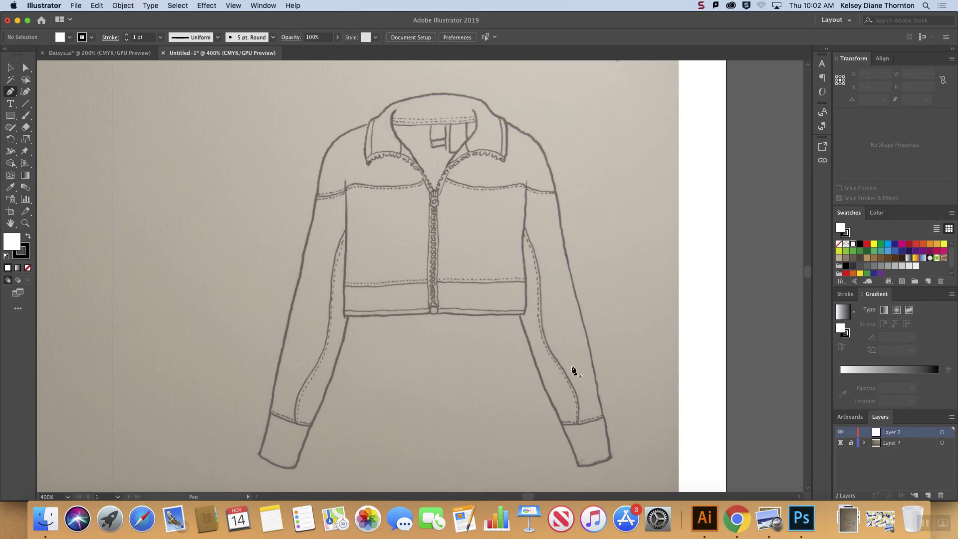
left_click(525, 185)
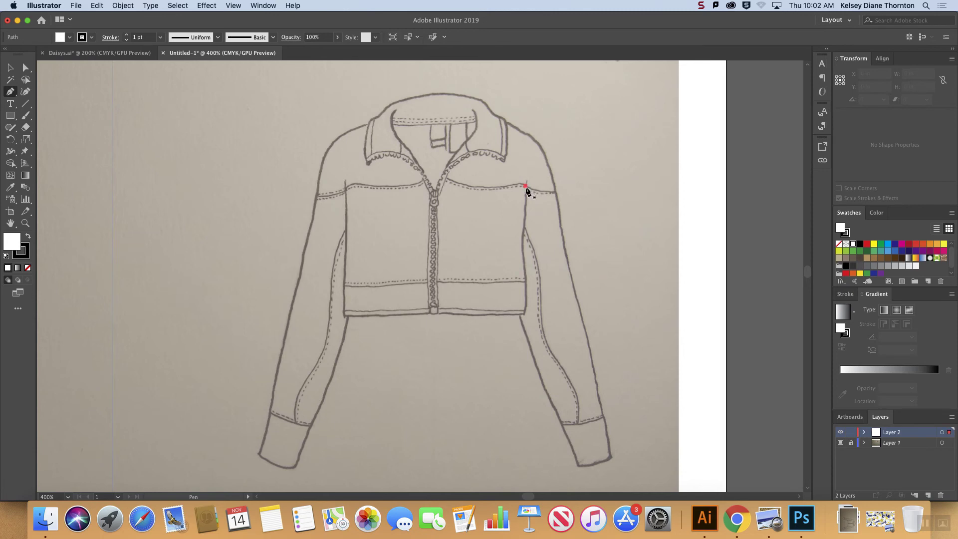
left_click(523, 227)
left_click_drag(542, 325, 541, 401)
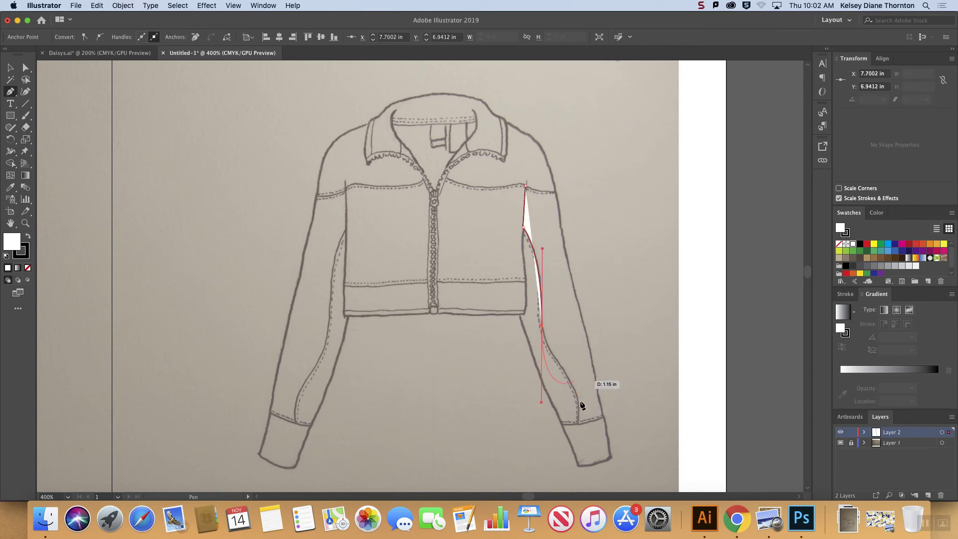
left_click(577, 424)
left_click_drag(578, 428, 574, 479)
left_click(577, 425)
left_click_drag(604, 415, 611, 406)
left_click_drag(563, 239, 559, 198)
left_click(555, 192)
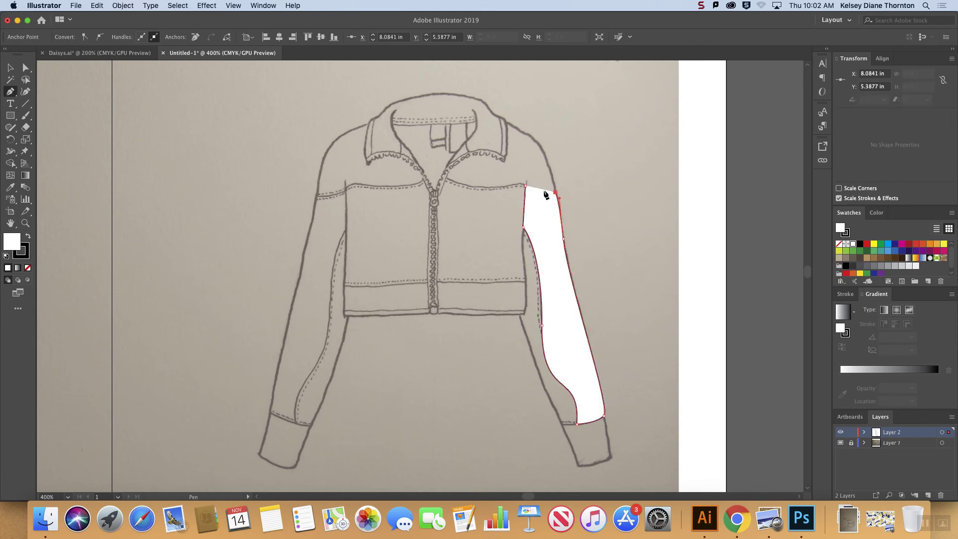
left_click_drag(526, 188, 518, 181)
Step: Shorten the curve handle at the outer sleeve panel's inner seam so the path follows the sketched line
left_click(25, 68)
left_click(555, 379)
left_click_drag(543, 403, 542, 359)
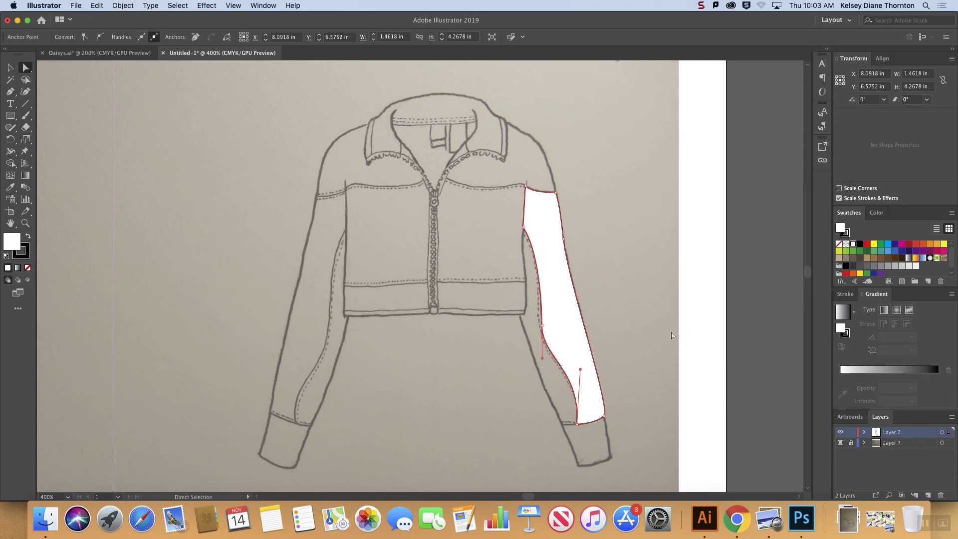
left_click(667, 349)
left_click(10, 67)
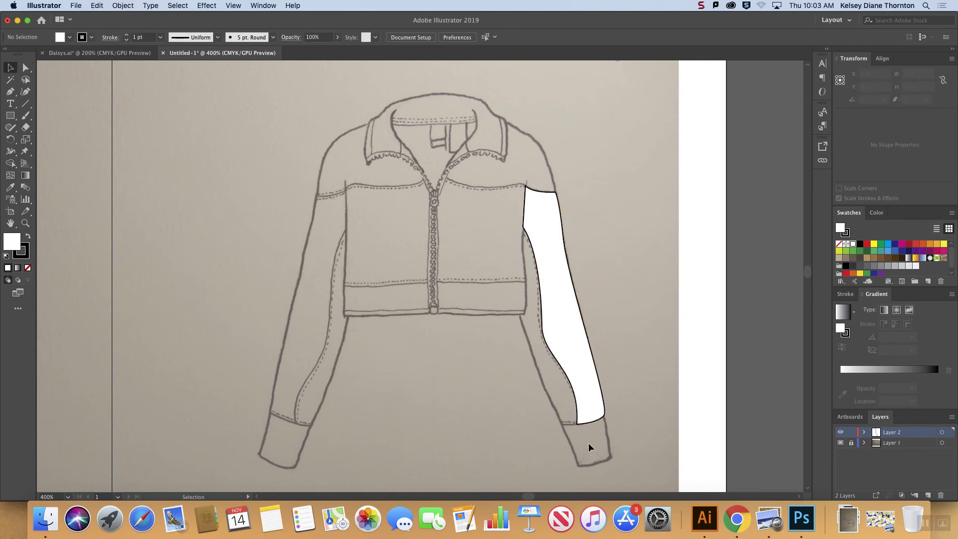
Step: Draw the inner panel of the same sleeve as a closed Pen path, overlapping the outer panel between armhole and cuff
left_click(10, 91)
left_click(523, 228)
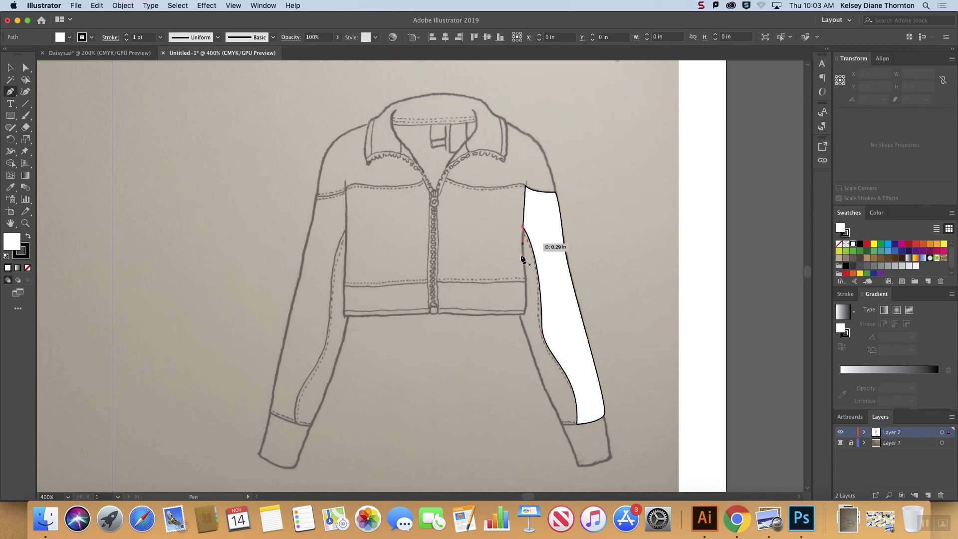
left_click(523, 256)
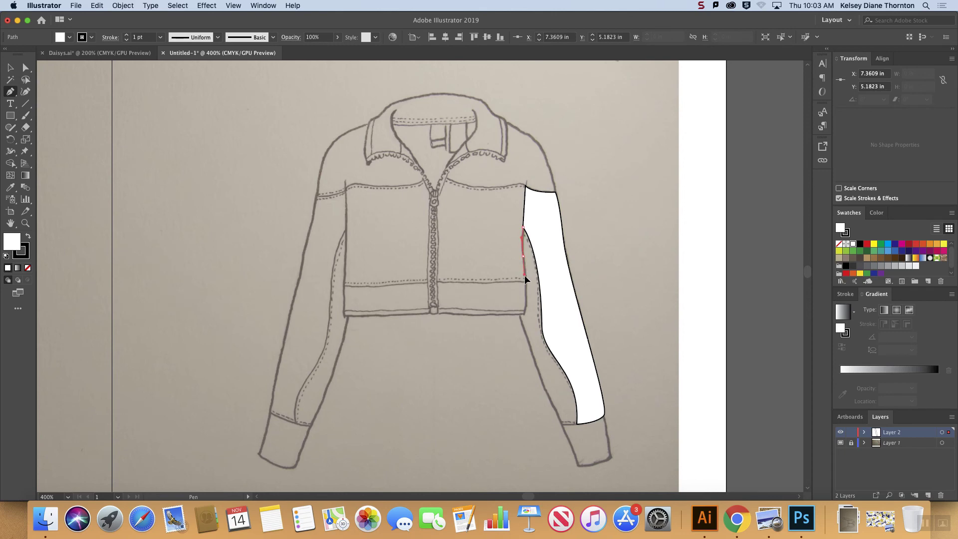
left_click(523, 314)
left_click_drag(517, 319, 517, 320)
left_click(522, 314)
left_click(519, 314)
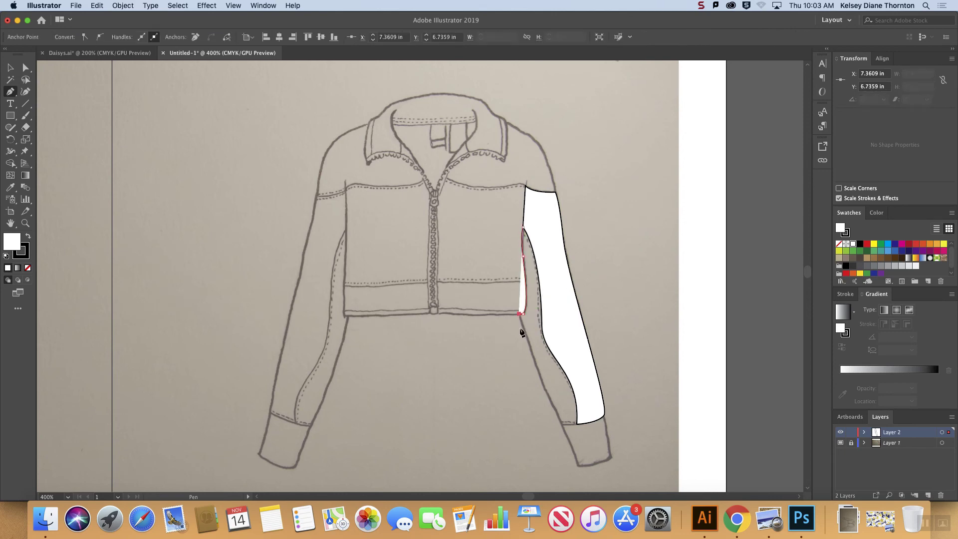
left_click(560, 423)
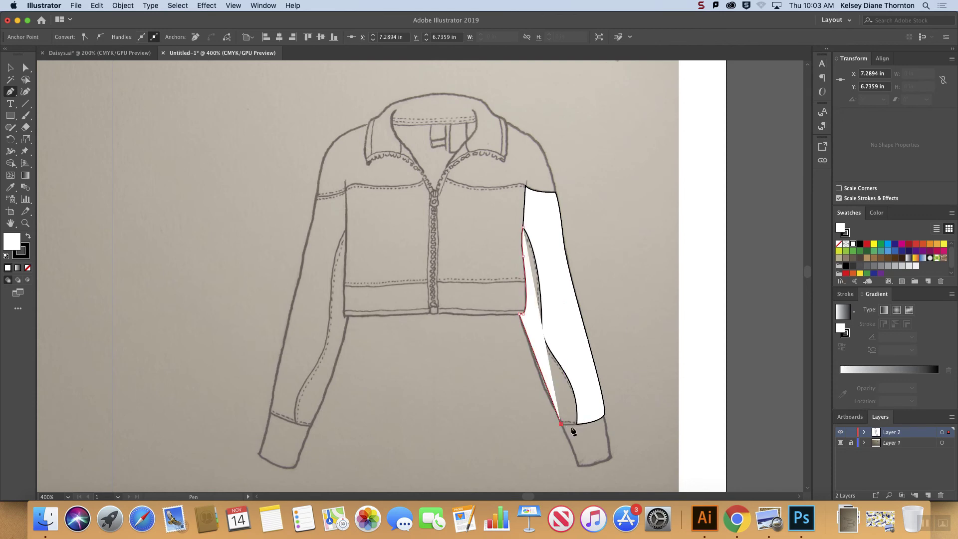
left_click(577, 424)
left_click(590, 398)
left_click(563, 288)
left_click(547, 216)
left_click(522, 228)
left_click(10, 67)
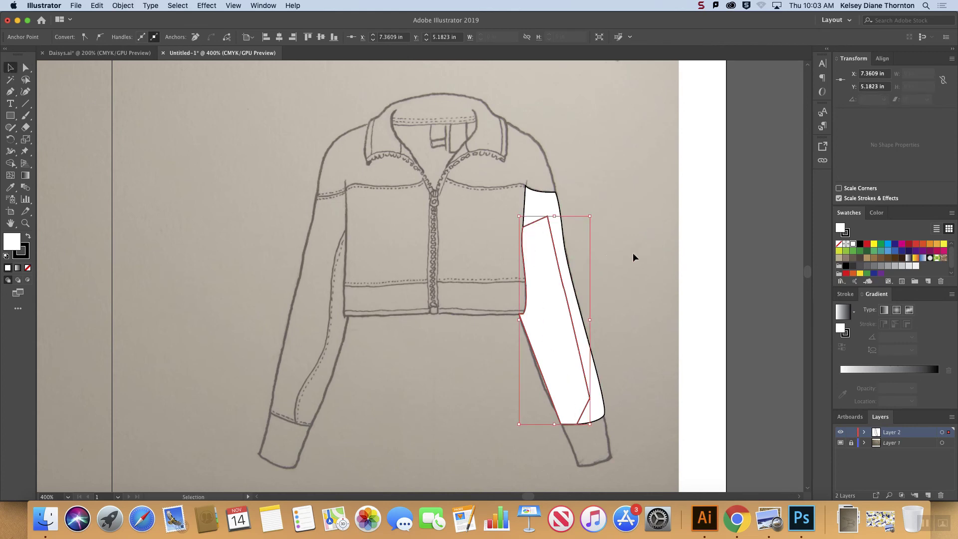
Step: Send the inner sleeve panel to the back, behind the outer sleeve panel
left_click(564, 337)
right_click(562, 340)
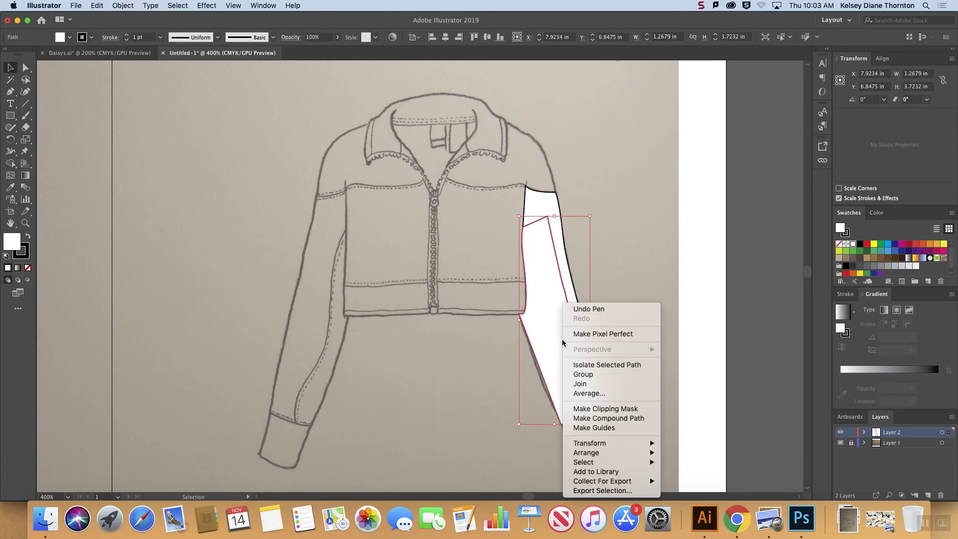
mouse_move(597, 452)
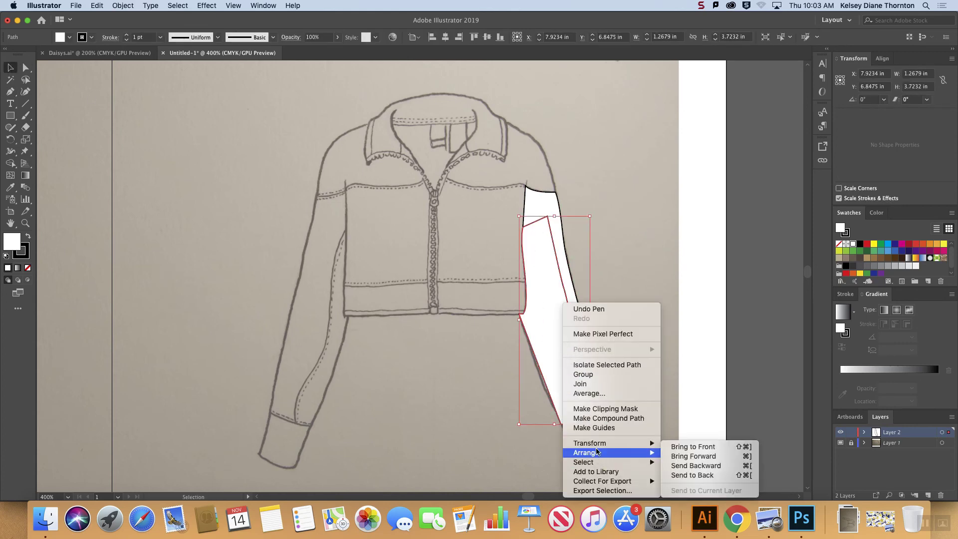
left_click(693, 475)
left_click(622, 253)
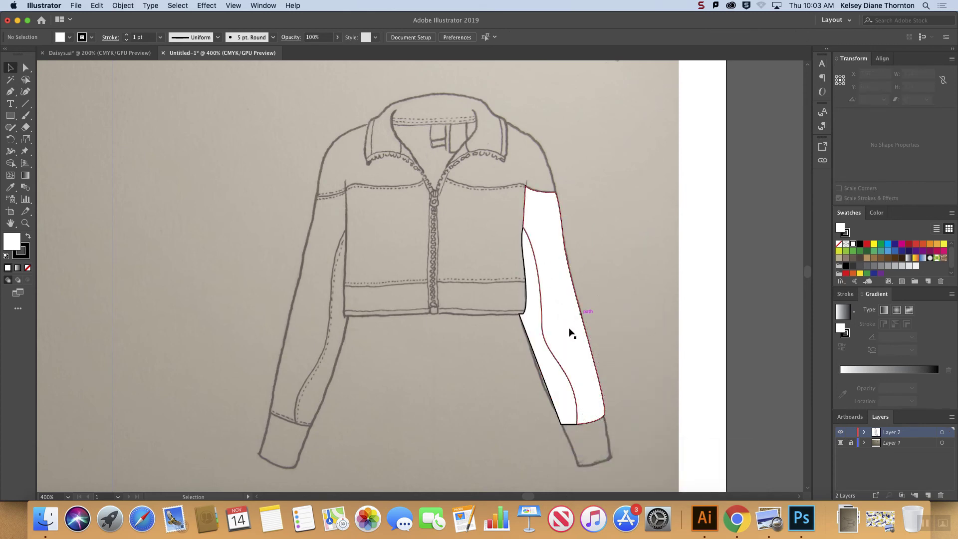
Step: Copy the large daisy-pattern rectangle from the Daisys.ai document
left_click(560, 341)
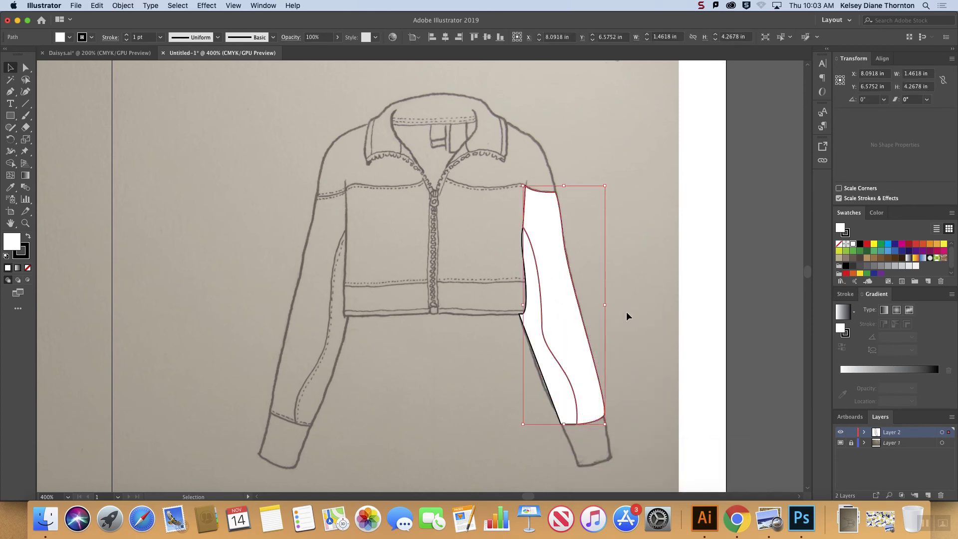
left_click(92, 52)
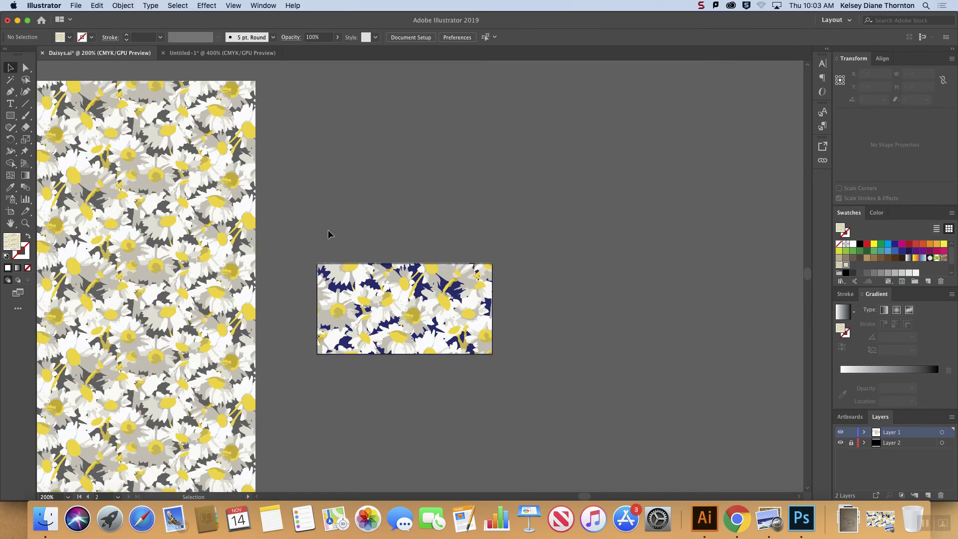
left_click(463, 300)
left_click(123, 5)
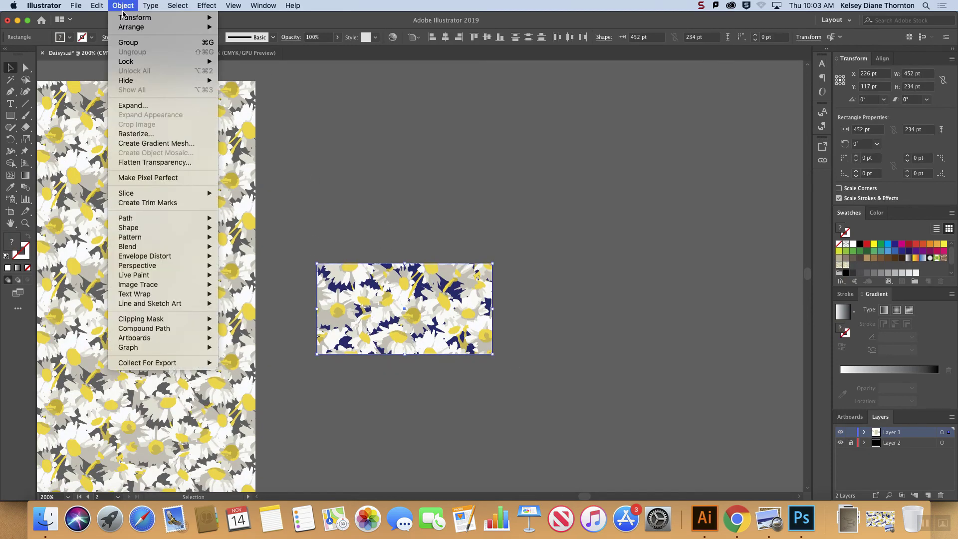
left_click(347, 134)
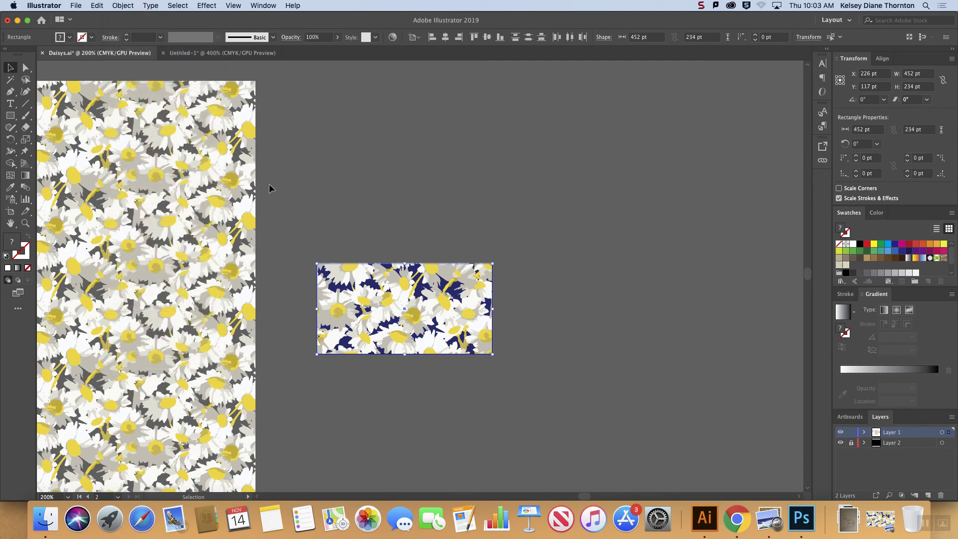
left_click(203, 200)
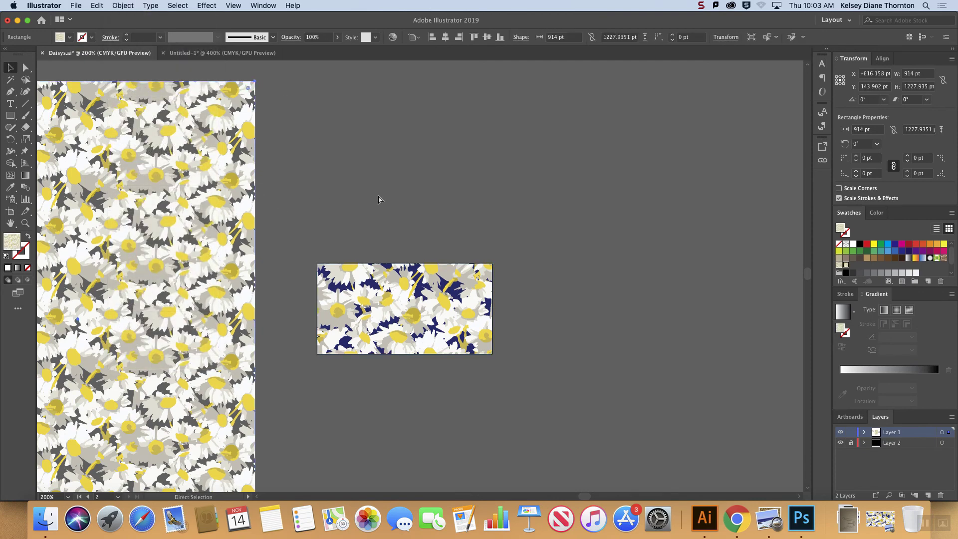
Step: Bring the daisy pattern swatch into the jacket document by pasting the pattern-filled rectangle and undoing the paste
left_click(220, 53)
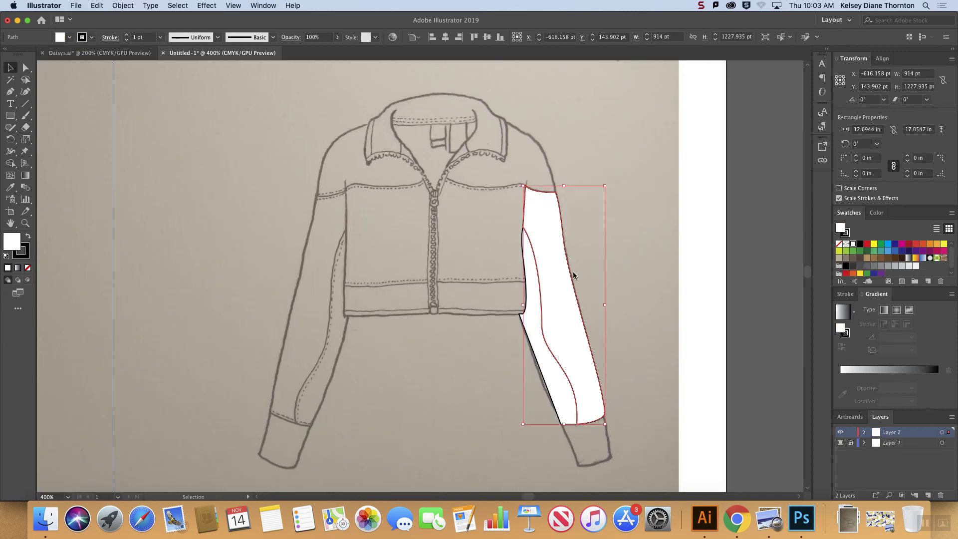
key("v")
key("super+v")
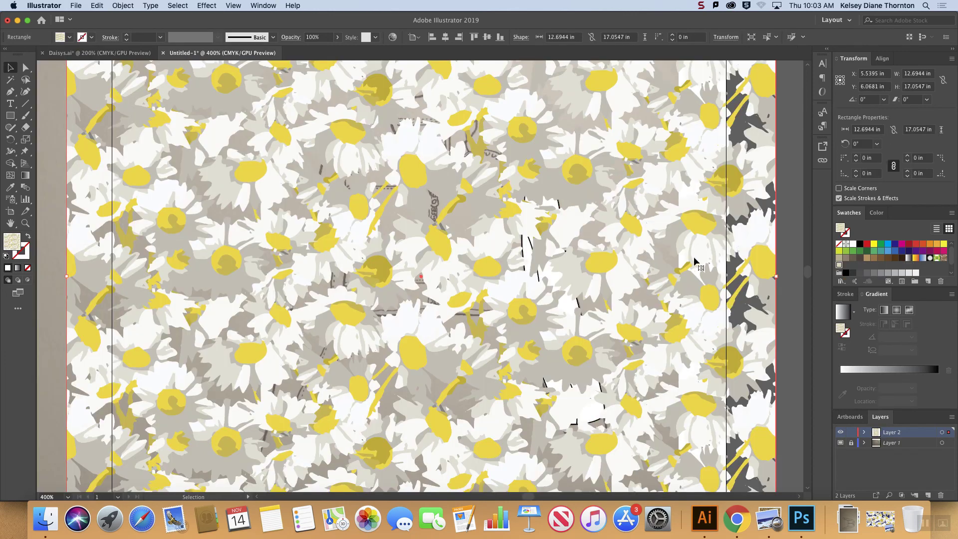
key("super+z")
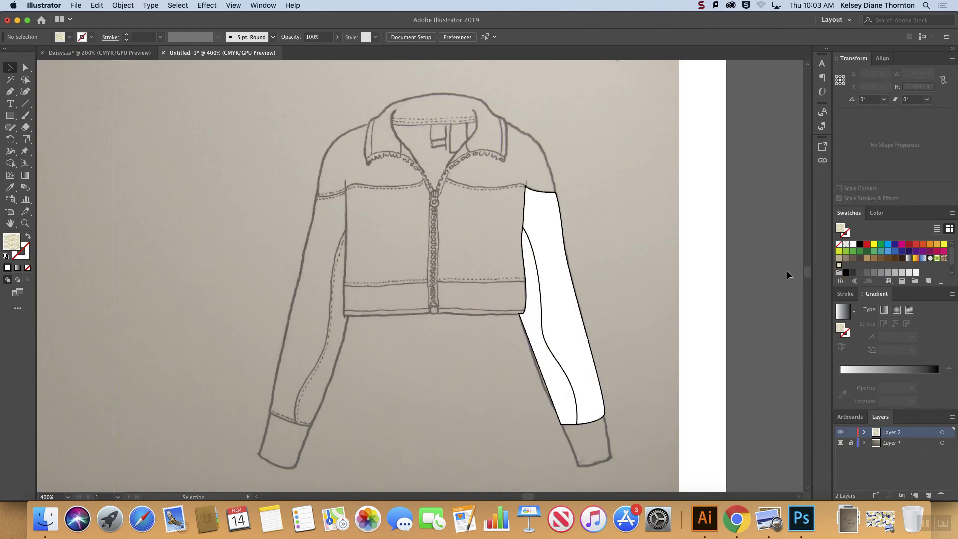
left_click(106, 53)
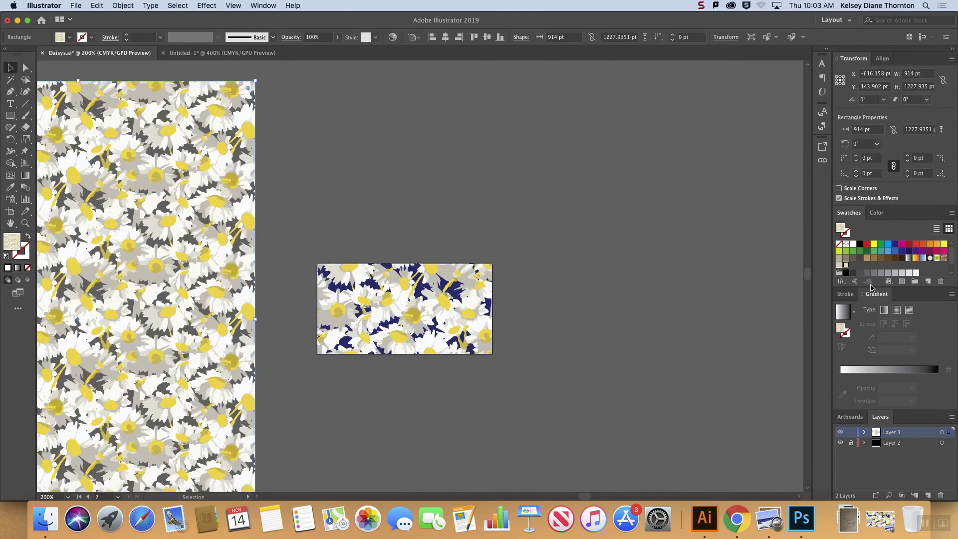
left_click(367, 111)
left_click(222, 52)
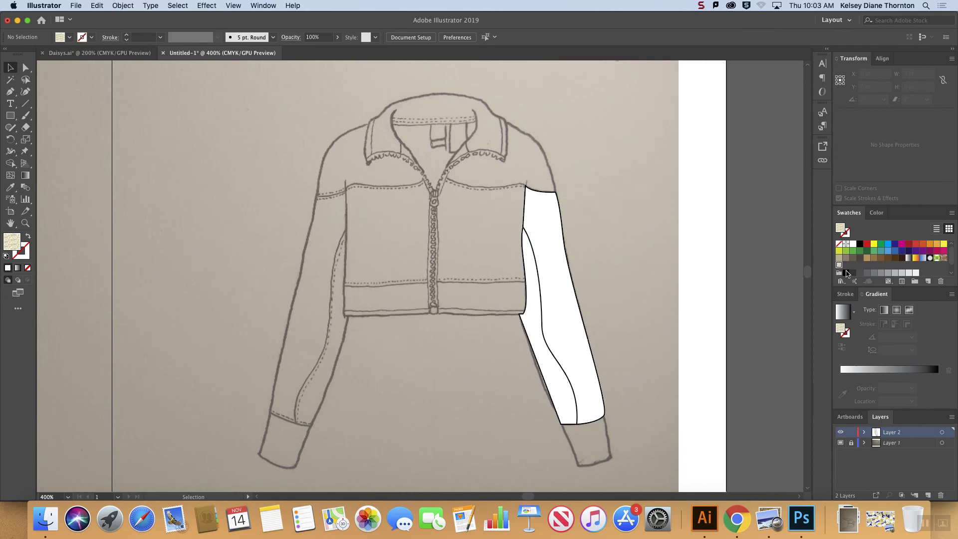
Step: Fill the outer panel of the traced sleeve with the daisy swatch named New Pattern
left_click(577, 292)
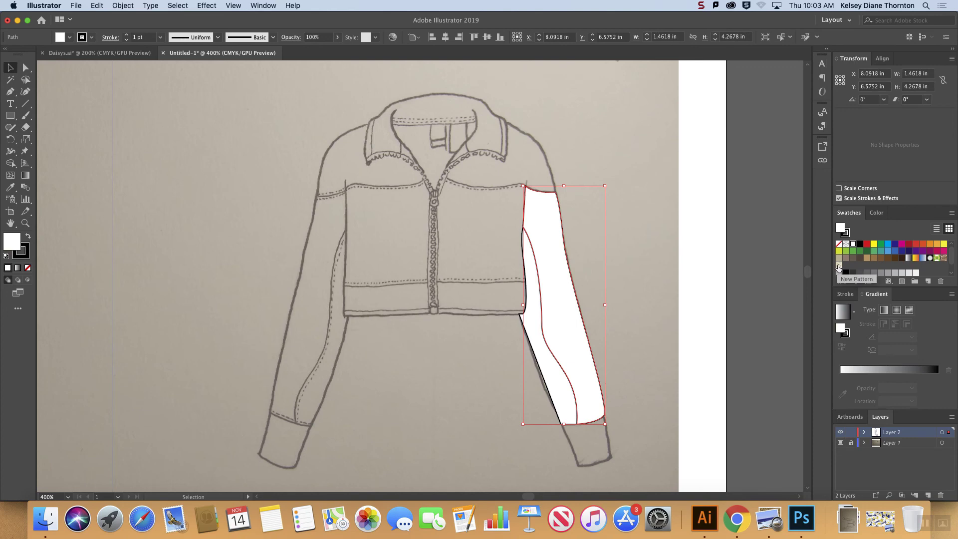
left_click(838, 265)
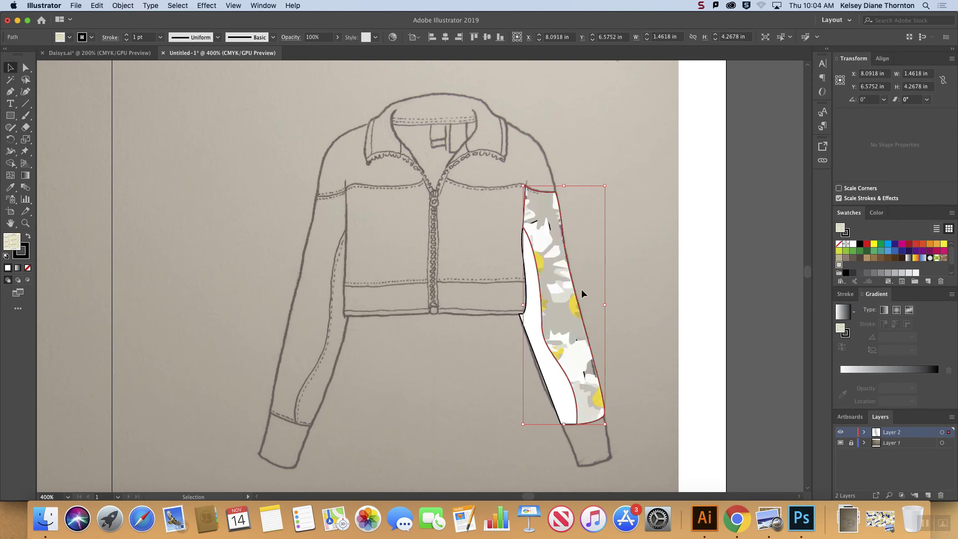
left_click(752, 319)
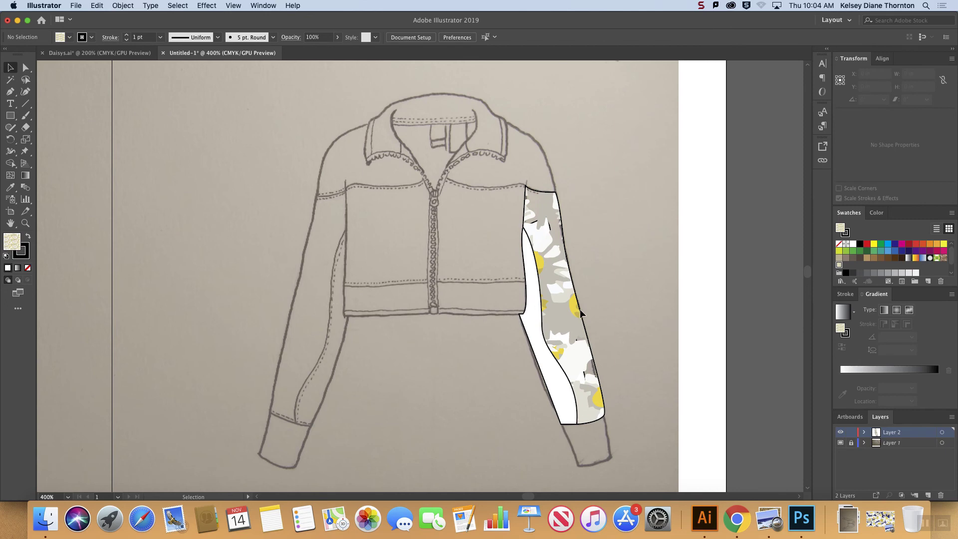
Step: Draw the same sleeve's cuff as a closed daisy-filled Pen path in Draw Behind mode, its upper edge overlapping under the sleeve panels
left_click(566, 314)
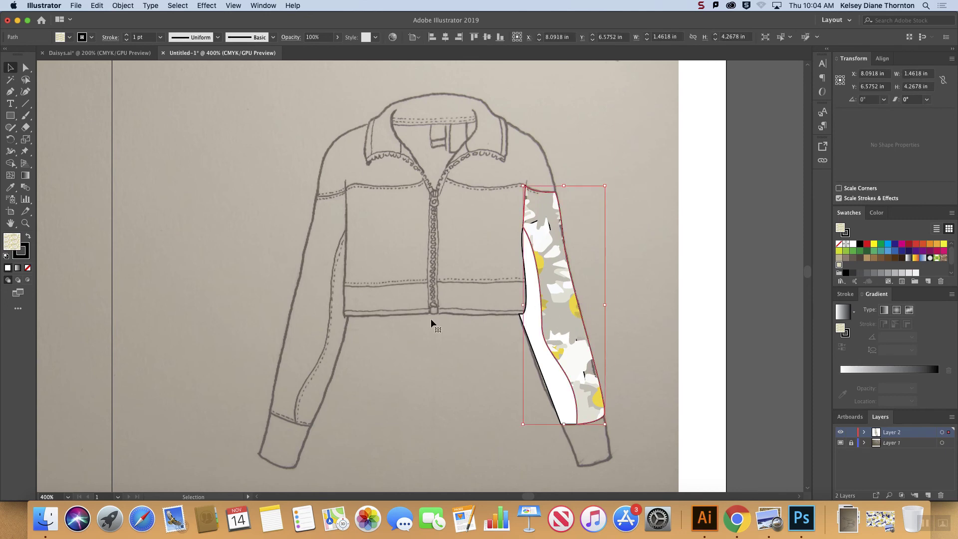
left_click(10, 92)
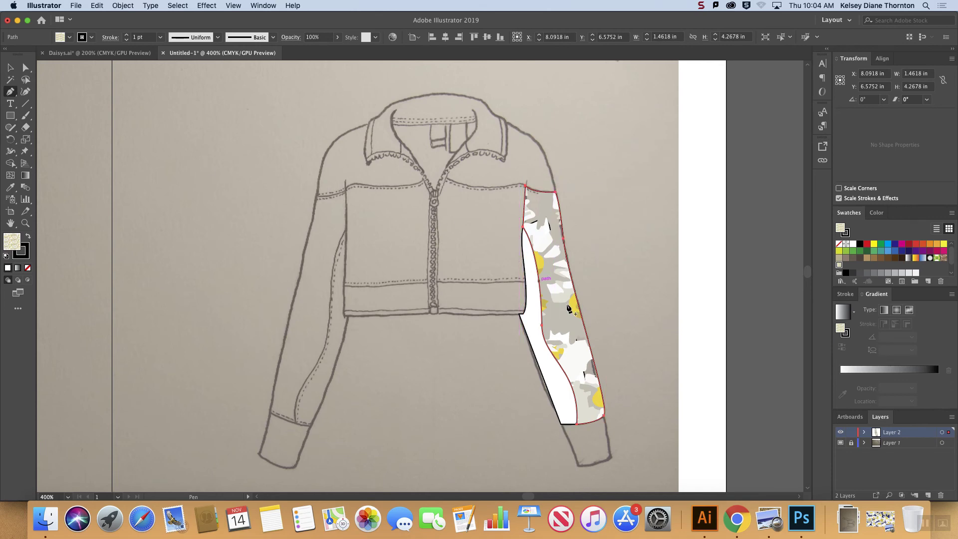
left_click(17, 281)
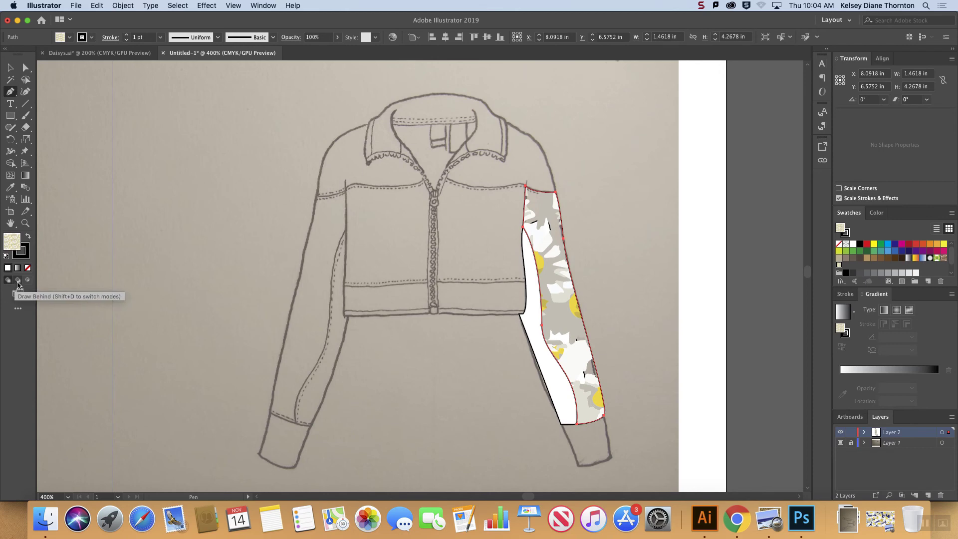
left_click(18, 281)
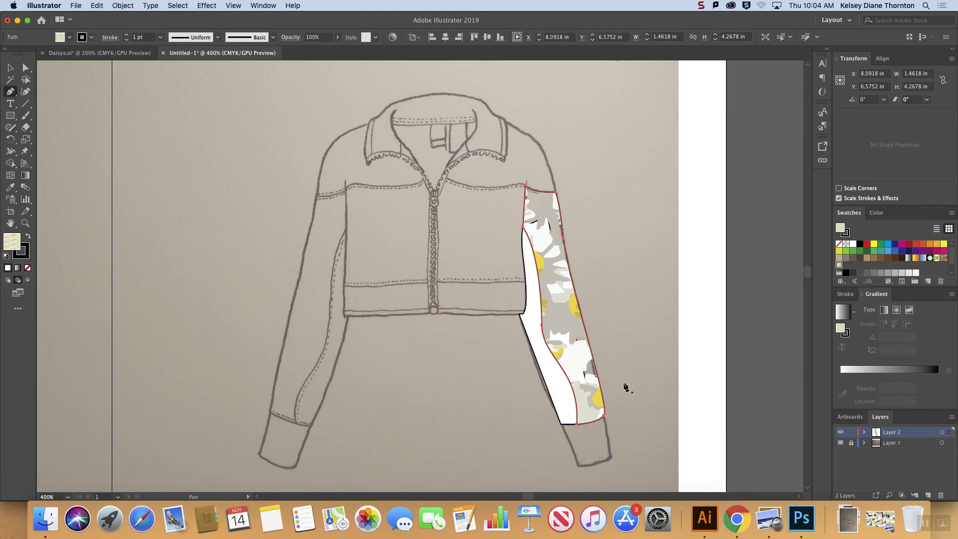
left_click(562, 426)
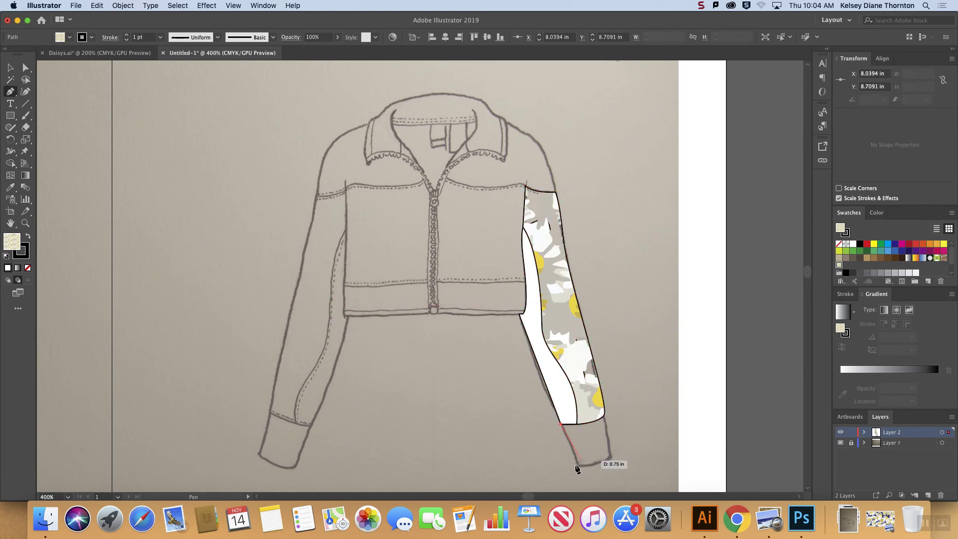
left_click(579, 466)
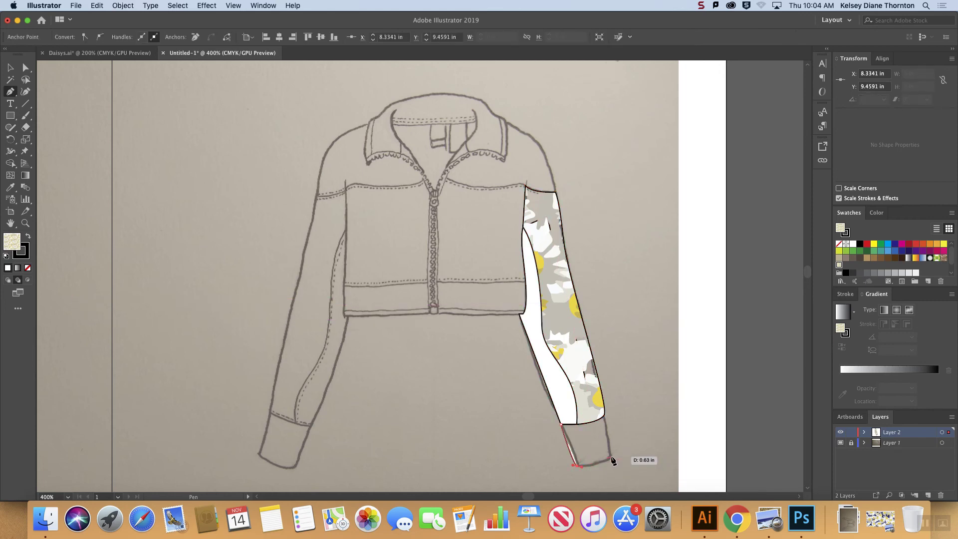
left_click(611, 456)
left_click(603, 417)
left_click(566, 399)
left_click(562, 425)
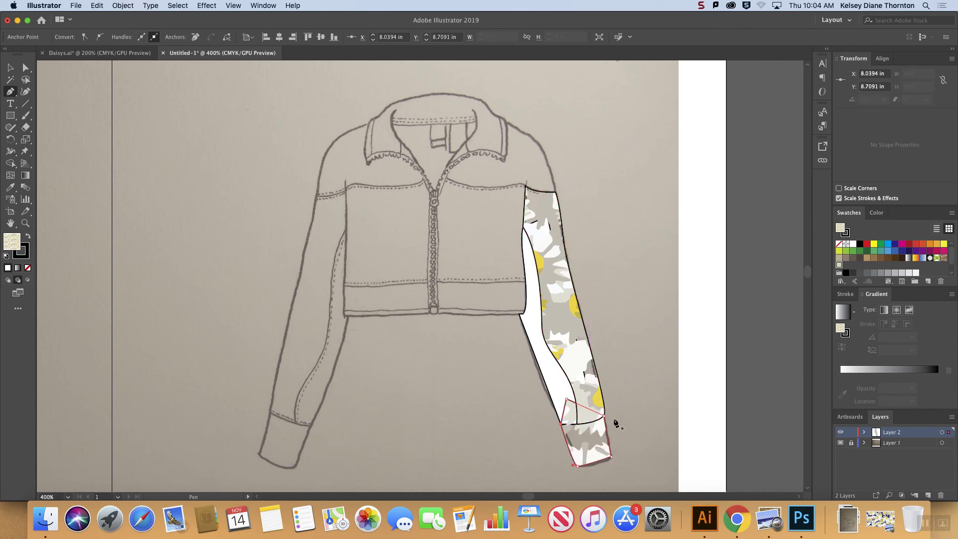
left_click(9, 67)
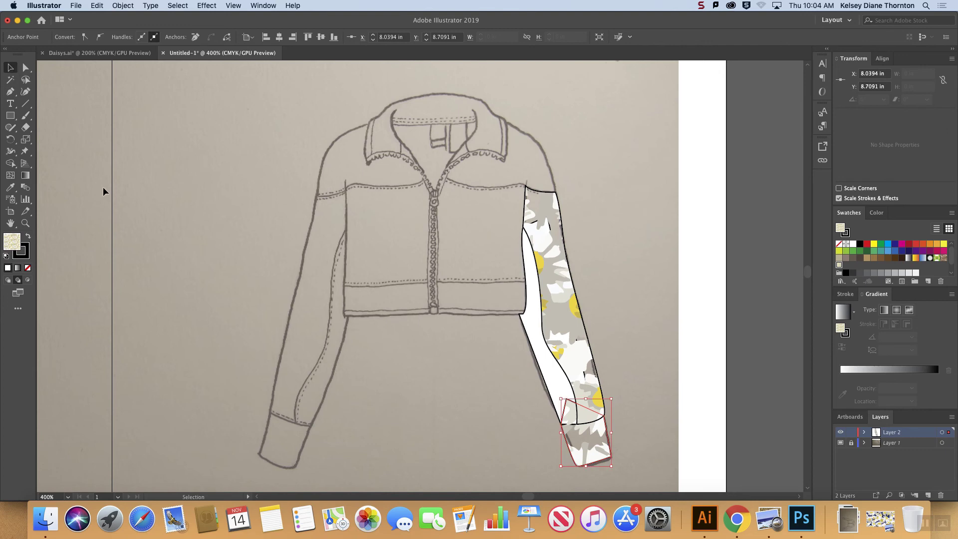
left_click(149, 237)
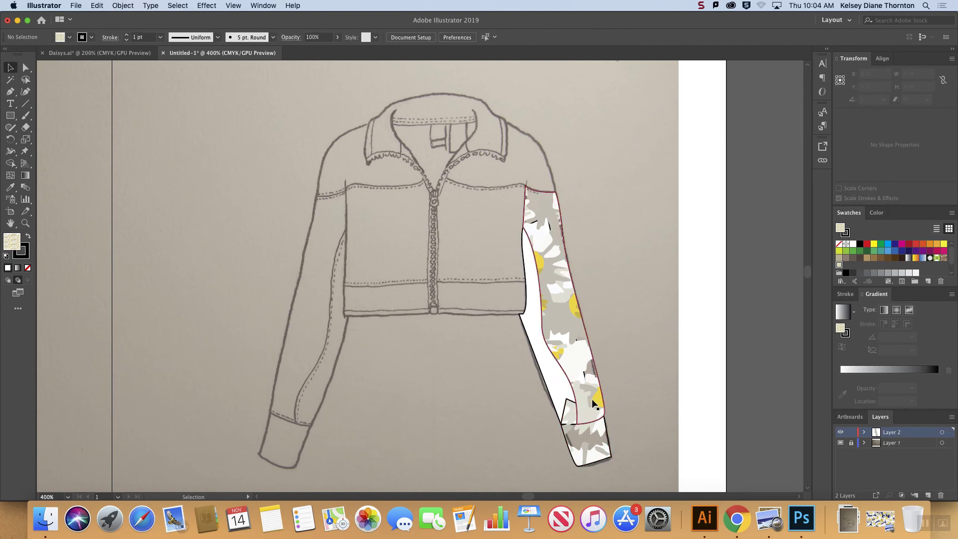
Step: Bring both the inner and outer sleeve panels to the front, above the cuff
left_click(555, 384)
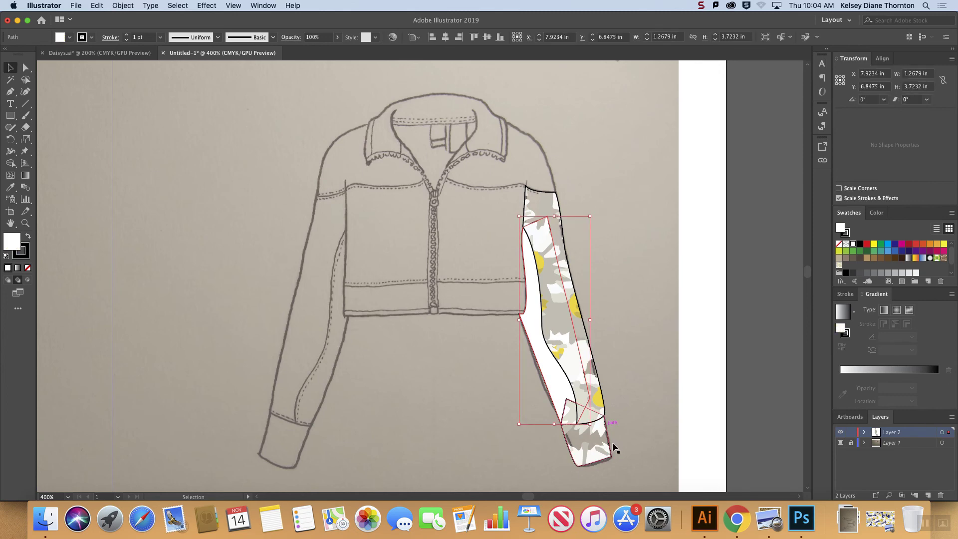
left_click(576, 375, "shift")
right_click(576, 374)
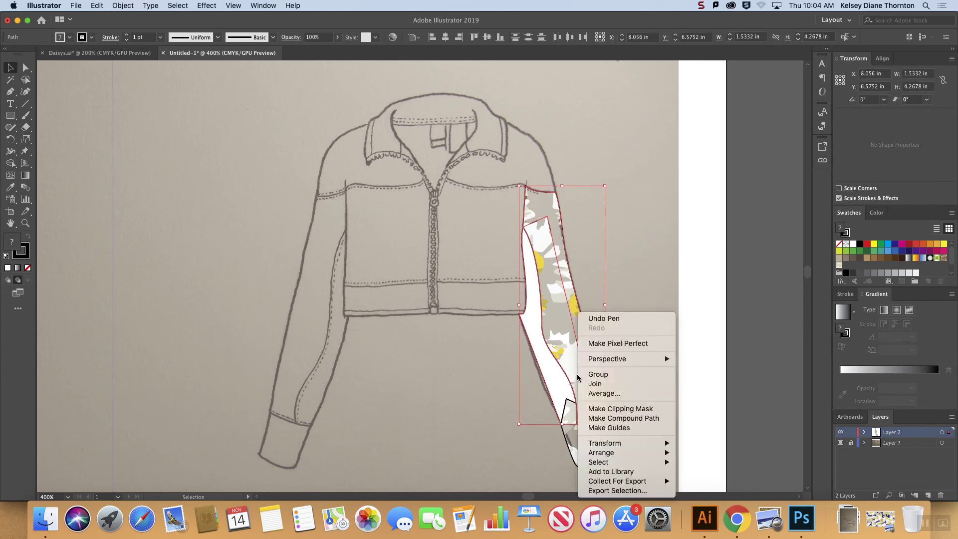
mouse_move(643, 453)
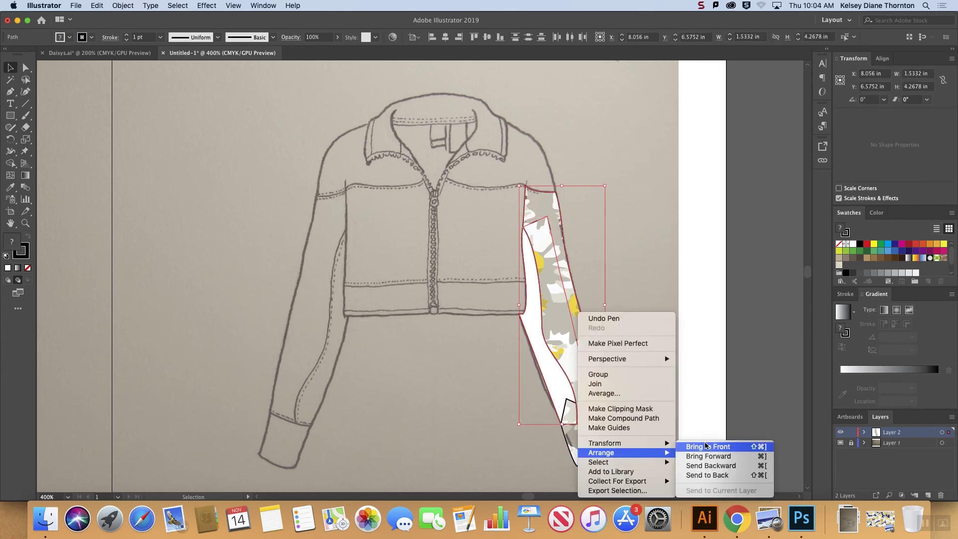
left_click(706, 443)
left_click(674, 388)
left_click(603, 443)
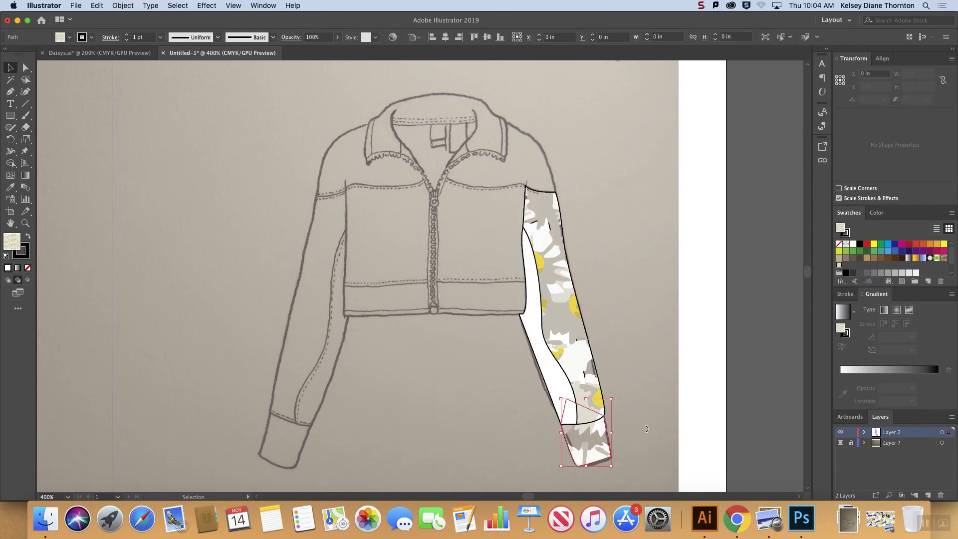
left_click(649, 372)
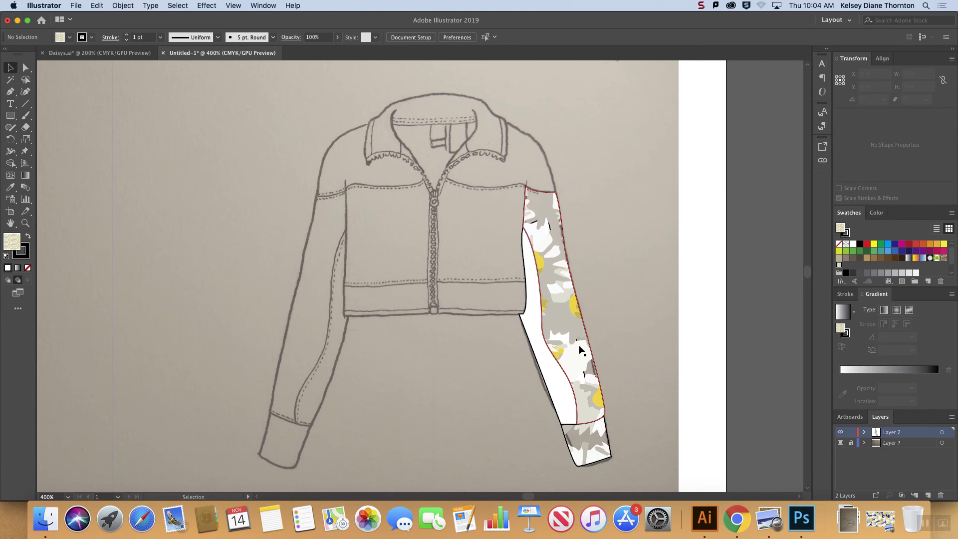
Step: Scale only the daisy pattern inside the outer sleeve panel to a uniform 38%, with Transform Objects off and Preview on
left_click(568, 312)
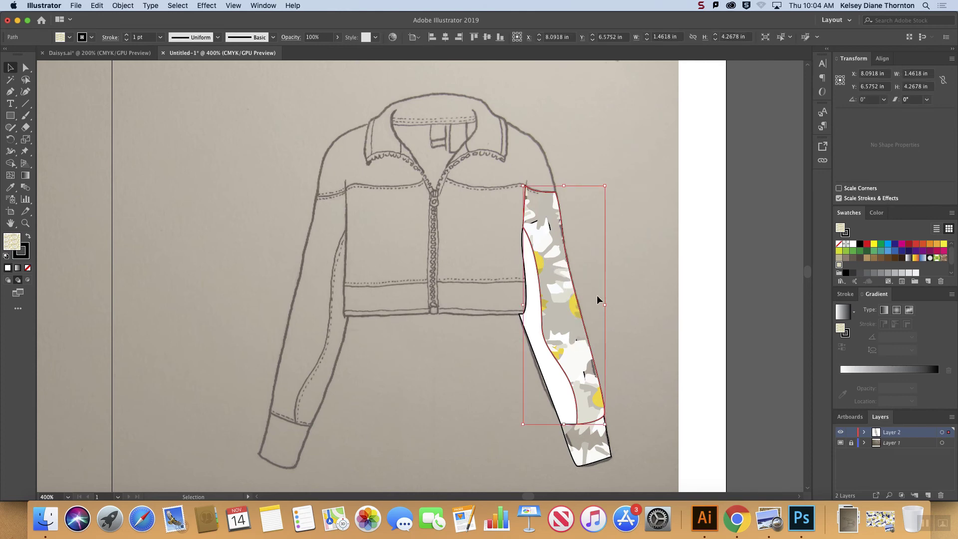
right_click(638, 247)
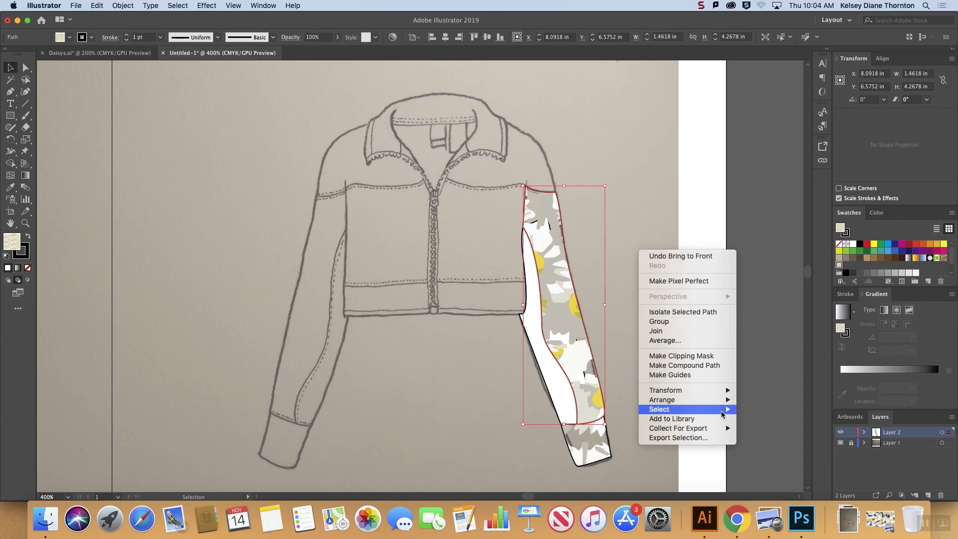
mouse_move(711, 393)
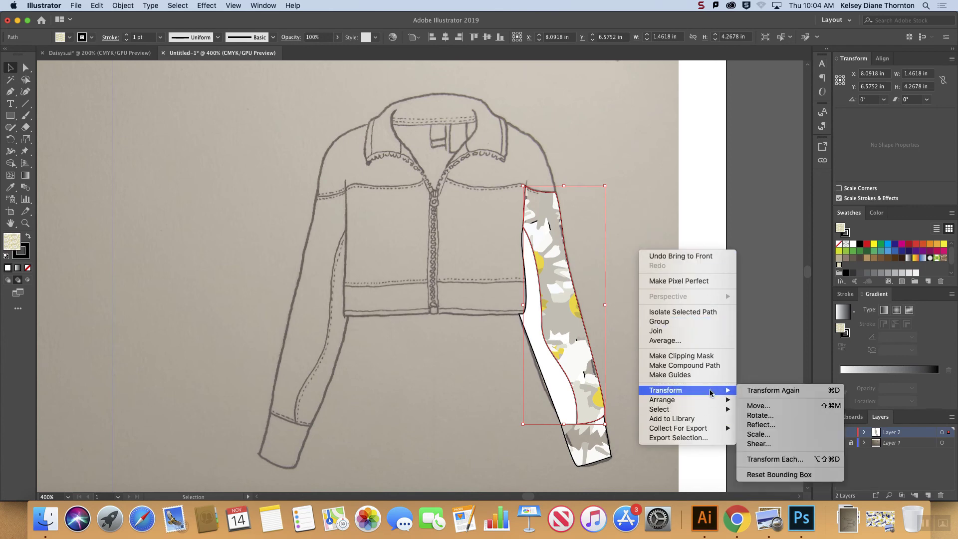
left_click(759, 434)
left_click_drag(640, 90, 711, 90)
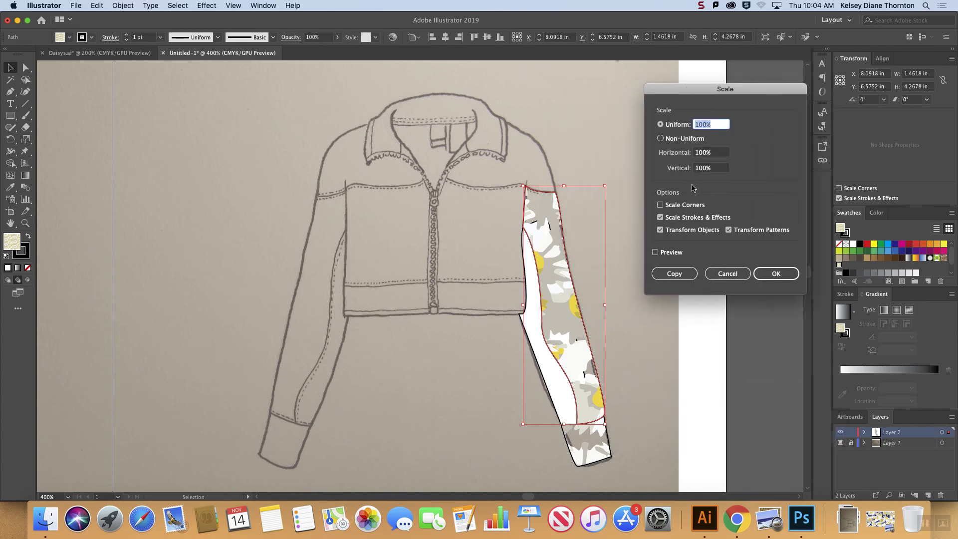
left_click(688, 230)
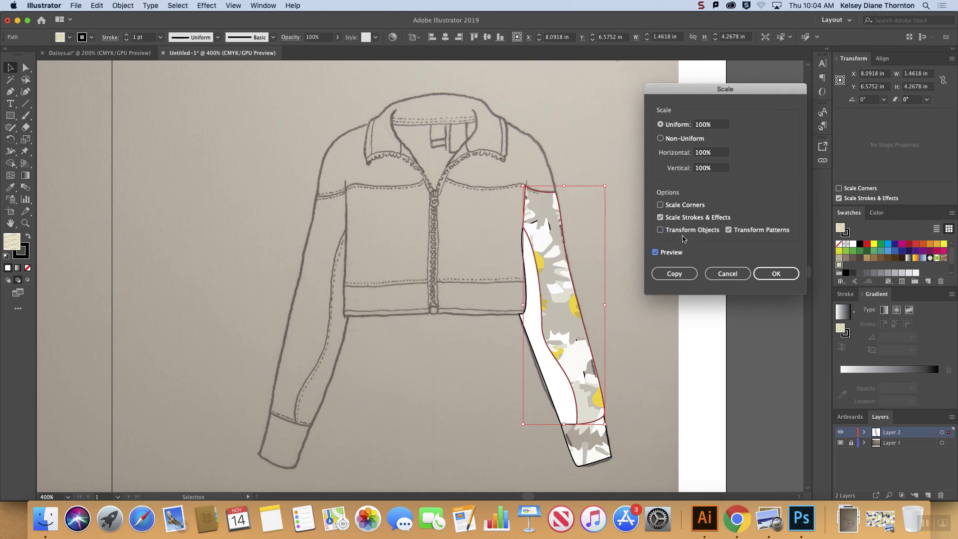
left_click(715, 122)
key("Down")
key("Down")
key("Down")
key("Down")
key("Down")
key("Down")
key("Down")
key("Down")
key("Down")
key("Down")
key("Down")
key("Down")
key("Down")
key("Down")
key("Down")
key("Down")
key("Down")
key("Down")
key("Down")
key("Down")
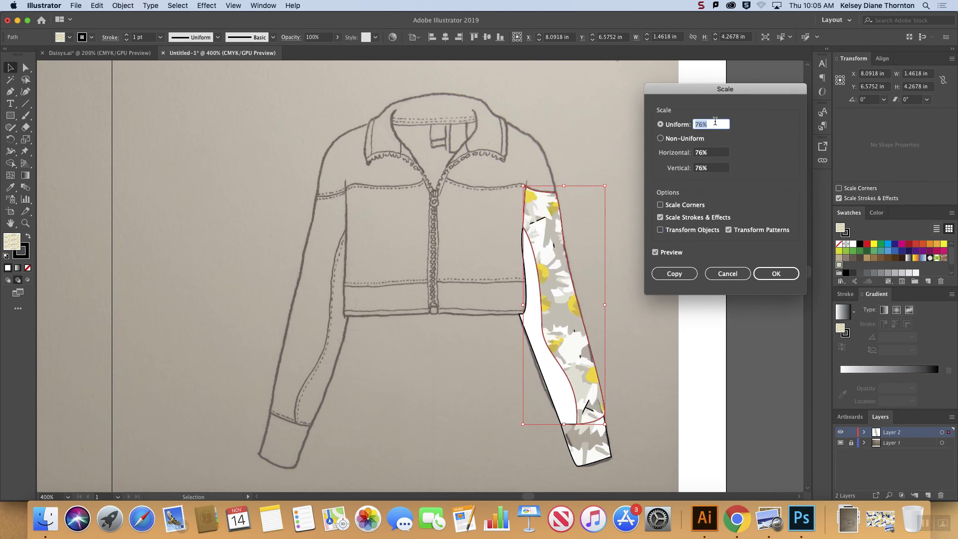
key("Down")
key("Down")
key("Down")
key("Down")
key("Down")
key("Down")
key("Down")
key("Down")
key("Down")
key("Down")
key("Down")
key("Down")
key("Down")
key("Down")
key("Down")
key("Down")
key("Down")
key("Down")
key("Down")
key("Down")
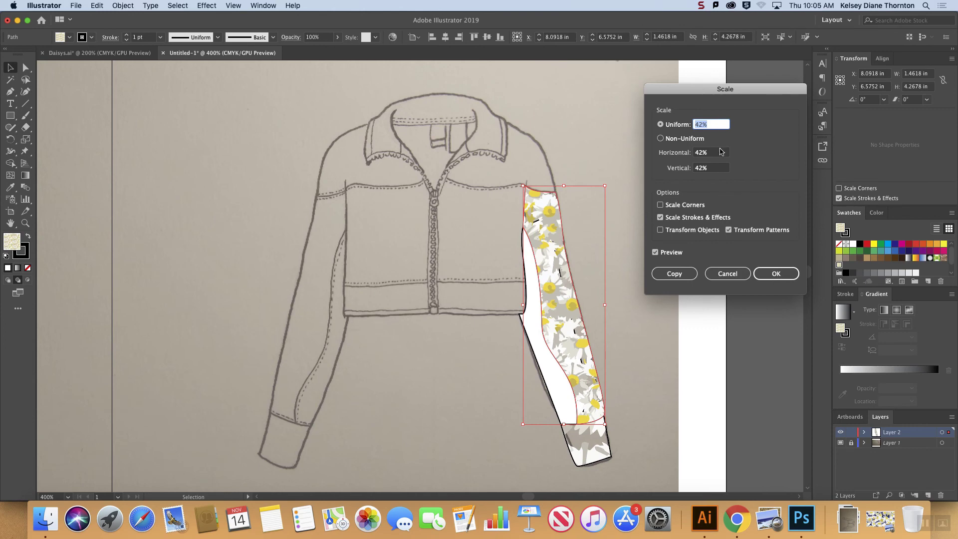
key("Down")
key("Down")
key("Down")
key("Down")
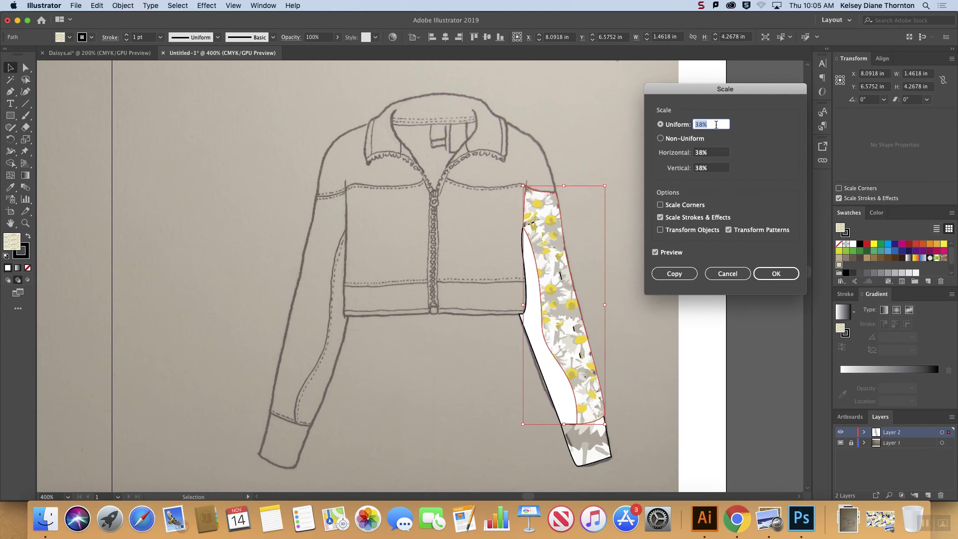
left_click(777, 274)
left_click(690, 319)
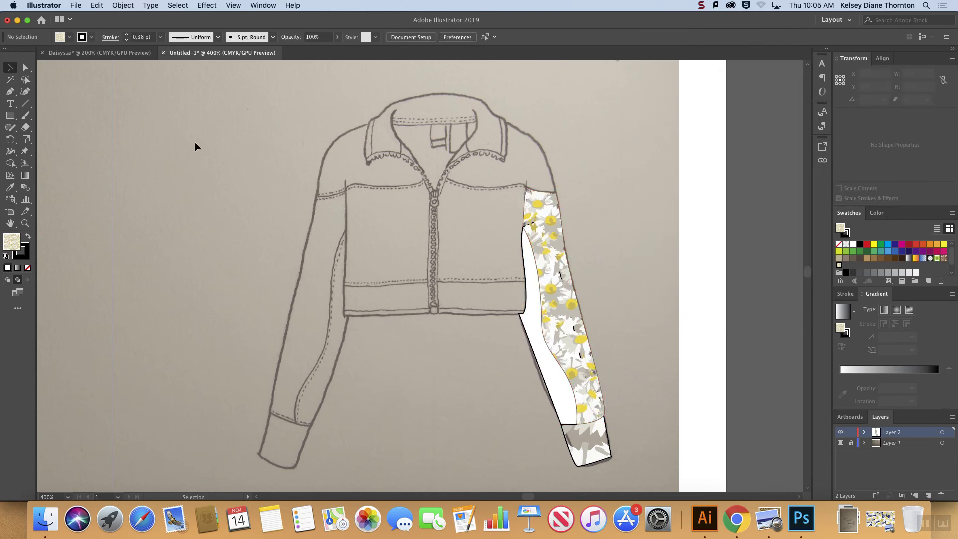
Step: Set the outer sleeve panel's stroke weight to 1 pt
left_click(558, 256)
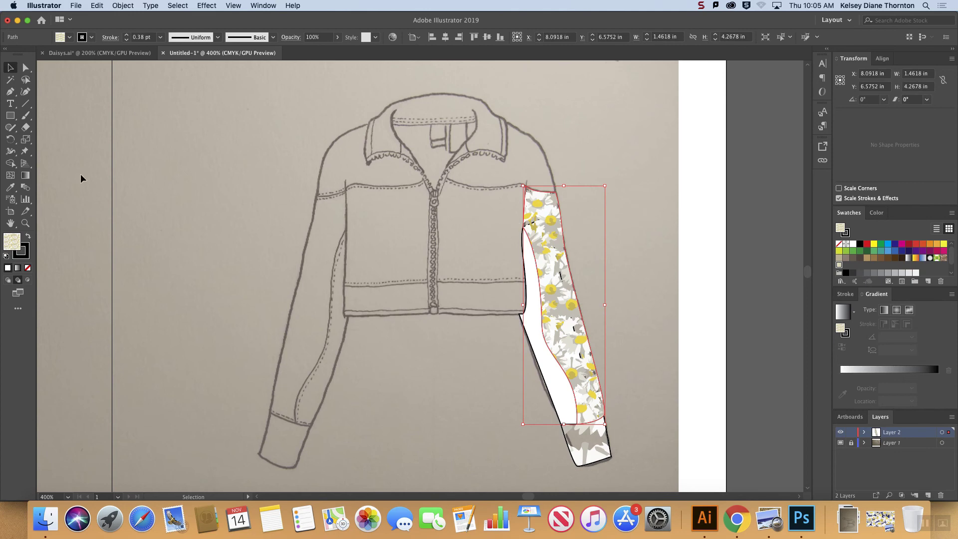
left_click(160, 37)
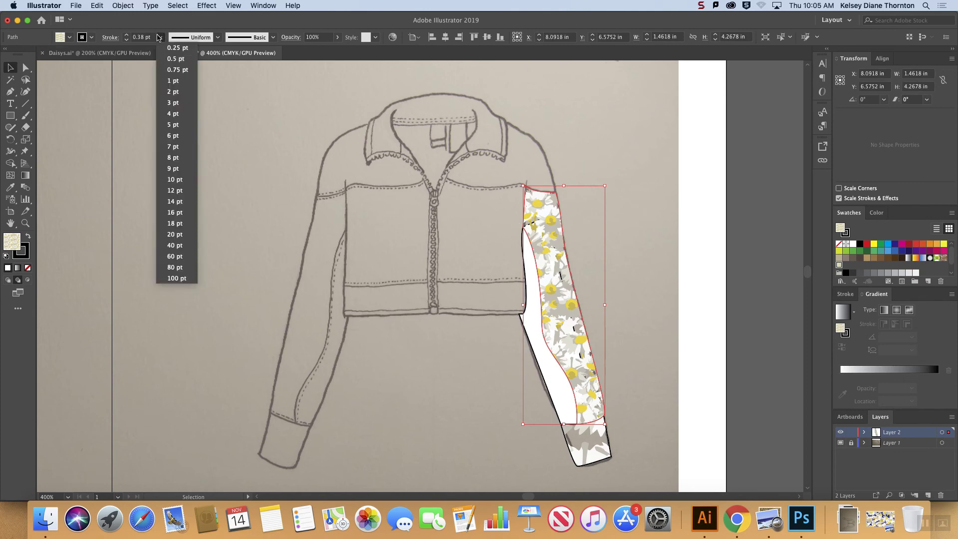
left_click(173, 80)
left_click(686, 173)
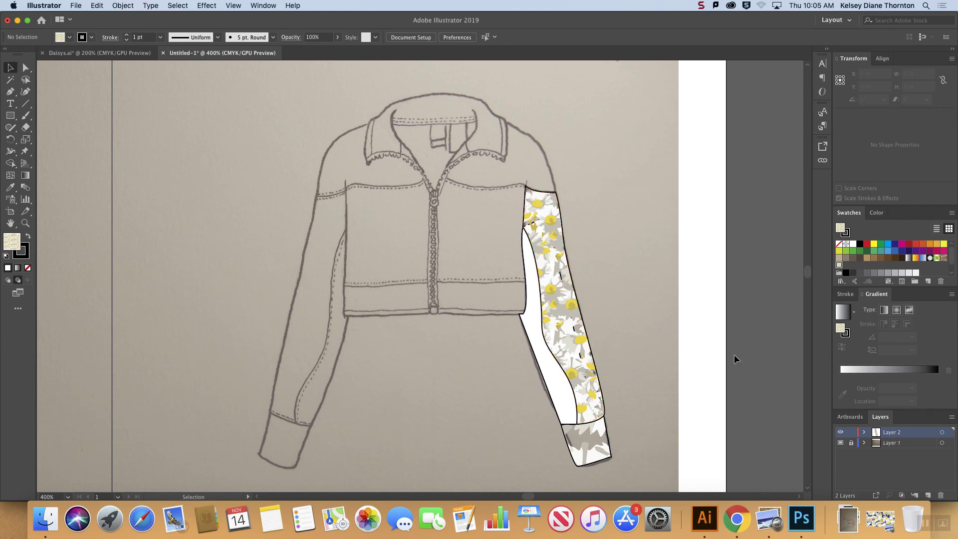
Step: Duplicate only the outer sleeve panel's curved inner seam edge in place and nudge the copy slightly into the daisy panel
left_click(848, 297)
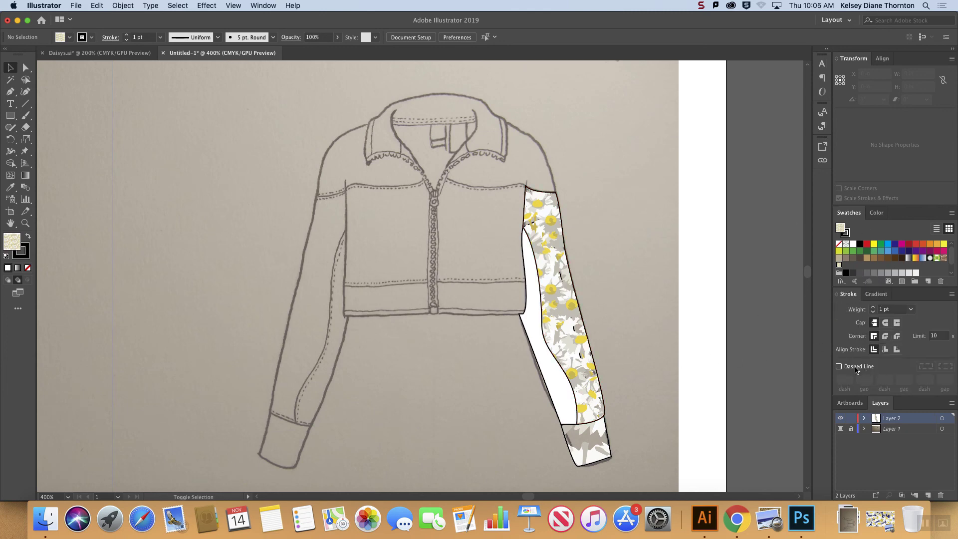
left_click(30, 67)
left_click(531, 322)
left_click(542, 325)
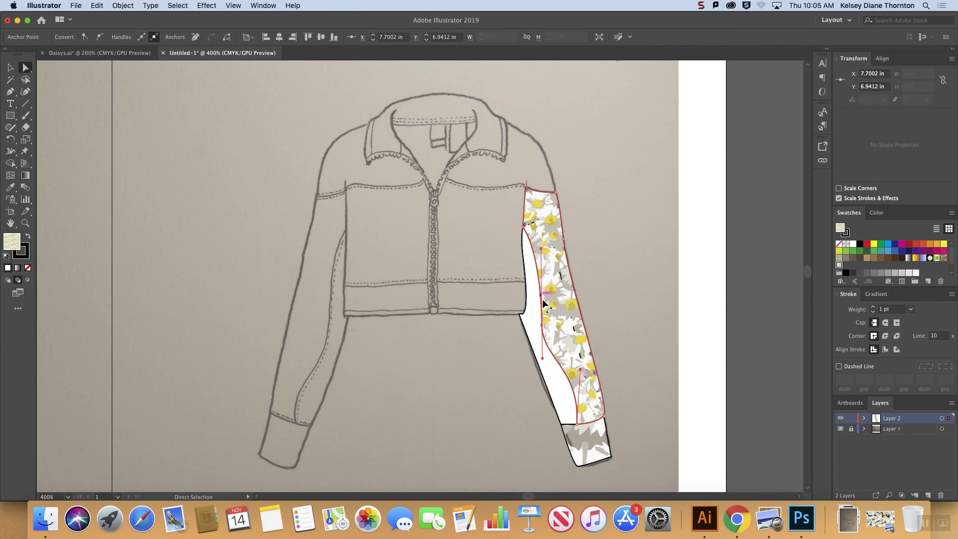
left_click(542, 326)
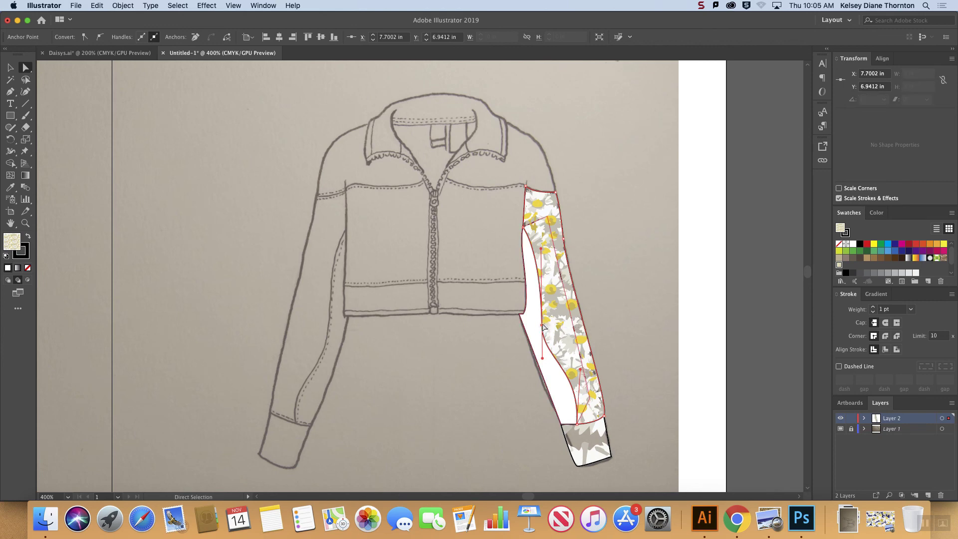
left_click(578, 299)
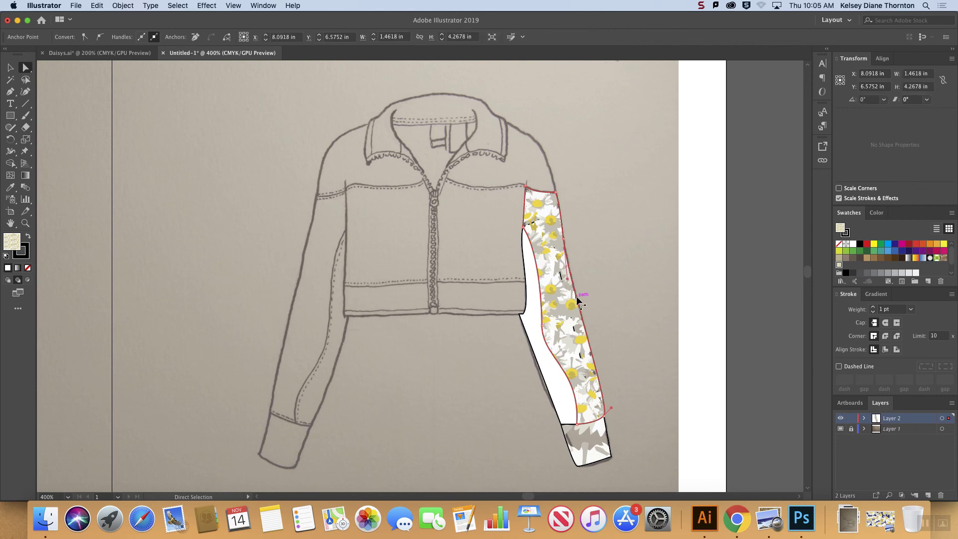
left_click(542, 326)
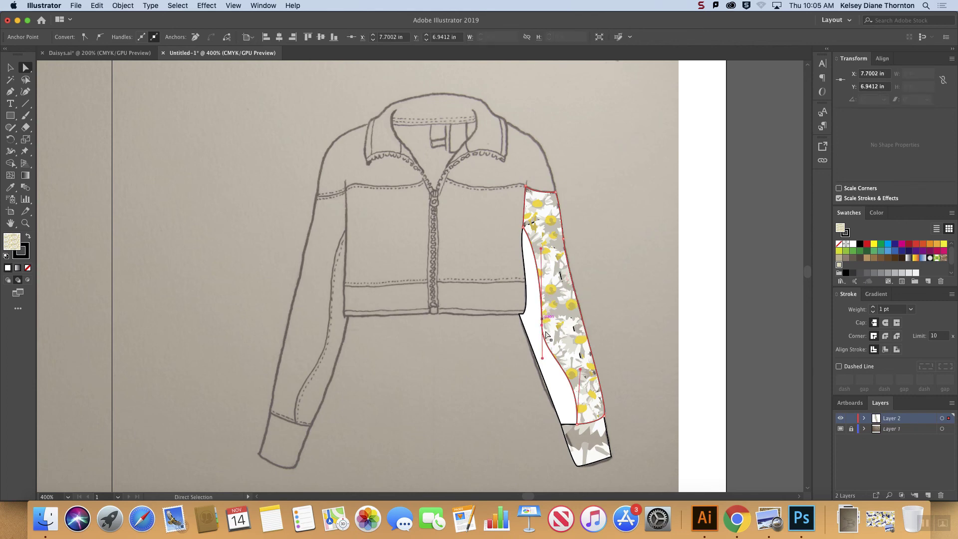
key("super")
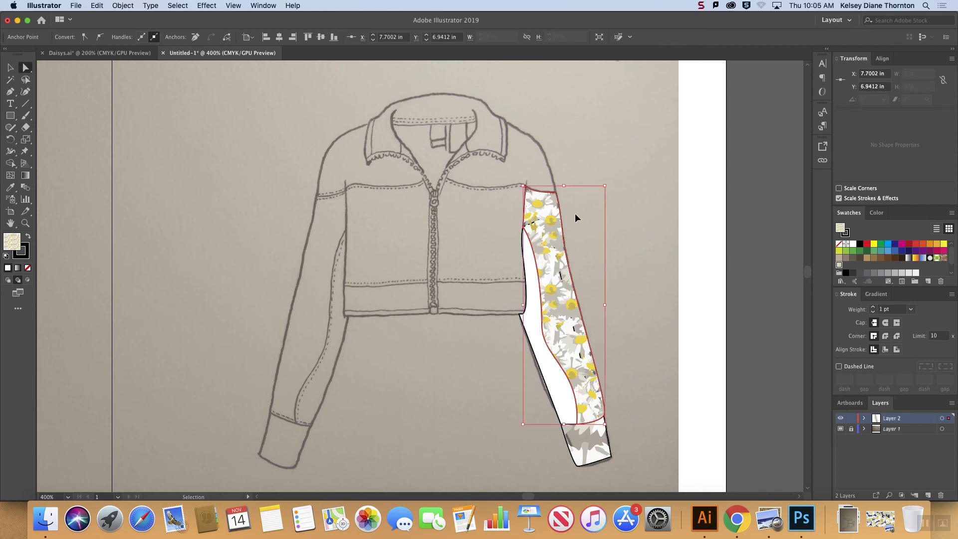
key("super+z")
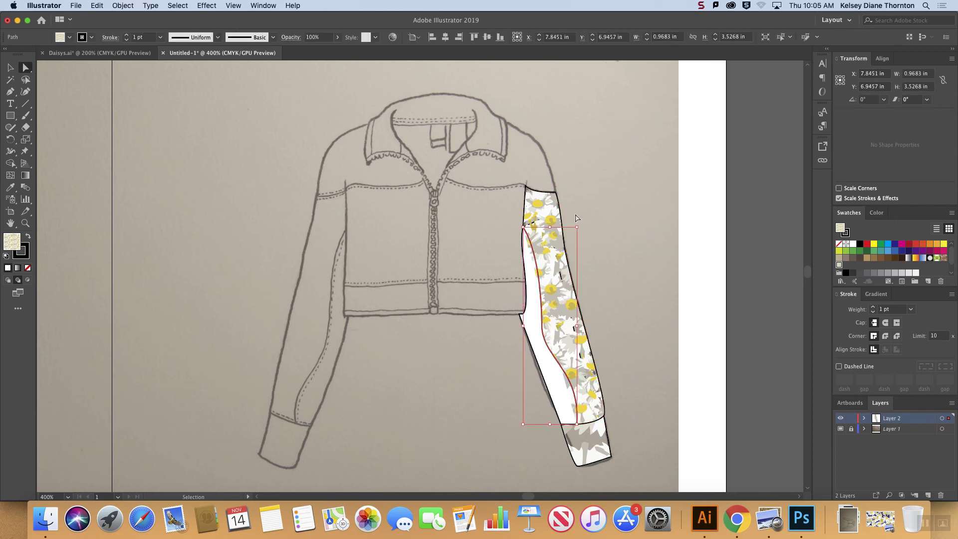
key("super+z")
key("Right")
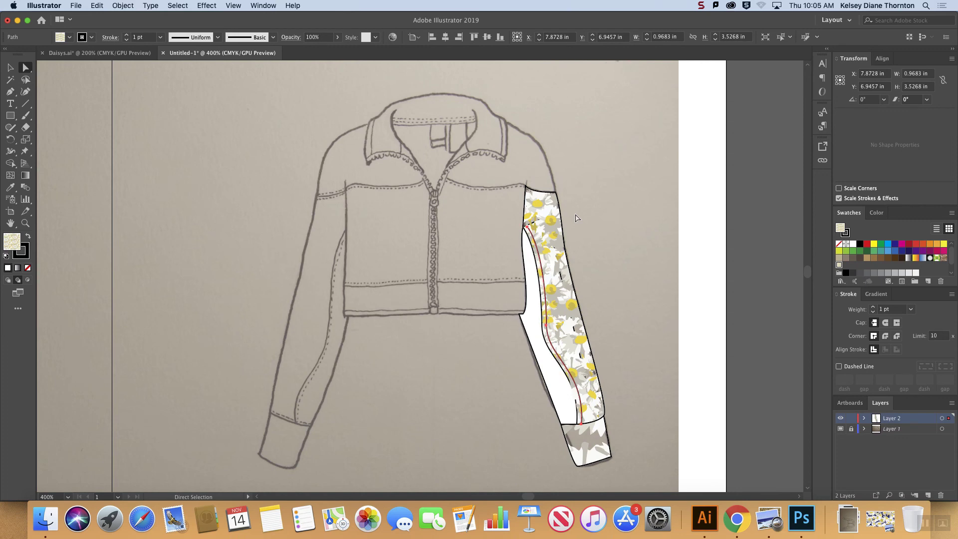
Step: Remove the copied seam line's fill and make its stroke dashed with a 2 pt dash and 2 pt gap
left_click(28, 268)
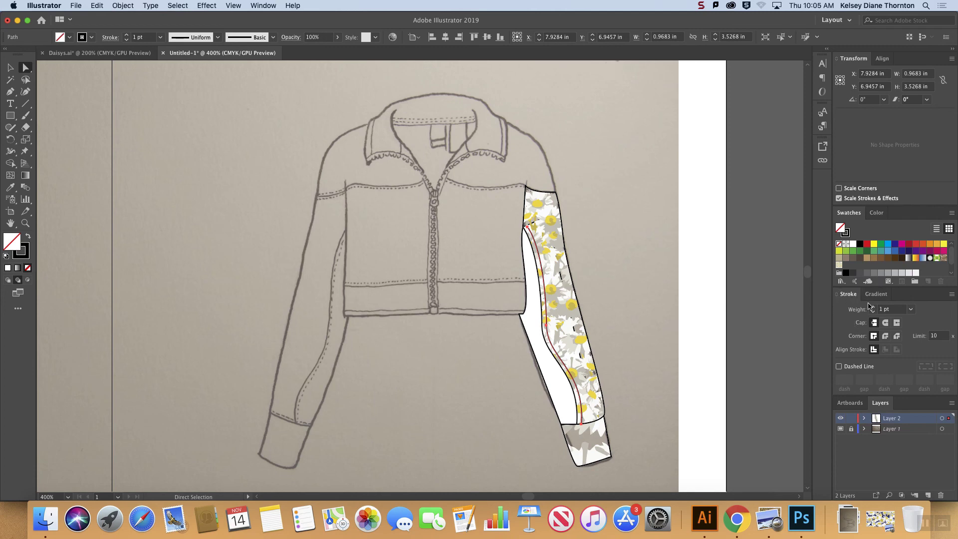
left_click(275, 7)
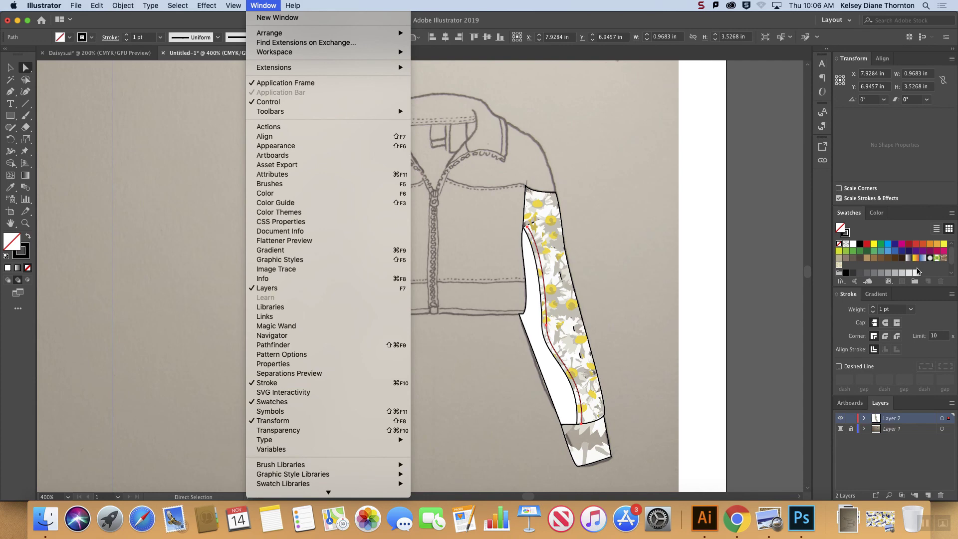
left_click(855, 364)
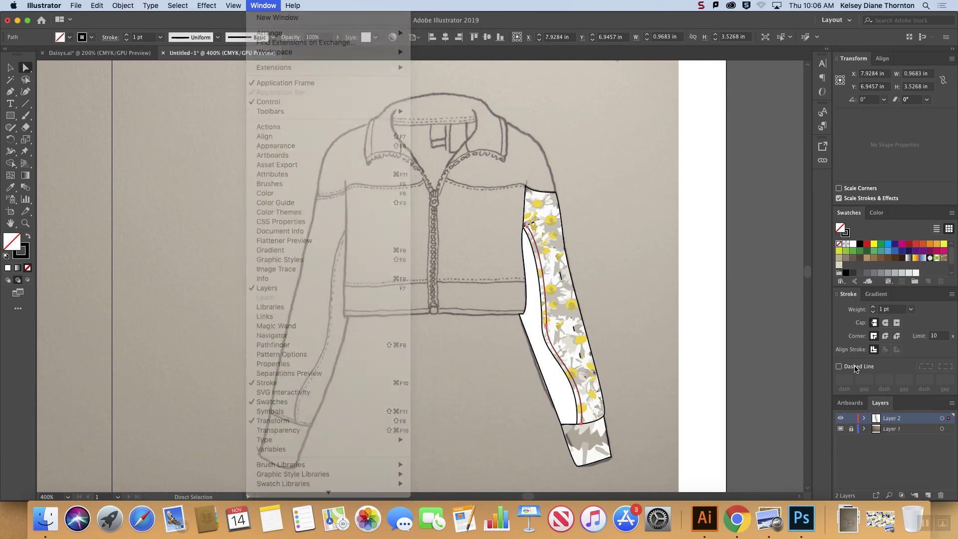
left_click(848, 367)
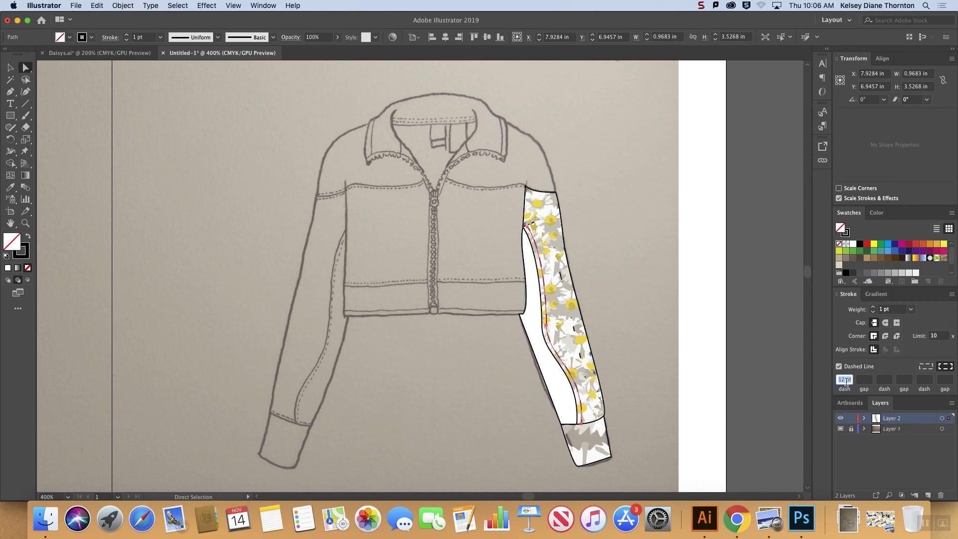
type("2")
left_click(864, 380)
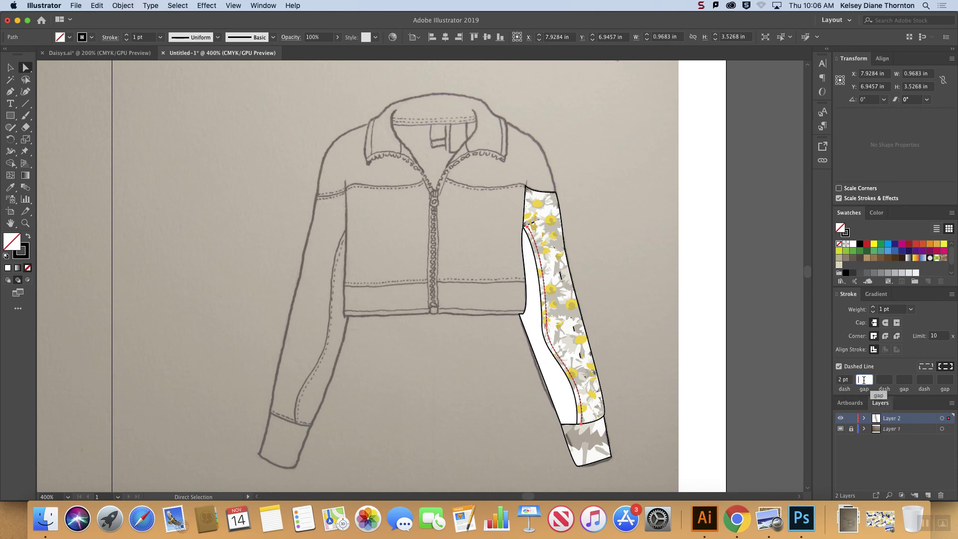
type("11")
key("Return")
type("2")
left_click(885, 380)
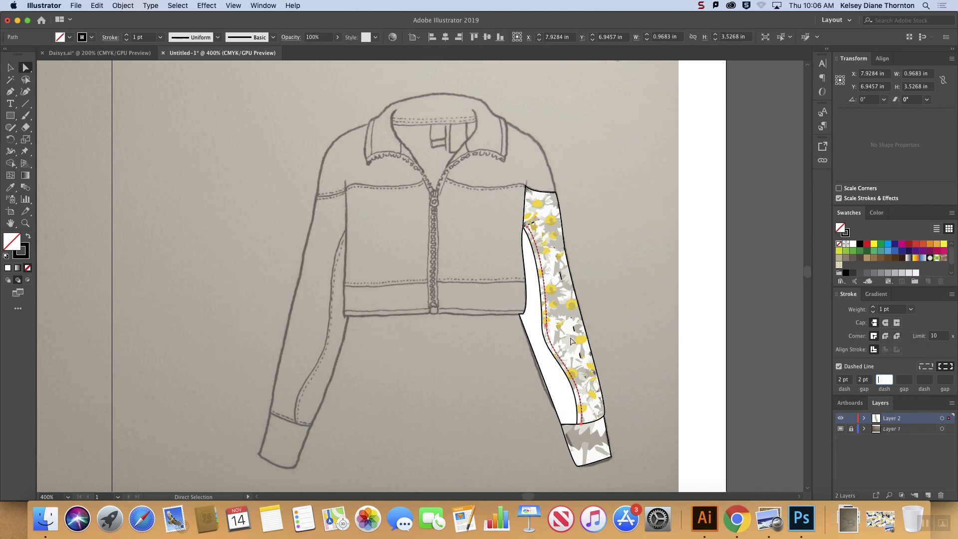
Step: Give the dashed stitch line round caps and deselect it
scroll(596, 339, "up", 6)
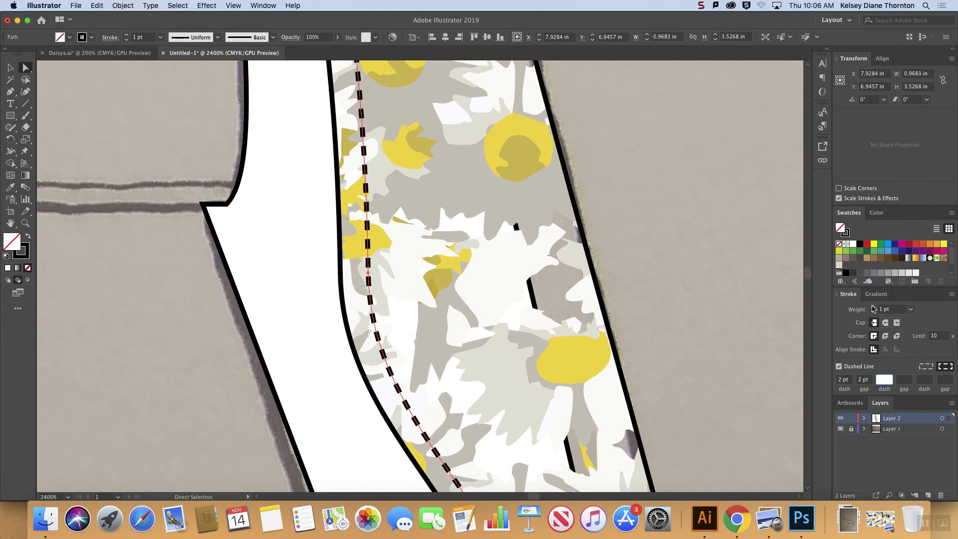
left_click(884, 324)
left_click(10, 67)
left_click(699, 245)
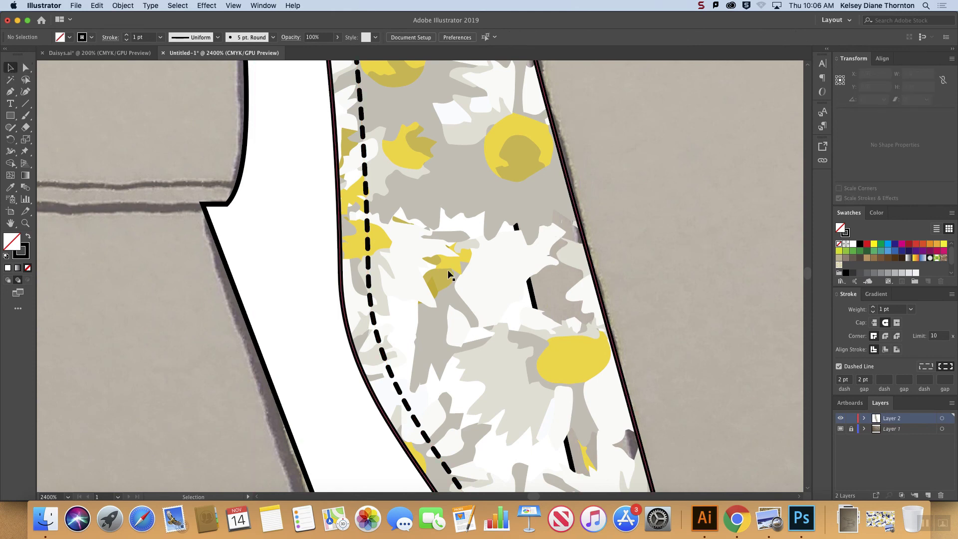
Step: Move the stitch line's upper end anchor up to the outer sleeve panel's inner edge, then deselect the line
key("super+minus")
key("super+minus")
key("super+minus")
key("super+minus")
key("super+minus")
key("super+plus")
left_click(26, 67)
left_click(380, 136)
left_click_drag(381, 136, 370, 121)
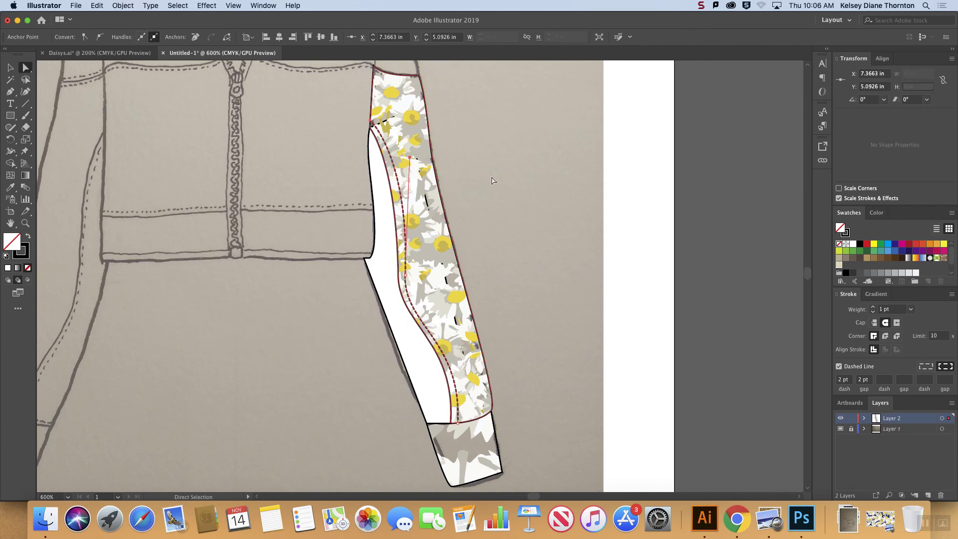
left_click(520, 195)
Step: Switch to the Pen tool with the whole jacket in view to continue tracing
key("ctrl+minus")
key("ctrl+minus")
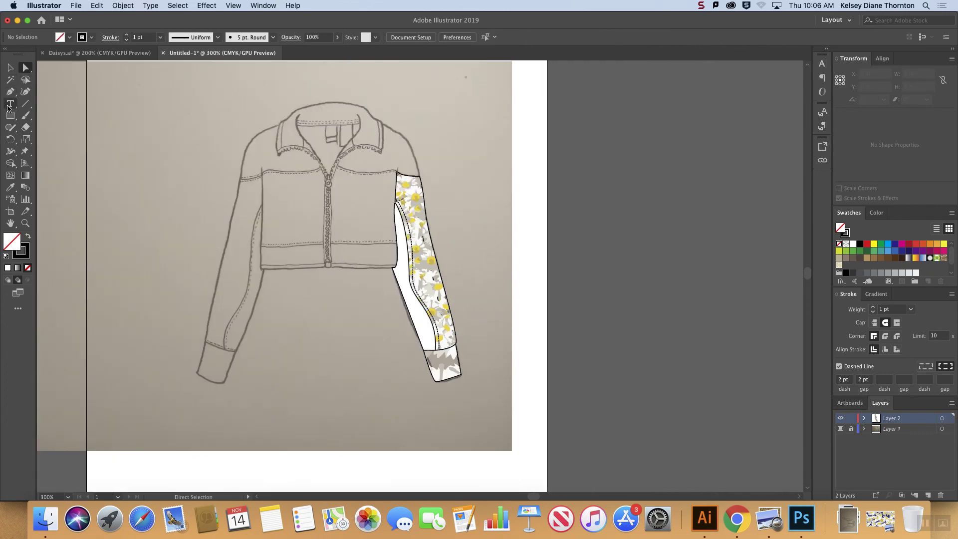
left_click(10, 91)
scroll(383, 175, "right", 1)
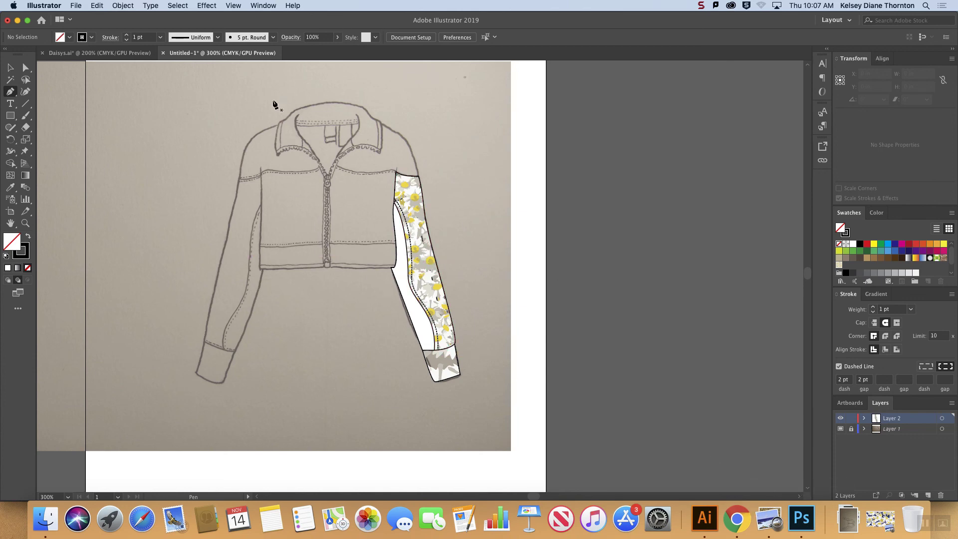
Step: Select the traced sleeve group to check its pieces, then deselect it
left_click(10, 67)
left_click(438, 254)
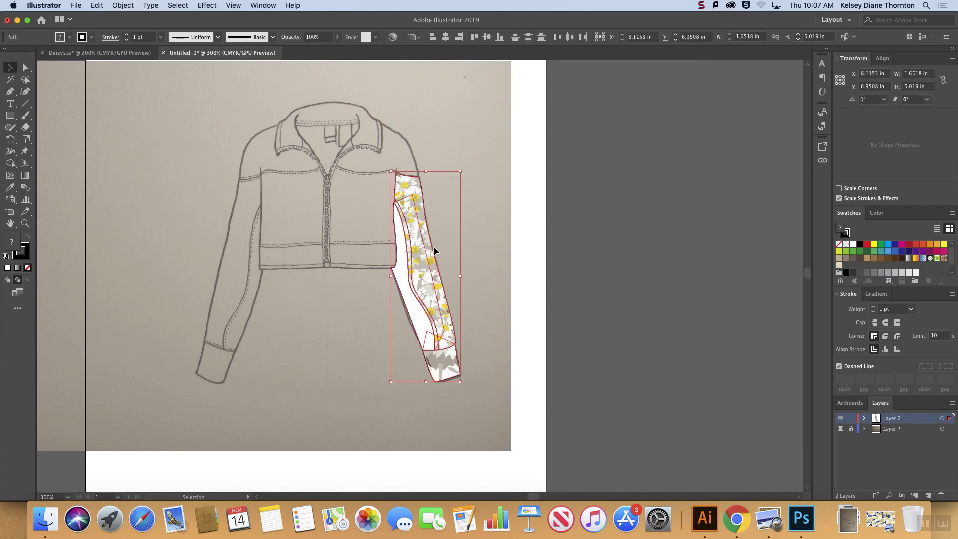
left_click(462, 256)
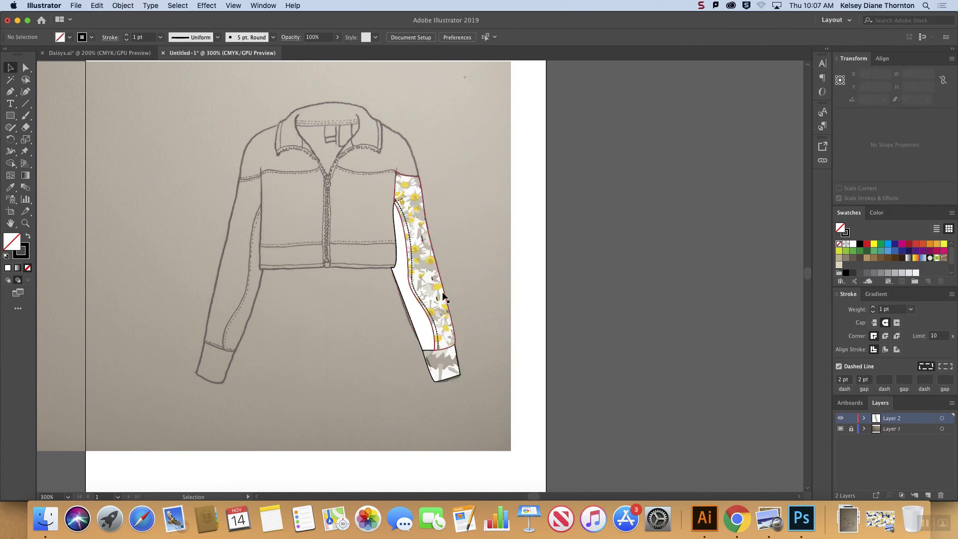
Step: In Photoshop, lighten the jacket sketch's Background layer with broad Dodge tool strokes over the paper around the jacket
left_click(801, 518)
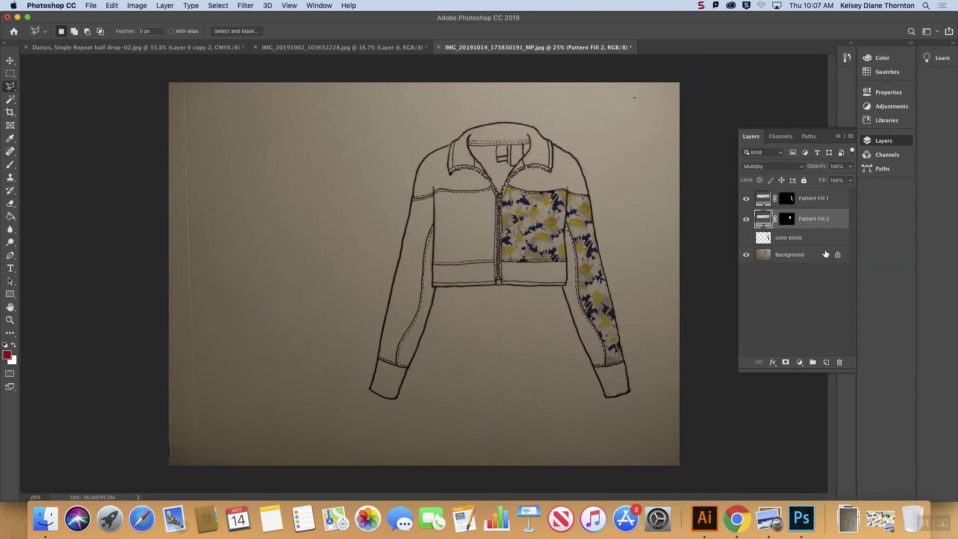
left_click(794, 257)
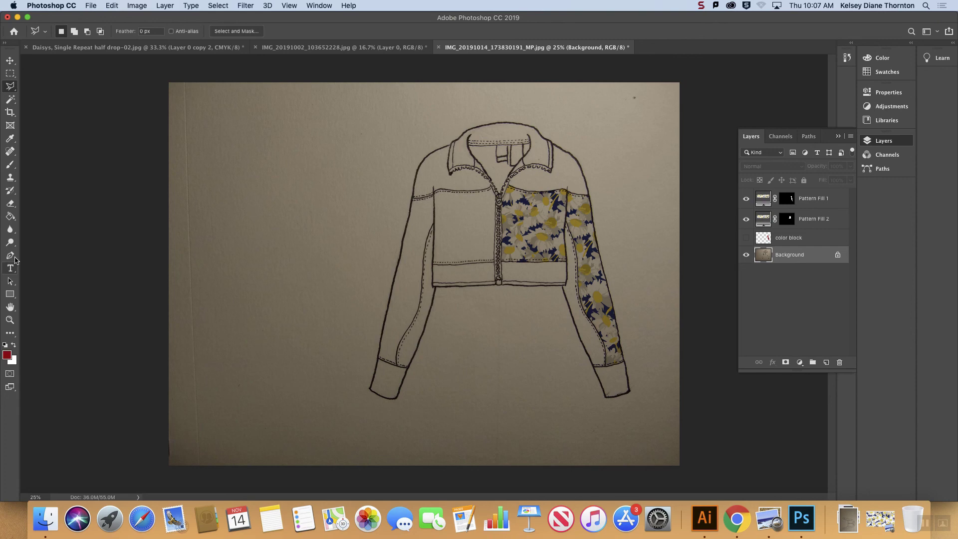
left_click(10, 242)
left_click(301, 329)
mouse_move(630, 361)
left_mouse_down()
mouse_move(147, 137)
mouse_move(317, 424)
mouse_move(708, 409)
mouse_move(18, 449)
mouse_move(54, 427)
mouse_move(59, 126)
mouse_move(75, 115)
mouse_move(96, 428)
mouse_move(823, 417)
mouse_move(789, 438)
mouse_move(780, 225)
mouse_move(793, 50)
mouse_move(761, 64)
left_mouse_up()
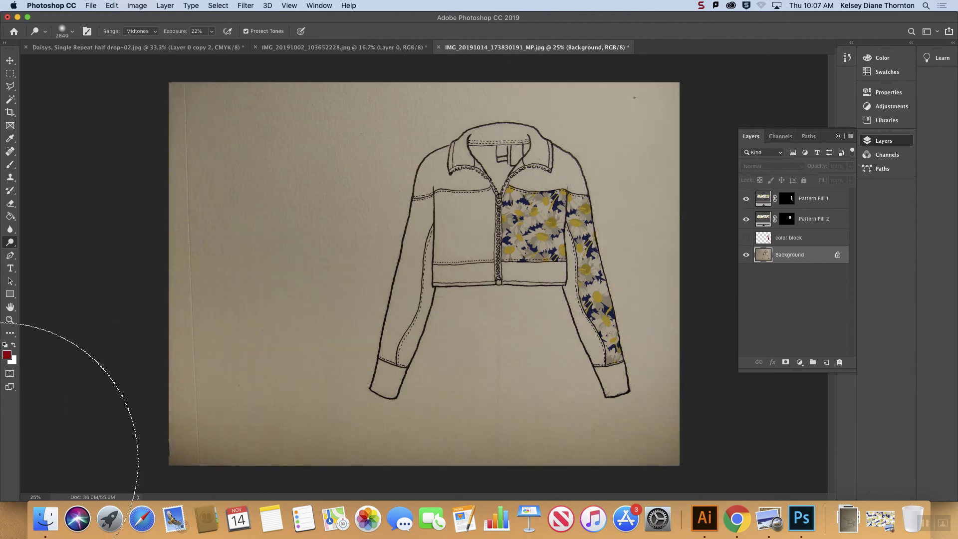
left_click_drag(0, 419, 1, 505)
mouse_move(578, 483)
left_mouse_down()
mouse_move(633, 484)
mouse_move(700, 446)
mouse_move(200, 485)
left_mouse_up()
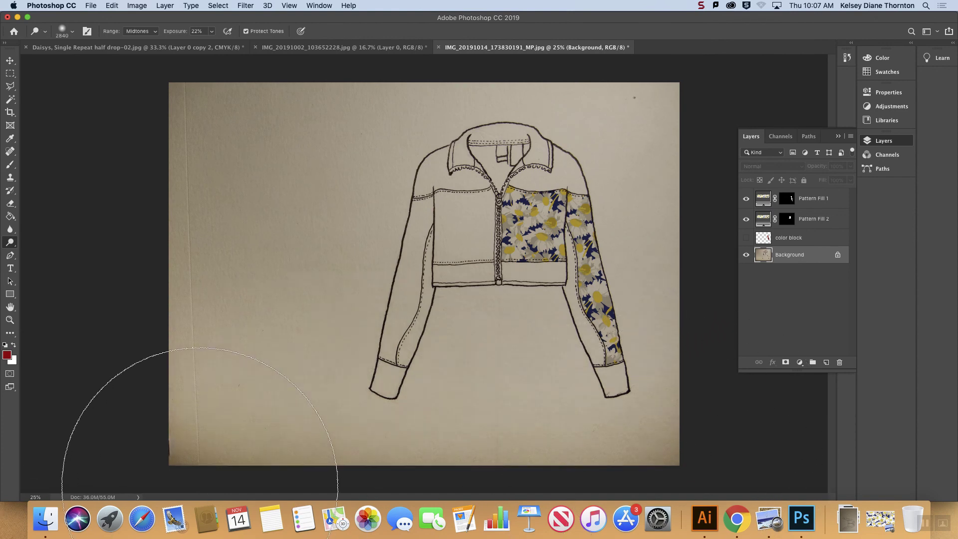
left_click_drag(709, 299, 735, 499)
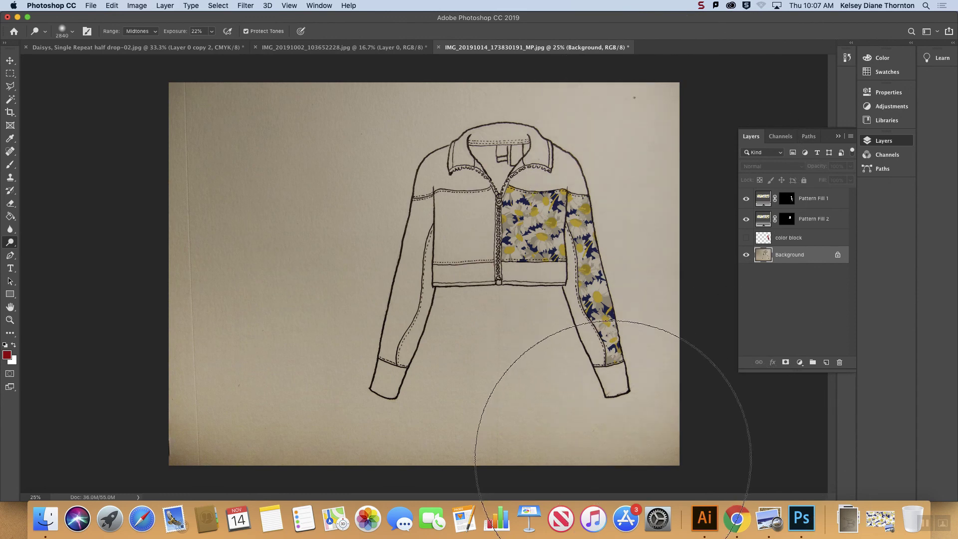
key("super+minus")
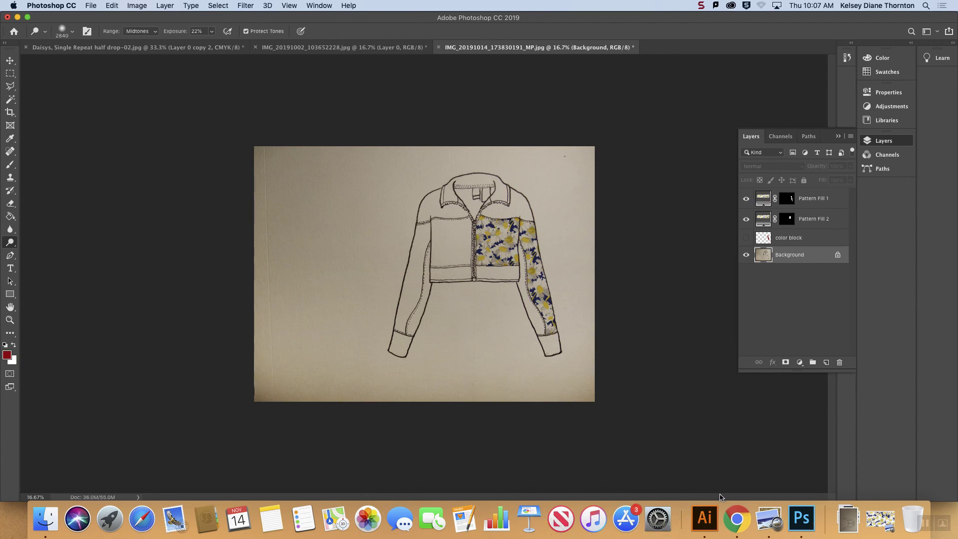
Step: In Chrome, open the 19FA-EDFD-216-01 course page and highlight the flat, photograph and sketch tasks of the assignment due November 21
left_click(729, 517)
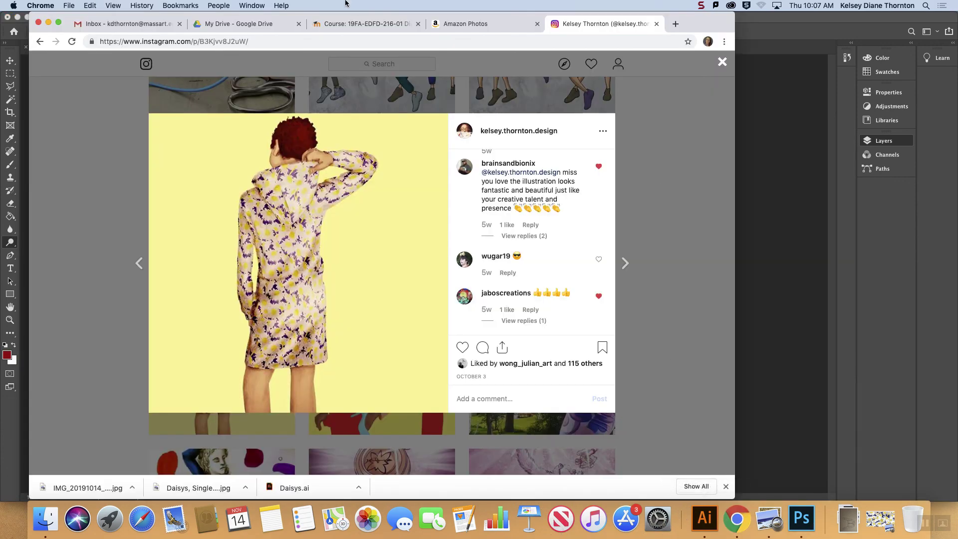
left_click(342, 28)
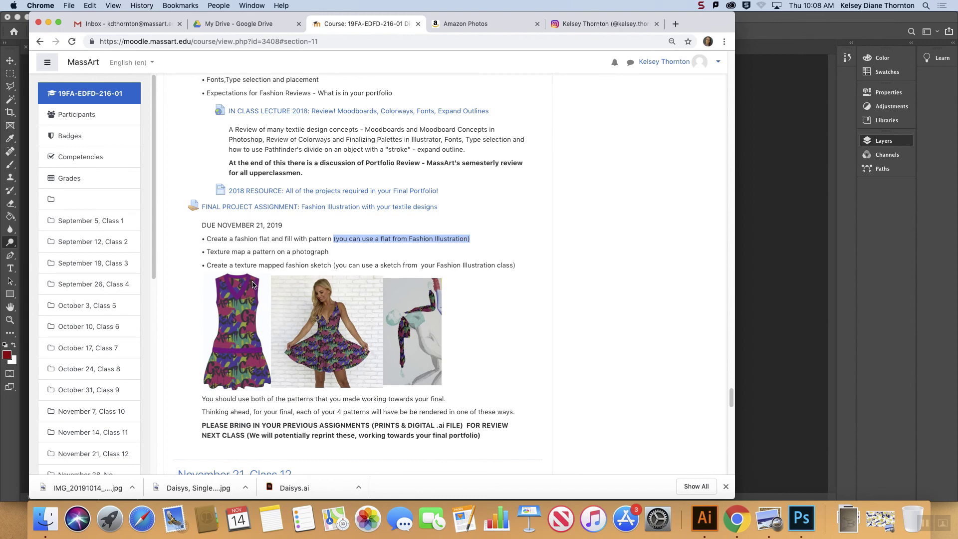
left_click_drag(290, 239, 339, 239)
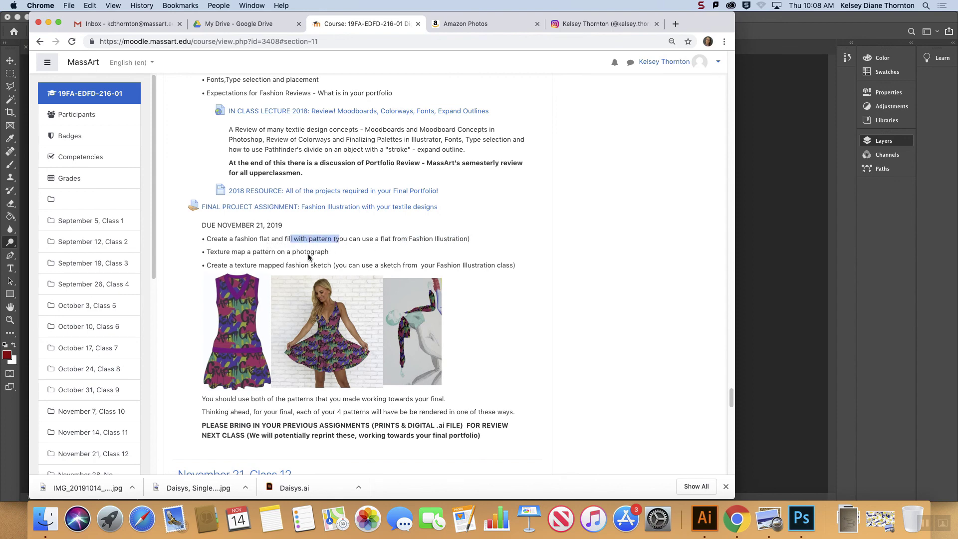
left_click_drag(210, 251, 336, 255)
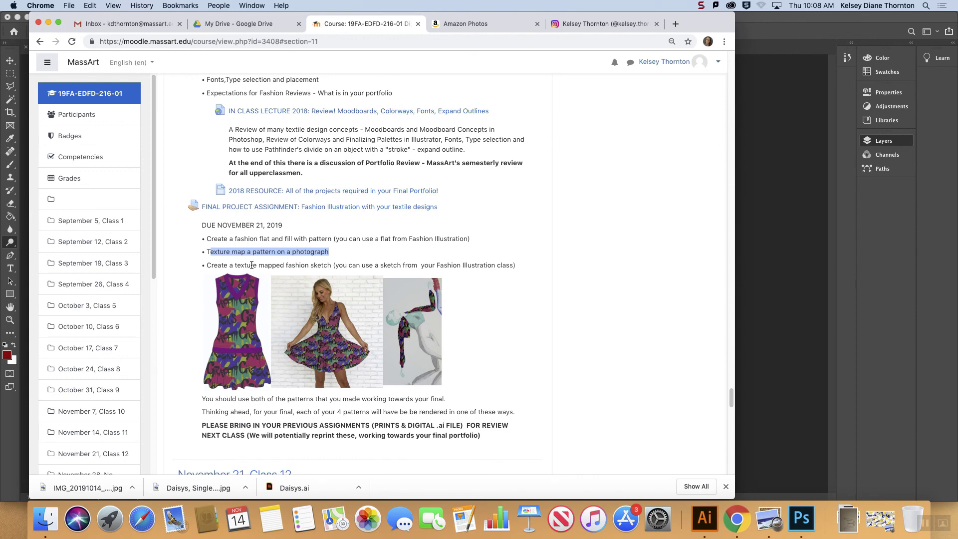
left_click_drag(250, 265, 392, 265)
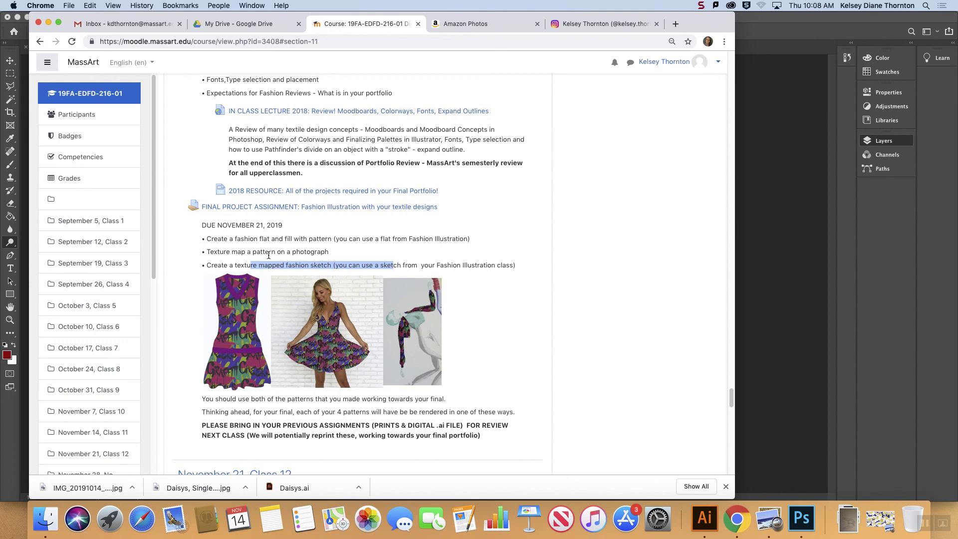
left_click_drag(206, 251, 523, 268)
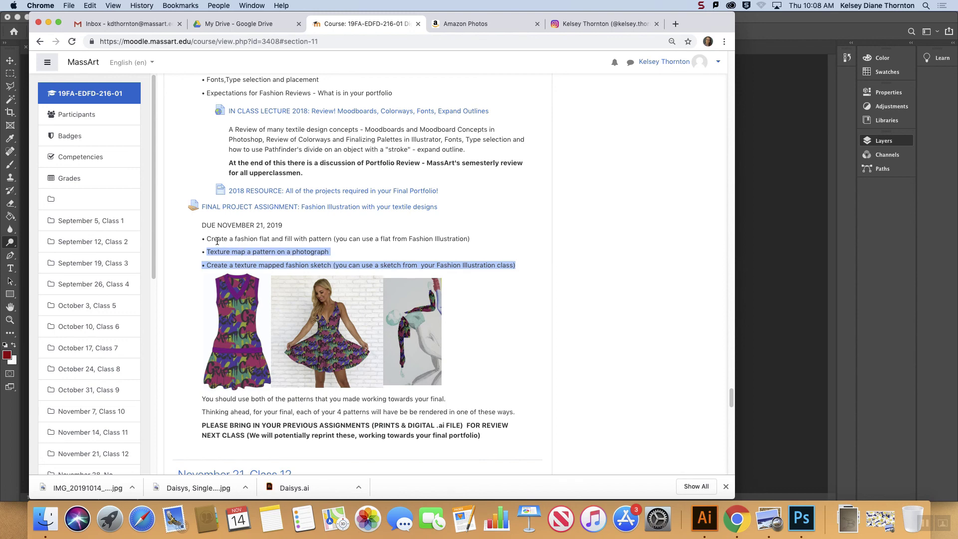
left_click_drag(208, 238, 474, 241)
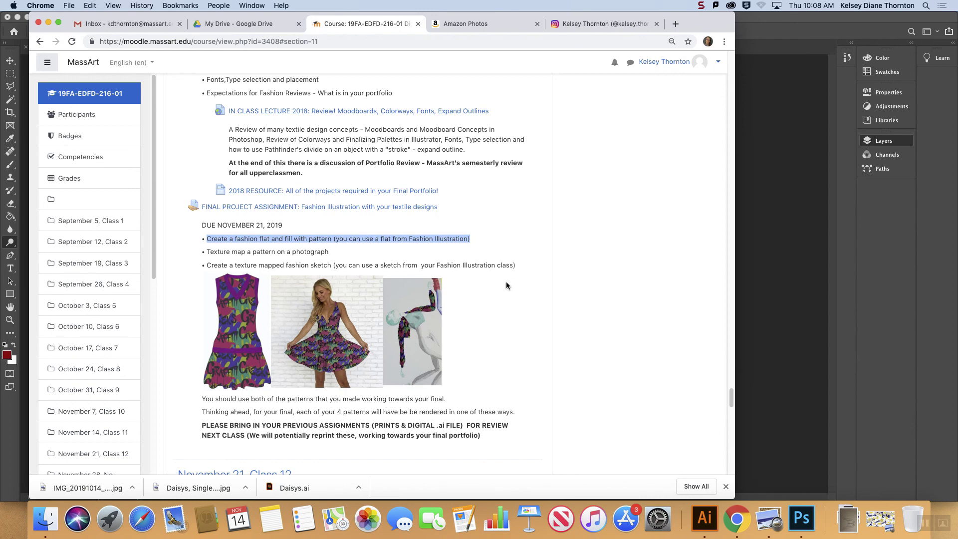
Step: Highlight the reminder to bring previous assignments to next class and review the November 21 class and final project requirements
scroll(506, 282, "right", 1)
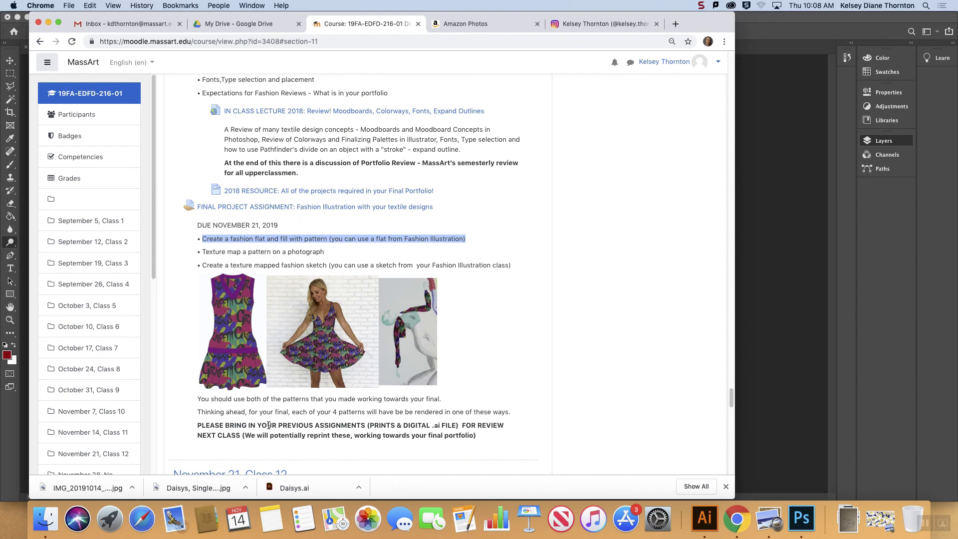
left_click_drag(481, 437, 196, 430)
scroll(263, 430, "down", 5)
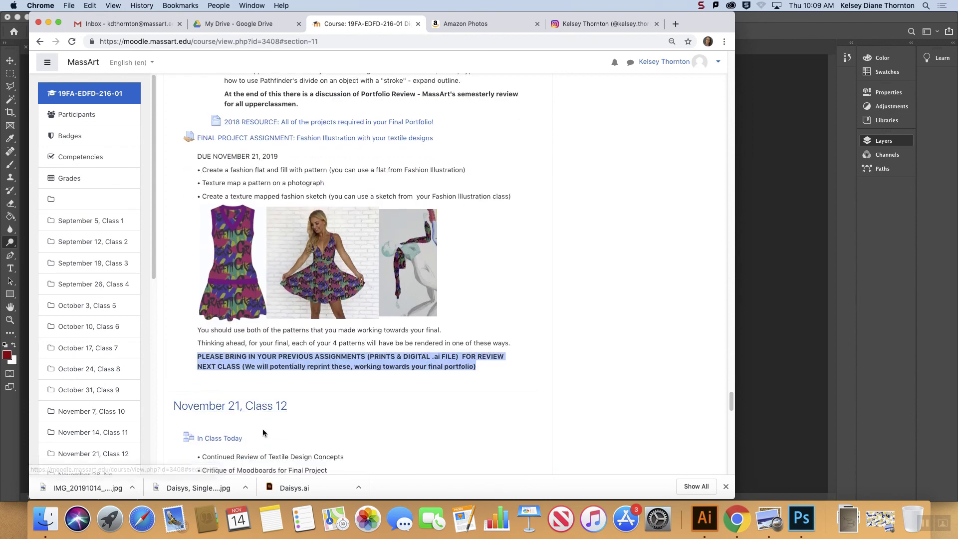
scroll(264, 429, "down", 5)
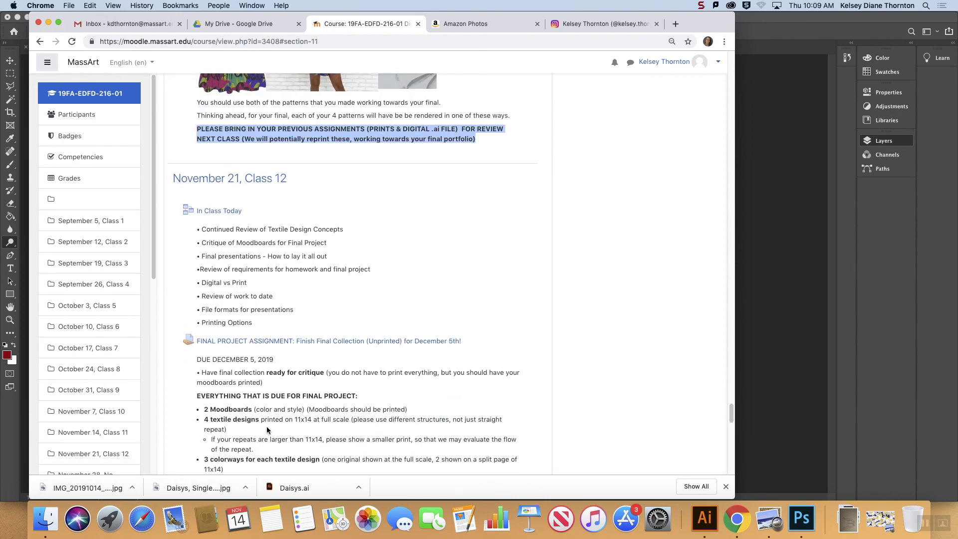
scroll(274, 428, "down", 4)
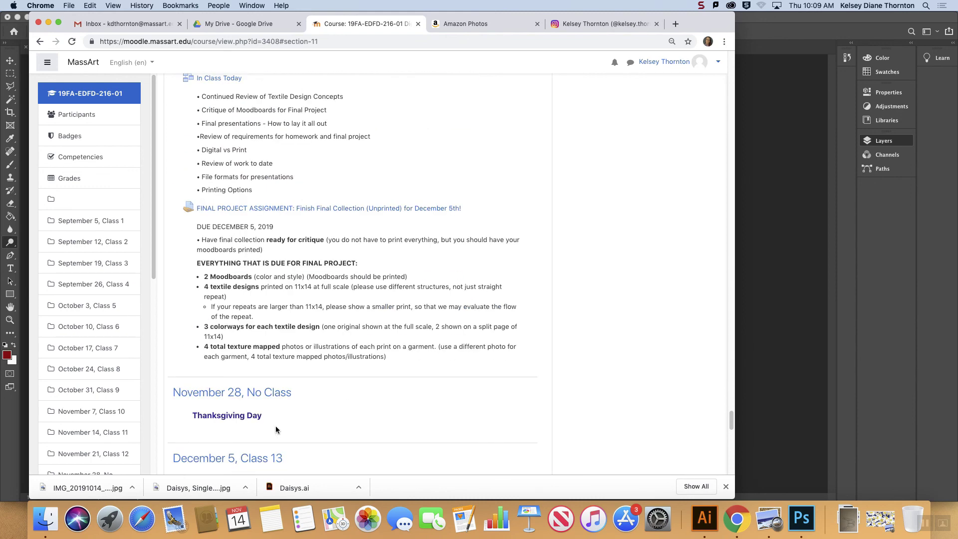
scroll(276, 428, "up", 1)
scroll(286, 424, "down", 5)
scroll(289, 423, "down", 15)
scroll(292, 425, "up", 20)
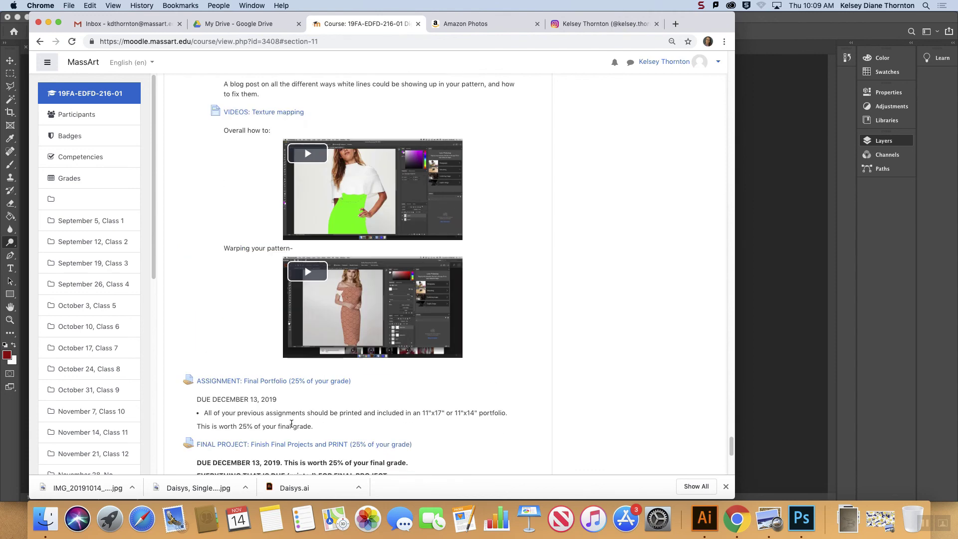
scroll(292, 427, "up", 2)
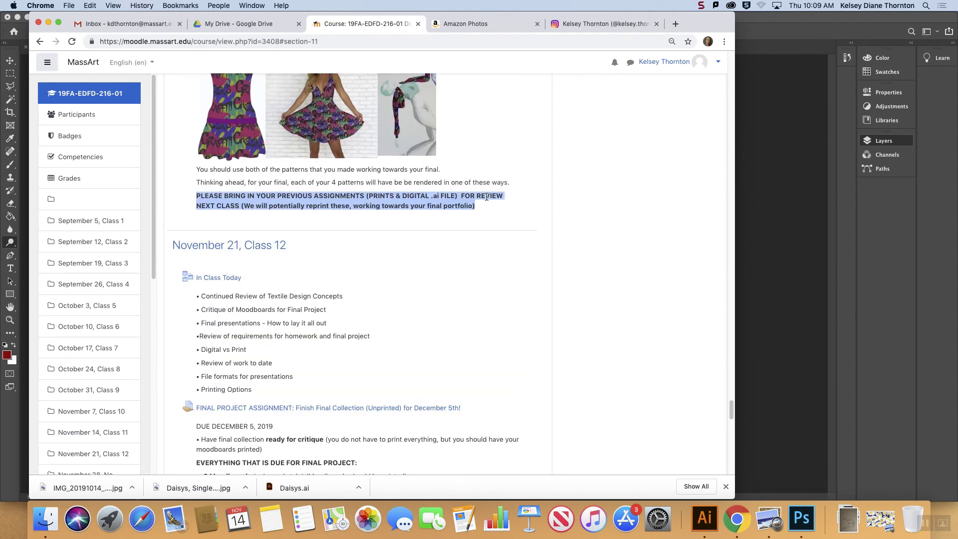
left_click_drag(481, 204, 189, 195)
left_click(821, 6)
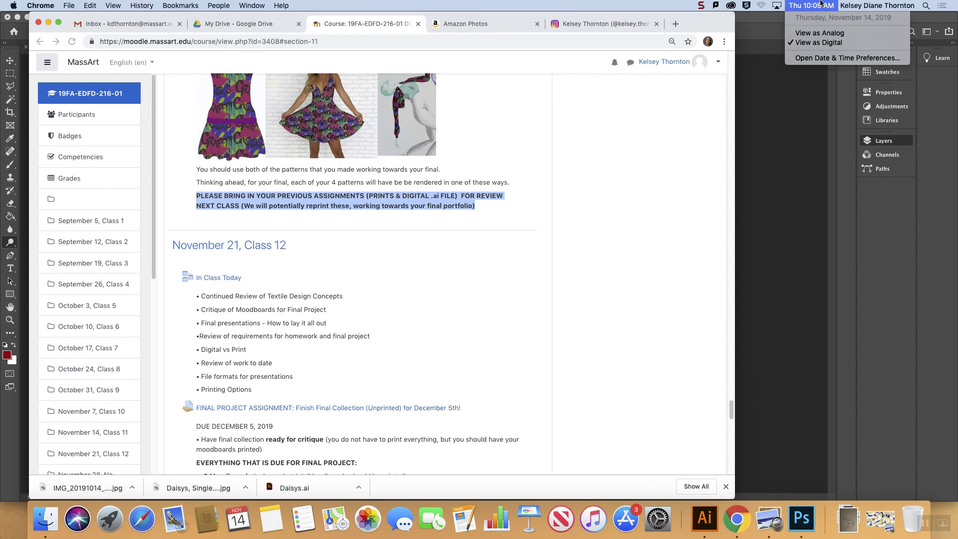
left_click(729, 412)
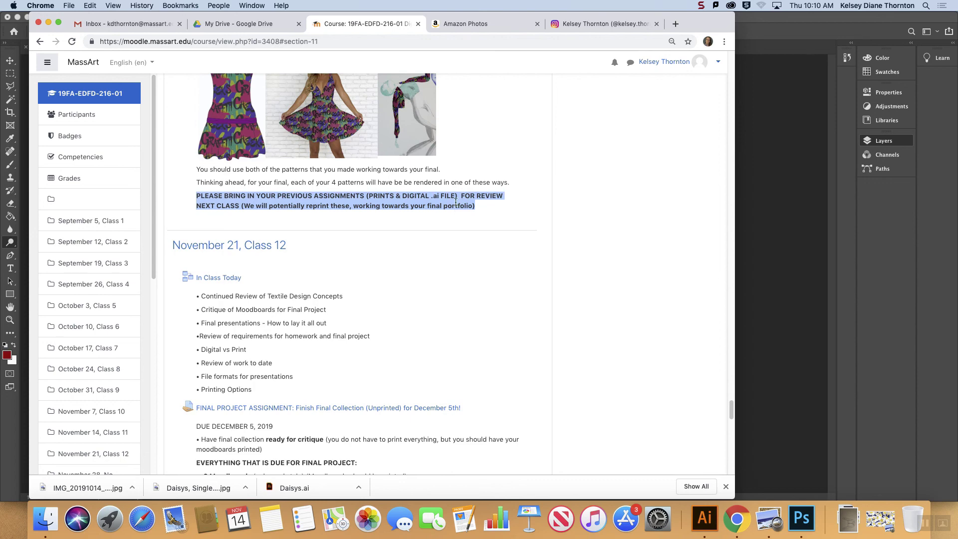
left_click(701, 6)
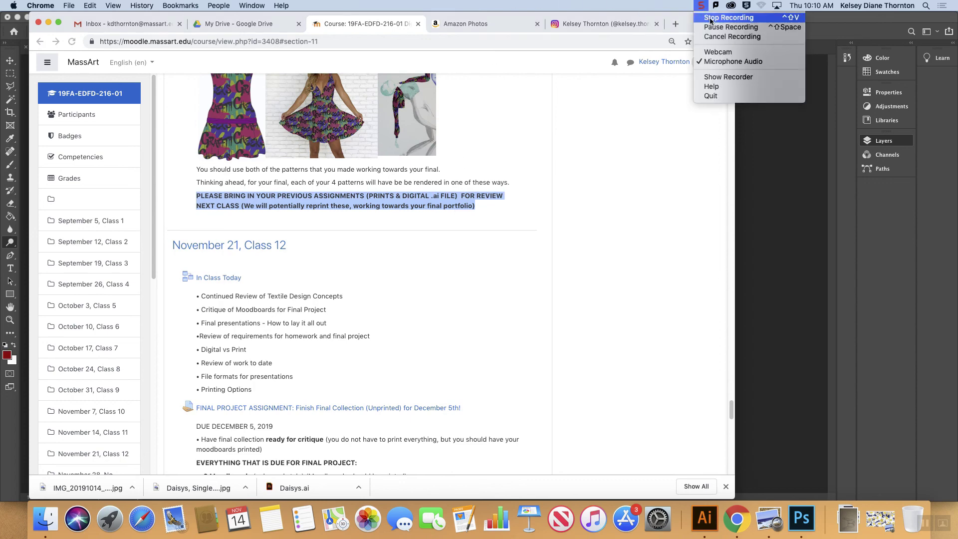